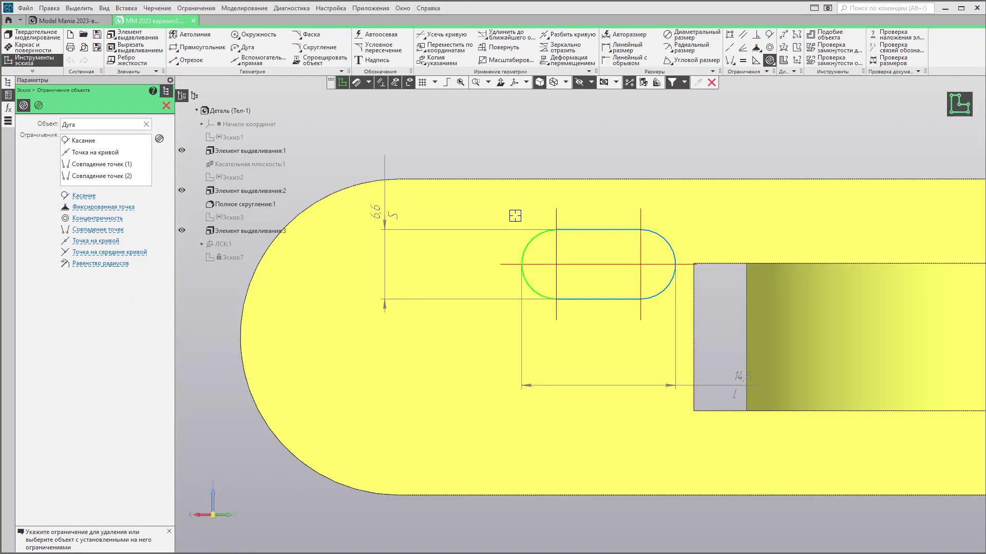
Step: Dismiss the arc's Object Constraints list to return to the constrained slot sketch
{"action": "key", "text": "Escape"}
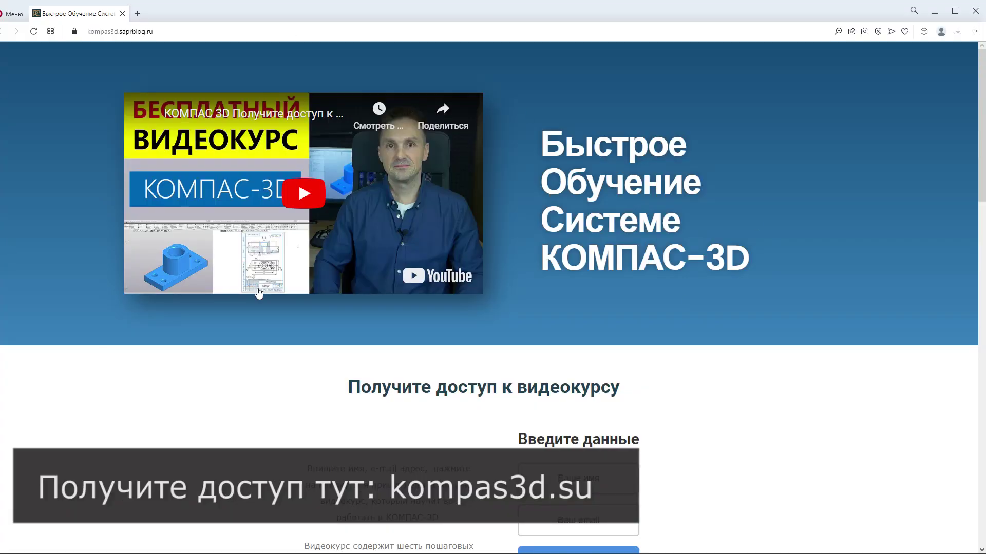
Step: Scroll the course page down until the name and email sign-up fields show
{"action": "scroll", "coordinate": [786, 473], "scroll_direction": "down", "scroll_amount": 2}
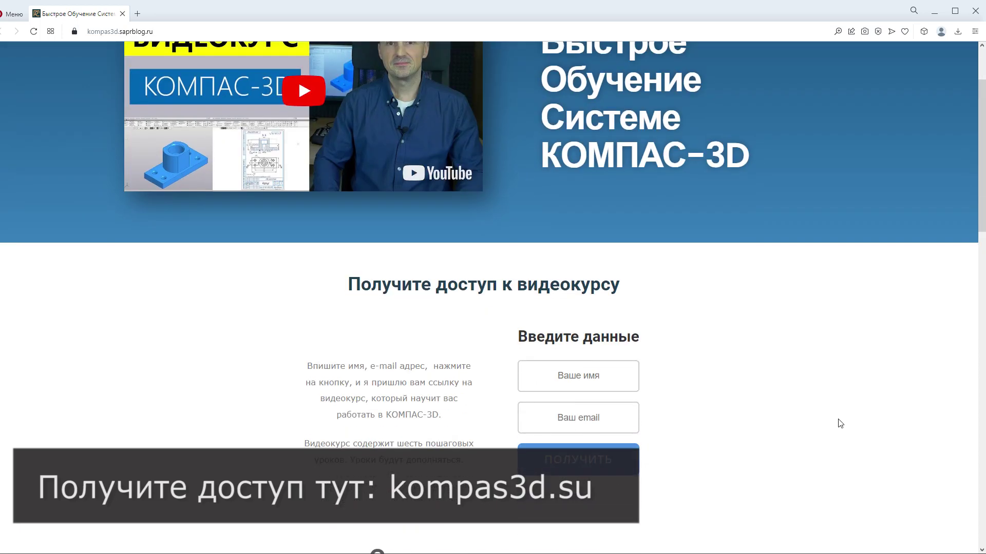
{"action": "scroll", "coordinate": [837, 421], "scroll_direction": "down", "scroll_amount": 5}
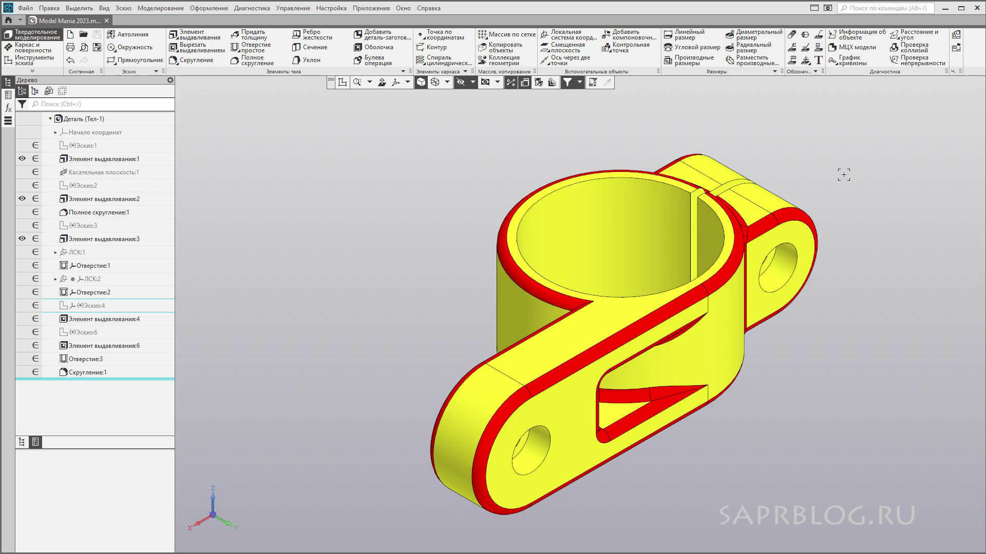
Step: Orbit the clamp, then switch to the Model Mania 2023 Phase 1 reference drawing
{"action": "mouse_move", "coordinate": [838, 308]}
{"action": "middle_mouse_down"}
{"action": "mouse_move", "coordinate": [843, 269]}
{"action": "mouse_move", "coordinate": [830, 345]}
{"action": "mouse_move", "coordinate": [766, 398]}
{"action": "mouse_move", "coordinate": [777, 300]}
{"action": "mouse_move", "coordinate": [908, 299]}
{"action": "mouse_move", "coordinate": [847, 341]}
{"action": "mouse_move", "coordinate": [904, 310]}
{"action": "mouse_move", "coordinate": [771, 262]}
{"action": "mouse_move", "coordinate": [788, 303]}
{"action": "middle_mouse_up"}
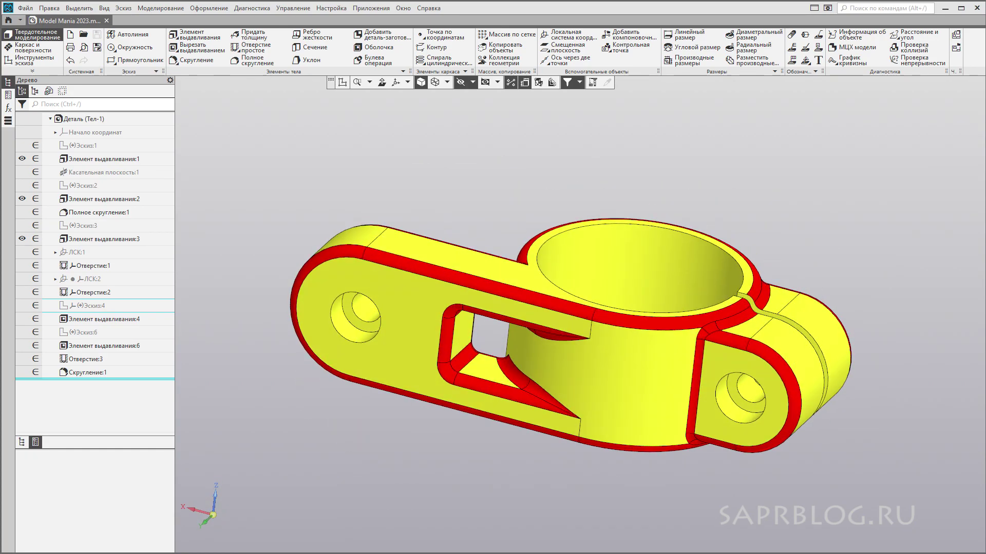
{"action": "key", "text": "alt+Tab"}
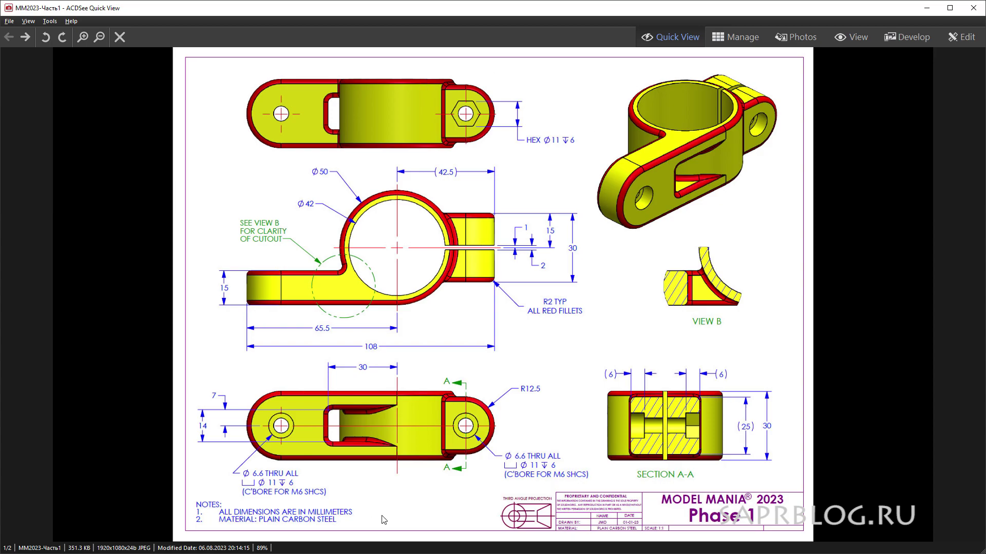
Step: Close the ACDSee Quick View drawing and reorient the clamp model in KOMPAS-3D
{"action": "left_click", "coordinate": [928, 5]}
{"action": "mouse_move", "coordinate": [390, 162]}
{"action": "middle_mouse_down"}
{"action": "mouse_move", "coordinate": [319, 183]}
{"action": "mouse_move", "coordinate": [345, 143]}
{"action": "mouse_move", "coordinate": [377, 169]}
{"action": "middle_mouse_up"}
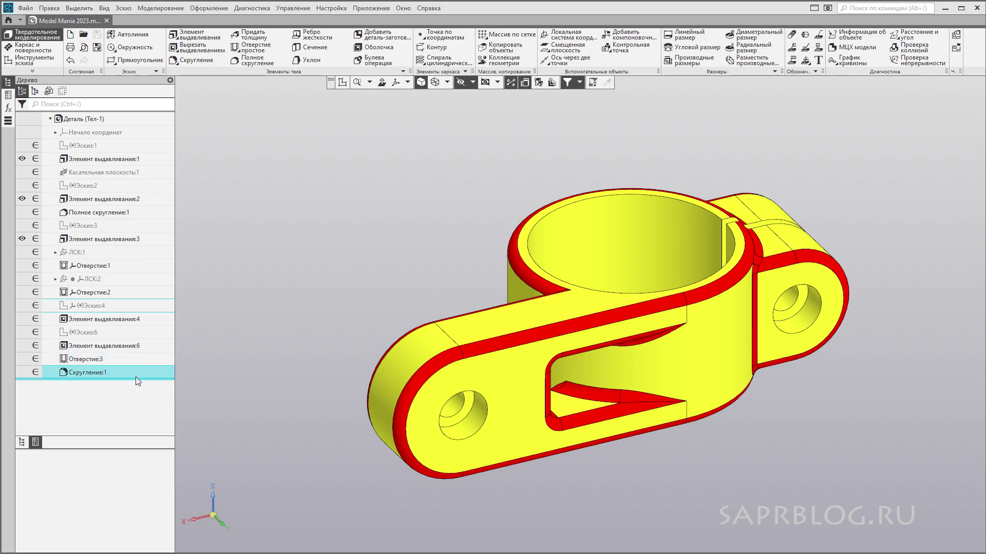
{"action": "left_click_drag", "start_coordinate": [135, 375], "coordinate": [161, 166]}
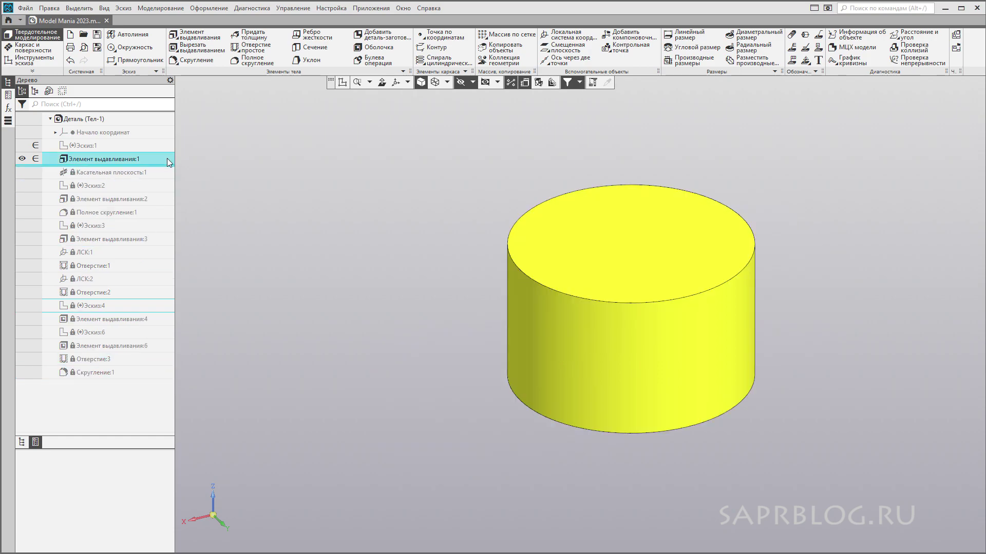
{"action": "middle_click_drag", "start_coordinate": [410, 247], "coordinate": [414, 216]}
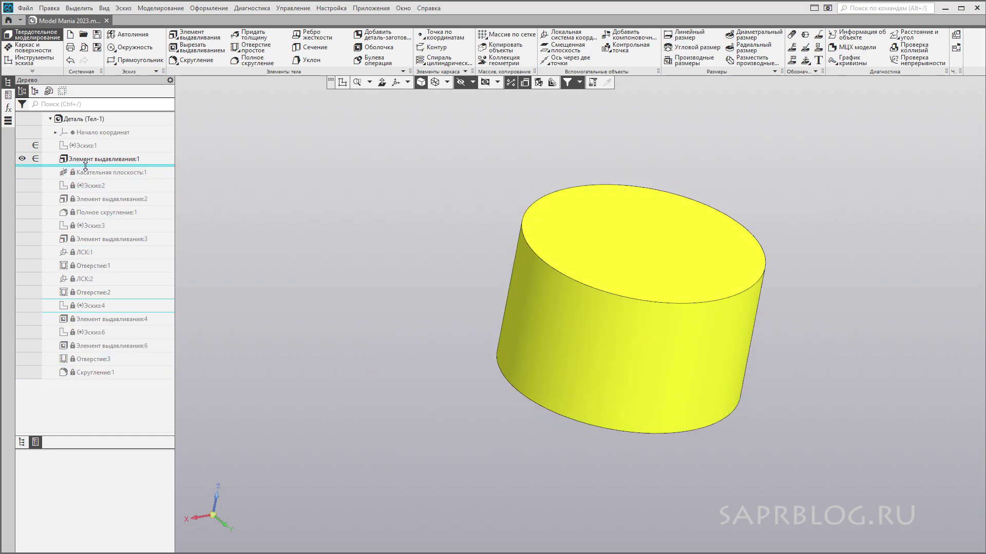
{"action": "left_click_drag", "start_coordinate": [85, 165], "coordinate": [83, 206]}
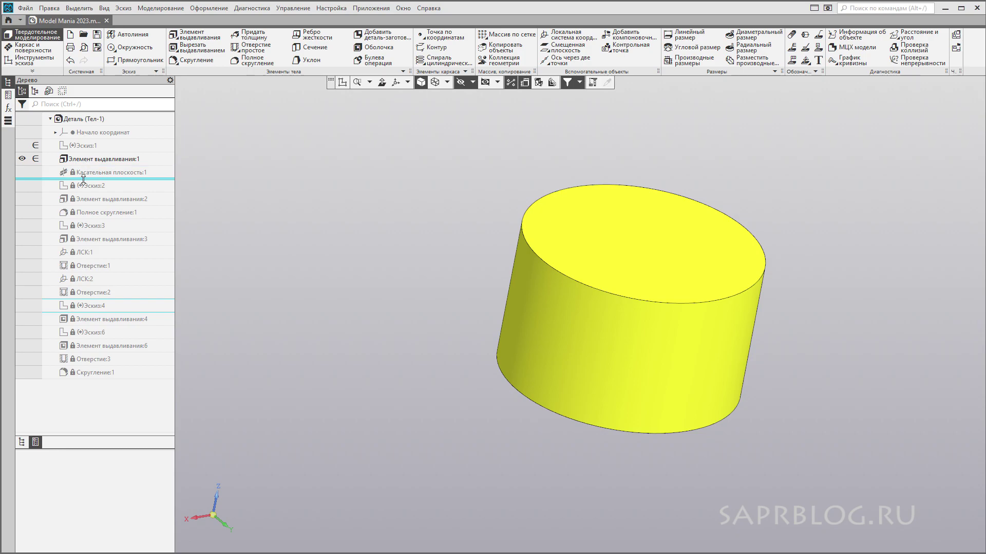
{"action": "key", "text": "ctrl+shift+1"}
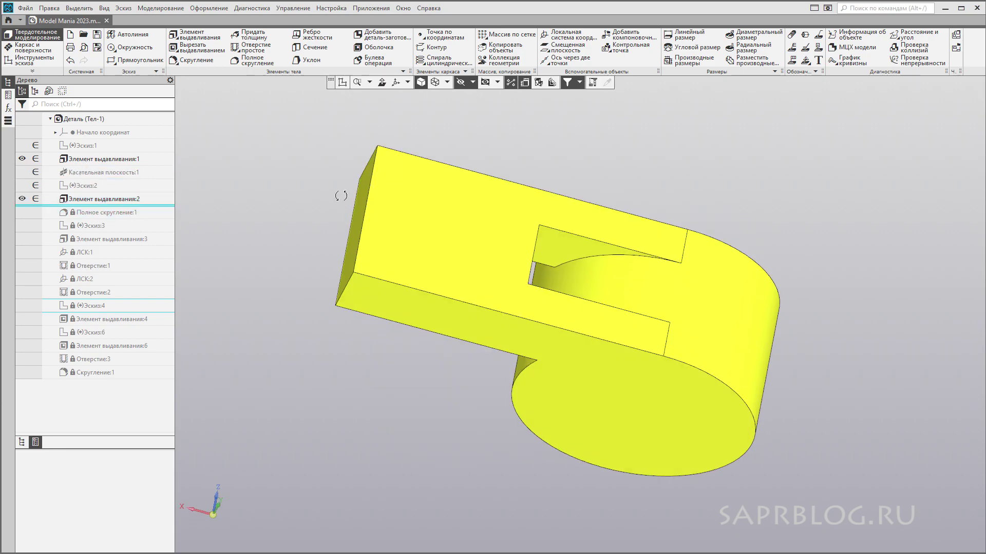
{"action": "mouse_move", "coordinate": [374, 180]}
{"action": "middle_mouse_down"}
{"action": "mouse_move", "coordinate": [396, 136]}
{"action": "mouse_move", "coordinate": [396, 176]}
{"action": "middle_mouse_up"}
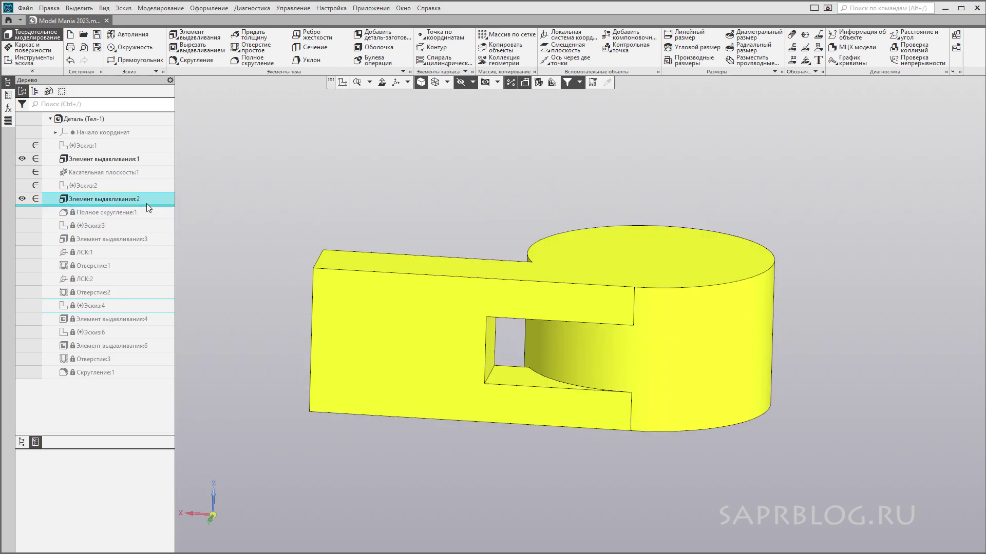
{"action": "left_click_drag", "start_coordinate": [146, 205], "coordinate": [146, 237]}
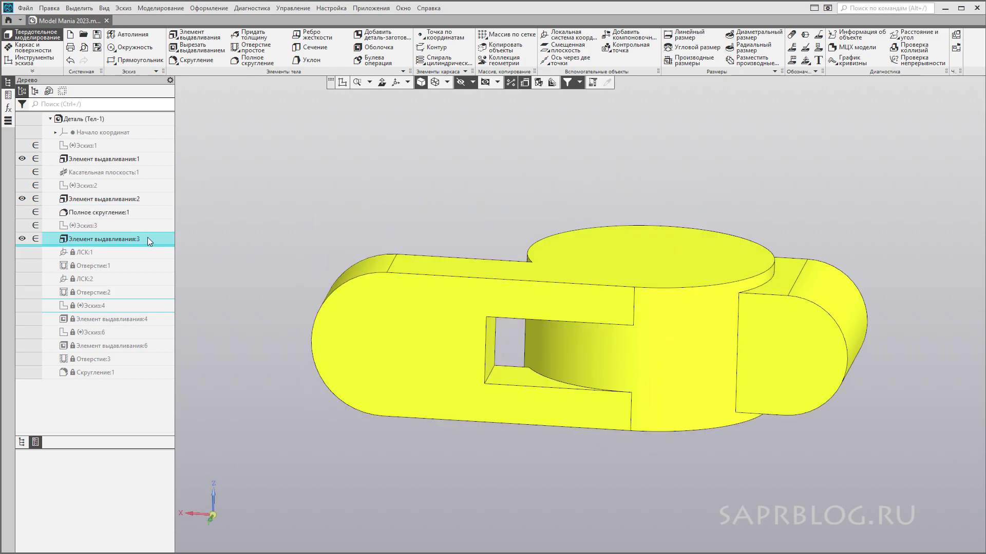
{"action": "mouse_move", "coordinate": [861, 419]}
{"action": "middle_mouse_down"}
{"action": "mouse_move", "coordinate": [755, 387]}
{"action": "mouse_move", "coordinate": [794, 383]}
{"action": "mouse_move", "coordinate": [803, 326]}
{"action": "middle_mouse_up"}
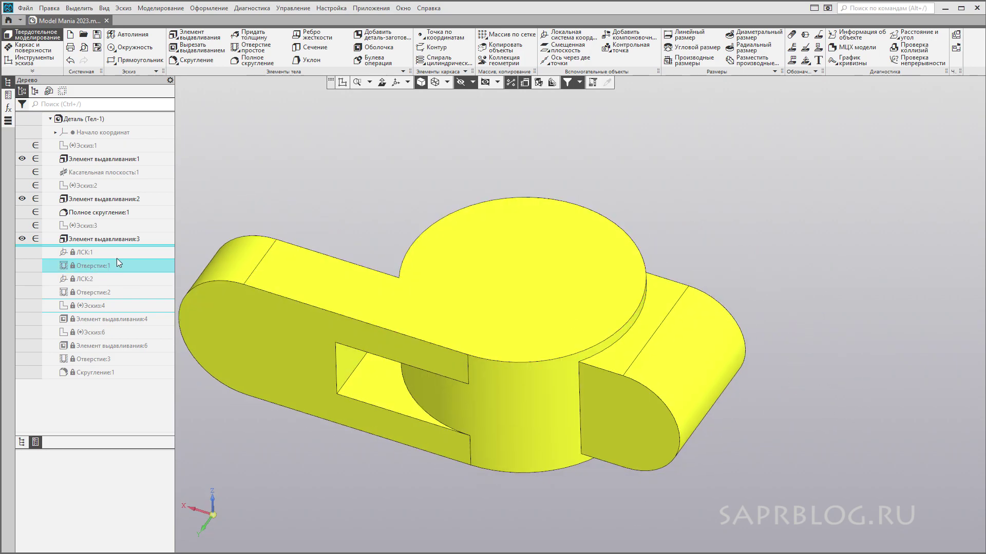
{"action": "left_click_drag", "start_coordinate": [116, 245], "coordinate": [117, 272]}
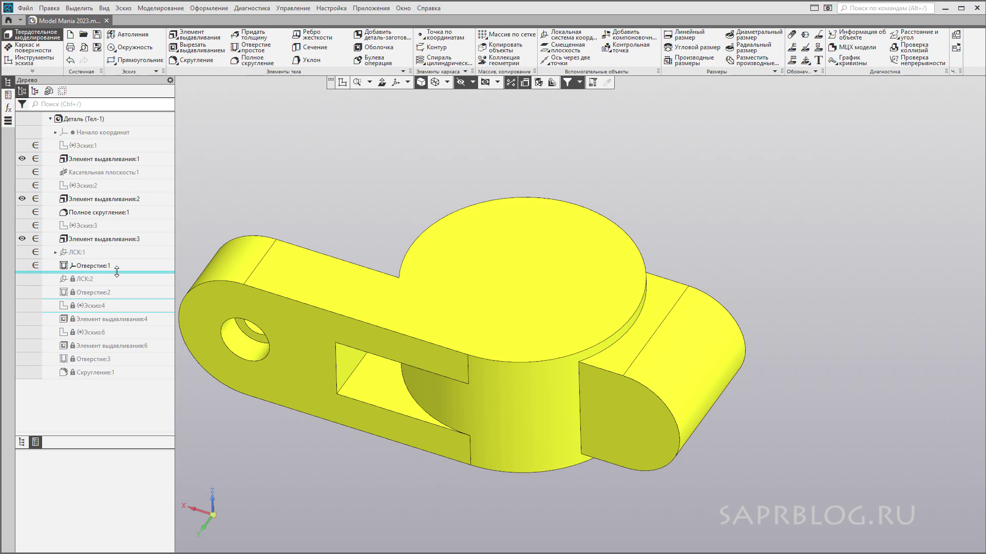
{"action": "mouse_move", "coordinate": [308, 197]}
{"action": "middle_mouse_down"}
{"action": "mouse_move", "coordinate": [434, 203]}
{"action": "mouse_move", "coordinate": [438, 177]}
{"action": "mouse_move", "coordinate": [442, 194]}
{"action": "middle_mouse_up"}
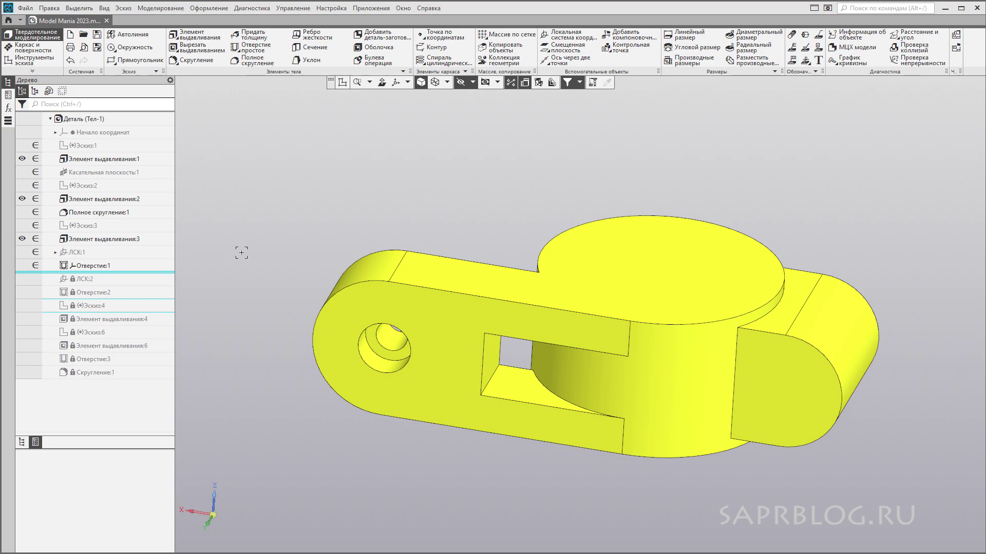
{"action": "left_click_drag", "start_coordinate": [116, 274], "coordinate": [114, 325]}
{"action": "mouse_move", "coordinate": [660, 205]}
{"action": "middle_mouse_down"}
{"action": "mouse_move", "coordinate": [618, 181]}
{"action": "mouse_move", "coordinate": [549, 357]}
{"action": "middle_mouse_up"}
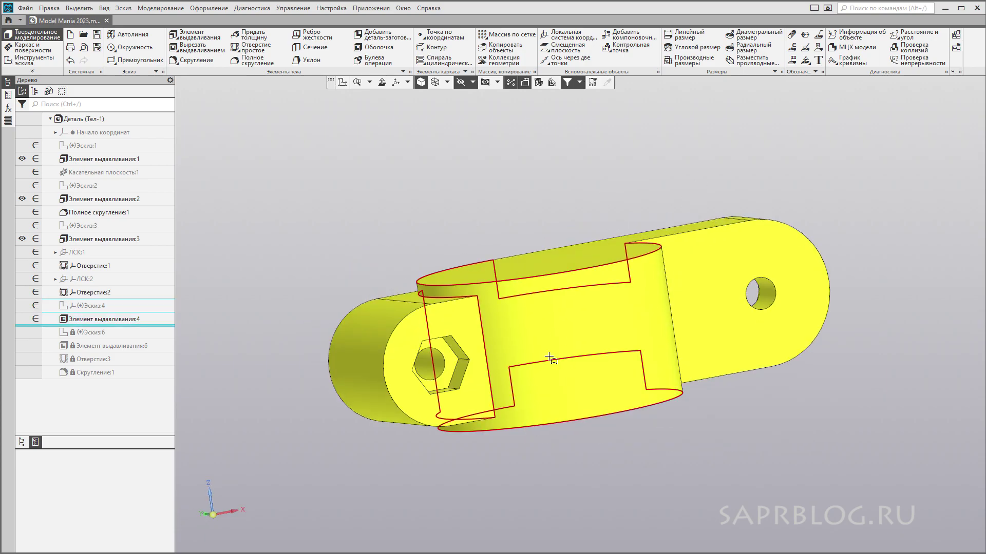
{"action": "mouse_move", "coordinate": [392, 229]}
{"action": "middle_mouse_down"}
{"action": "mouse_move", "coordinate": [421, 163]}
{"action": "mouse_move", "coordinate": [424, 179]}
{"action": "middle_mouse_up"}
{"action": "left_click_drag", "start_coordinate": [101, 325], "coordinate": [100, 350]}
{"action": "middle_click_drag", "start_coordinate": [785, 216], "coordinate": [805, 226]}
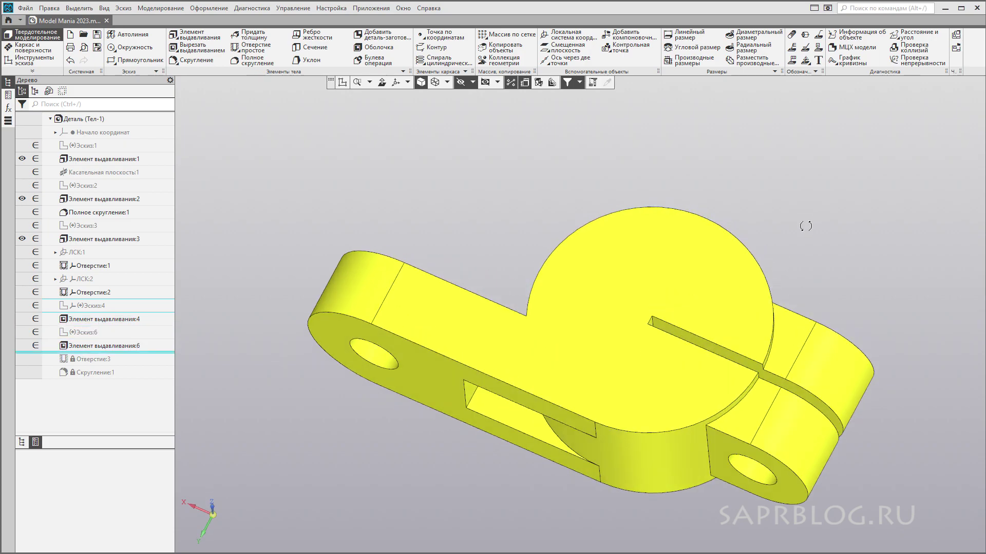
{"action": "left_click_drag", "start_coordinate": [107, 353], "coordinate": [107, 379]}
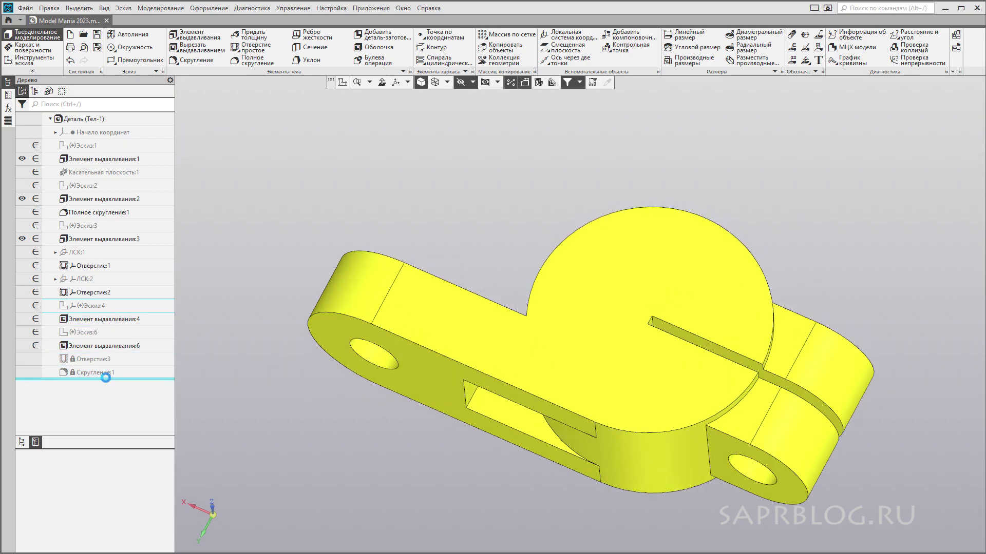
{"action": "mouse_move", "coordinate": [839, 250]}
{"action": "middle_mouse_down"}
{"action": "mouse_move", "coordinate": [837, 189]}
{"action": "mouse_move", "coordinate": [748, 266]}
{"action": "mouse_move", "coordinate": [770, 149]}
{"action": "mouse_move", "coordinate": [749, 254]}
{"action": "middle_mouse_up"}
{"action": "middle_click_drag", "start_coordinate": [414, 176], "coordinate": [491, 166], "text": "shift"}
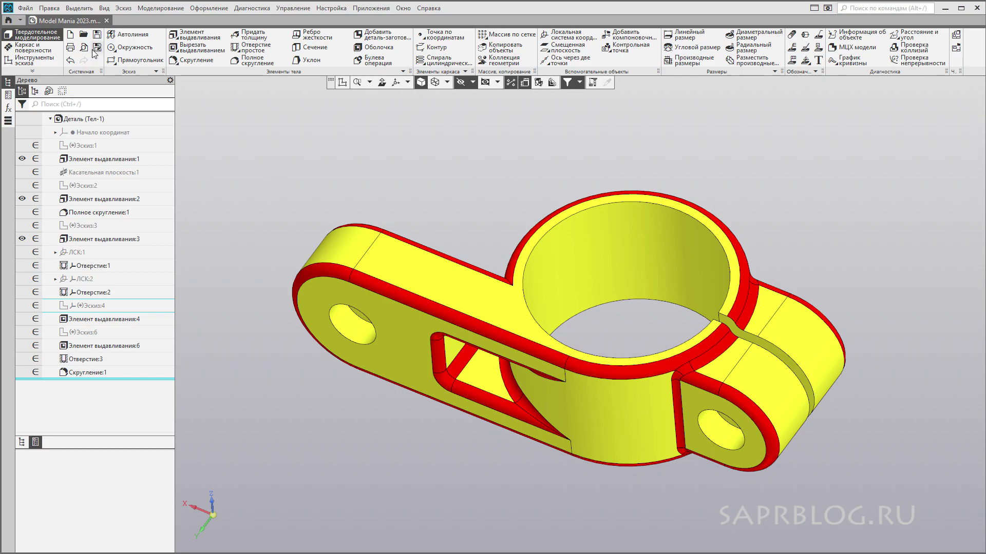
Step: Create a new part (Деталь) and open an extrusion sketch on the XY plane
{"action": "left_click", "coordinate": [71, 35]}
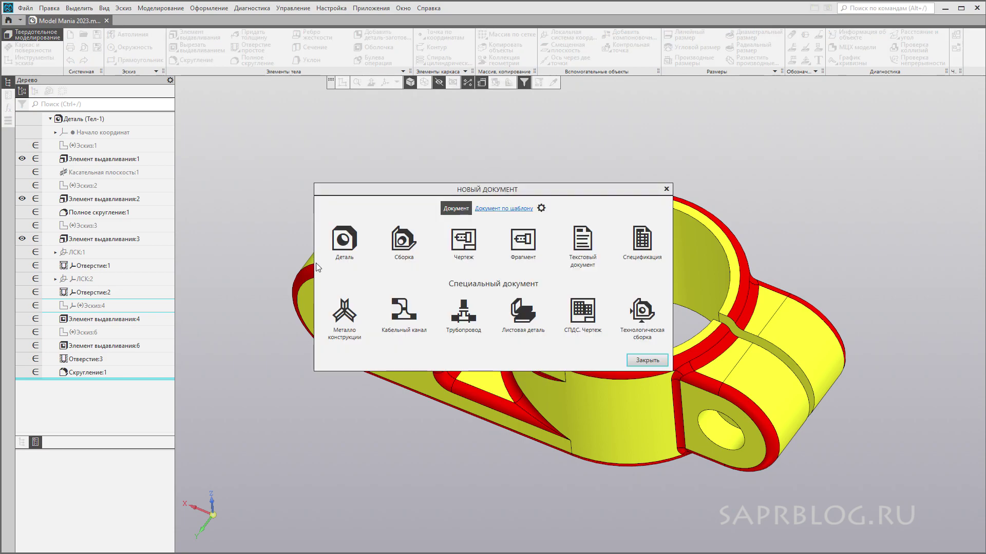
{"action": "left_click", "coordinate": [339, 245]}
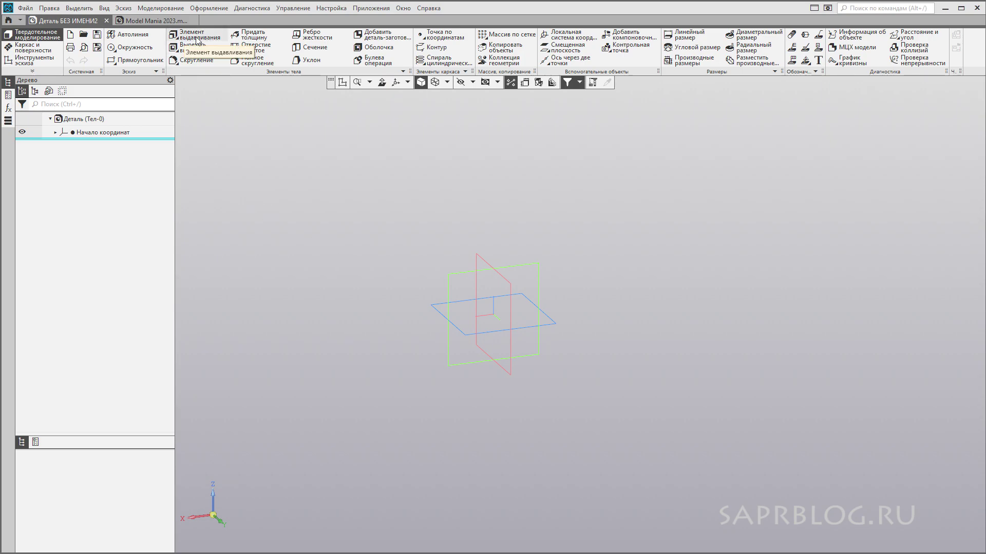
{"action": "left_click", "coordinate": [196, 40]}
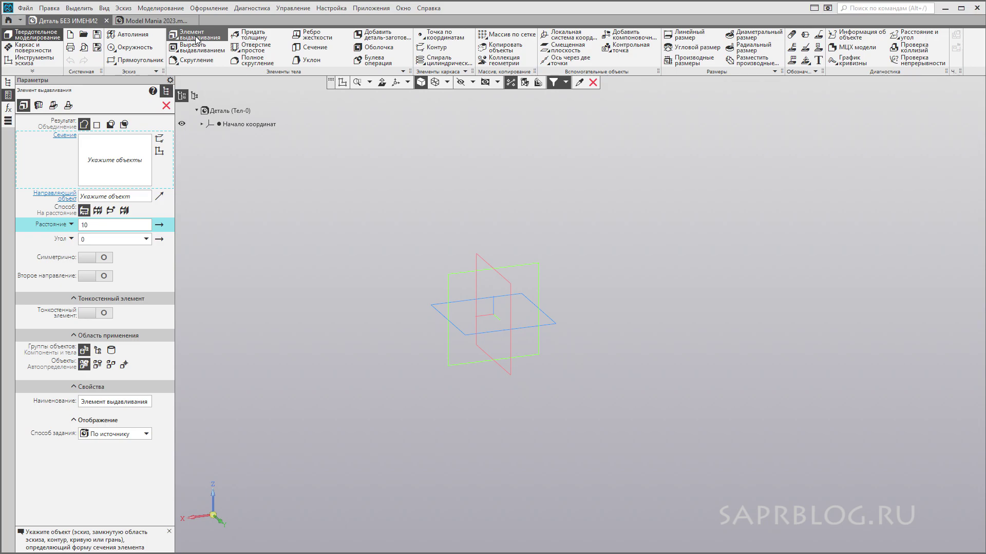
{"action": "left_click", "coordinate": [160, 152]}
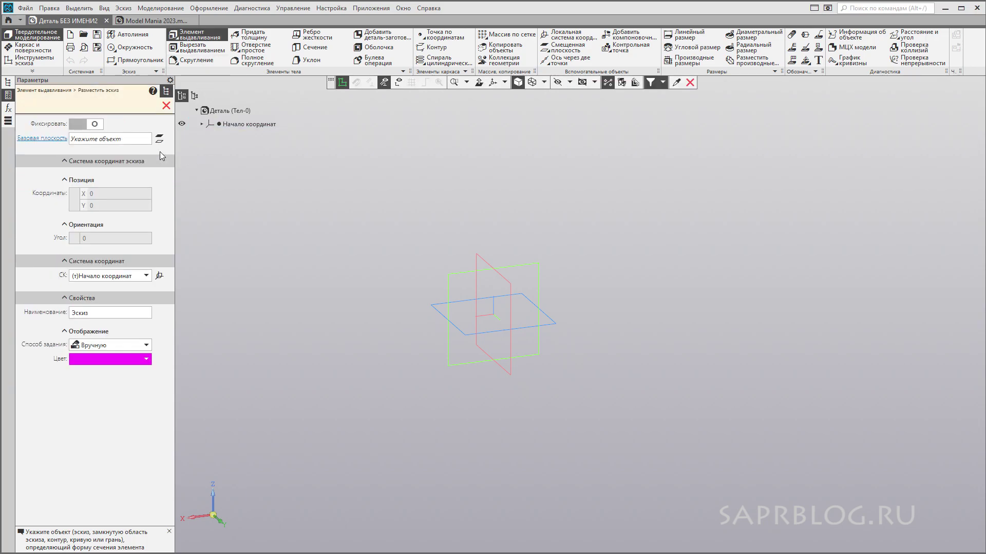
{"action": "left_click", "coordinate": [434, 306]}
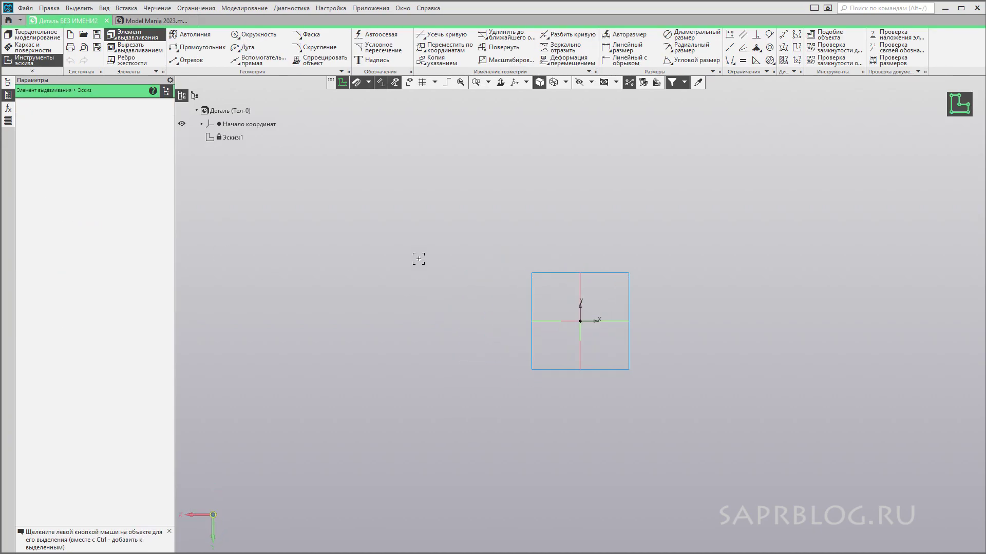
Step: Draw a circle centred on the origin with a 50 diameter and begin extruding it
{"action": "left_click", "coordinate": [453, 245]}
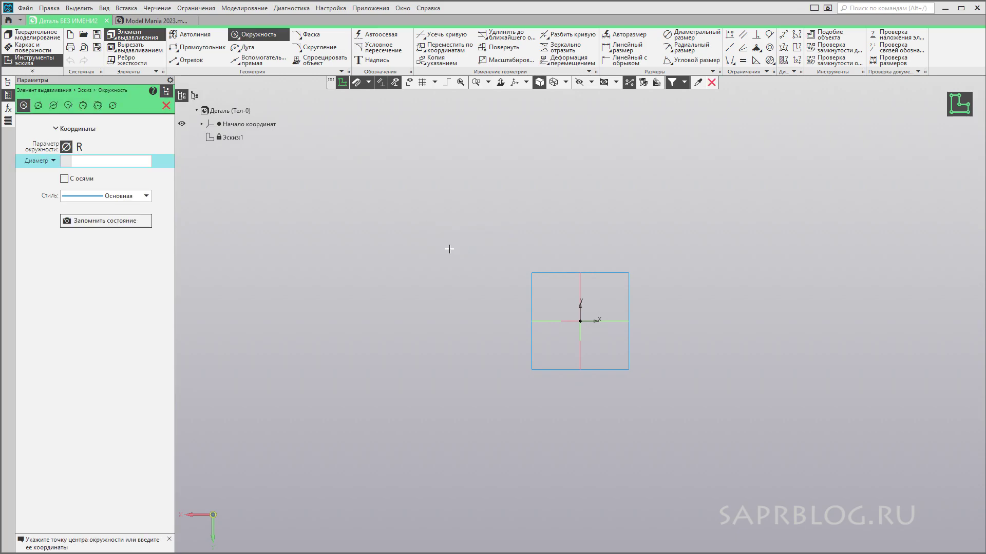
{"action": "left_click", "coordinate": [580, 322]}
{"action": "left_click", "coordinate": [635, 247]}
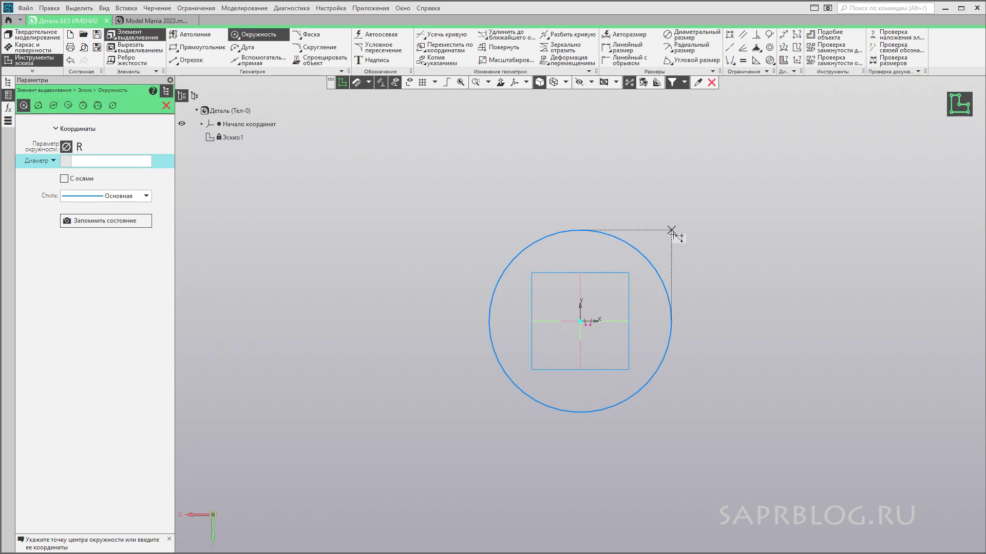
{"action": "key", "text": "ctrl+d"}
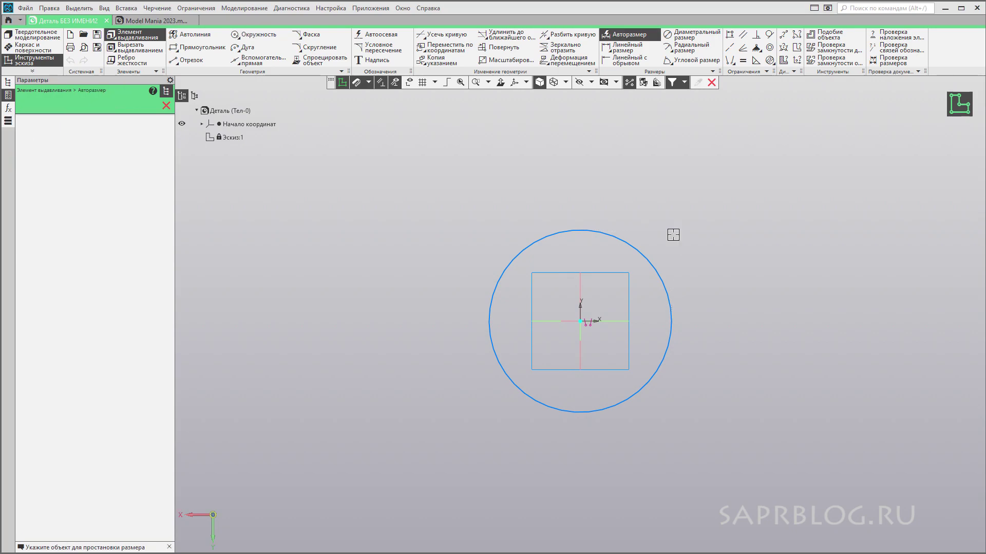
{"action": "left_click", "coordinate": [661, 275]}
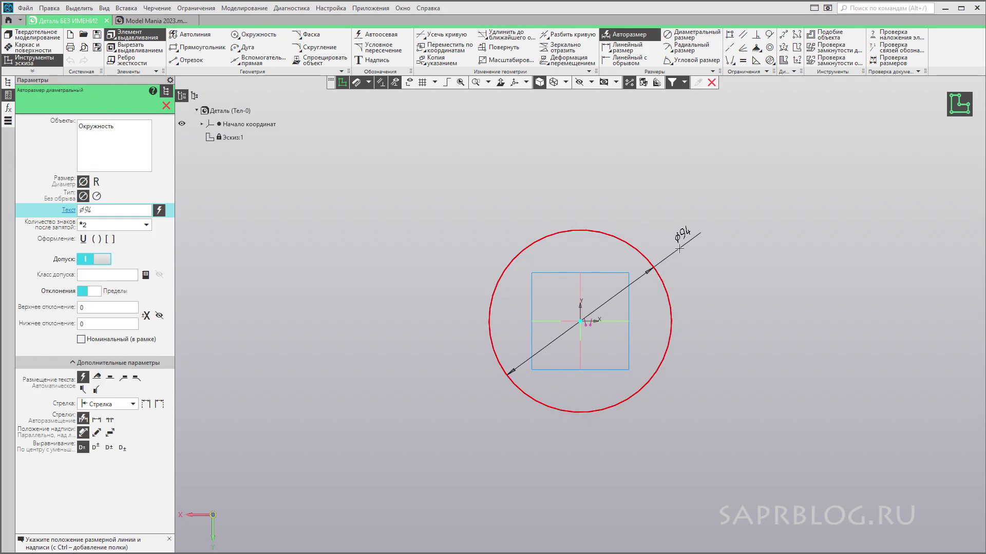
{"action": "left_click", "coordinate": [679, 248]}
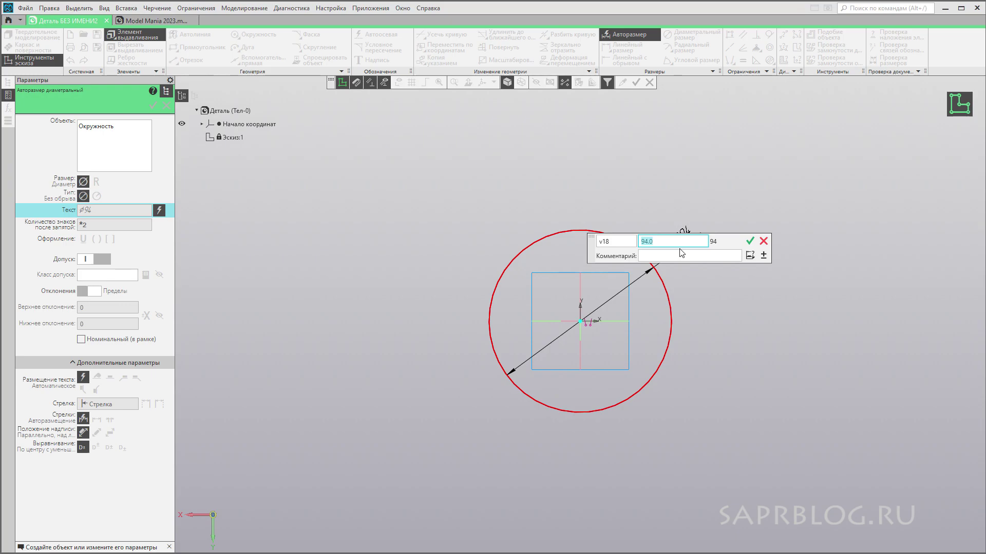
{"action": "type", "text": "50"}
{"action": "key", "text": "Return"}
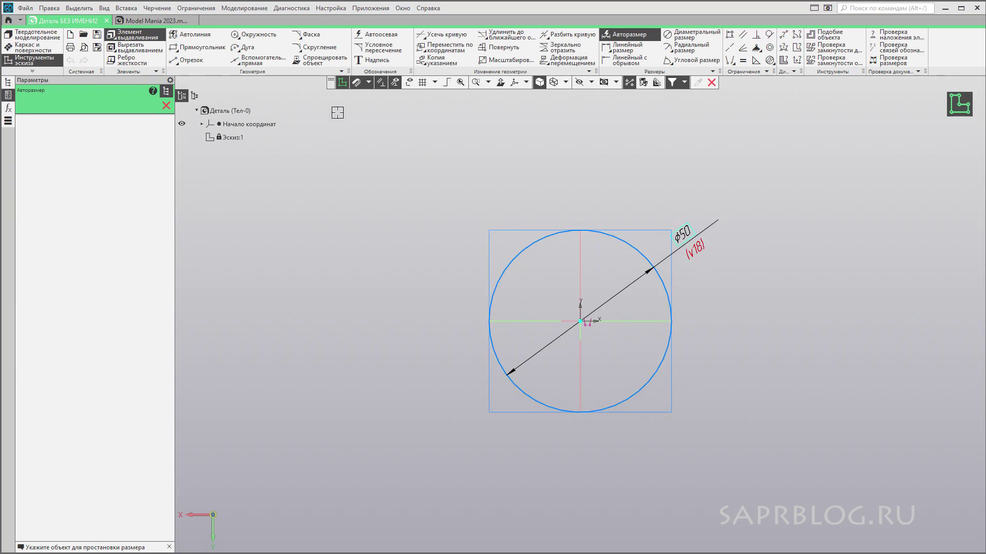
{"action": "left_click", "coordinate": [341, 82]}
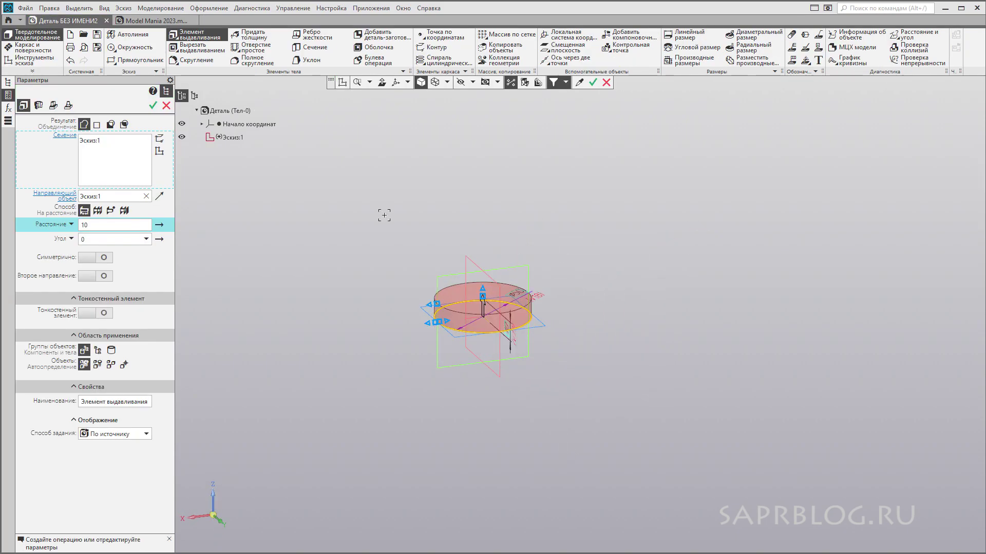
Step: Extrude the Ø50 circle 30 mm symmetrically into a solid cylinder
{"action": "type", "text": "3"}
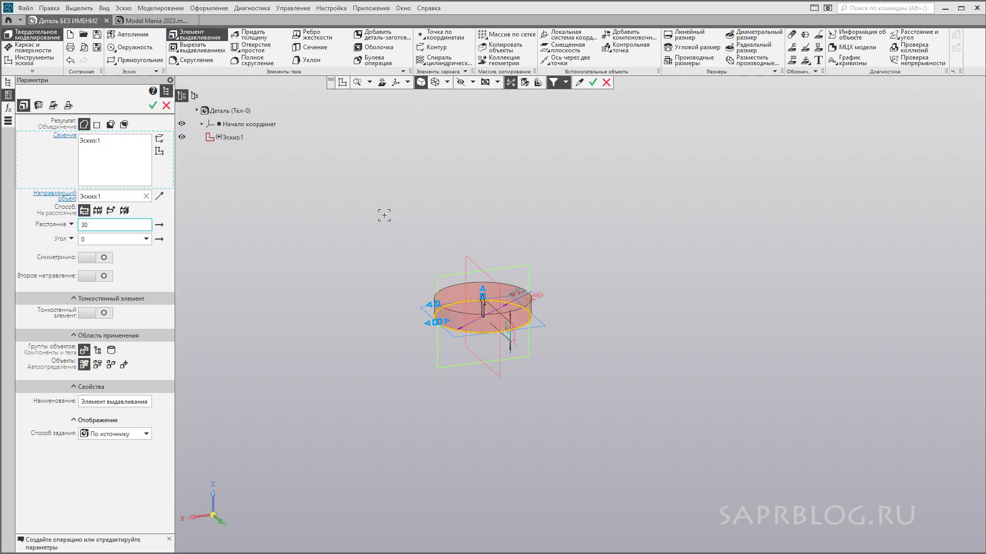
{"action": "left_click", "coordinate": [88, 258]}
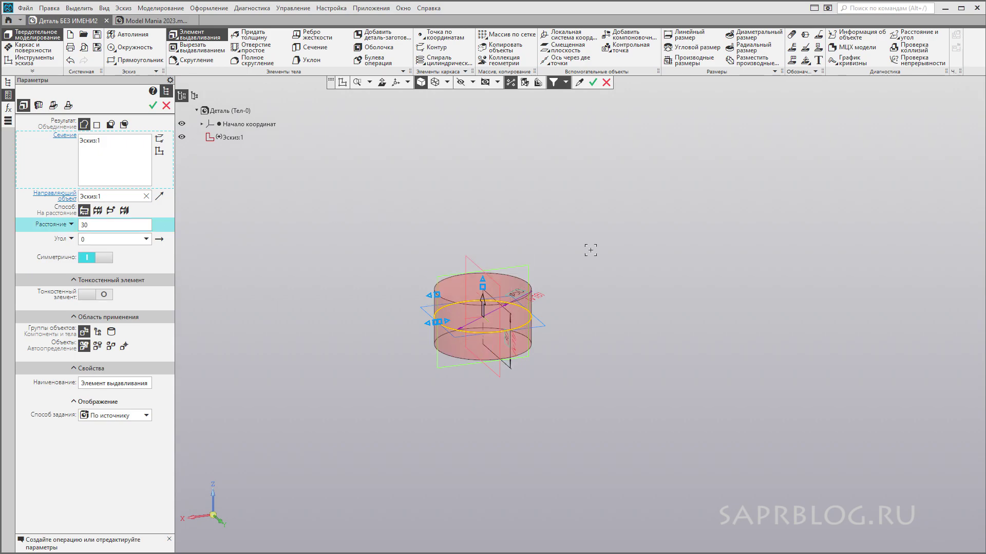
{"action": "scroll", "coordinate": [568, 286], "scroll_direction": "up", "scroll_amount": 1}
{"action": "scroll", "coordinate": [561, 294], "scroll_direction": "up", "scroll_amount": 2}
{"action": "key", "text": "ctrl+Return"}
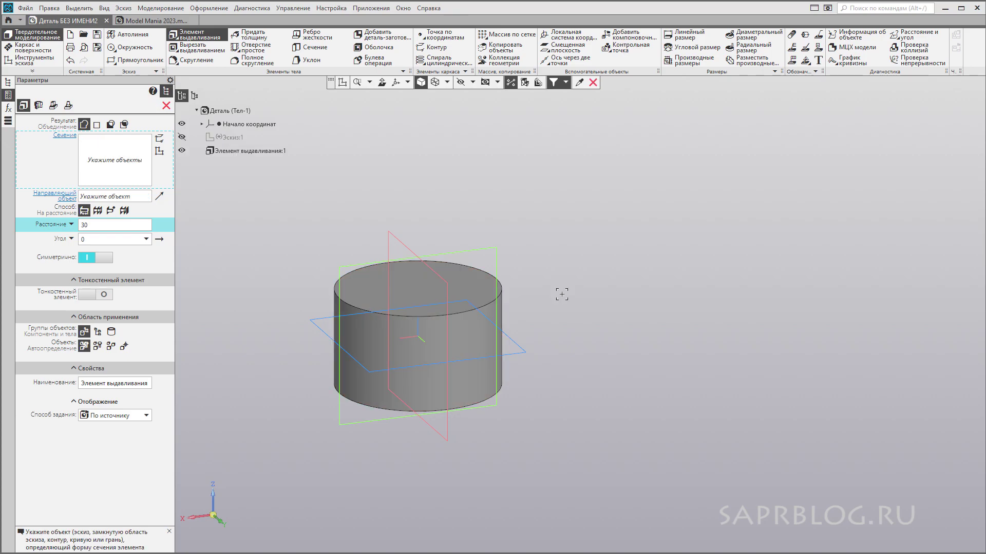
{"action": "left_click", "coordinate": [166, 105]}
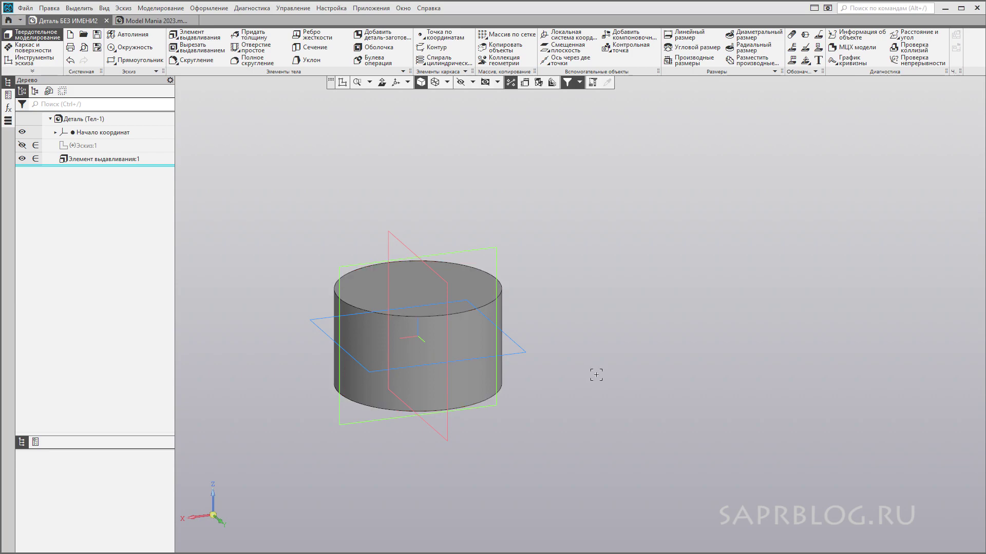
Step: Create a tangent plane on the cylinder's side face, based on Плоскость ZY, in Положение 2
{"action": "left_click", "coordinate": [559, 51]}
{"action": "key", "text": "ctrl+shift+1"}
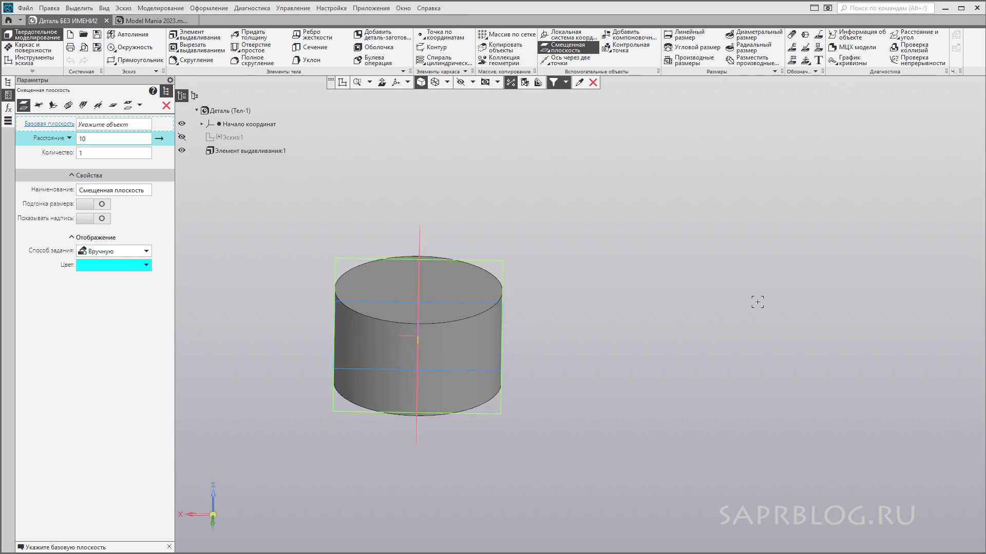
{"action": "left_click", "coordinate": [82, 106]}
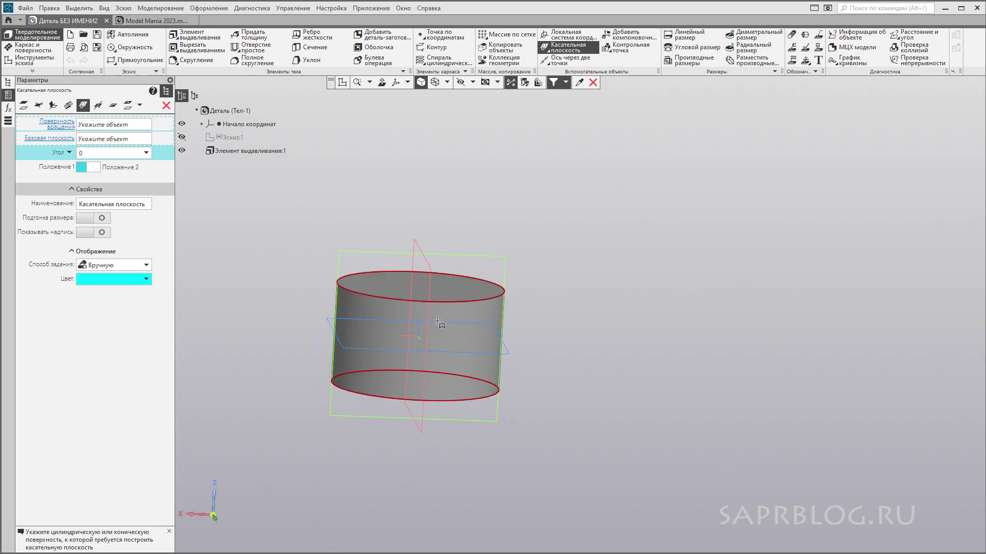
{"action": "left_click", "coordinate": [464, 315]}
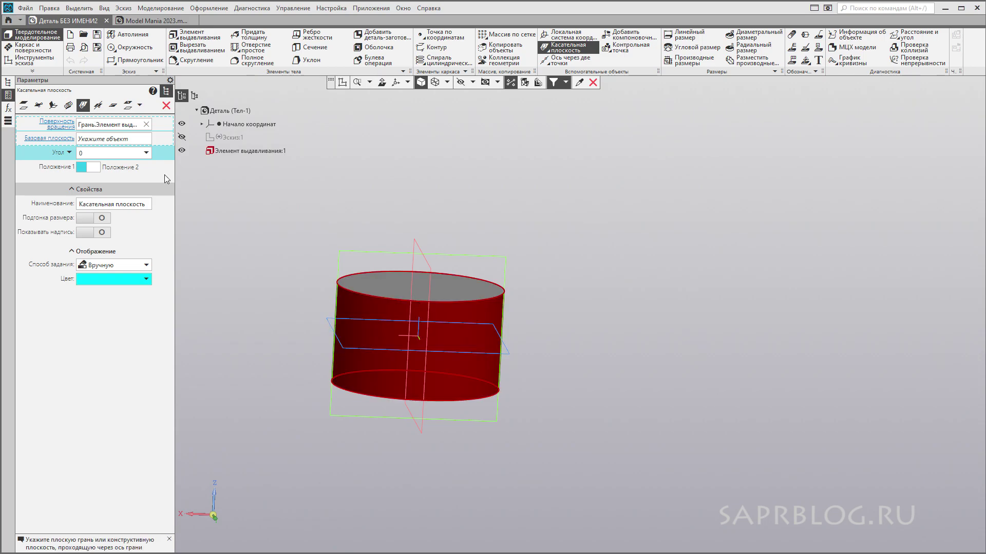
{"action": "middle_click_drag", "start_coordinate": [513, 174], "coordinate": [519, 184]}
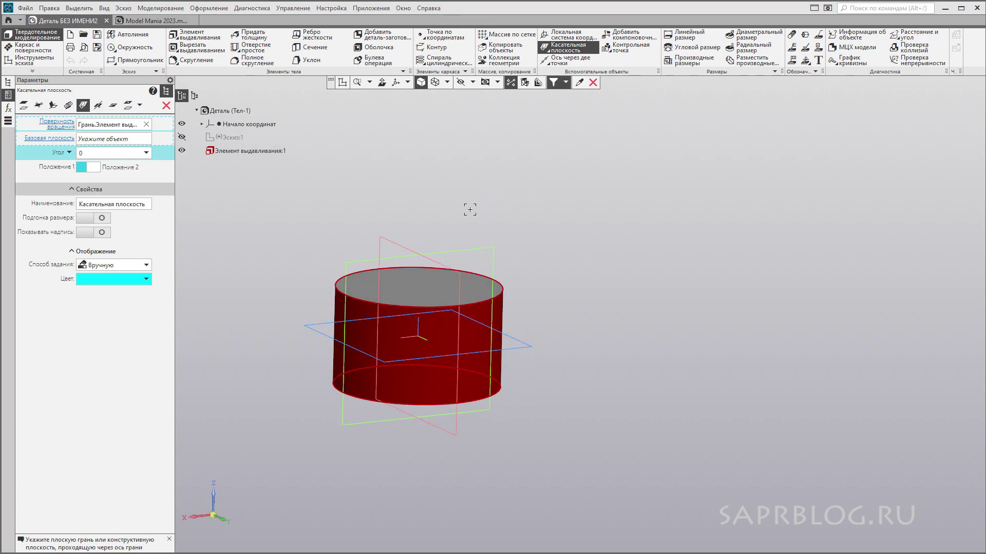
{"action": "left_click", "coordinate": [390, 241]}
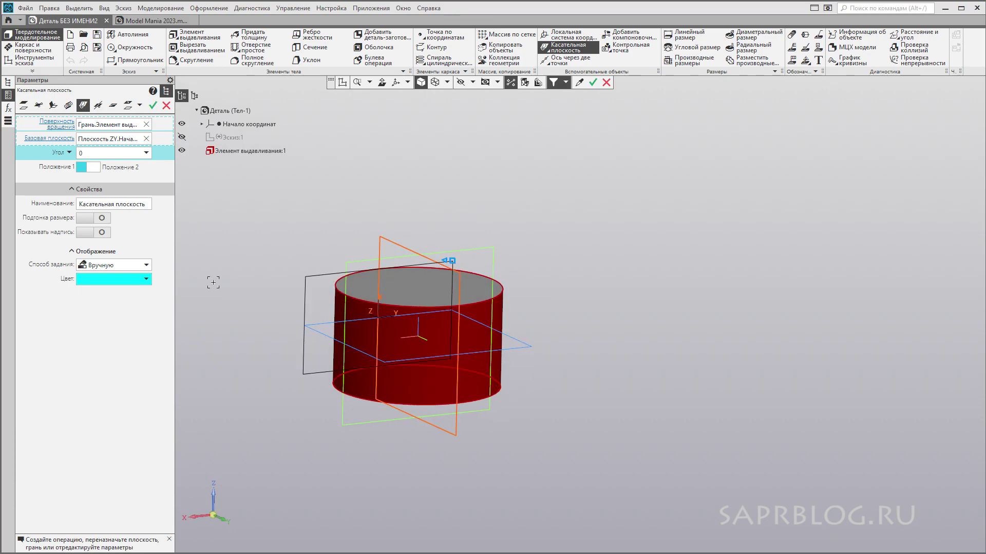
{"action": "middle_click_drag", "start_coordinate": [402, 171], "coordinate": [401, 185]}
{"action": "left_click", "coordinate": [88, 168]}
{"action": "mouse_move", "coordinate": [509, 238]}
{"action": "middle_mouse_down"}
{"action": "mouse_move", "coordinate": [660, 238]}
{"action": "mouse_move", "coordinate": [623, 263]}
{"action": "middle_mouse_up"}
{"action": "key", "text": "ctrl+Return"}
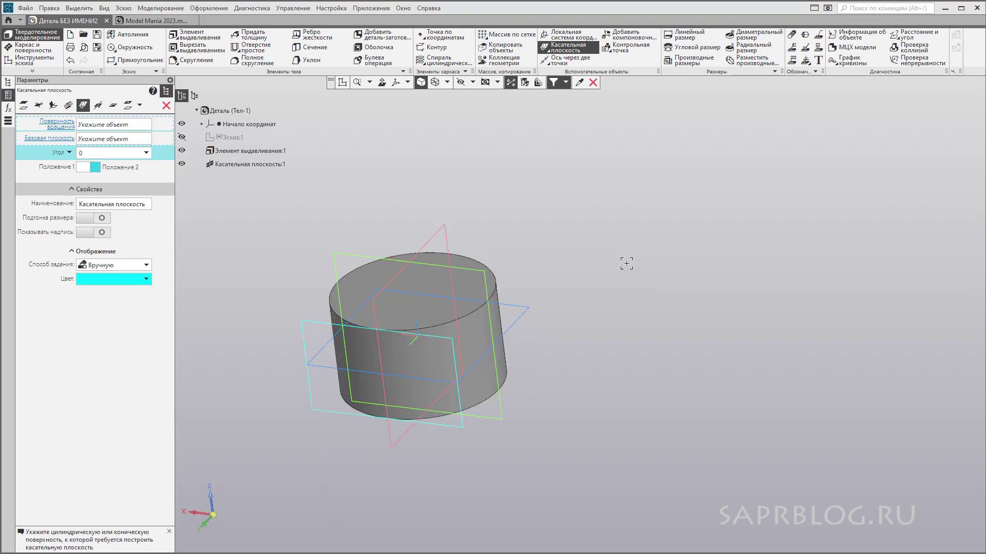
{"action": "key", "text": "Escape"}
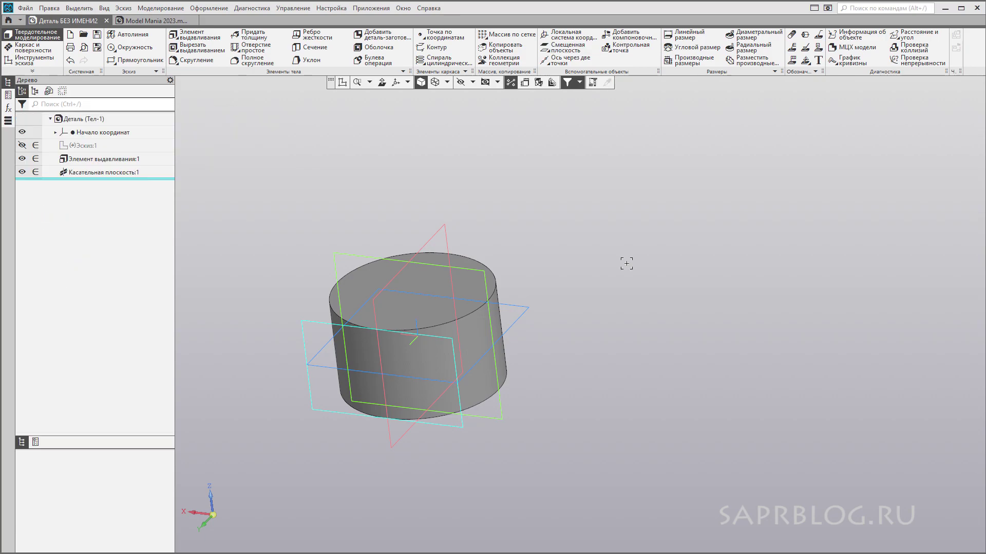
{"action": "left_click", "coordinate": [310, 323]}
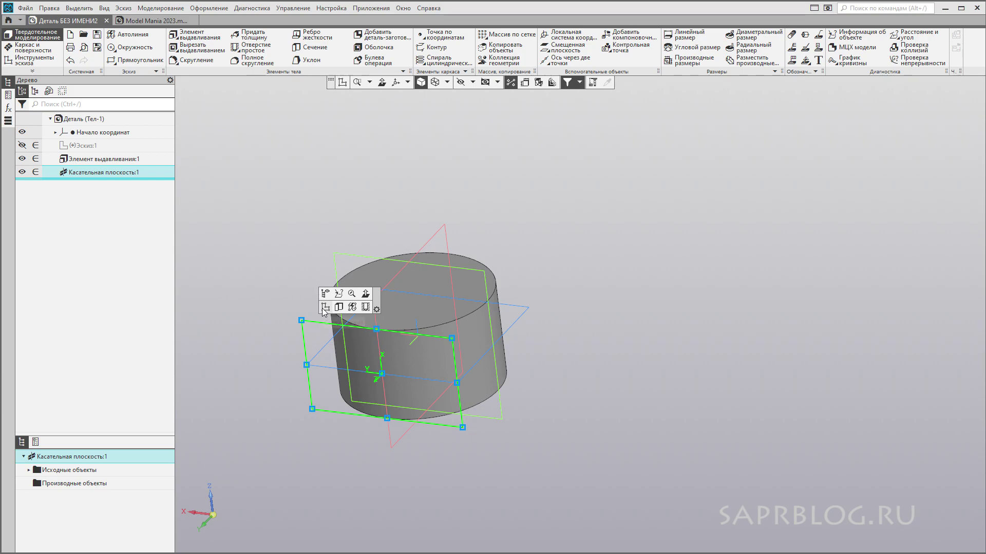
Step: Sketch a rectangle on the tangent plane, aligning its bottom with the cylinder's bottom edge
{"action": "left_click", "coordinate": [322, 308]}
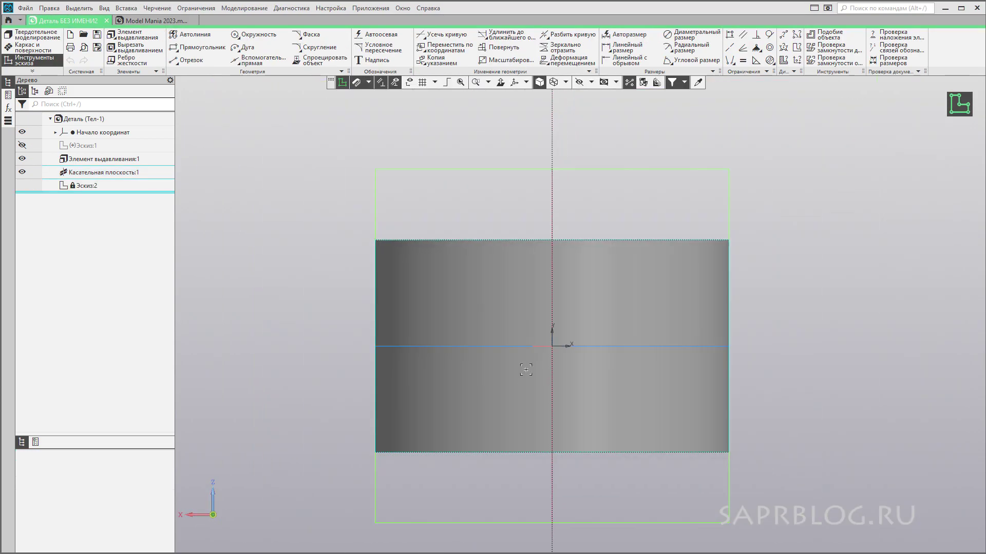
{"action": "left_click", "coordinate": [202, 47]}
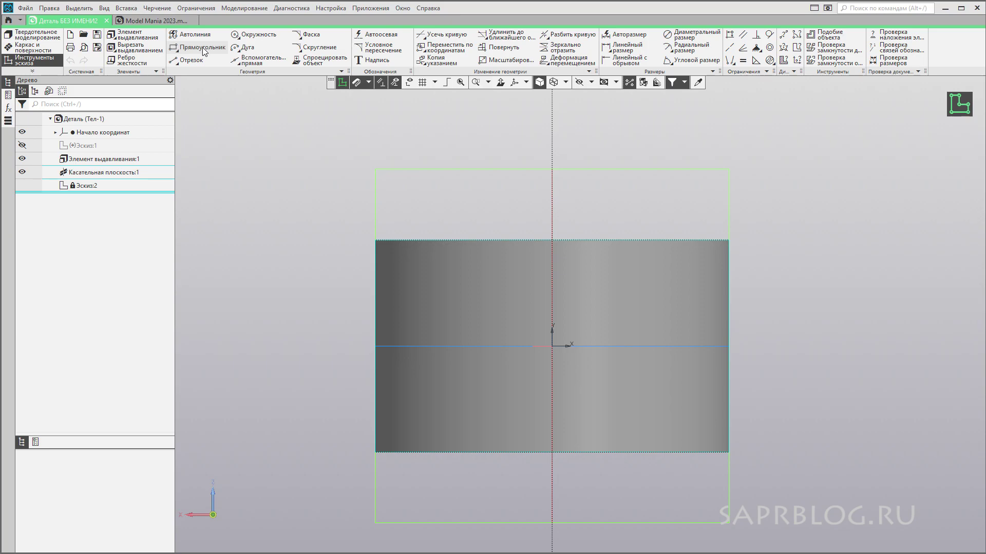
{"action": "left_click", "coordinate": [550, 244]}
{"action": "left_click", "coordinate": [213, 438]}
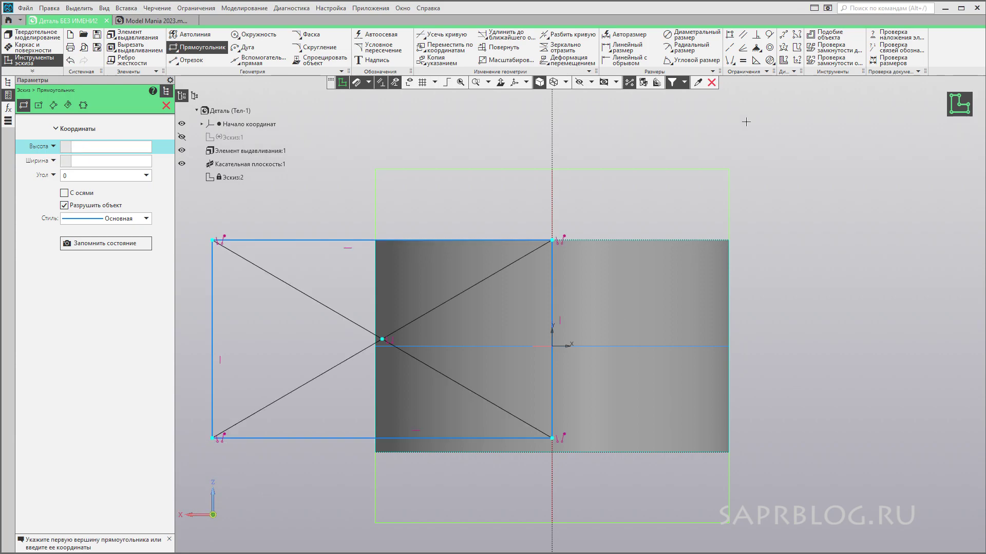
{"action": "left_click", "coordinate": [731, 37]}
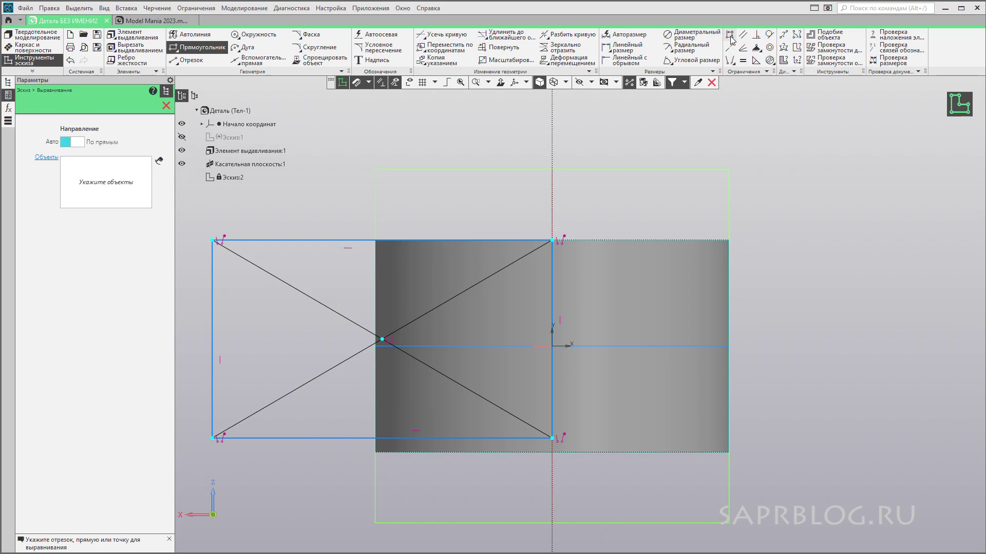
{"action": "left_click", "coordinate": [214, 438]}
{"action": "left_click", "coordinate": [375, 453]}
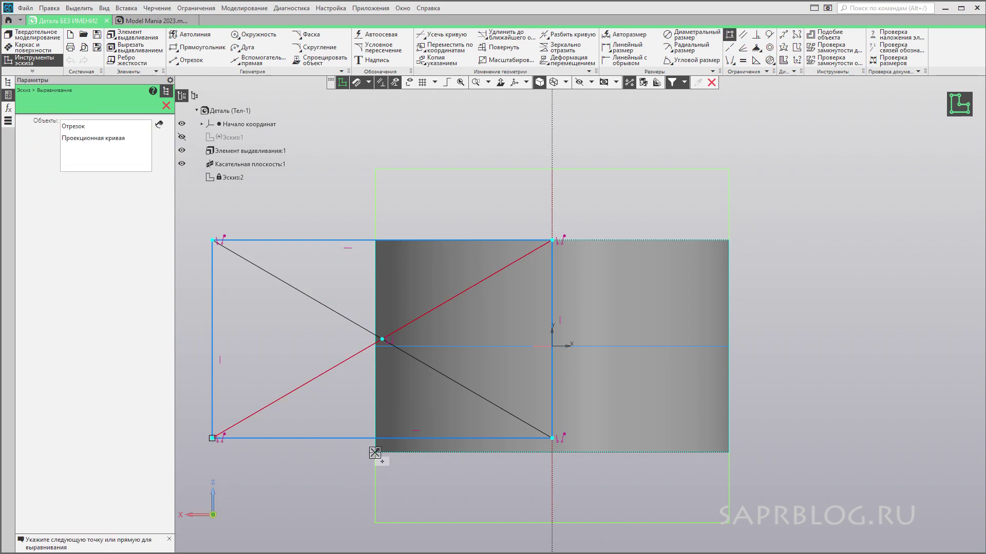
{"action": "left_click", "coordinate": [847, 452]}
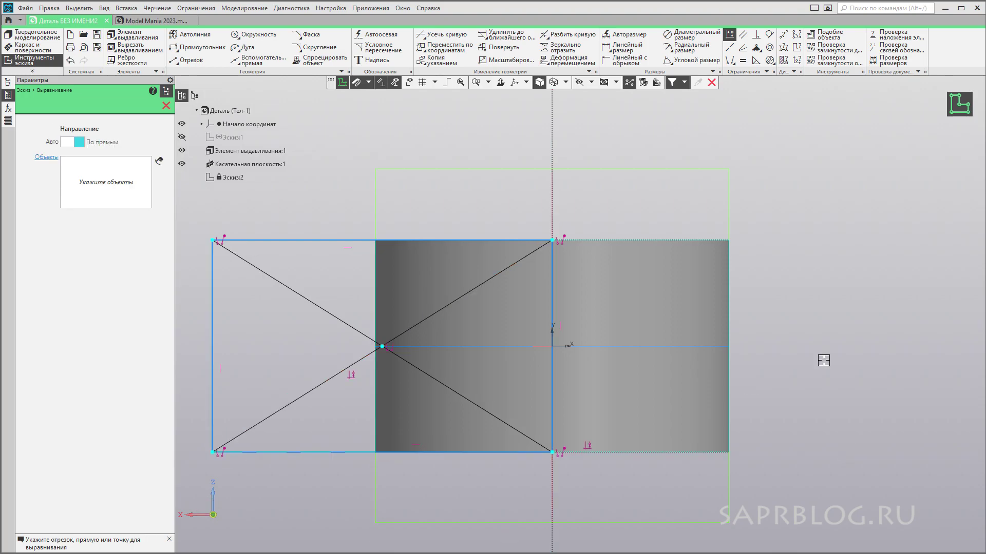
Step: Dimension the rectangle's top edge to a width of 65,5
{"action": "key", "text": "Escape"}
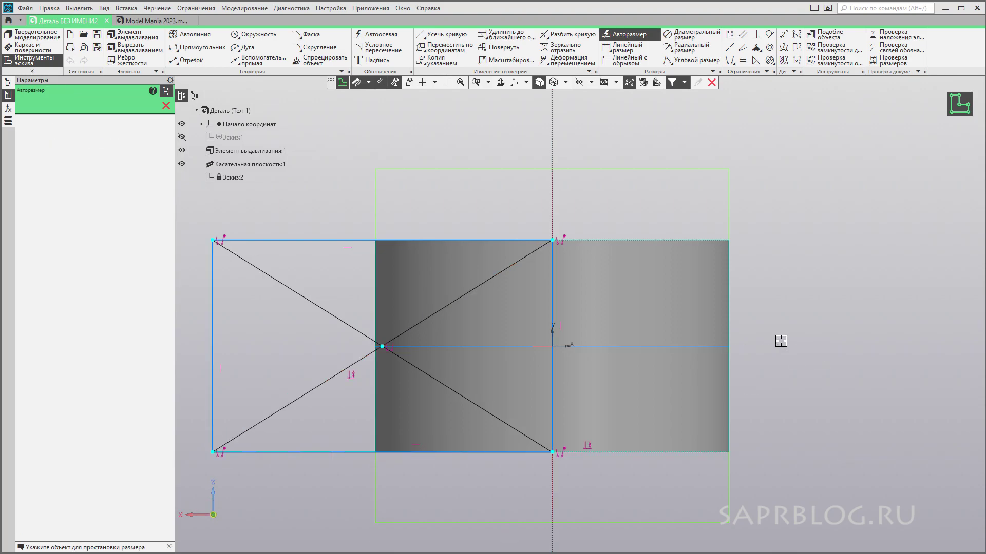
{"action": "left_click", "coordinate": [286, 240]}
{"action": "left_click", "coordinate": [306, 210]}
{"action": "type", "text": "65.5"}
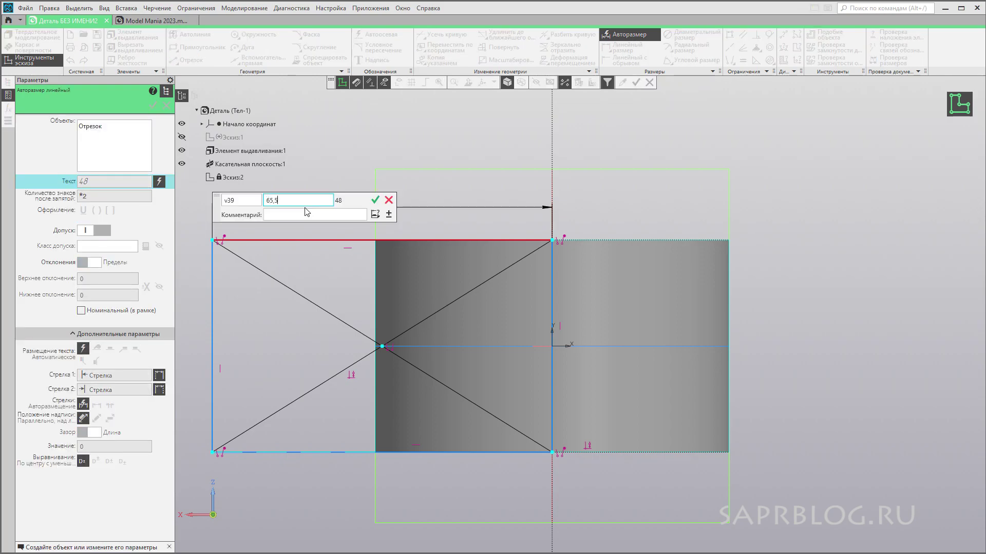
{"action": "key", "text": "Return"}
{"action": "scroll", "coordinate": [729, 282], "scroll_direction": "down", "scroll_amount": 2}
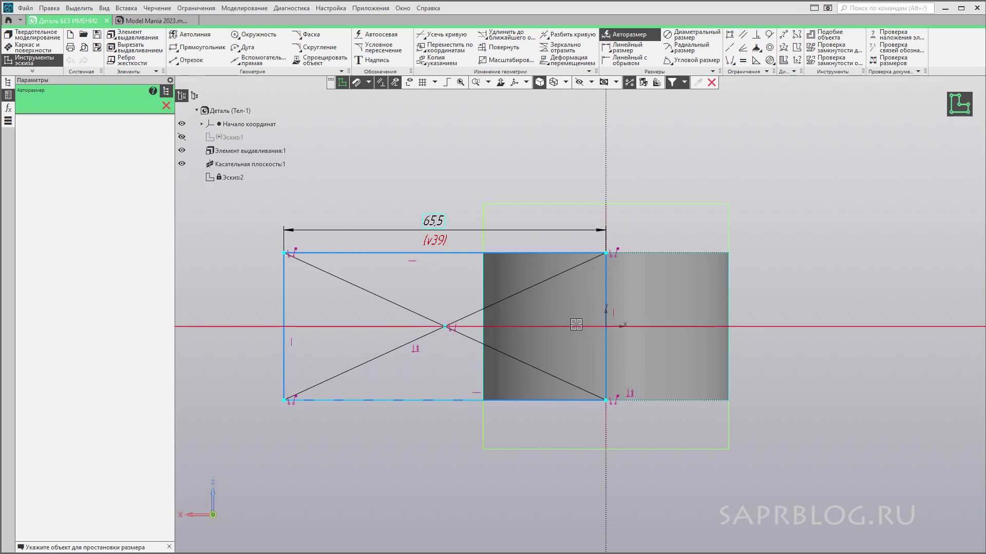
{"action": "scroll", "coordinate": [573, 319], "scroll_direction": "up", "scroll_amount": 1}
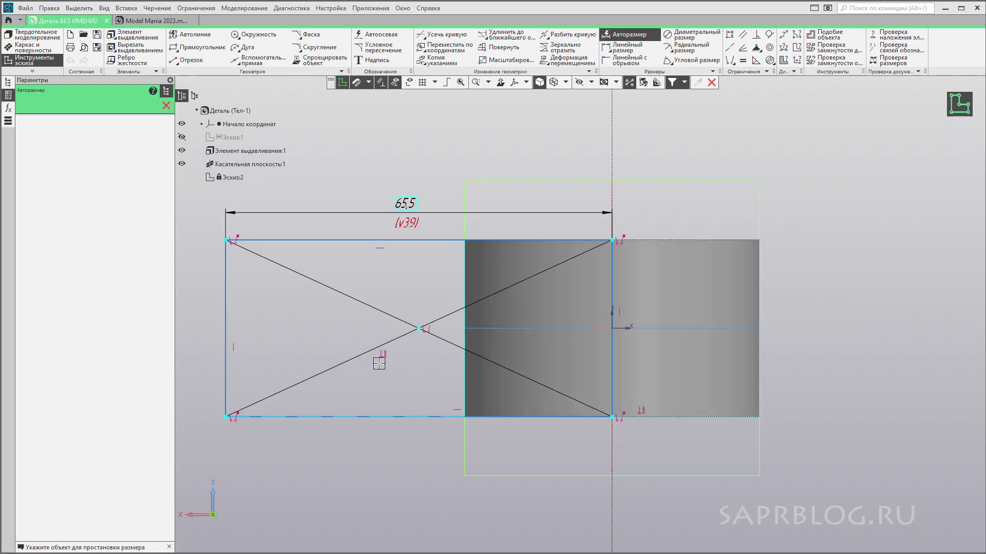
{"action": "left_click", "coordinate": [200, 47]}
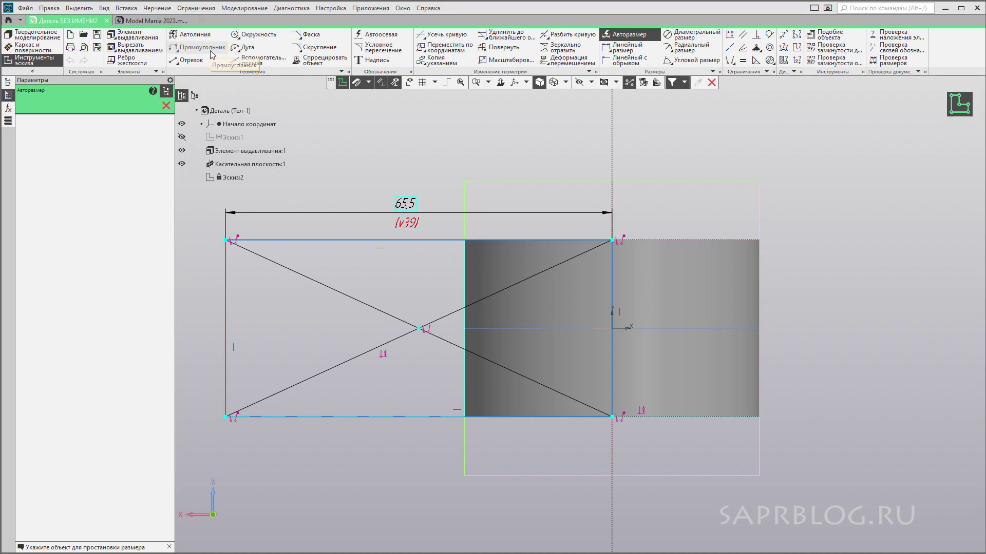
Step: Draw a smaller inner rectangle and dimension its bottom edge to 30 wide
{"action": "left_click", "coordinate": [419, 275]}
{"action": "left_click", "coordinate": [596, 380]}
{"action": "scroll", "coordinate": [846, 343], "scroll_direction": "up", "scroll_amount": 1}
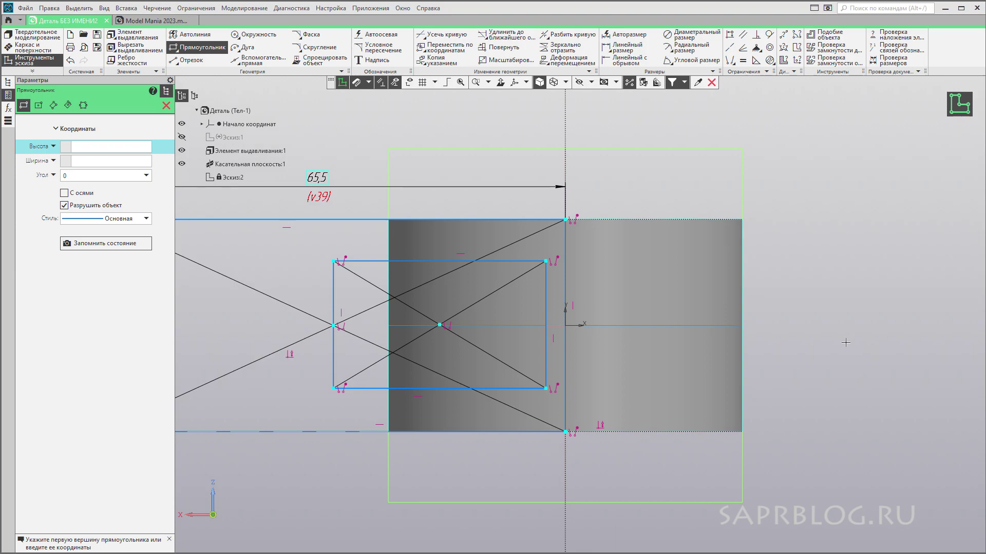
{"action": "key", "text": "ctrl+alt+d"}
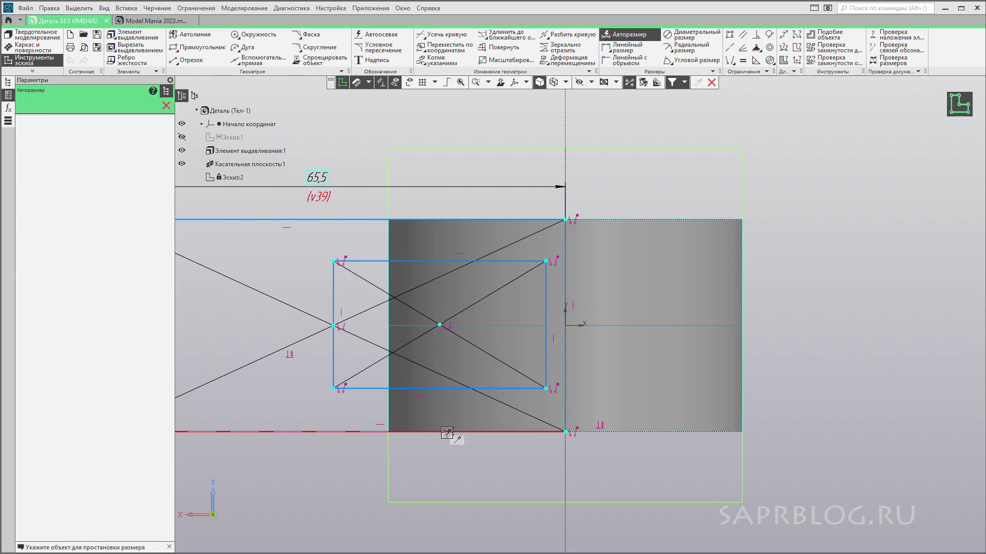
{"action": "left_click", "coordinate": [487, 389]}
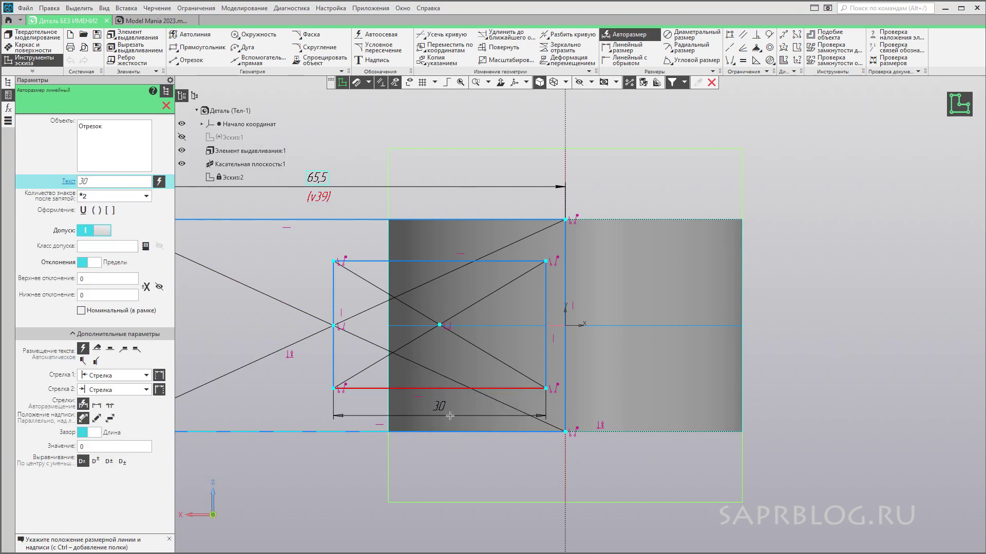
{"action": "left_click", "coordinate": [451, 416]}
{"action": "key", "text": "Return"}
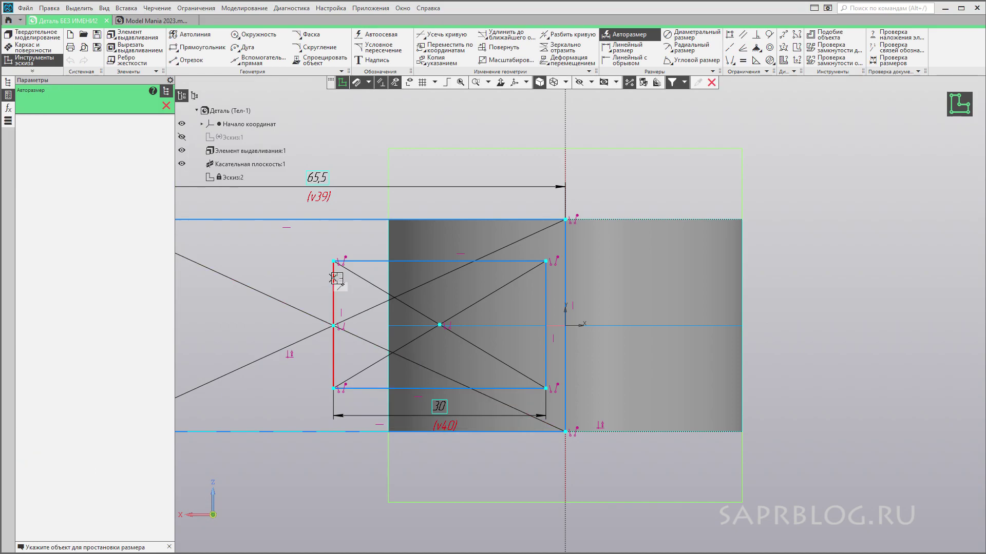
Step: Dimension the small rectangle's left edge to a height of 14
{"action": "left_click", "coordinate": [336, 279]}
{"action": "left_click", "coordinate": [284, 316]}
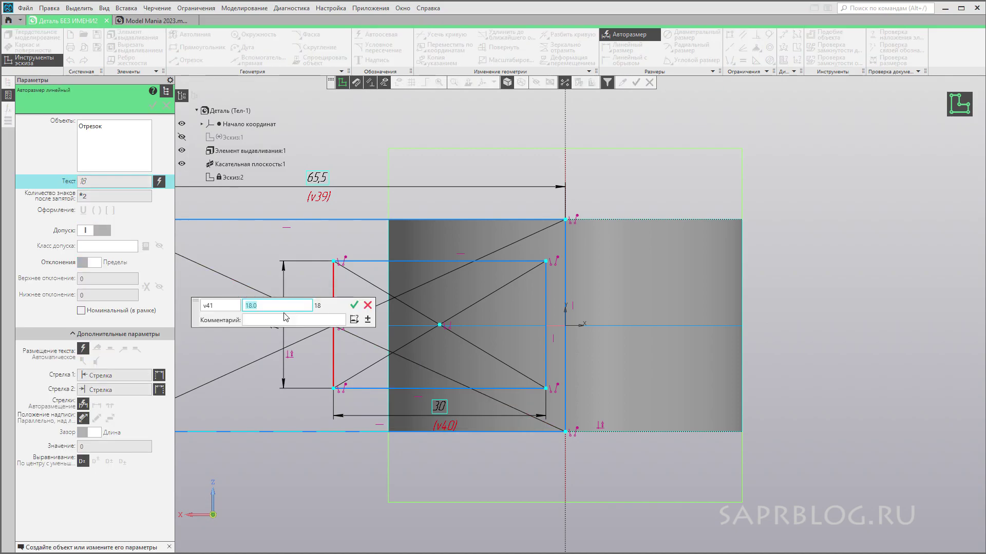
{"action": "type", "text": "14"}
{"action": "key", "text": "Return"}
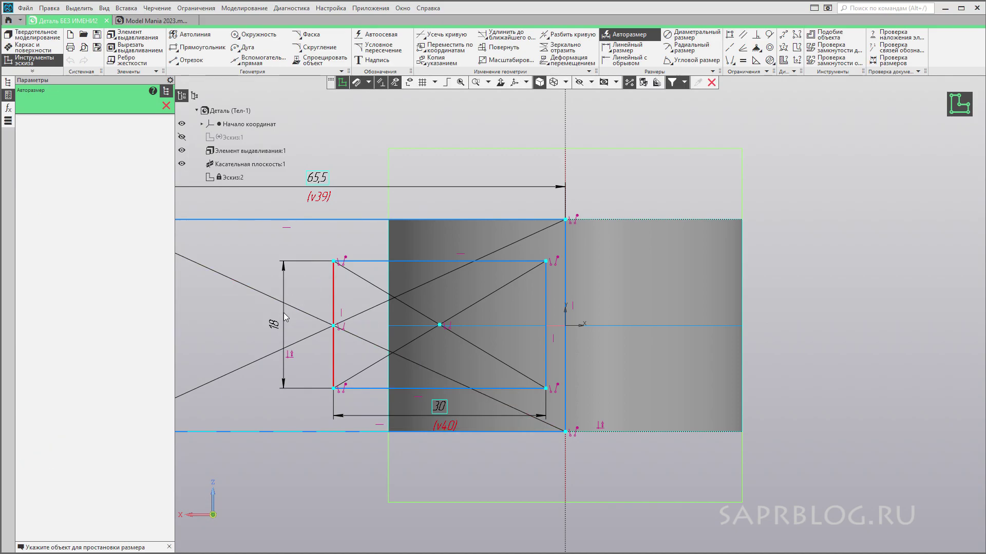
{"action": "left_click", "coordinate": [566, 391]}
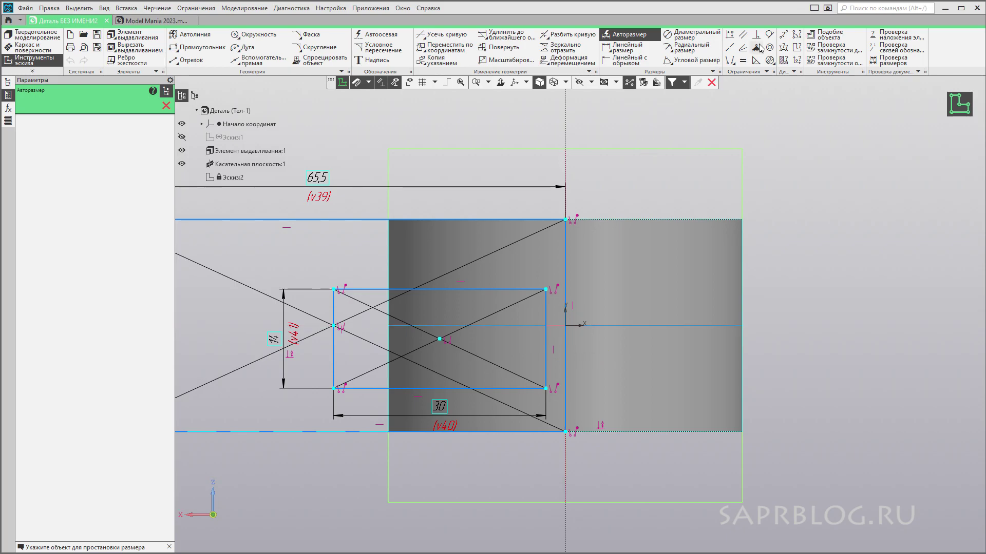
Step: Merge the small rectangle's right-edge midpoint onto the sketch origin, then show degrees of freedom
{"action": "left_click", "coordinate": [732, 64]}
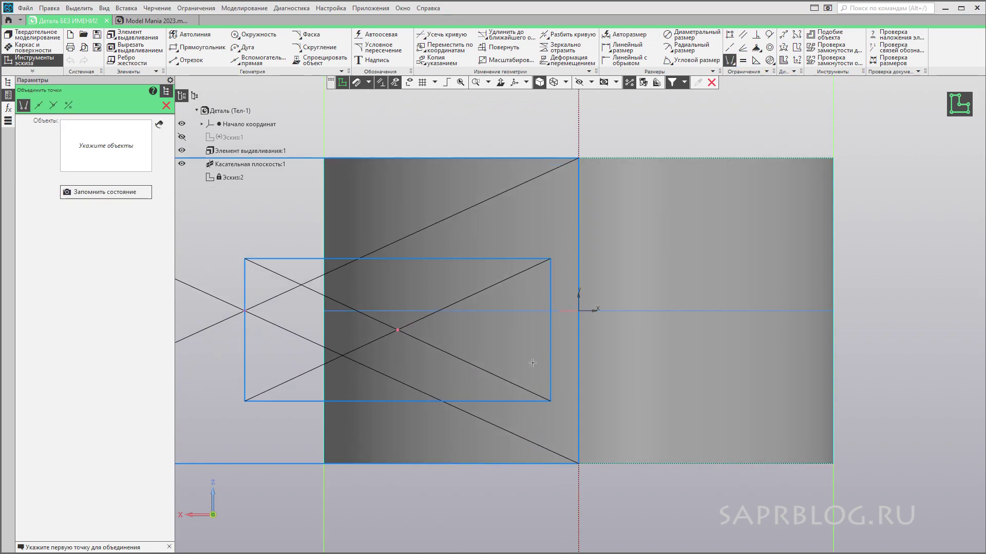
{"action": "scroll", "coordinate": [537, 357], "scroll_direction": "up", "scroll_amount": 2}
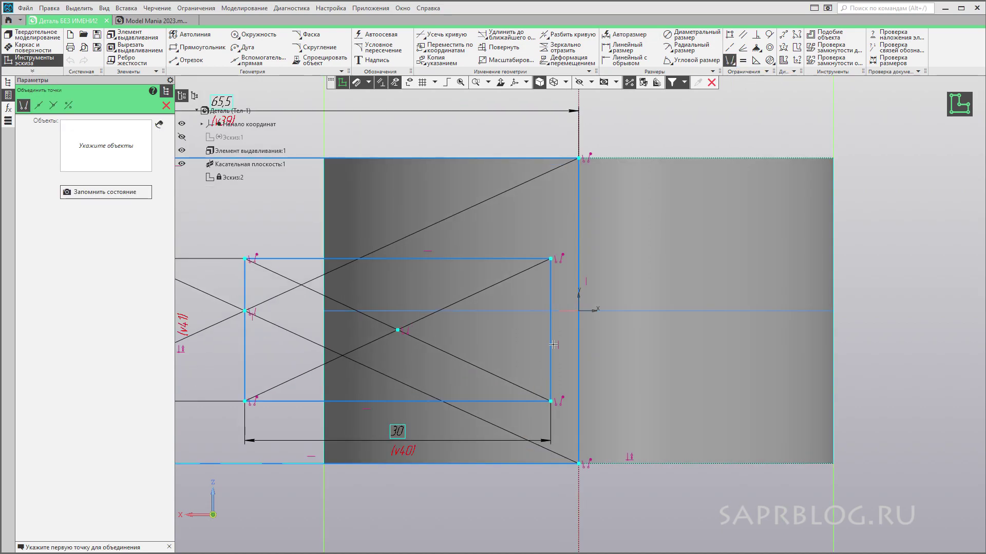
{"action": "left_click", "coordinate": [550, 330]}
{"action": "left_click", "coordinate": [579, 311]}
{"action": "scroll", "coordinate": [663, 369], "scroll_direction": "down", "scroll_amount": 2}
{"action": "scroll", "coordinate": [718, 395], "scroll_direction": "down", "scroll_amount": 1}
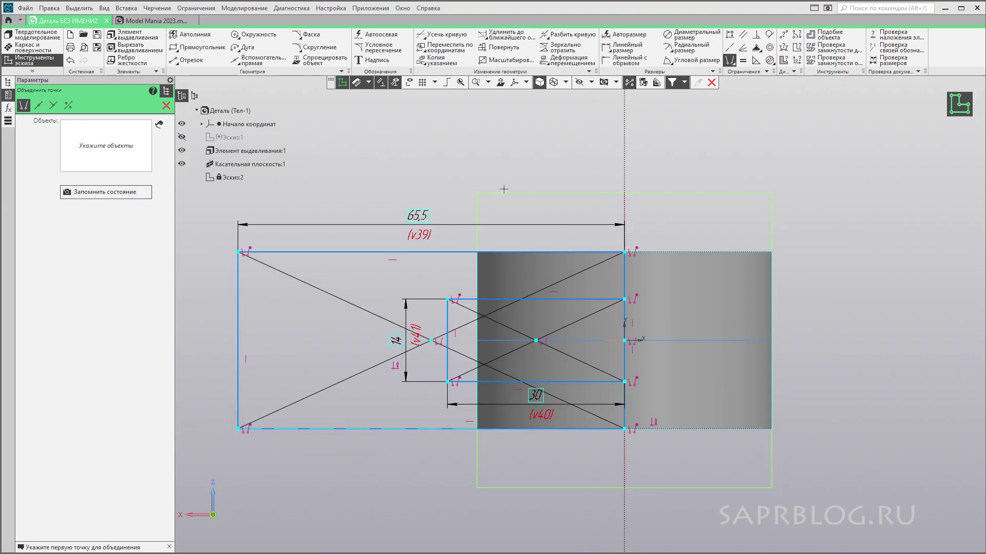
{"action": "left_click", "coordinate": [409, 83]}
{"action": "scroll", "coordinate": [724, 334], "scroll_direction": "down", "scroll_amount": 1}
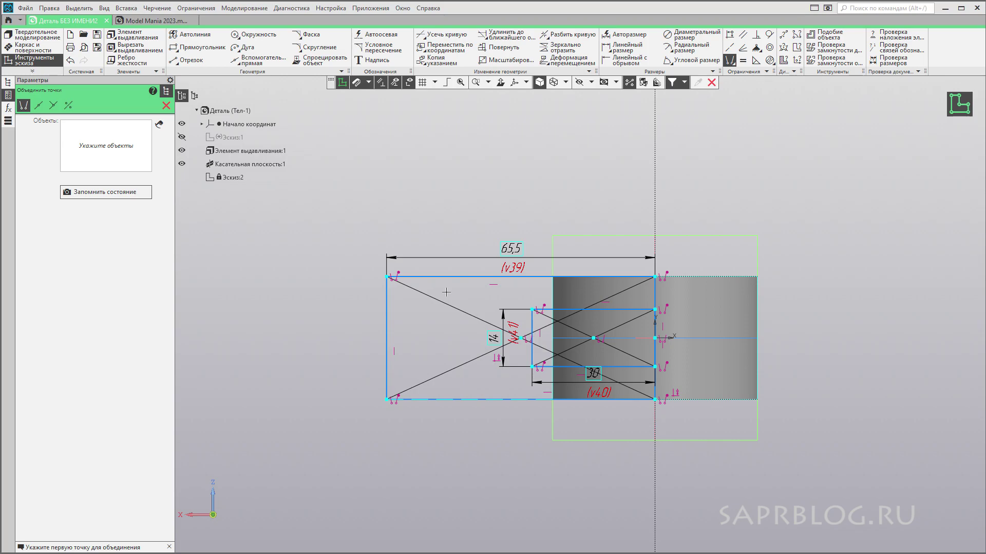
Step: Start an extrusion using only the sketch region around the slot as the section
{"action": "left_click", "coordinate": [129, 39]}
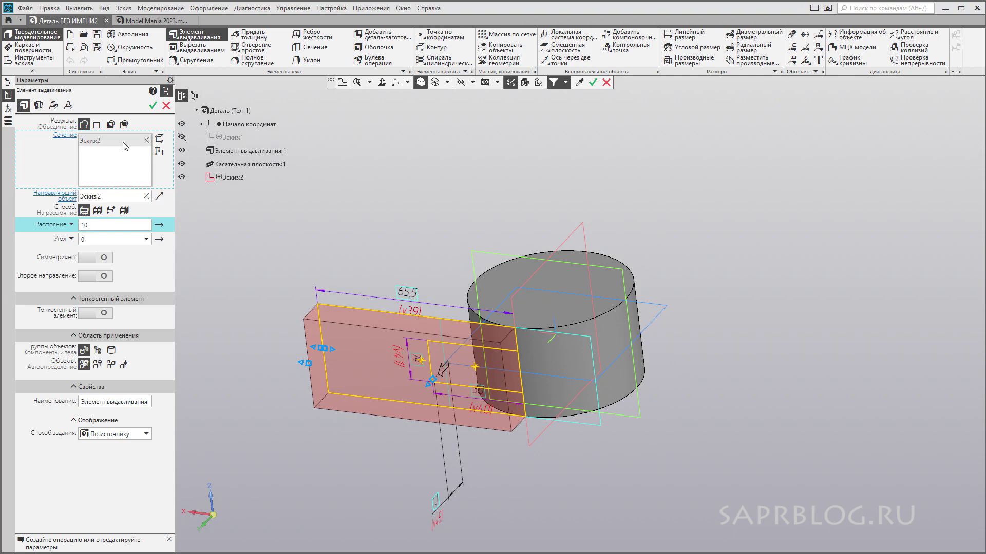
{"action": "left_click", "coordinate": [146, 141]}
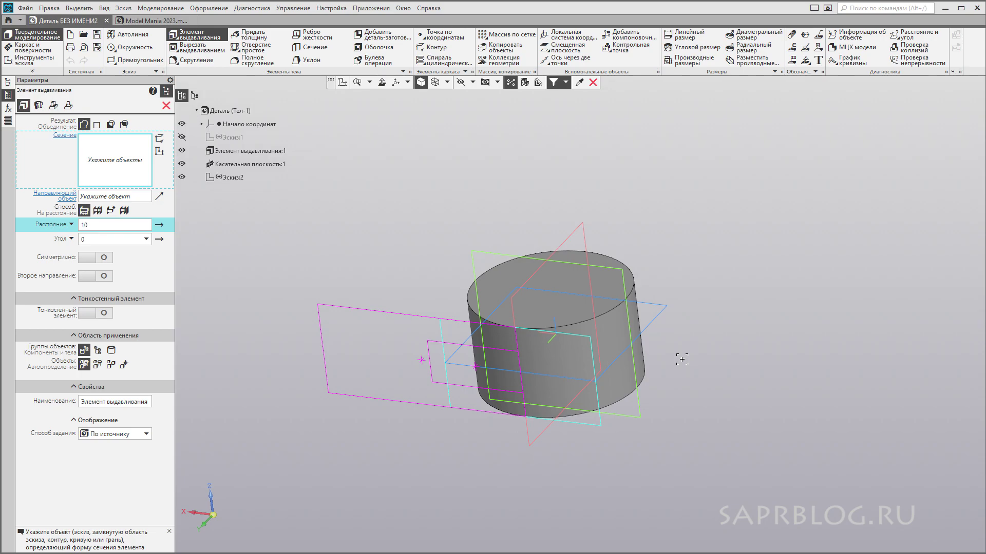
{"action": "scroll", "coordinate": [329, 398], "scroll_direction": "up", "scroll_amount": 2}
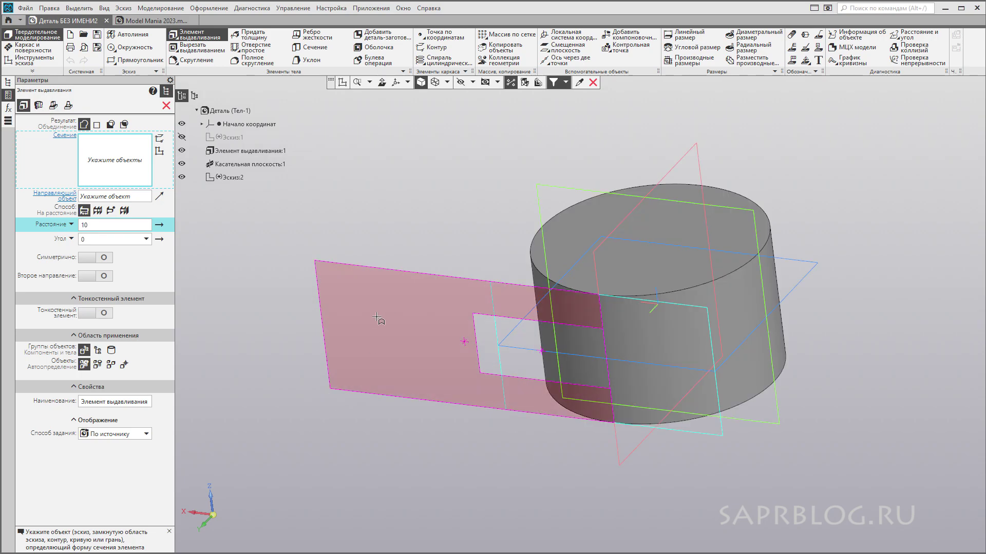
{"action": "left_click", "coordinate": [396, 328]}
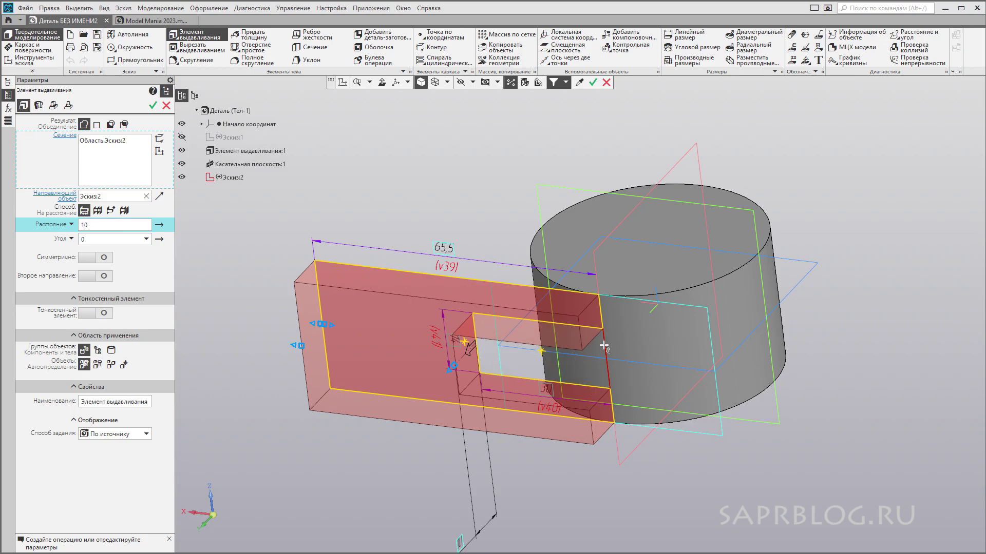
{"action": "middle_click_drag", "start_coordinate": [576, 306], "coordinate": [663, 402]}
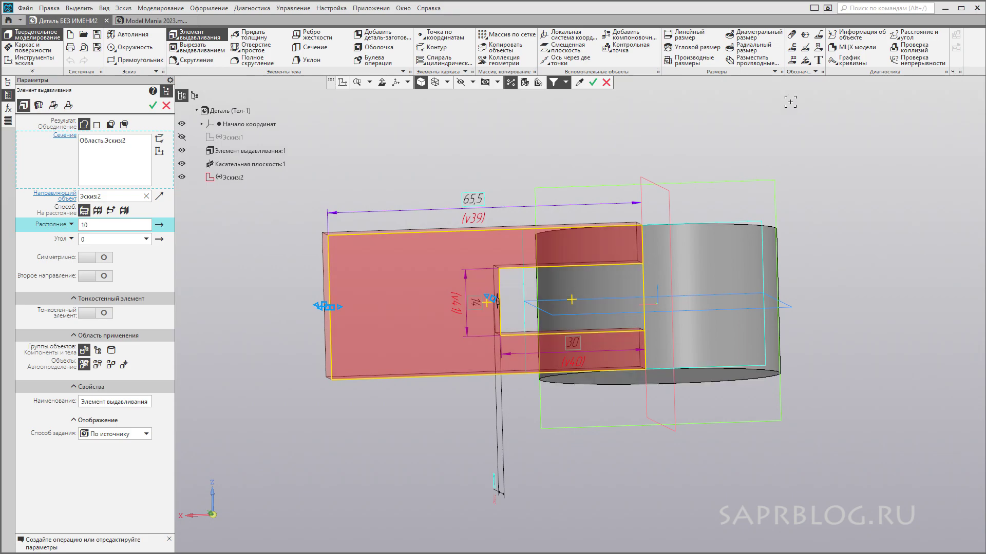
{"action": "middle_click_drag", "start_coordinate": [663, 402], "coordinate": [420, 161]}
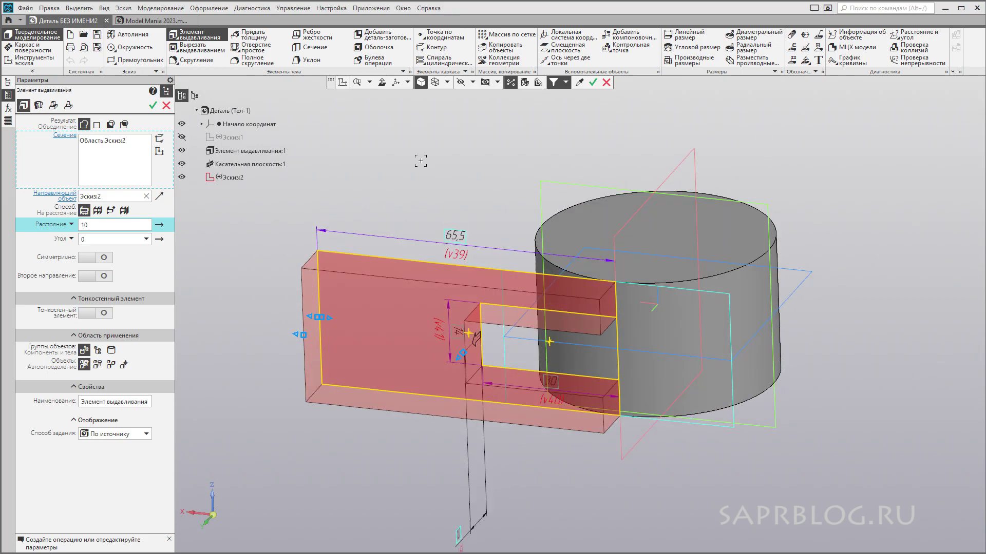
Step: Extrude that region 15 mm in the reversed direction
{"action": "type", "text": "15"}
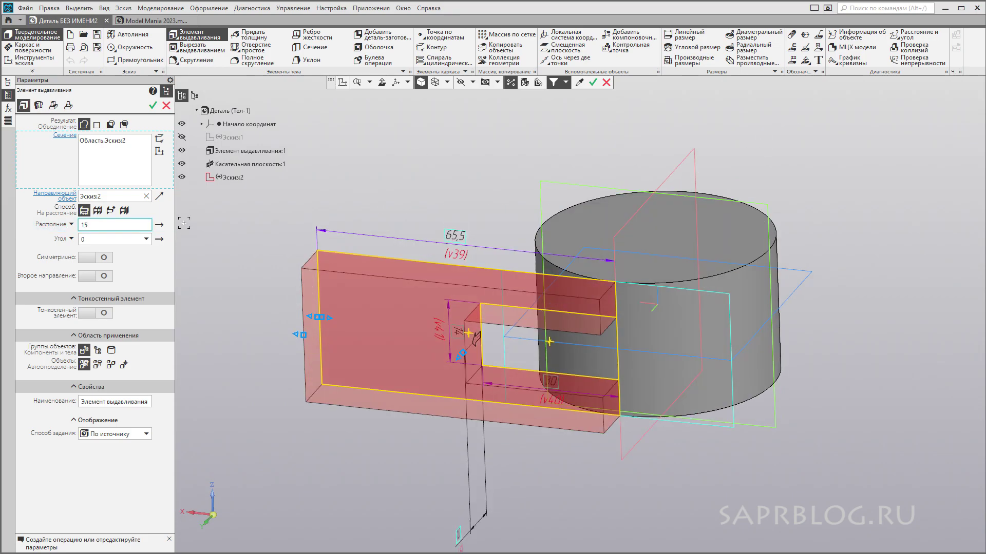
{"action": "left_click", "coordinate": [159, 227]}
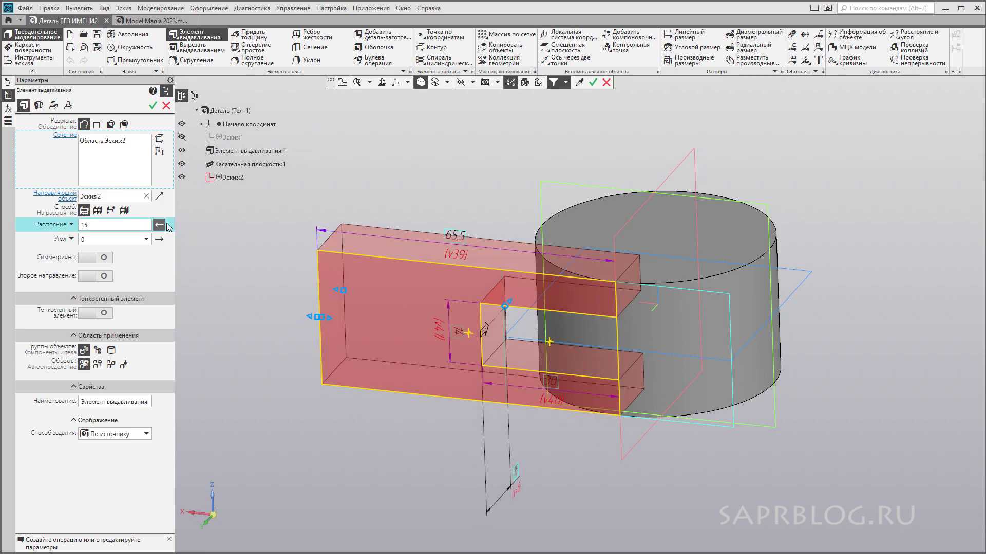
{"action": "middle_click_drag", "start_coordinate": [495, 193], "coordinate": [487, 209]}
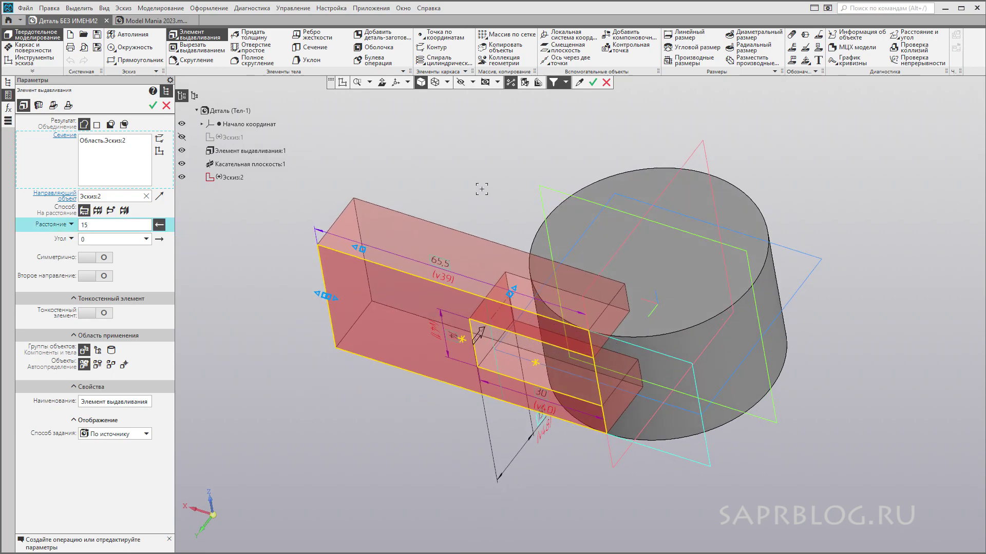
{"action": "key", "text": "ctrl+Return"}
{"action": "mouse_move", "coordinate": [488, 127]}
{"action": "middle_mouse_down"}
{"action": "mouse_move", "coordinate": [525, 264]}
{"action": "mouse_move", "coordinate": [462, 183]}
{"action": "mouse_move", "coordinate": [480, 163]}
{"action": "mouse_move", "coordinate": [502, 180]}
{"action": "mouse_move", "coordinate": [496, 174]}
{"action": "middle_mouse_up"}
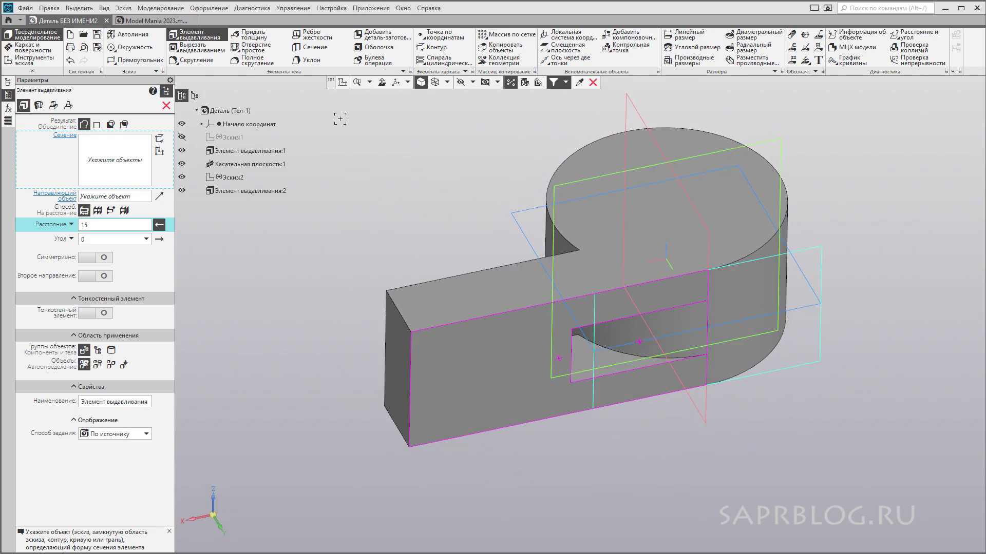
{"action": "left_click", "coordinate": [256, 60]}
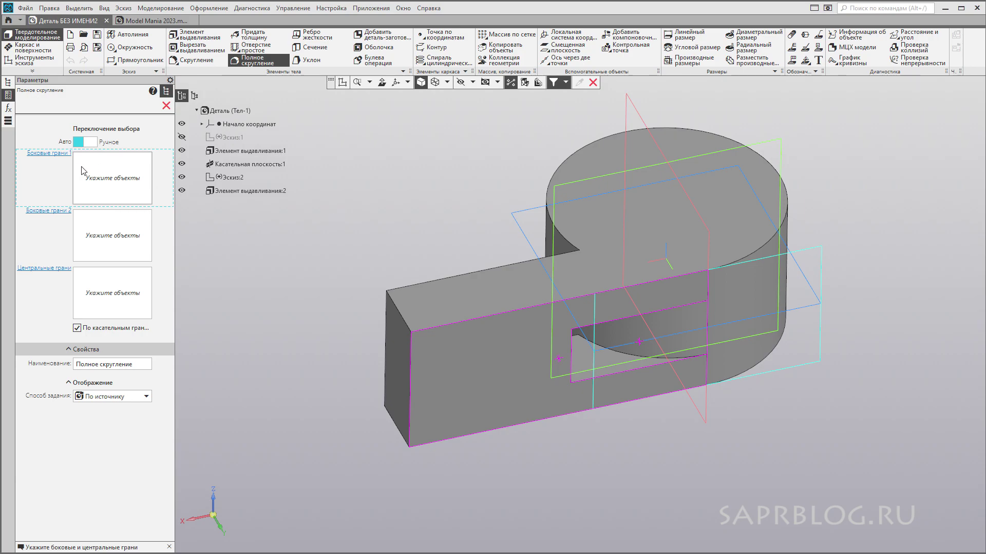
Step: Full-round the arm end: top and bottom faces as side faces, end face as central
{"action": "left_click", "coordinate": [461, 302]}
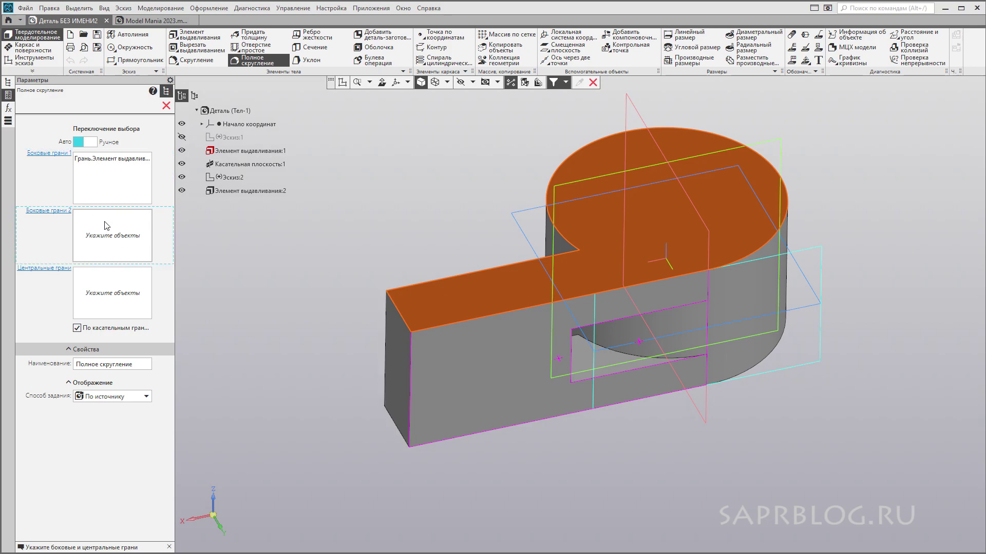
{"action": "middle_click_drag", "start_coordinate": [216, 290], "coordinate": [411, 288]}
{"action": "left_click", "coordinate": [436, 259]}
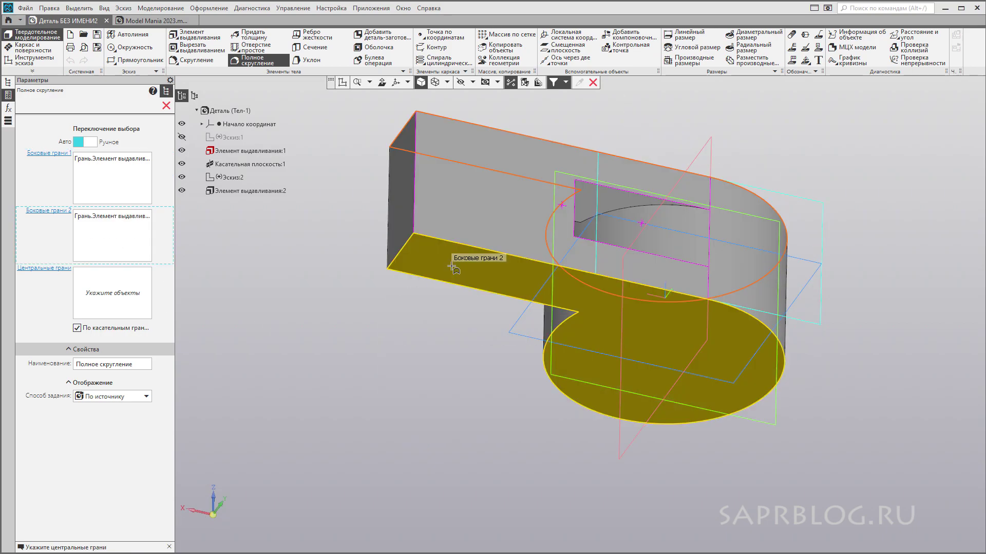
{"action": "left_click", "coordinate": [104, 297]}
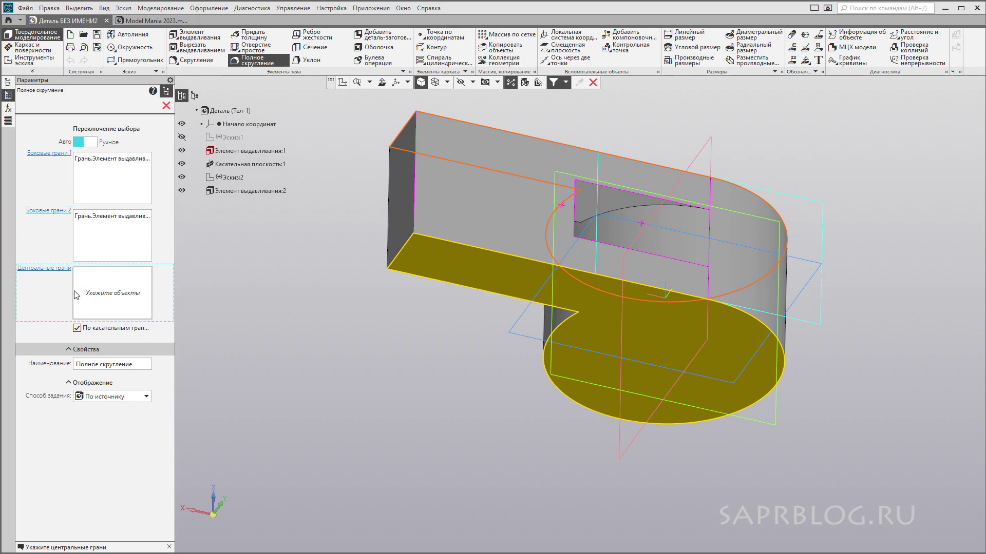
{"action": "middle_click_drag", "start_coordinate": [196, 275], "coordinate": [269, 292]}
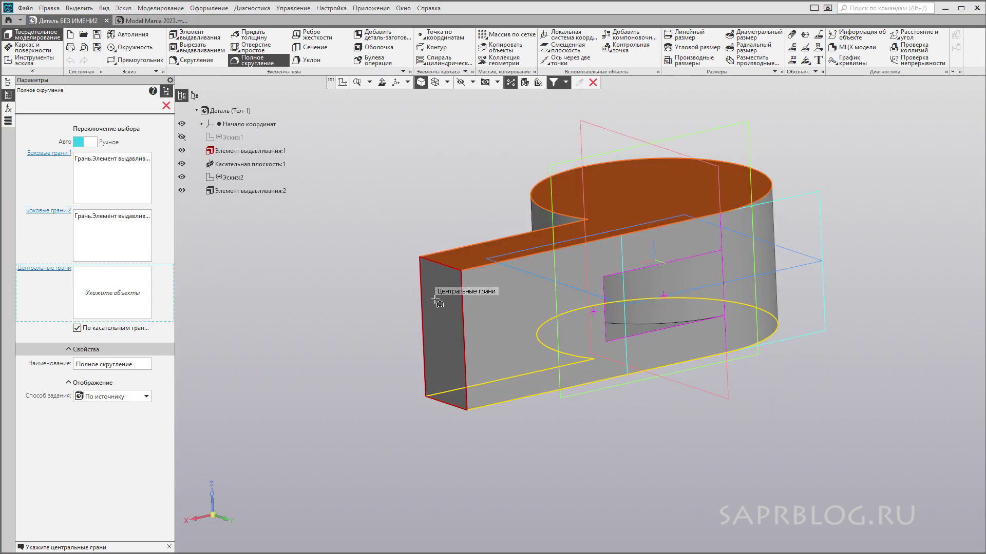
{"action": "left_click", "coordinate": [431, 292]}
{"action": "key", "text": "ctrl+Return"}
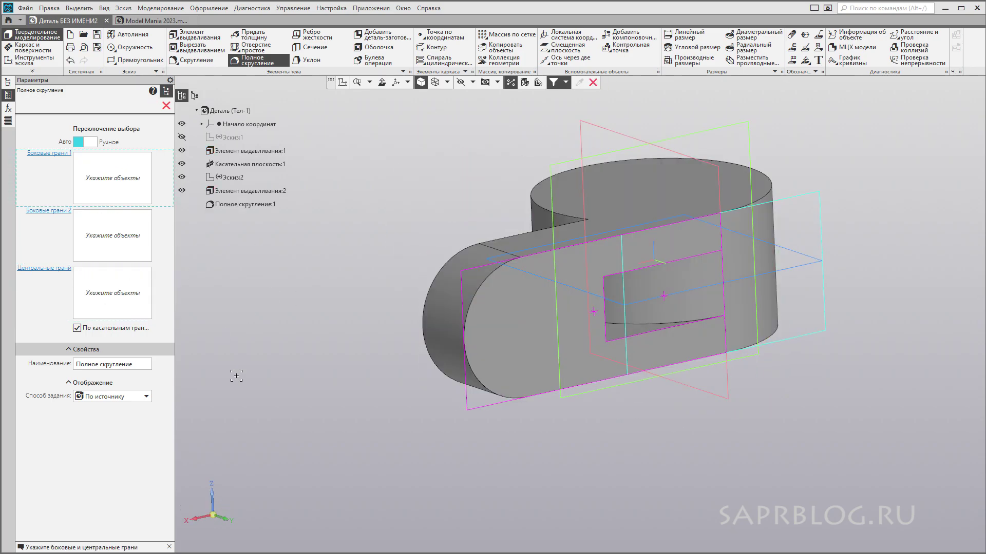
{"action": "mouse_move", "coordinate": [887, 355]}
{"action": "middle_mouse_down"}
{"action": "mouse_move", "coordinate": [778, 385]}
{"action": "mouse_move", "coordinate": [812, 371]}
{"action": "mouse_move", "coordinate": [845, 392]}
{"action": "mouse_move", "coordinate": [771, 391]}
{"action": "middle_mouse_up"}
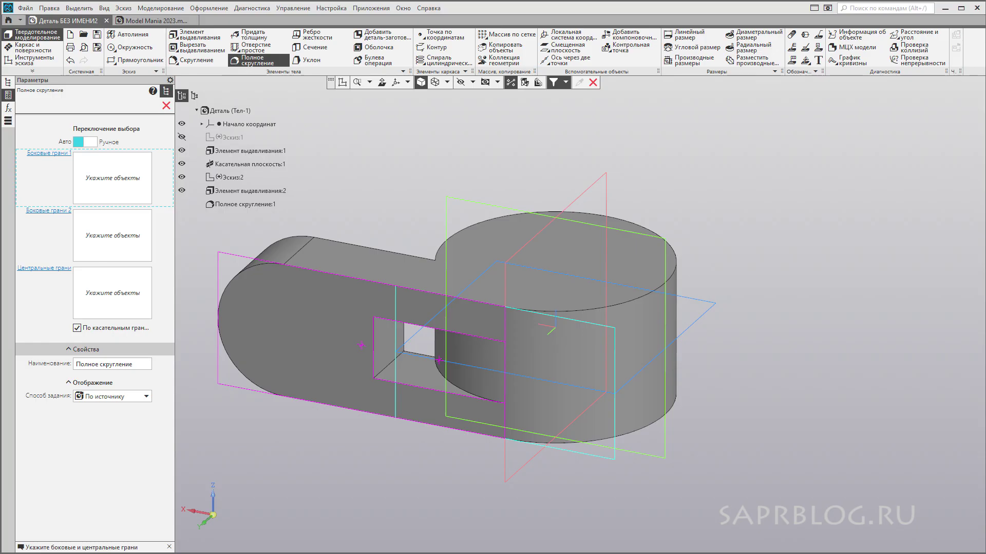
{"action": "key", "text": "alt+Tab"}
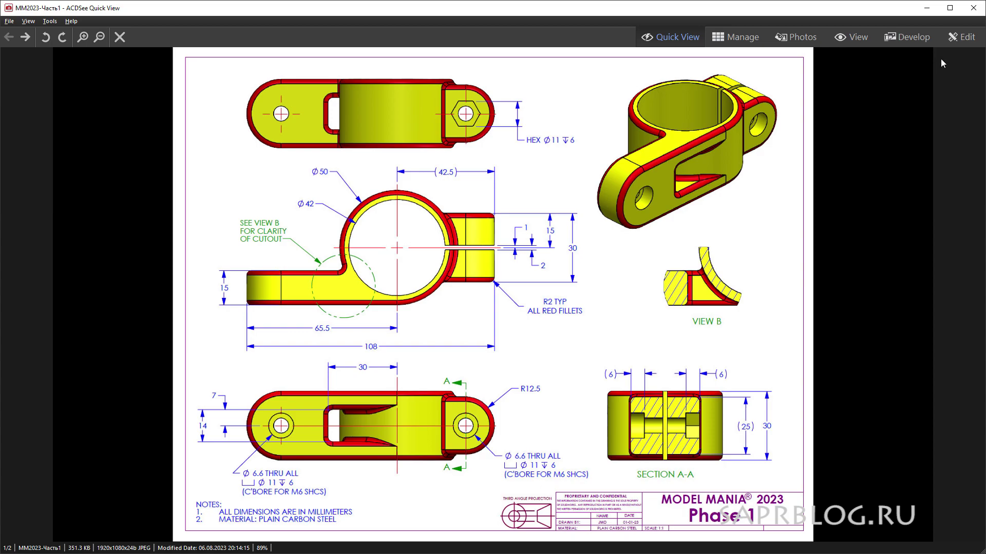
Step: Review the Model Mania 2023 Phase 1 reference drawing in ACDSee Quick View, then minimise it
{"action": "left_click", "coordinate": [927, 8]}
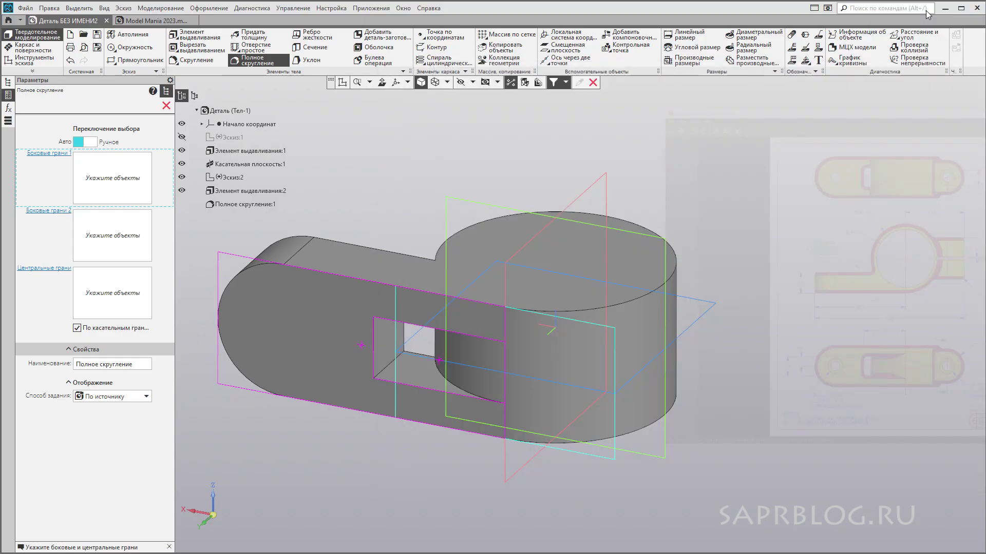
Step: Start another extrusion and create its section sketch, Эскиз:3, on a base plane through the part
{"action": "left_click", "coordinate": [195, 34]}
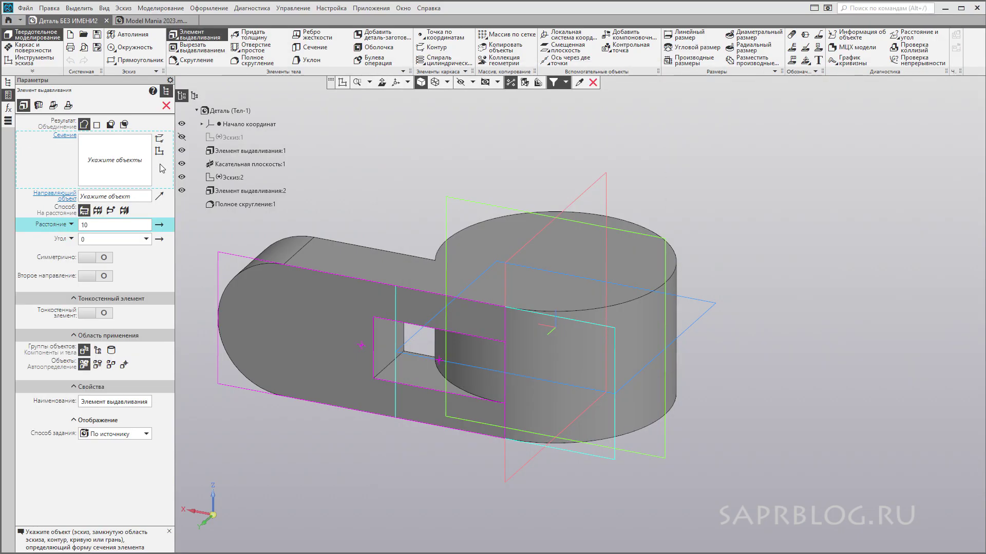
{"action": "left_click", "coordinate": [159, 152]}
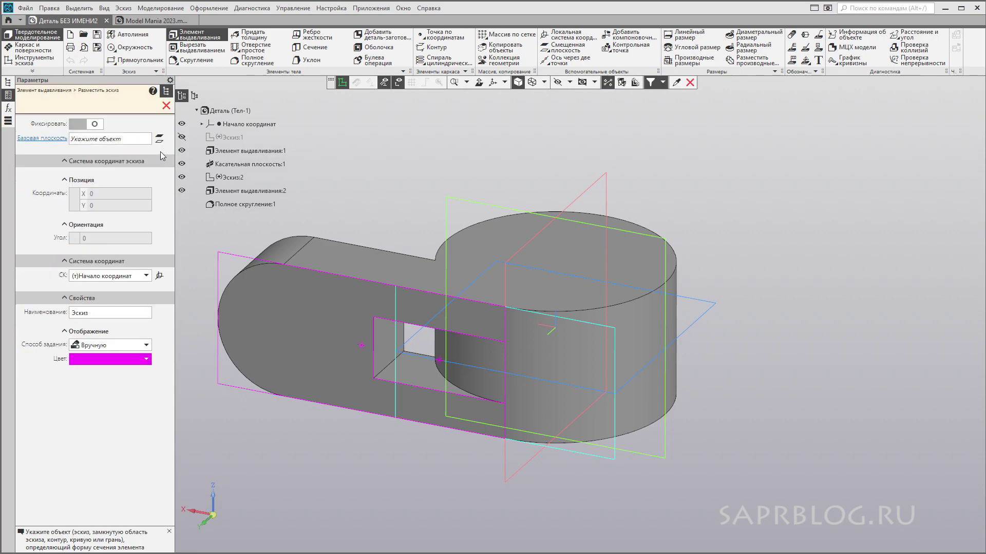
{"action": "middle_click_drag", "start_coordinate": [743, 234], "coordinate": [667, 205]}
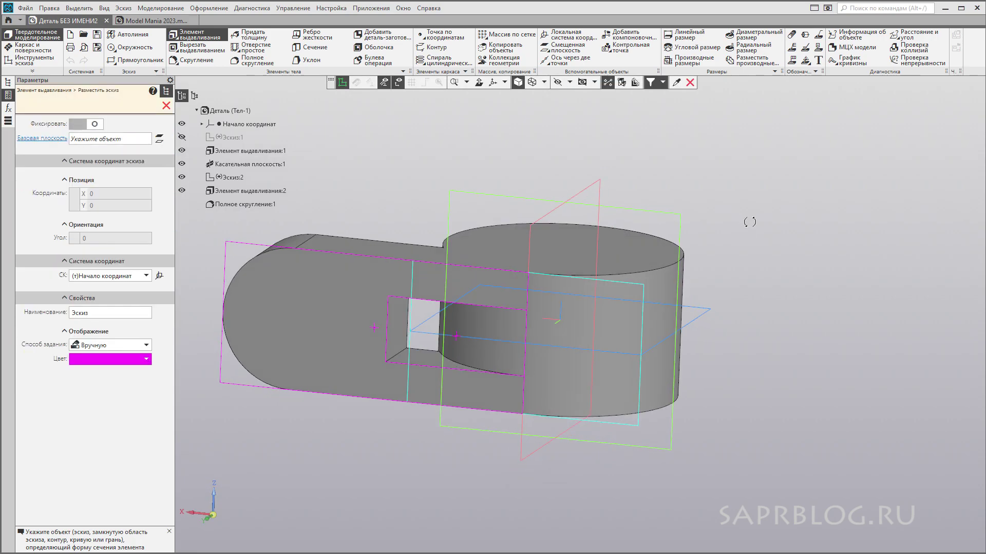
{"action": "left_click", "coordinate": [481, 192]}
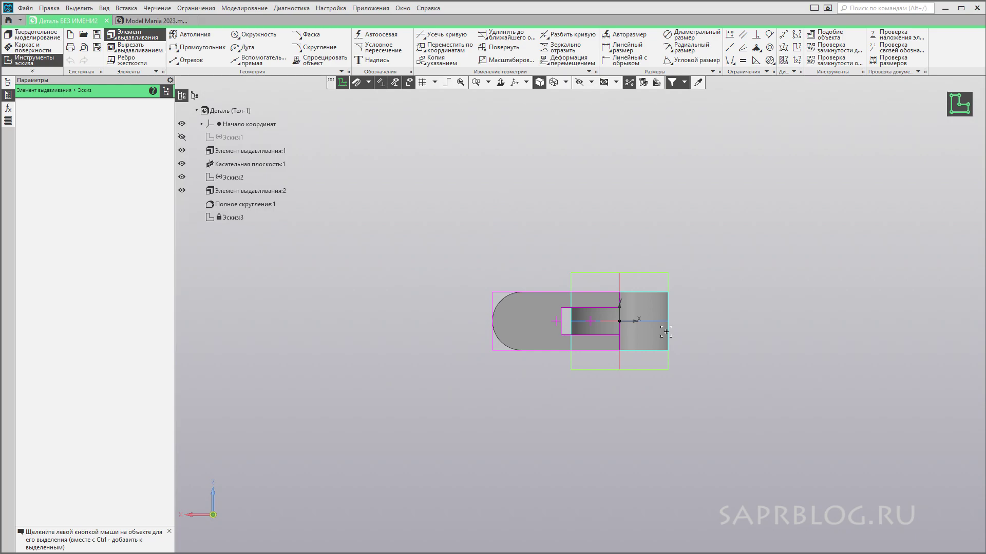
{"action": "scroll", "coordinate": [712, 319], "scroll_direction": "up", "scroll_amount": 3}
{"action": "left_click", "coordinate": [698, 248]}
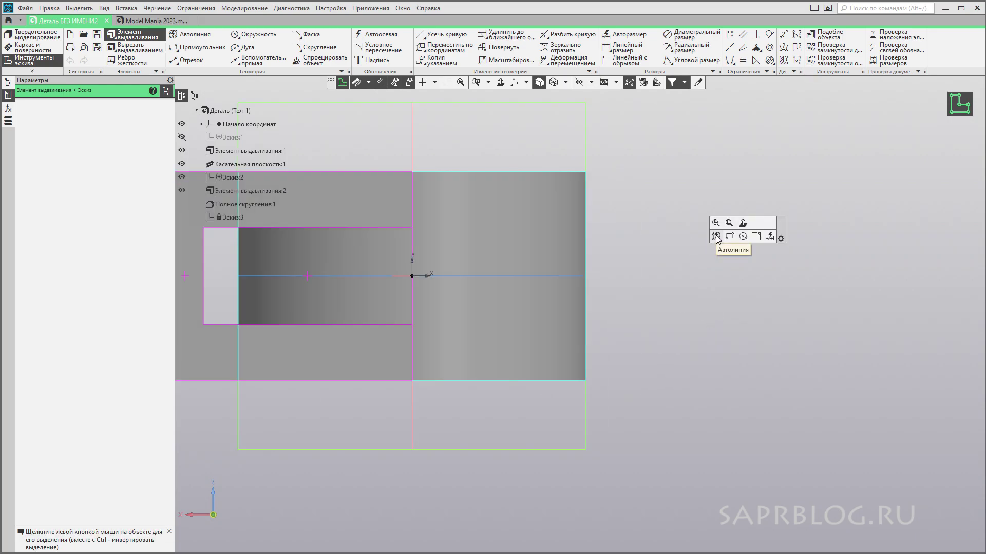
Step: Draw the slot's top line and its half-round arc end with Автолиния
{"action": "left_click", "coordinate": [716, 237]}
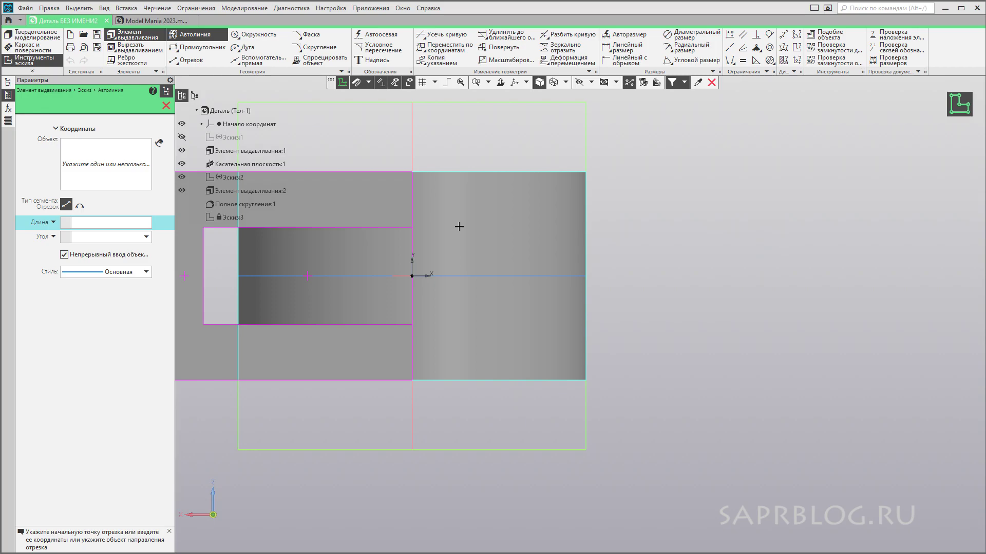
{"action": "left_click", "coordinate": [432, 208]}
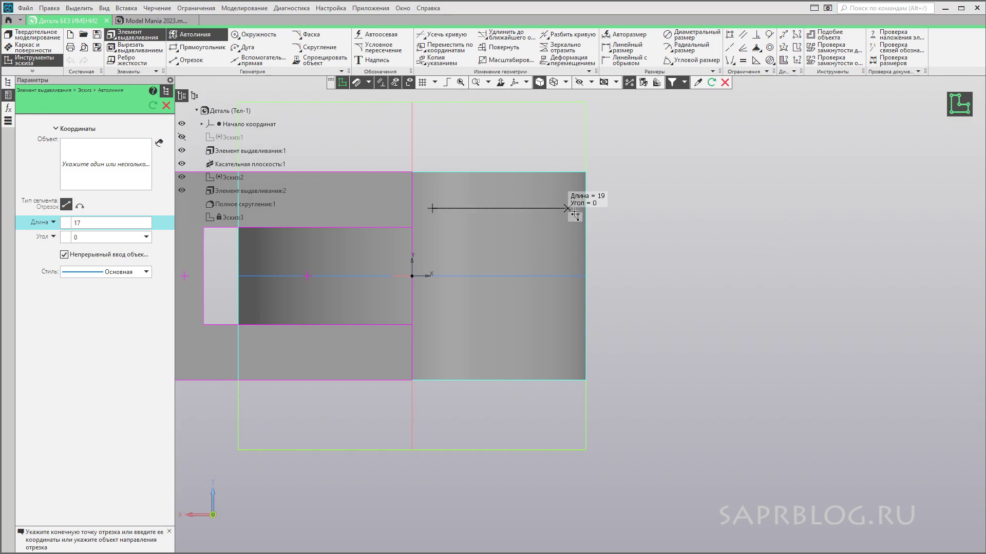
{"action": "left_click", "coordinate": [648, 209]}
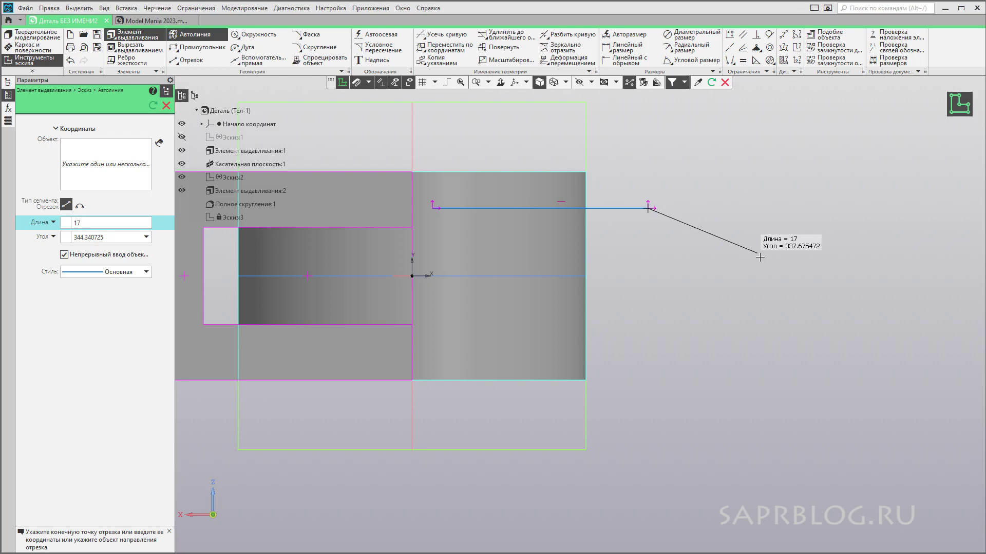
{"action": "right_click", "coordinate": [747, 232]}
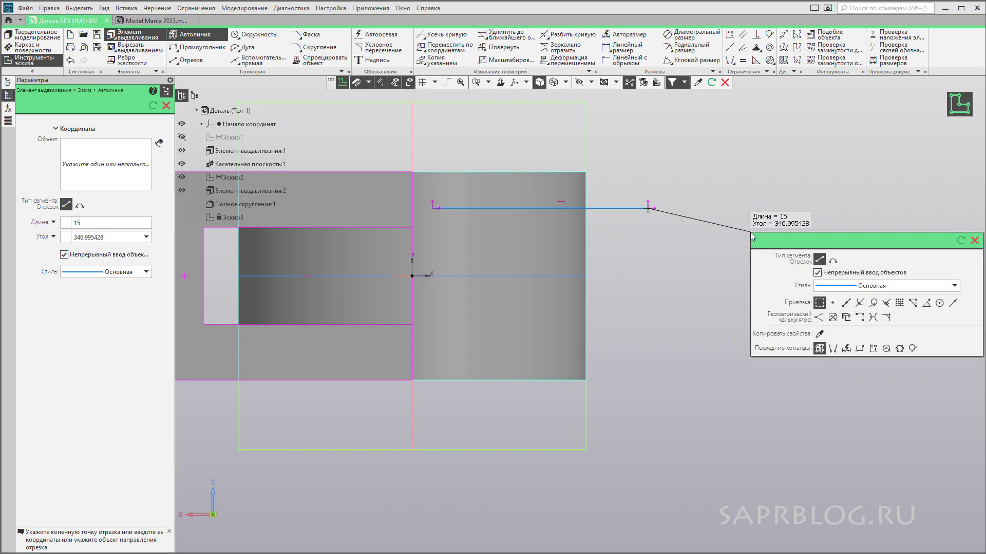
{"action": "left_click", "coordinate": [833, 262]}
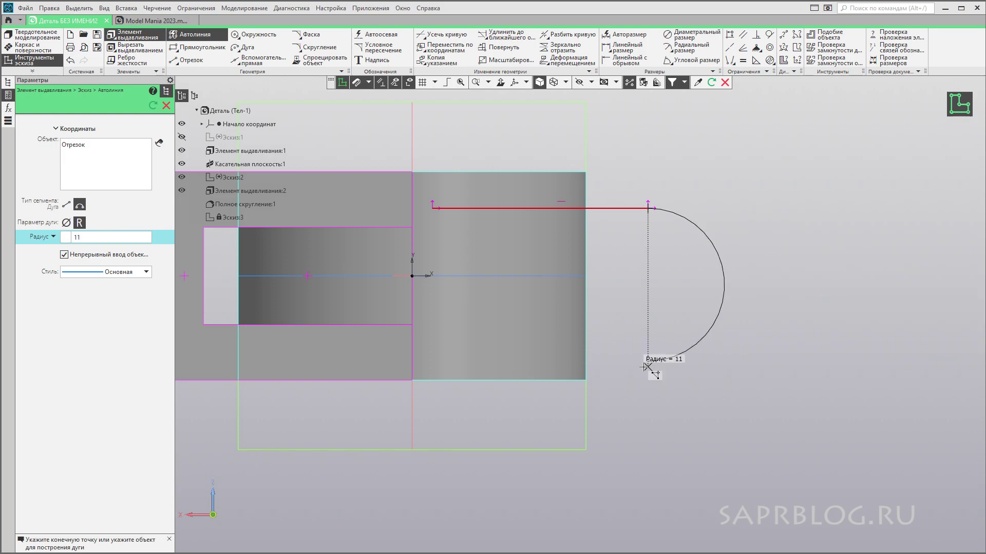
{"action": "left_click", "coordinate": [647, 375]}
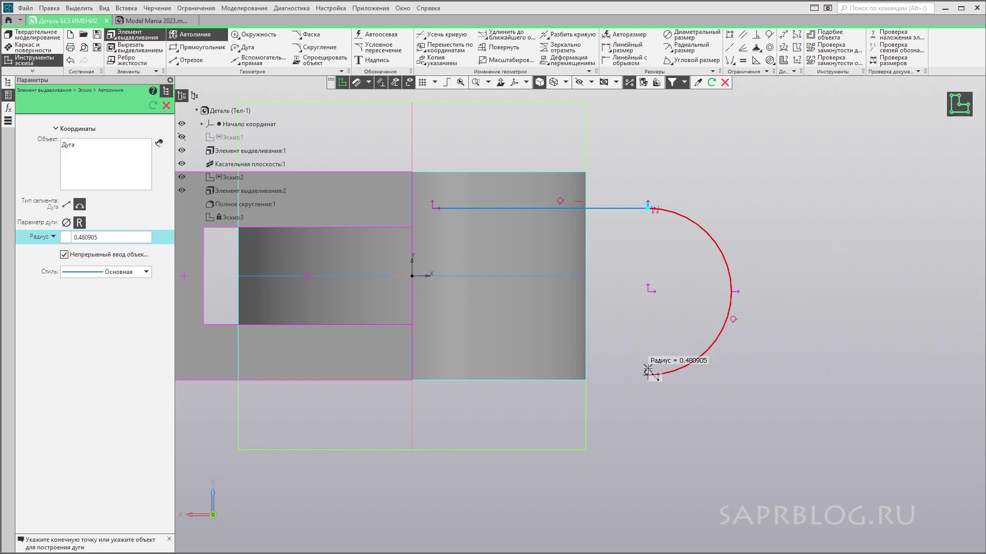
Step: Close the outline with the bottom line and left edge, then pick the bottom line for tangency
{"action": "right_click", "coordinate": [505, 413]}
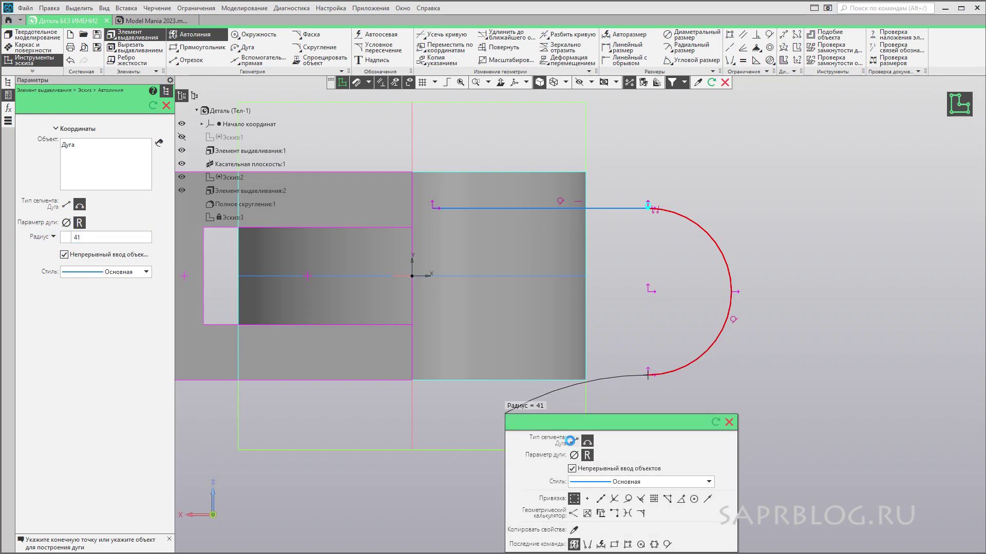
{"action": "left_click", "coordinate": [571, 441]}
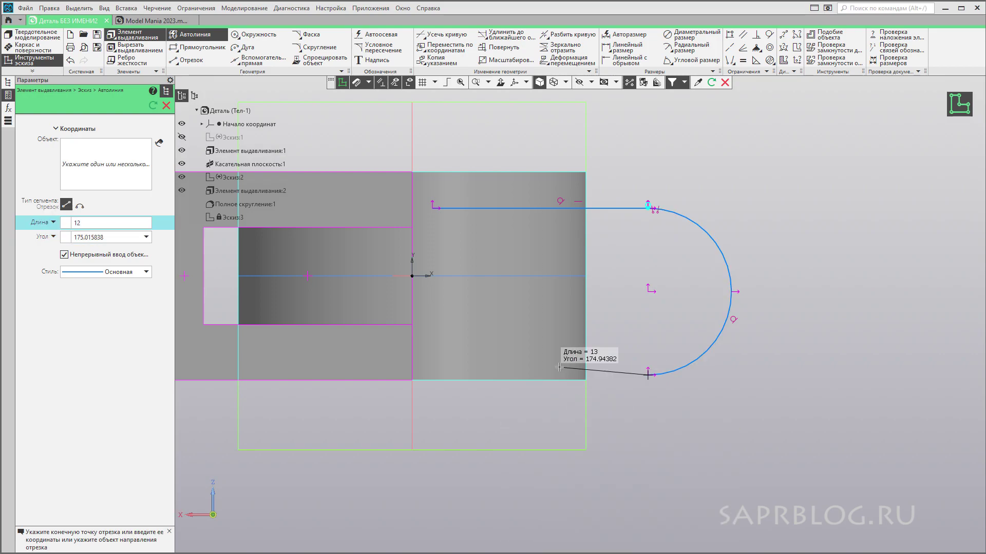
{"action": "left_click", "coordinate": [432, 374]}
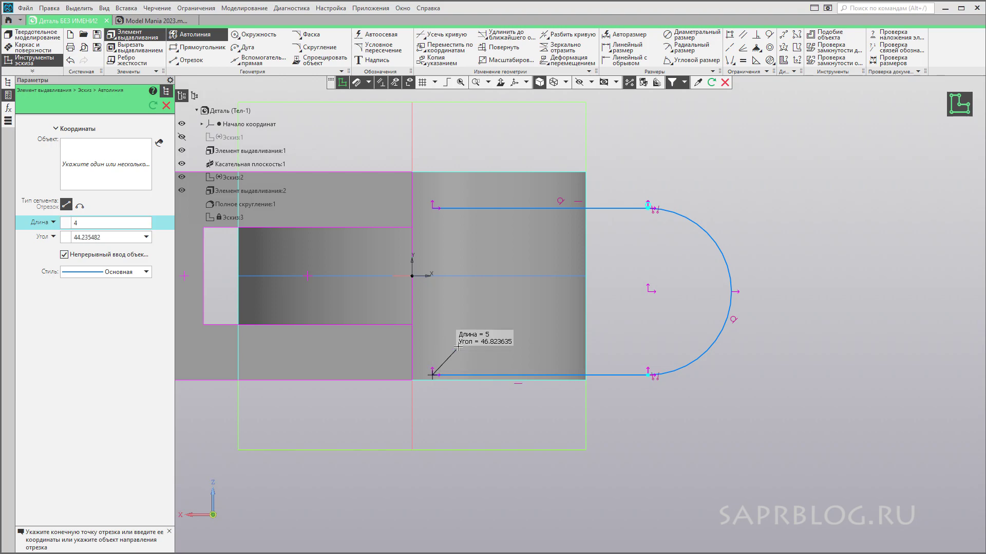
{"action": "left_click", "coordinate": [433, 208]}
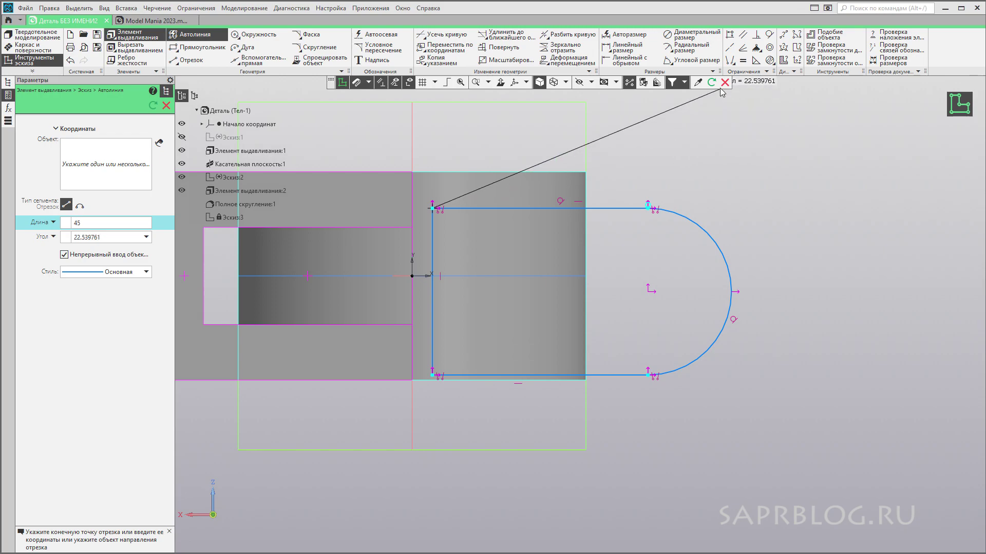
{"action": "left_click", "coordinate": [769, 34]}
{"action": "left_click", "coordinate": [623, 375]}
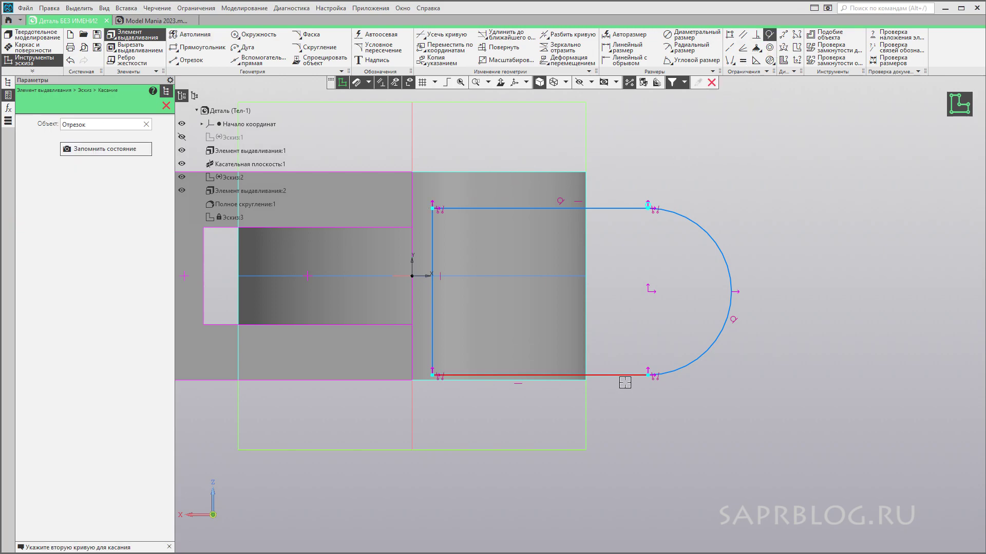
Step: Make the arc tangent to the bottom line and dimension its radius R12.5
{"action": "left_click", "coordinate": [671, 374]}
{"action": "scroll", "coordinate": [656, 381], "scroll_direction": "up", "scroll_amount": 1}
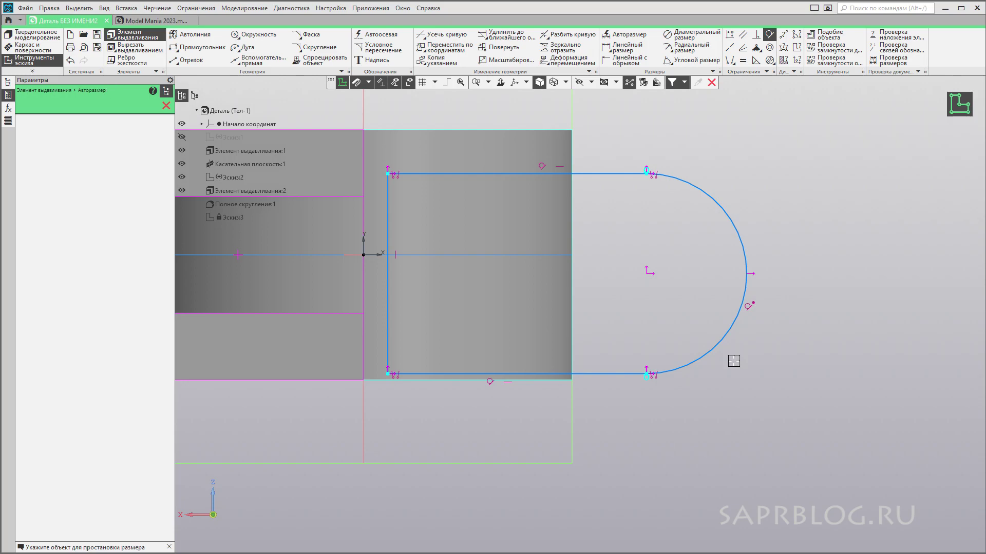
{"action": "key", "text": "ctrl+alt+d"}
{"action": "left_click", "coordinate": [723, 201]}
{"action": "left_click", "coordinate": [750, 181]}
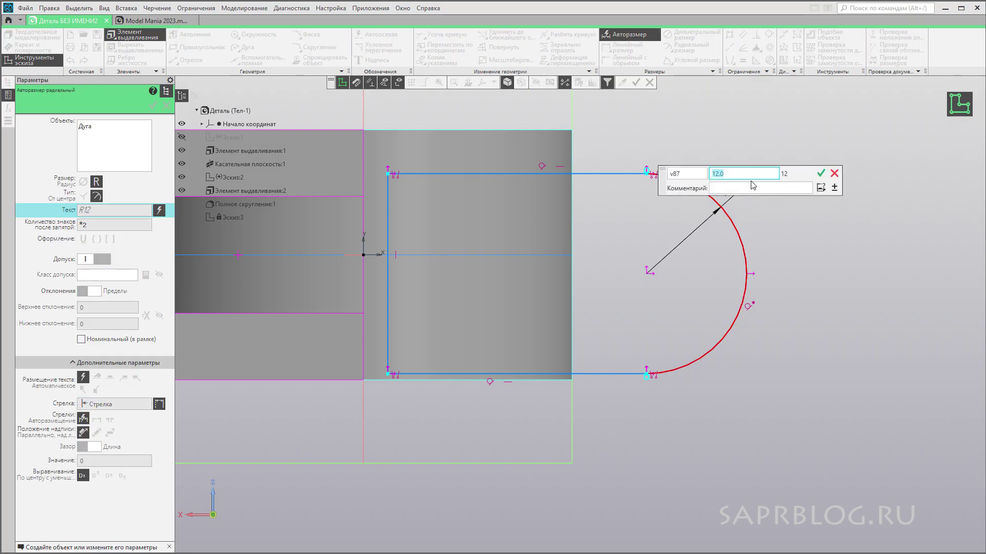
{"action": "key", "text": "Return"}
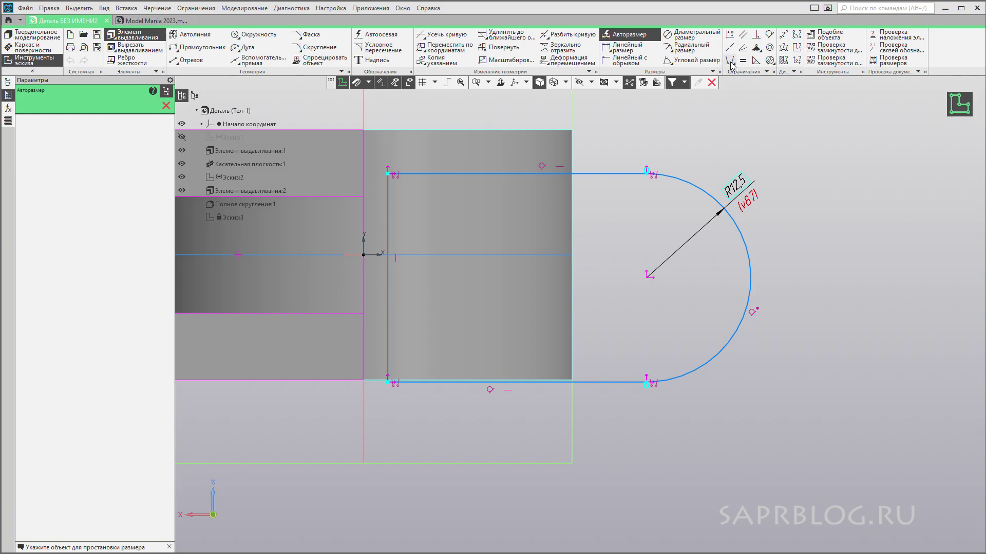
Step: Merge the left vertical edge onto the coordinate origin
{"action": "left_click", "coordinate": [730, 63]}
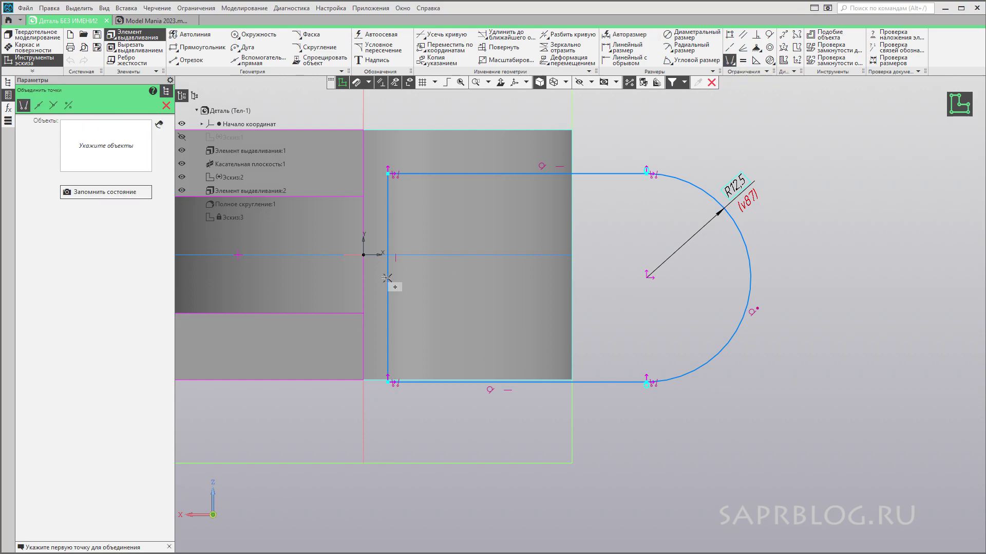
{"action": "left_click", "coordinate": [388, 278]}
{"action": "left_click", "coordinate": [363, 255]}
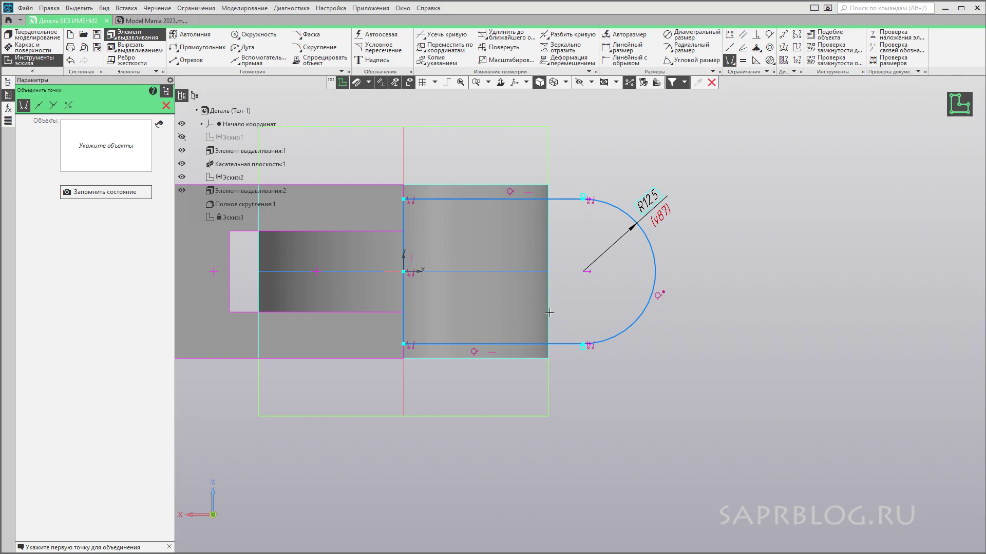
{"action": "key", "text": "Escape"}
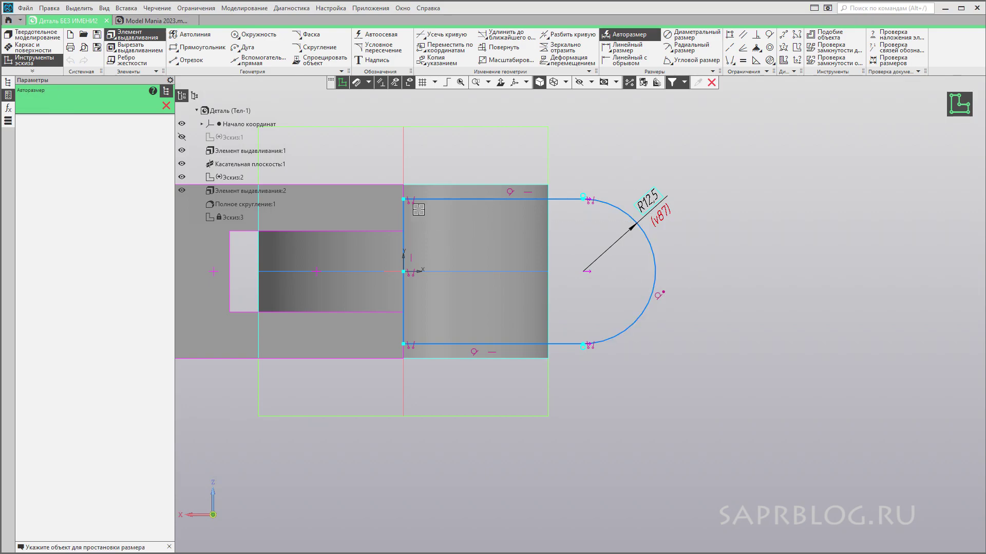
Step: Dimension the overall length from the left edge to the arc end as 42.5
{"action": "left_click", "coordinate": [403, 225]}
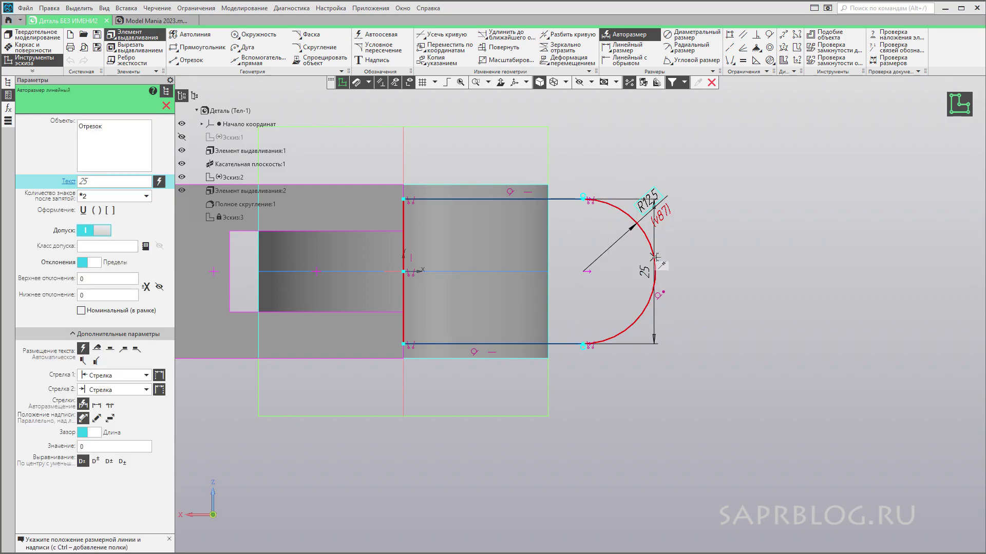
{"action": "left_click", "coordinate": [650, 272]}
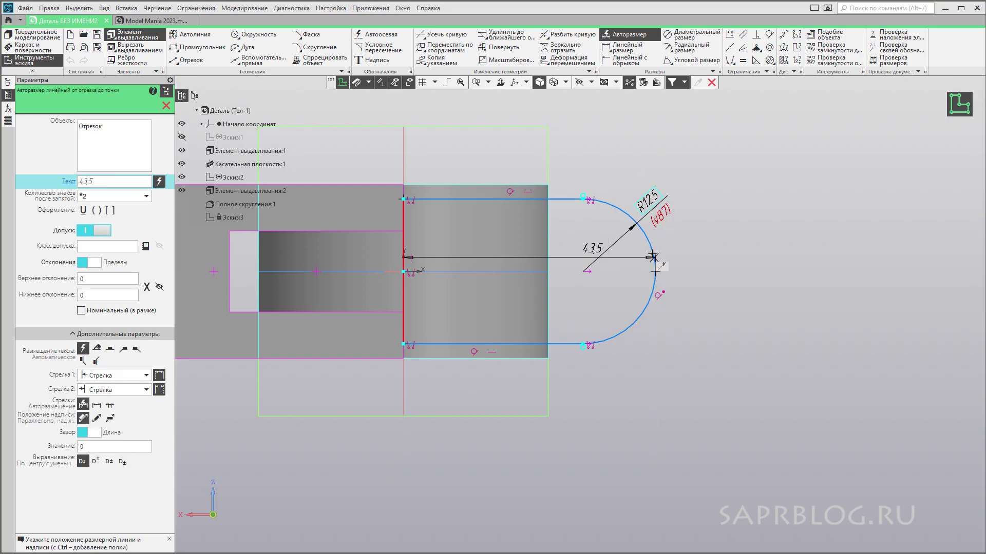
{"action": "left_click", "coordinate": [511, 150]}
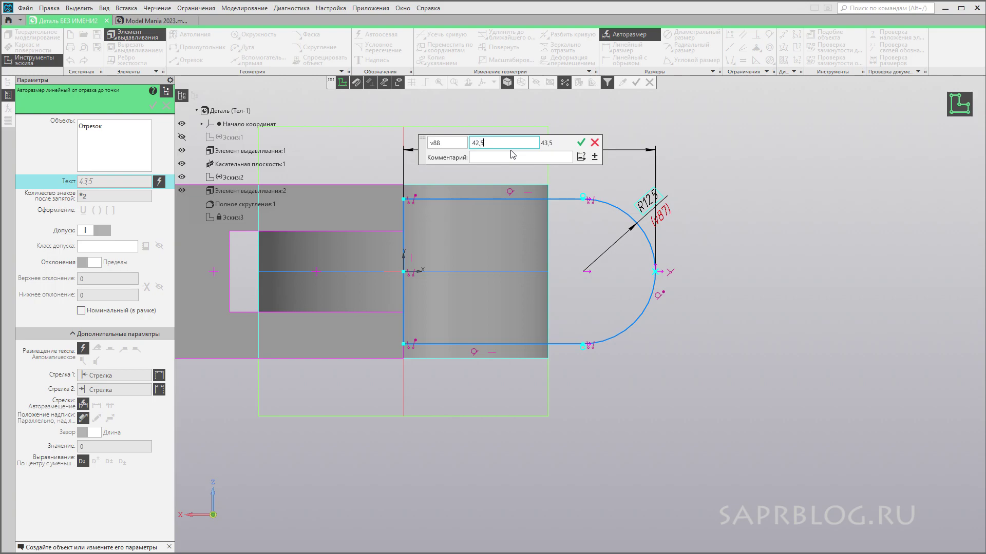
{"action": "key", "text": "Return"}
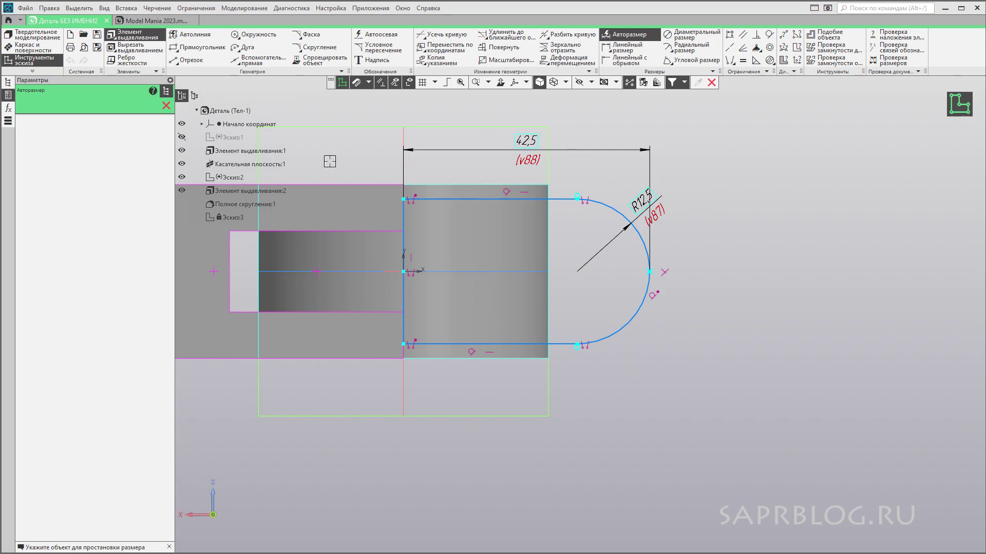
{"action": "left_click", "coordinate": [342, 82]}
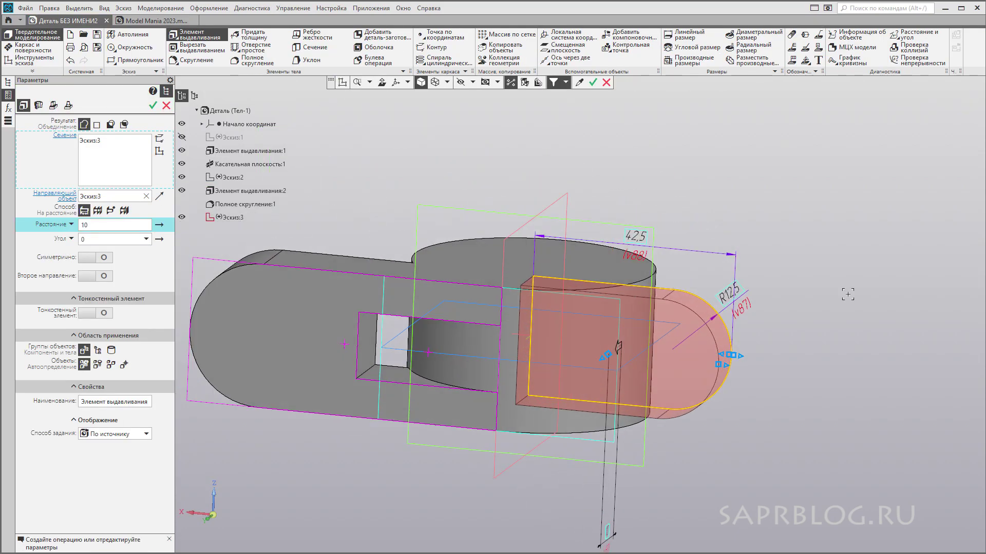
Step: Extrude the U-shaped sketch 30 mm symmetrically to both sides of its plane
{"action": "type", "text": "30"}
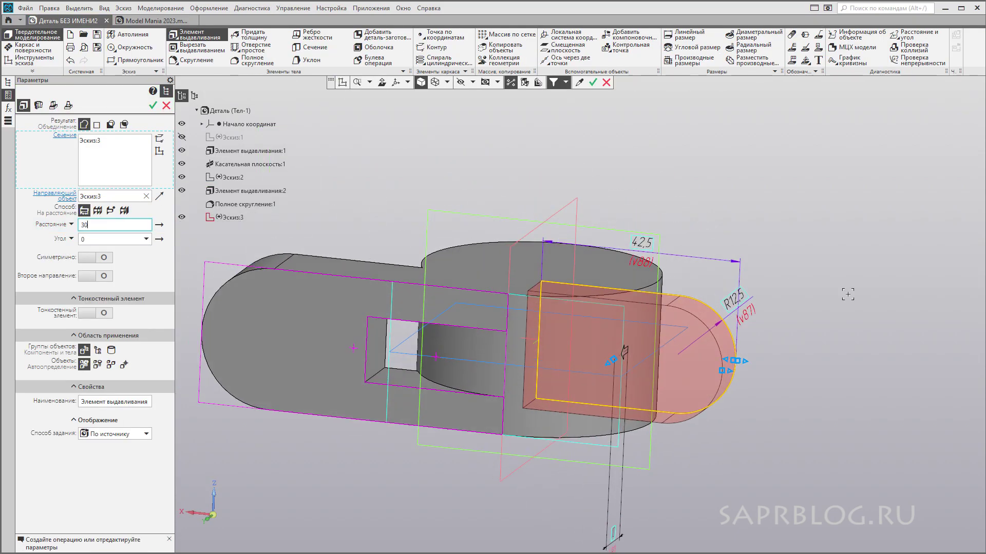
{"action": "key", "text": "Return"}
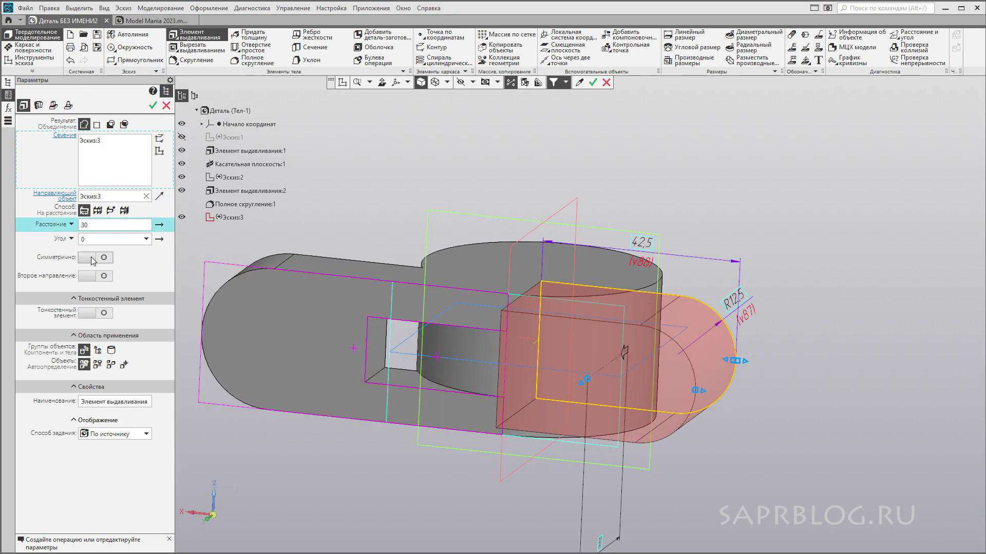
{"action": "left_click", "coordinate": [85, 257]}
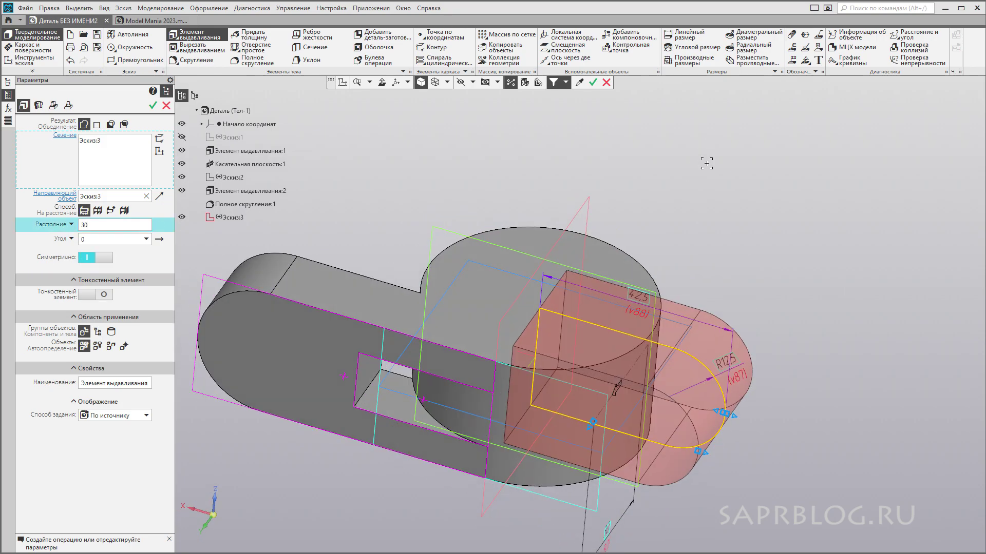
{"action": "key", "text": "ctrl+Return"}
{"action": "middle_click_drag", "start_coordinate": [708, 166], "coordinate": [856, 371]}
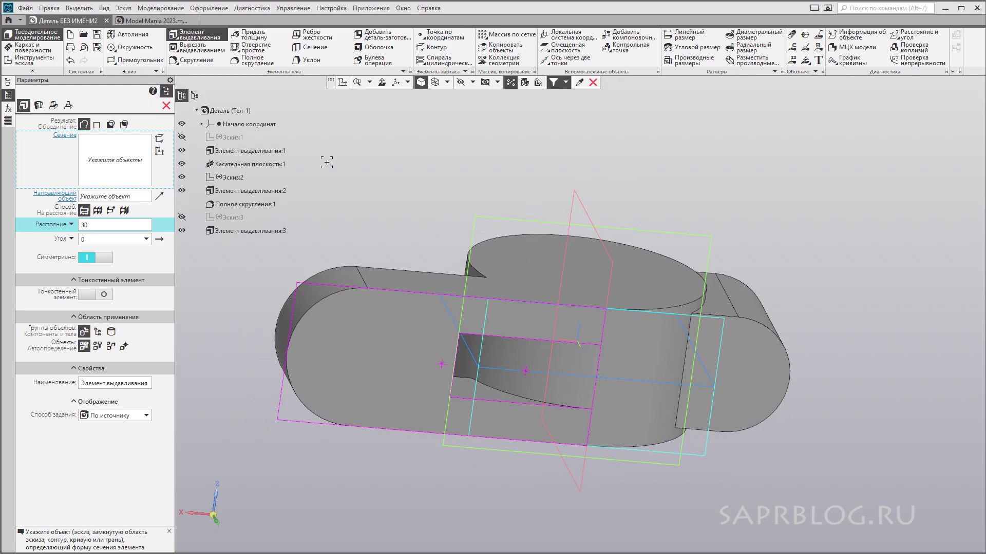
Step: Start a 6.6 mm counterbored hole on the tab's front face
{"action": "left_click", "coordinate": [252, 52]}
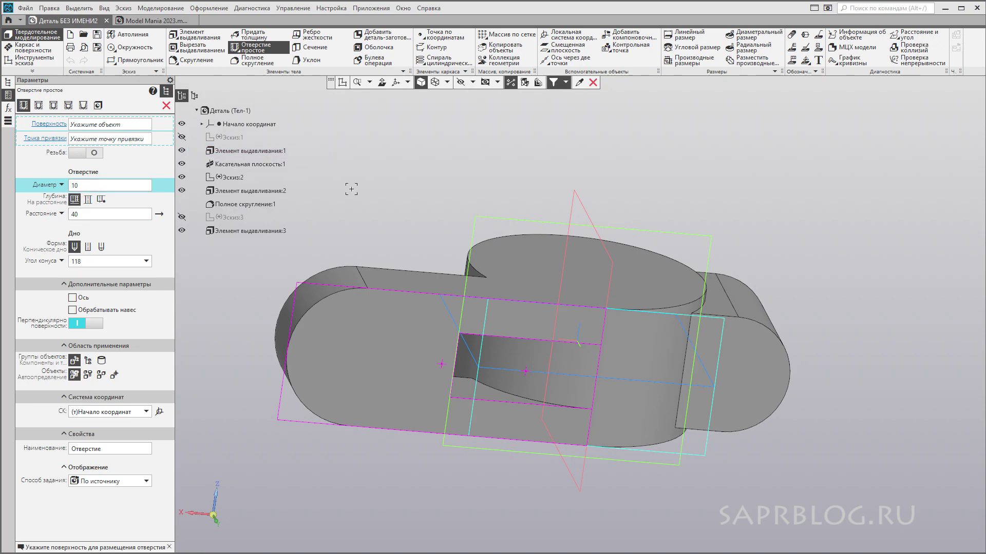
{"action": "type", "text": "6,6"}
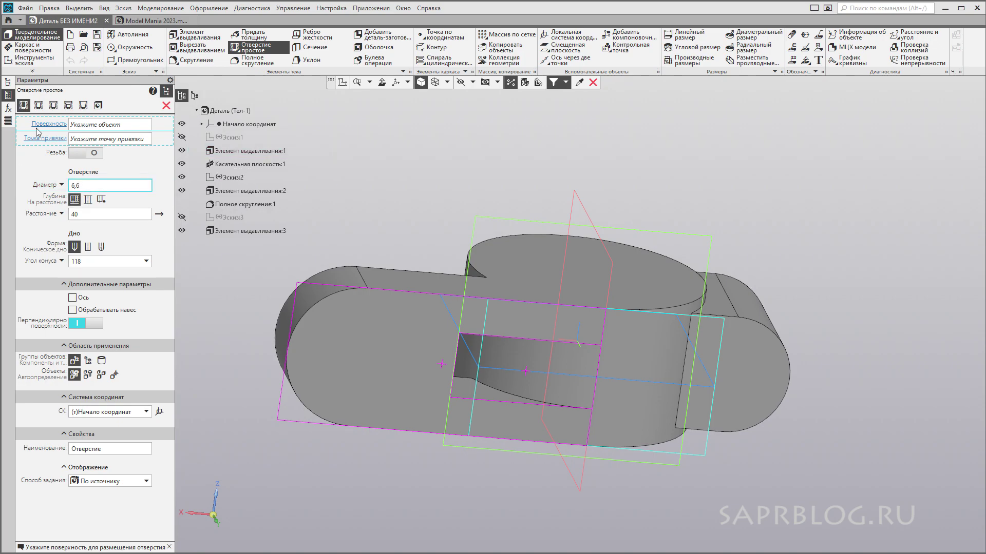
{"action": "left_click", "coordinate": [53, 105]}
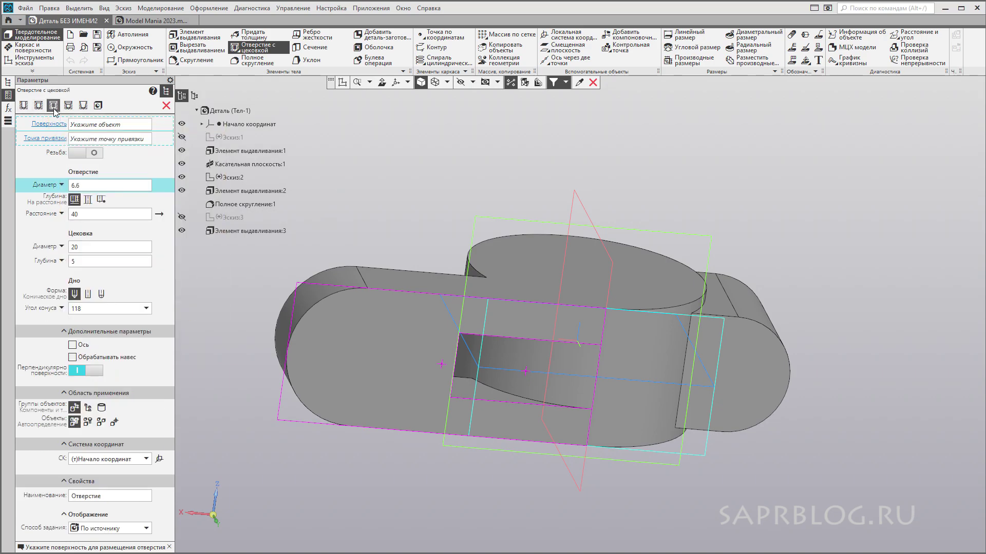
{"action": "middle_click_drag", "start_coordinate": [308, 406], "coordinate": [288, 427]}
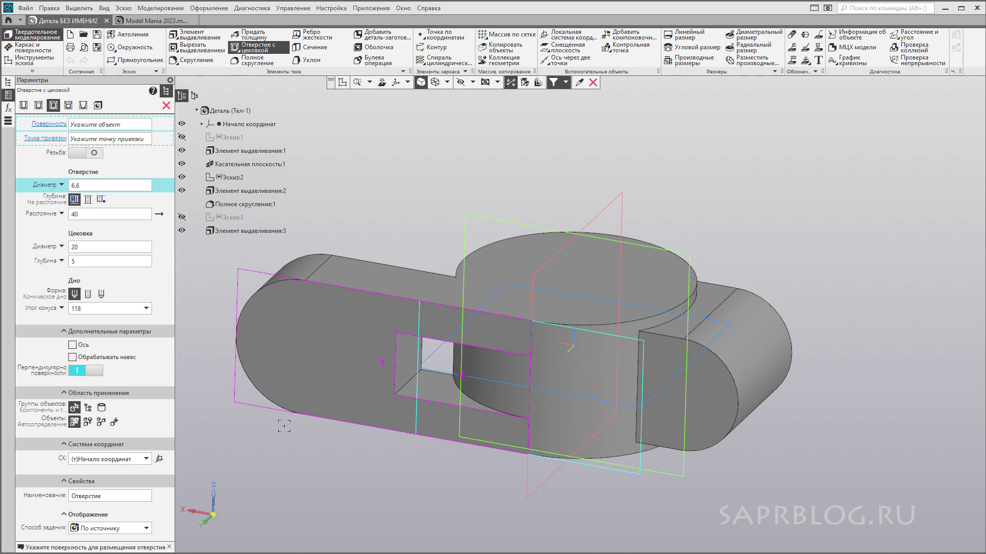
{"action": "left_click", "coordinate": [286, 339]}
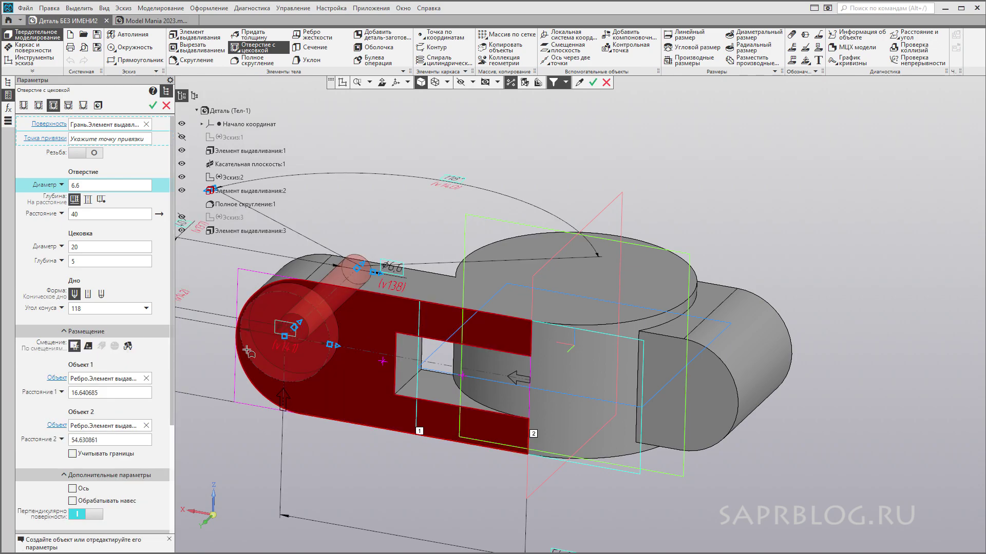
Step: Make the hole stop at the tab's far face, with an 11 mm, 6 mm-deep counterbore
{"action": "left_click", "coordinate": [101, 200]}
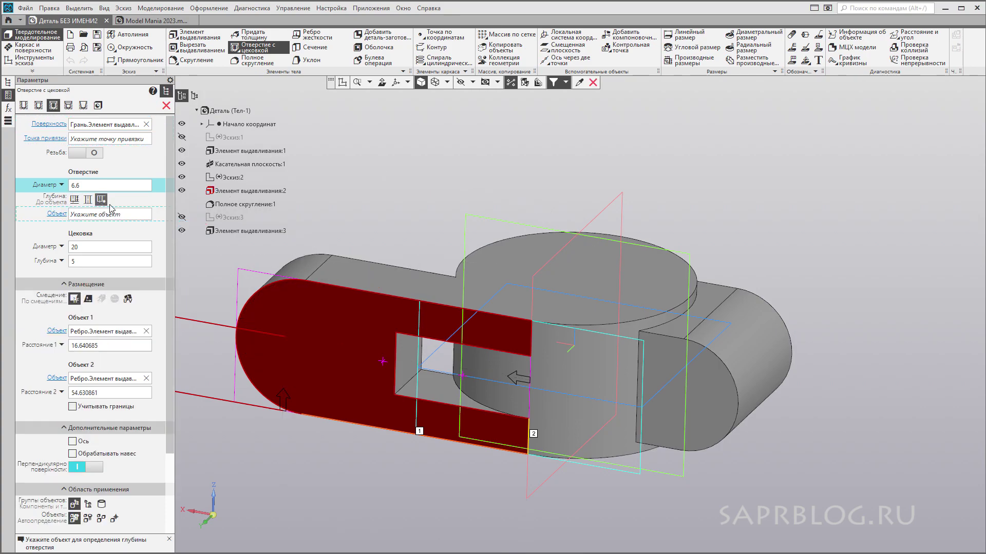
{"action": "middle_click_drag", "start_coordinate": [318, 334], "coordinate": [417, 211]}
{"action": "left_click", "coordinate": [432, 186]}
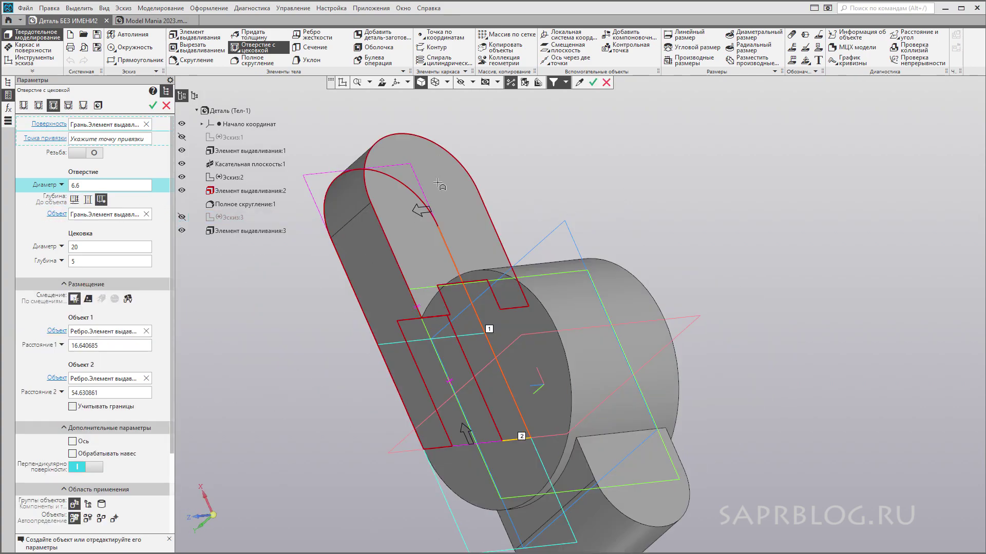
{"action": "middle_click_drag", "start_coordinate": [594, 159], "coordinate": [662, 135]}
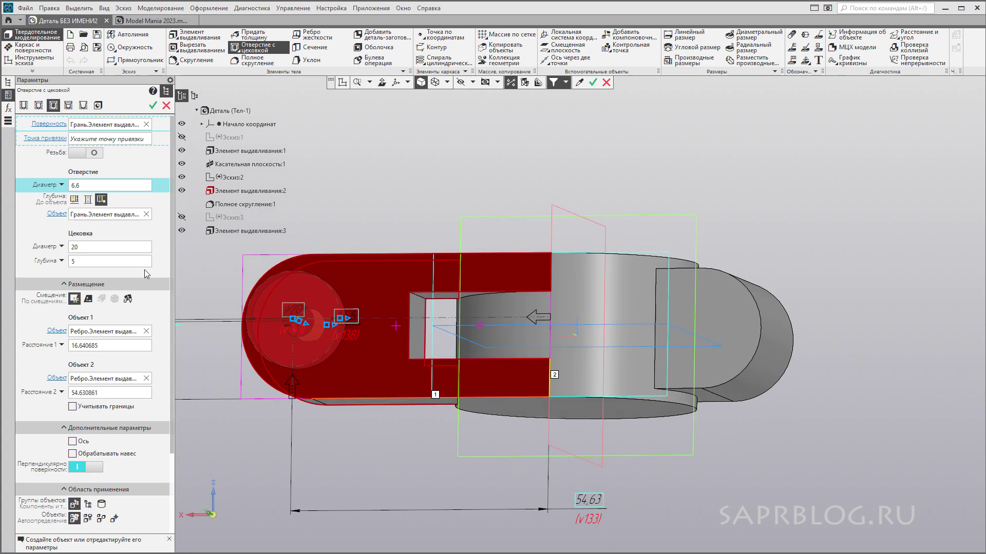
{"action": "left_click", "coordinate": [84, 247]}
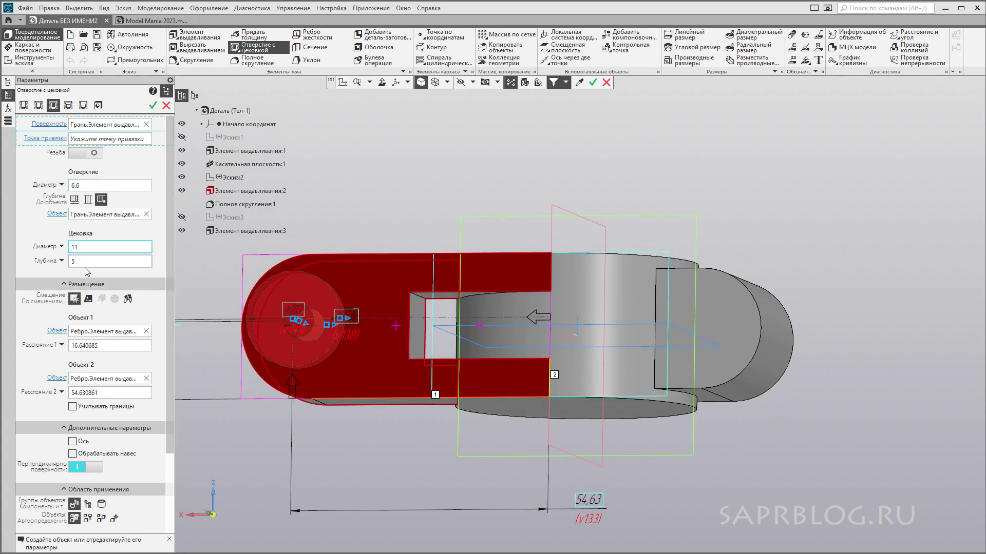
{"action": "left_click", "coordinate": [91, 262]}
{"action": "type", "text": "6"}
{"action": "key", "text": "Return"}
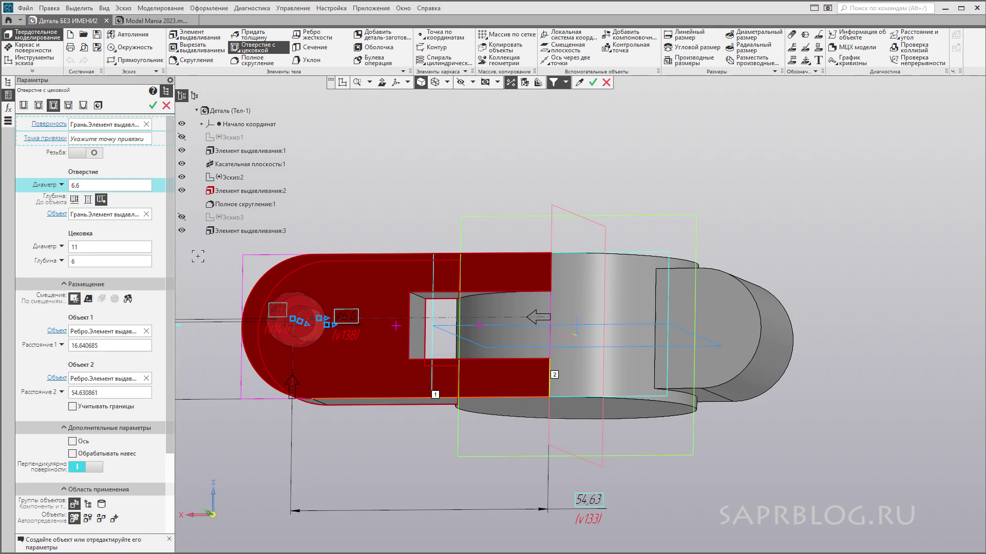
Step: Set the hole to be positioned by coordinates on the face plane
{"action": "middle_click_drag", "start_coordinate": [198, 256], "coordinate": [379, 213]}
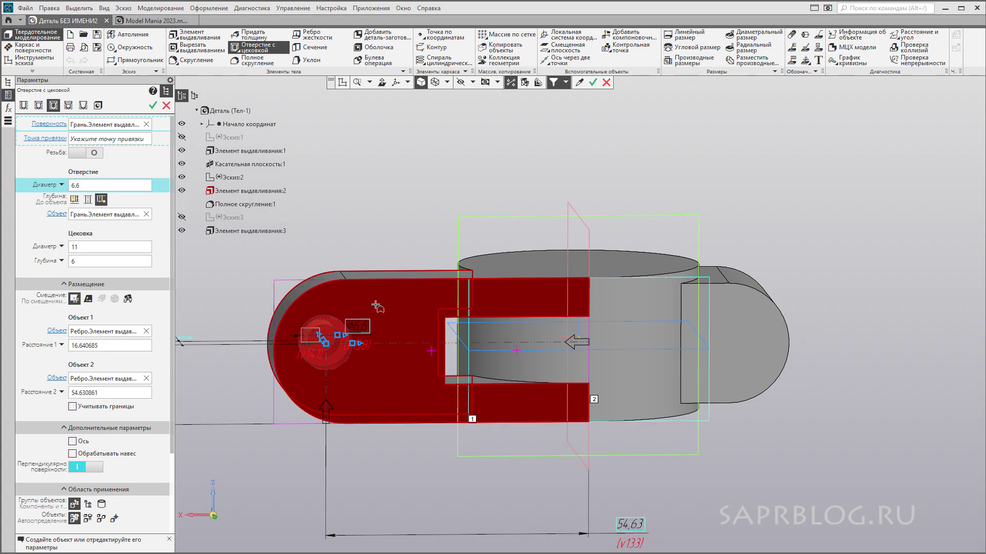
{"action": "middle_click_drag", "start_coordinate": [394, 369], "coordinate": [404, 201]}
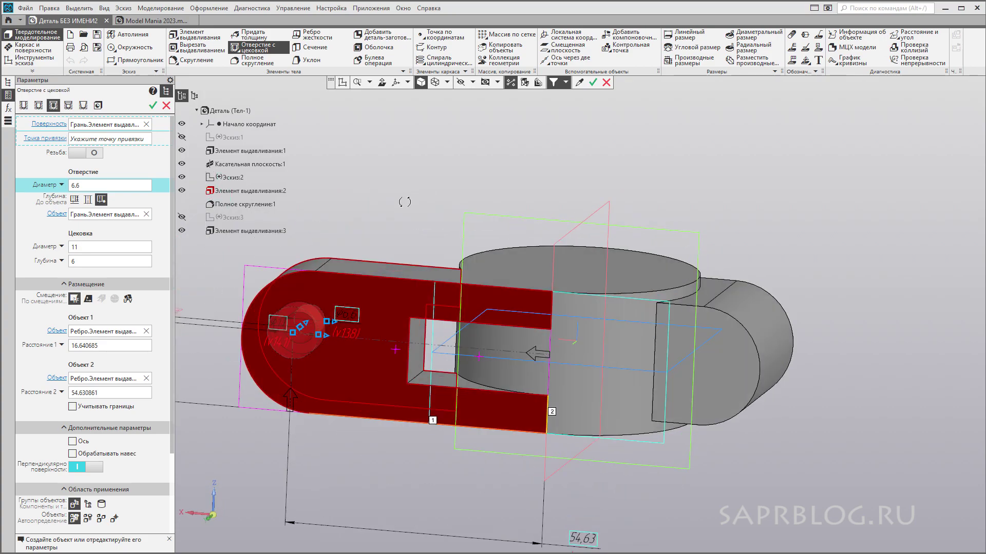
{"action": "scroll", "coordinate": [267, 343], "scroll_direction": "up", "scroll_amount": 1}
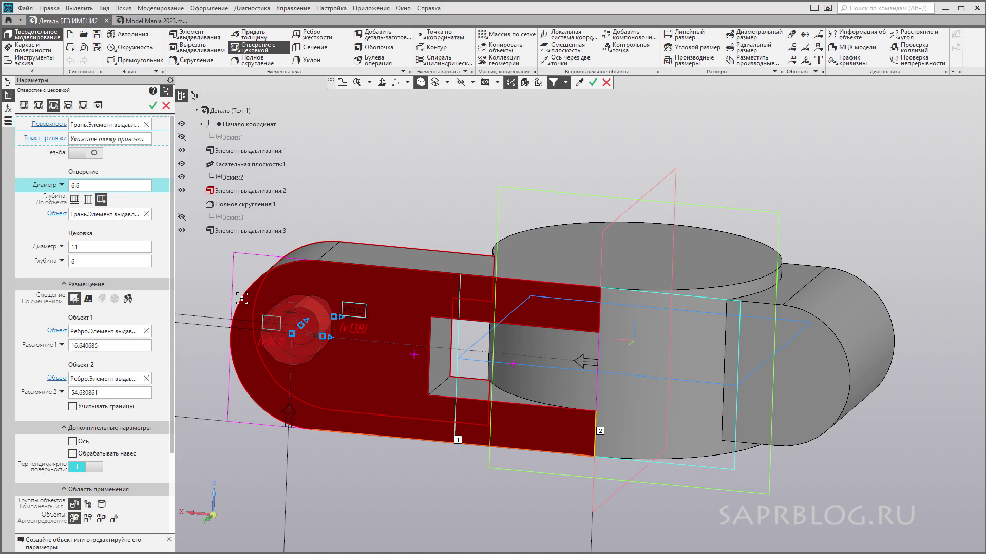
{"action": "left_click", "coordinate": [87, 299]}
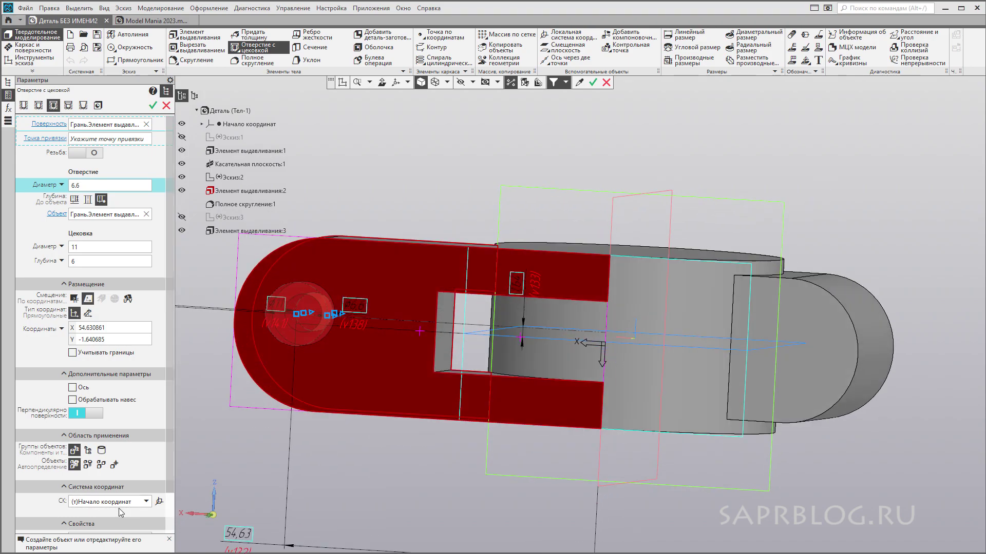
{"action": "middle_click_drag", "start_coordinate": [609, 280], "coordinate": [587, 342]}
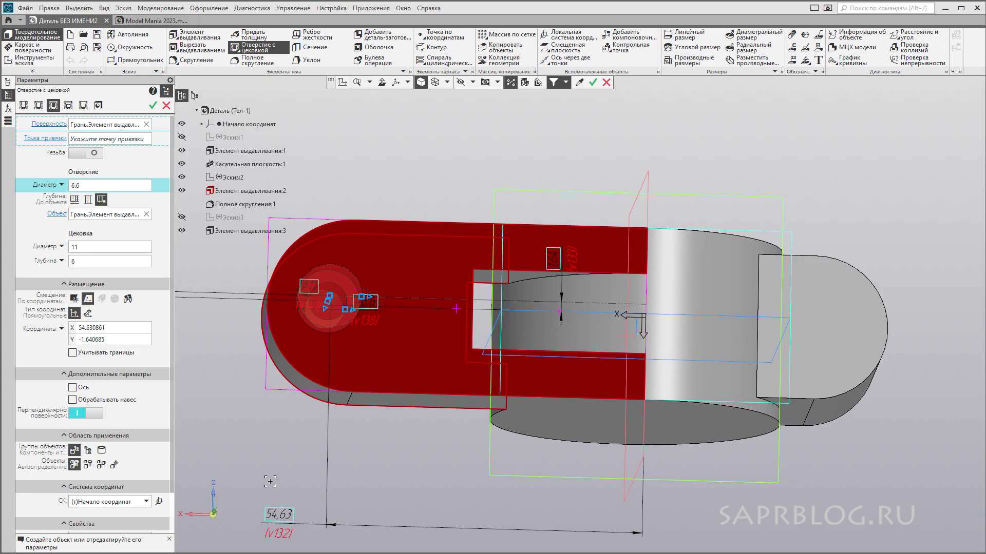
Step: Create ЛСК:1 by object, based on the arm's rounded fillet edge
{"action": "left_click", "coordinate": [160, 506]}
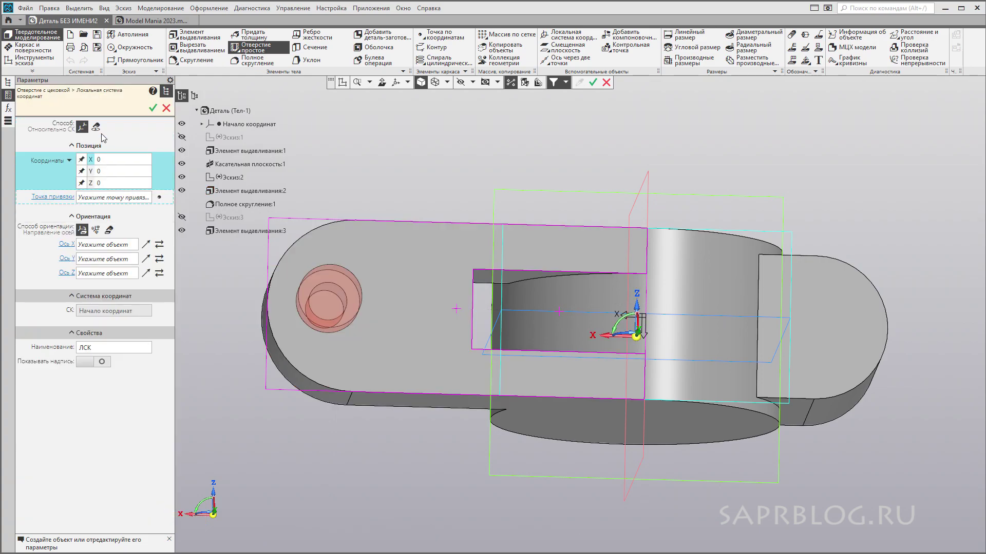
{"action": "left_click", "coordinate": [97, 129]}
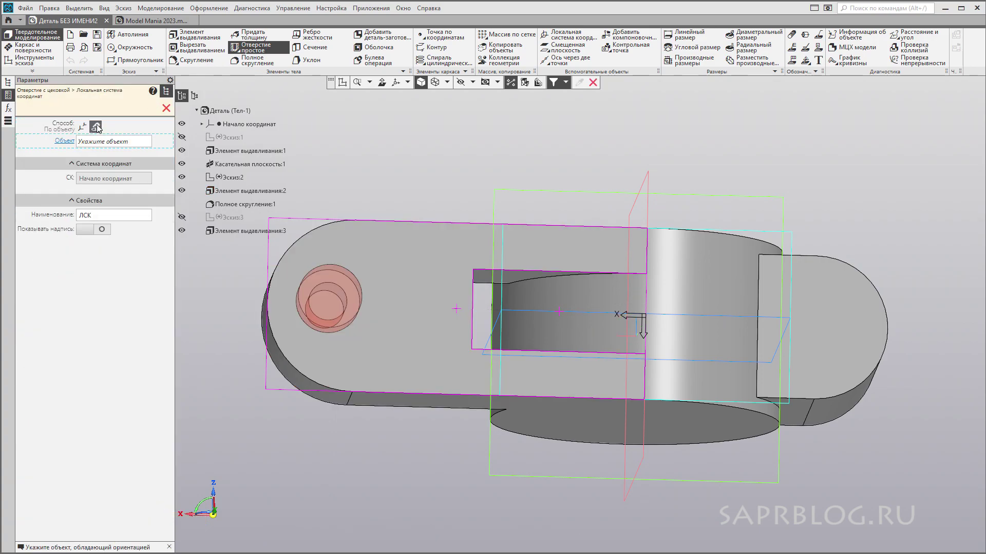
{"action": "scroll", "coordinate": [361, 300], "scroll_direction": "up", "scroll_amount": 2}
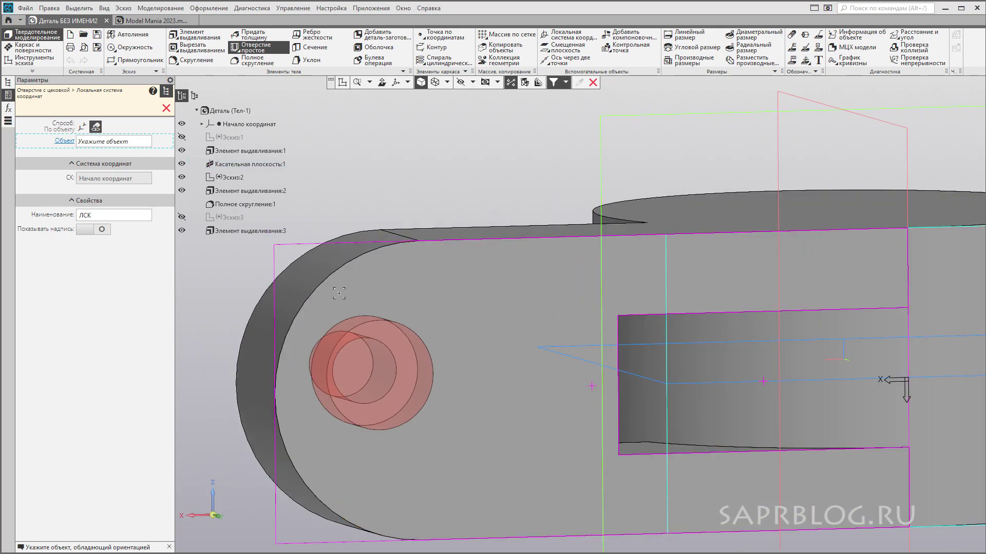
{"action": "left_click", "coordinate": [393, 420]}
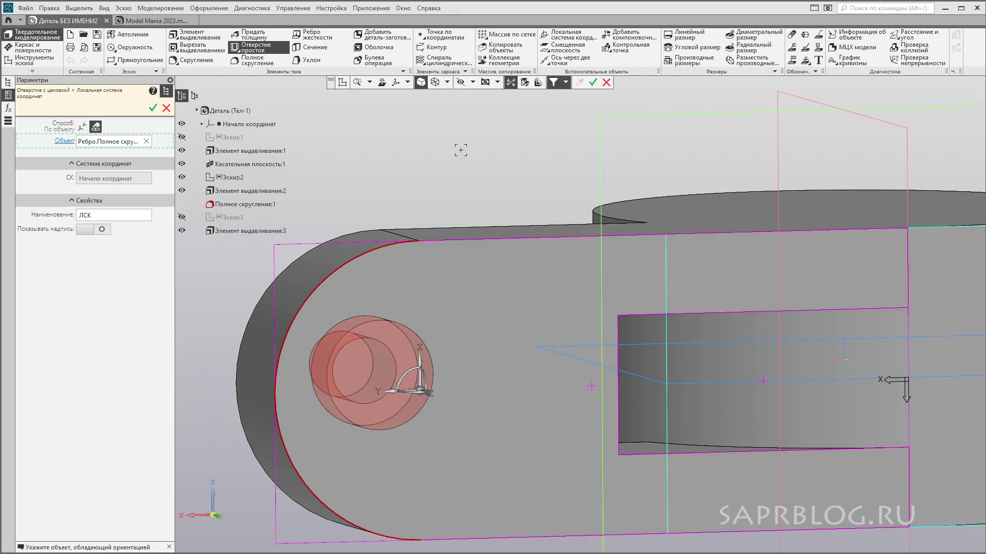
{"action": "middle_click_drag", "start_coordinate": [462, 150], "coordinate": [469, 159]}
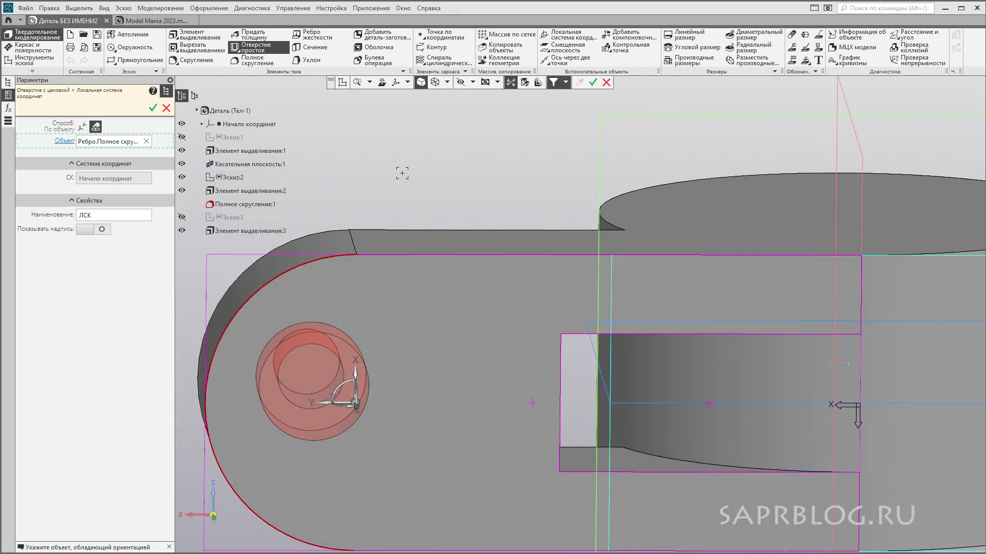
{"action": "key", "text": "ctrl+Return"}
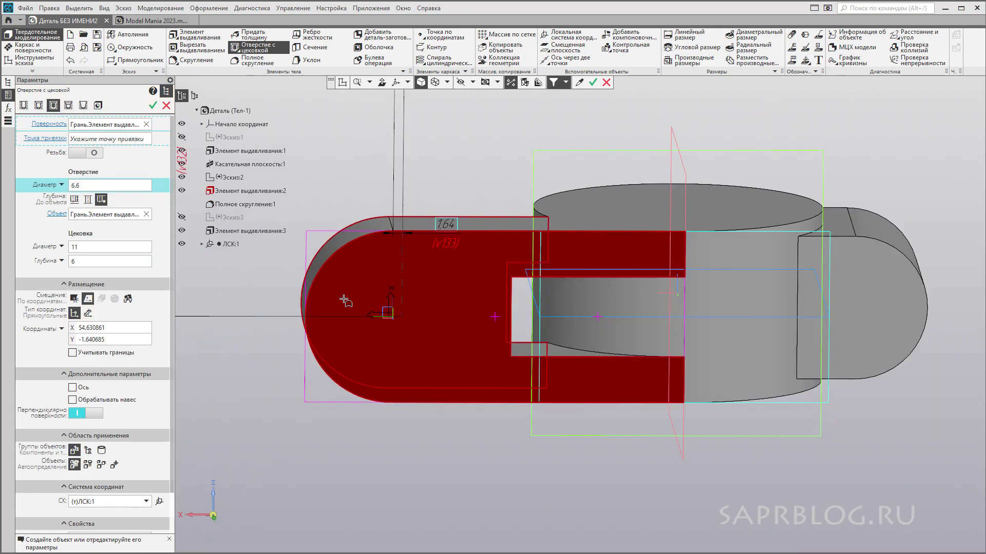
Step: Place the counterbored hole at X 0, Y 0 and create Отверстие:1
{"action": "left_click", "coordinate": [122, 329]}
{"action": "type", "text": "0"}
{"action": "key", "text": "Tab"}
{"action": "type", "text": "0"}
{"action": "key", "text": "Return"}
{"action": "middle_click_drag", "start_coordinate": [464, 244], "coordinate": [448, 137]}
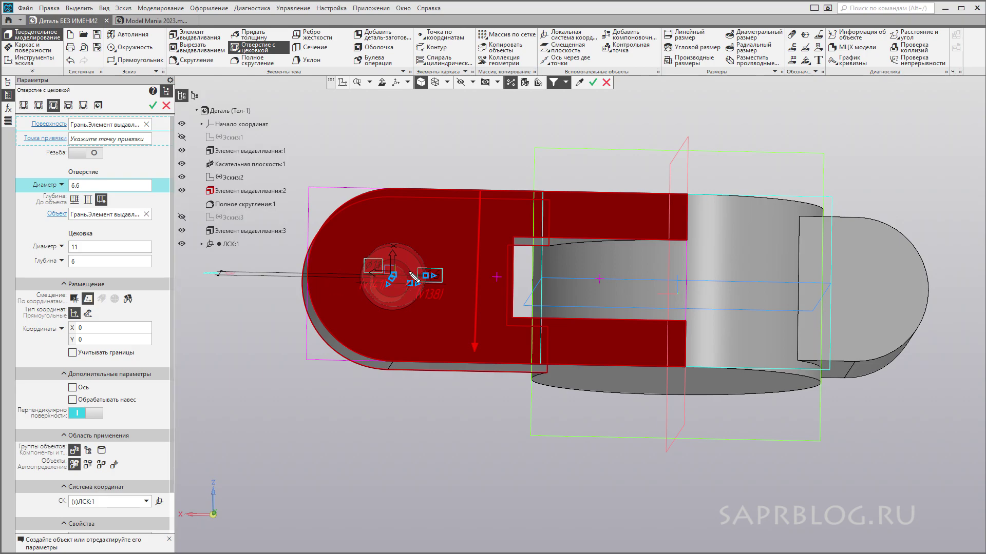
{"action": "mouse_move", "coordinate": [390, 164]}
{"action": "middle_mouse_down"}
{"action": "mouse_move", "coordinate": [466, 136]}
{"action": "mouse_move", "coordinate": [379, 174]}
{"action": "middle_mouse_up"}
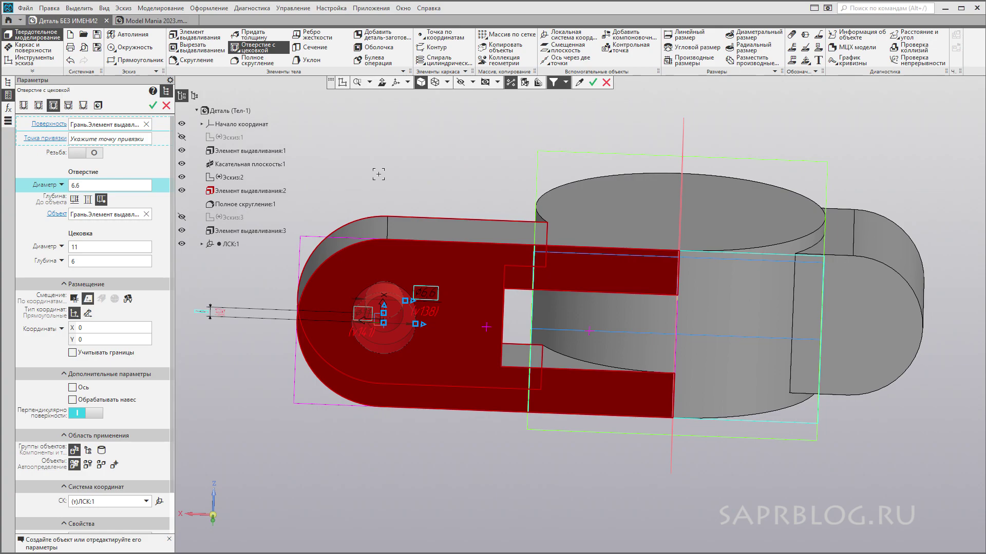
{"action": "key", "text": "ctrl+Return"}
{"action": "mouse_move", "coordinate": [401, 146]}
{"action": "middle_mouse_down"}
{"action": "mouse_move", "coordinate": [440, 159]}
{"action": "mouse_move", "coordinate": [456, 146]}
{"action": "mouse_move", "coordinate": [485, 163]}
{"action": "mouse_move", "coordinate": [441, 164]}
{"action": "middle_mouse_up"}
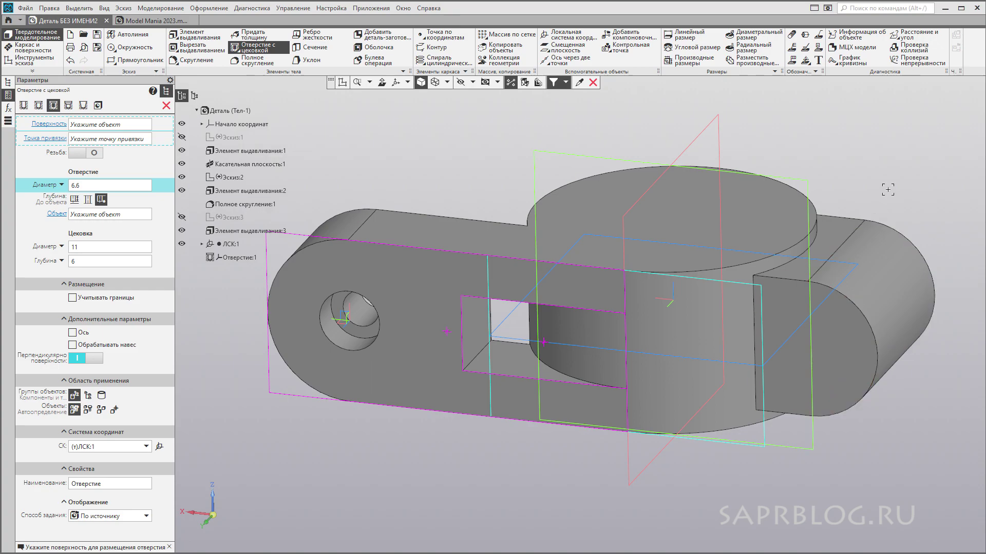
Step: Pick the opposite lug's face for the second hole and the face where it stops
{"action": "middle_click_drag", "start_coordinate": [887, 191], "coordinate": [799, 176], "text": "shift"}
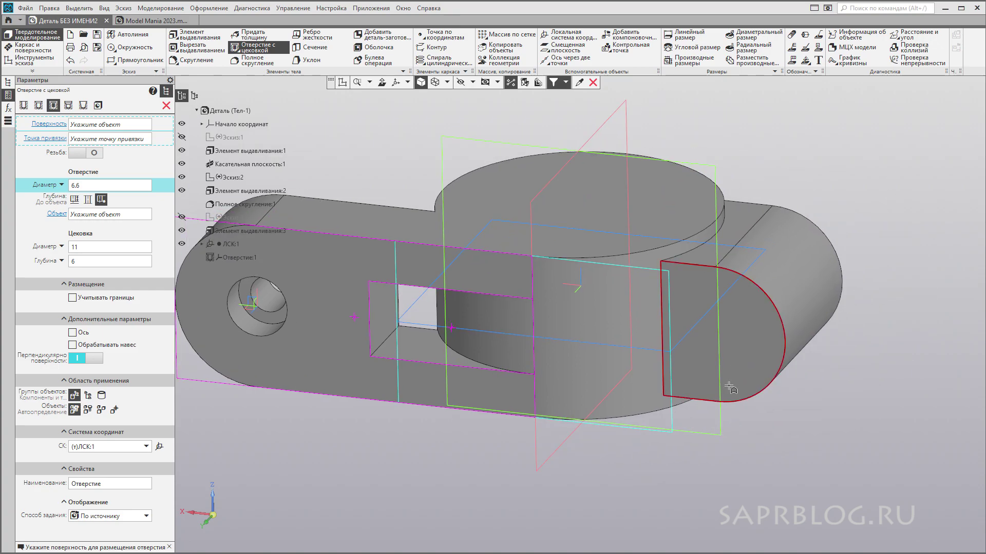
{"action": "left_click", "coordinate": [734, 329]}
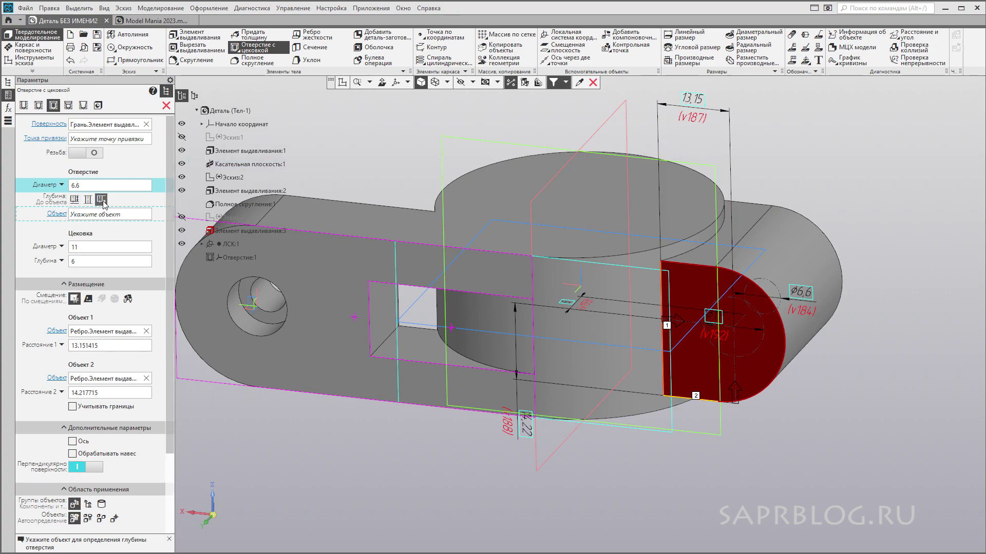
{"action": "middle_click_drag", "start_coordinate": [667, 308], "coordinate": [802, 183]}
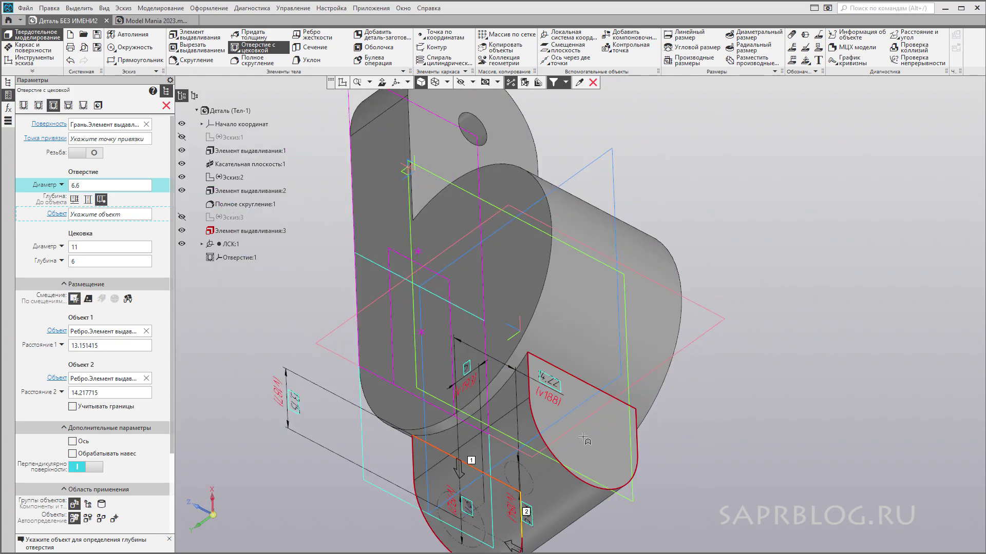
{"action": "left_click", "coordinate": [604, 446]}
{"action": "middle_click_drag", "start_coordinate": [675, 454], "coordinate": [330, 506]}
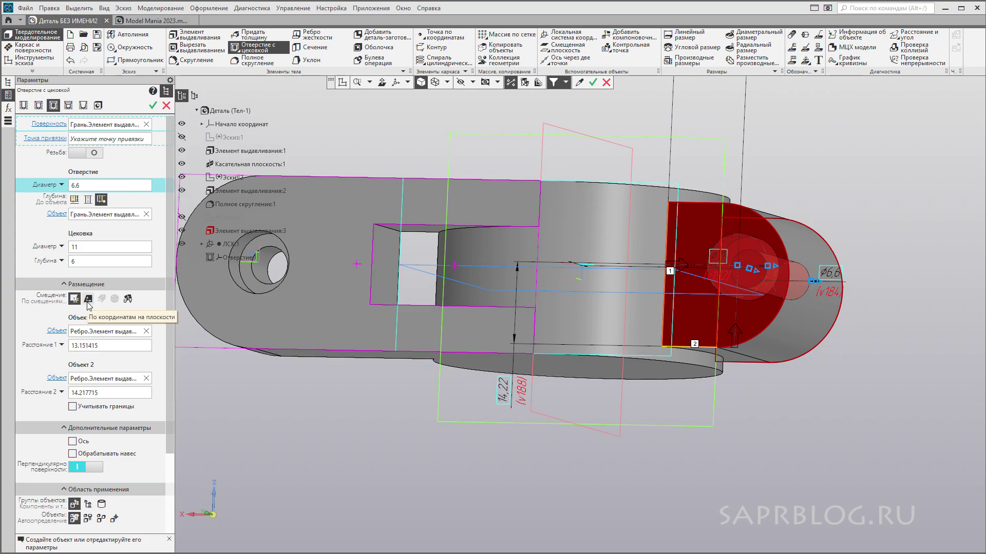
Step: Create a new local coordinate system, ЛСК:2, anchored on the lug's edge
{"action": "left_click", "coordinate": [88, 300]}
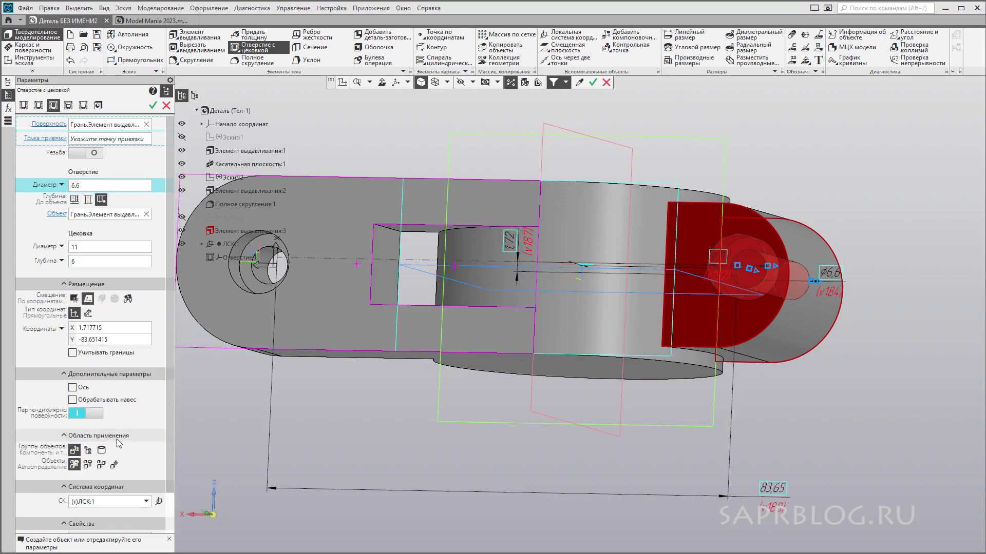
{"action": "scroll", "coordinate": [132, 508], "scroll_direction": "down", "scroll_amount": 2}
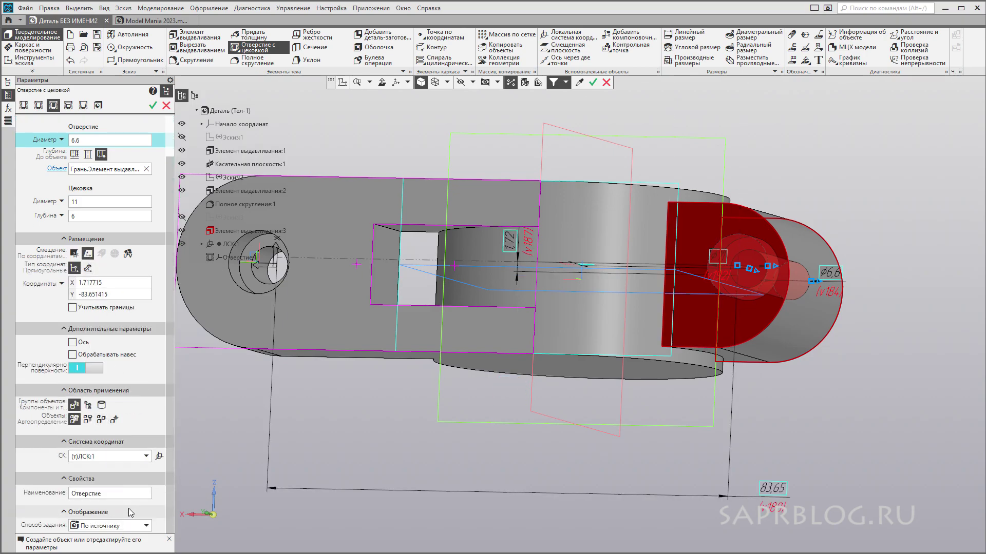
{"action": "left_click", "coordinate": [159, 457]}
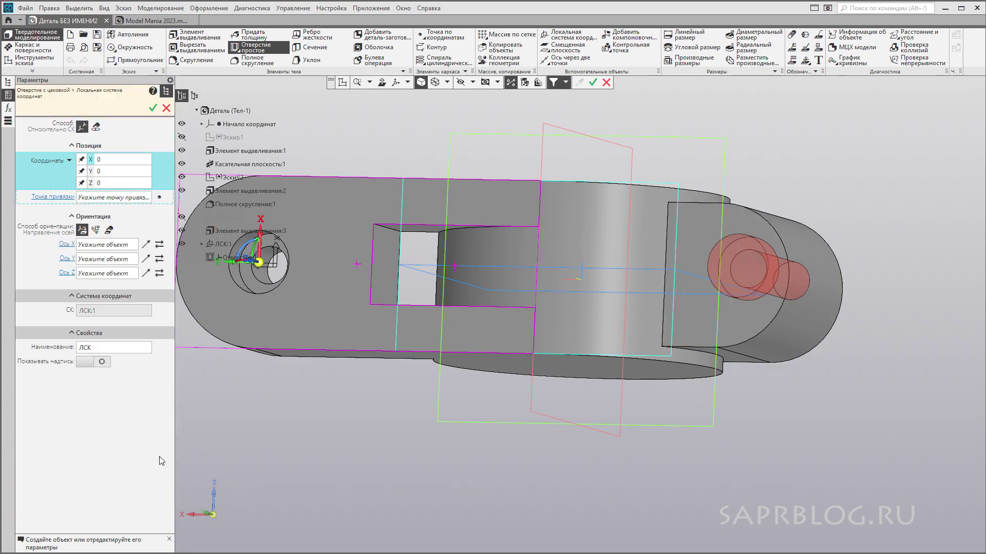
{"action": "left_click", "coordinate": [96, 127]}
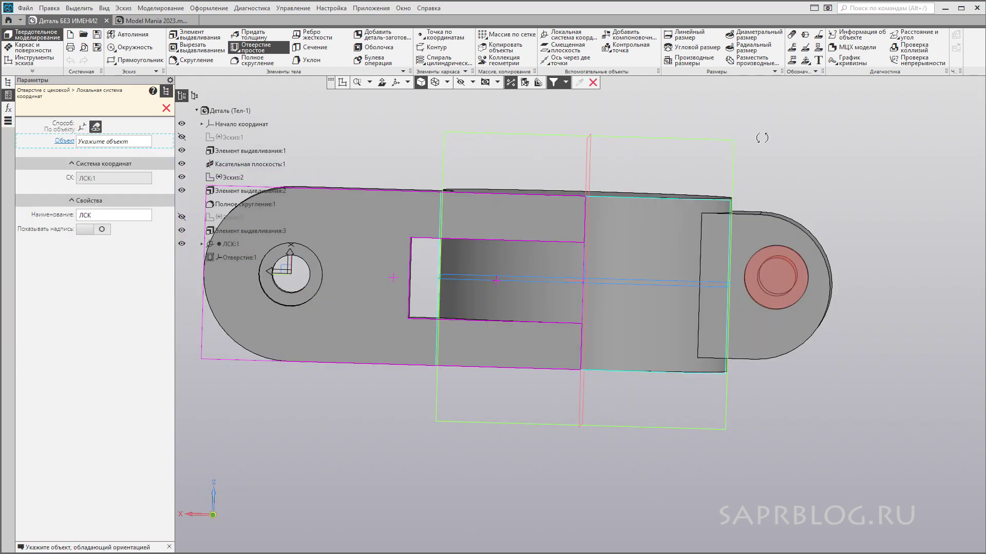
{"action": "left_click", "coordinate": [836, 265]}
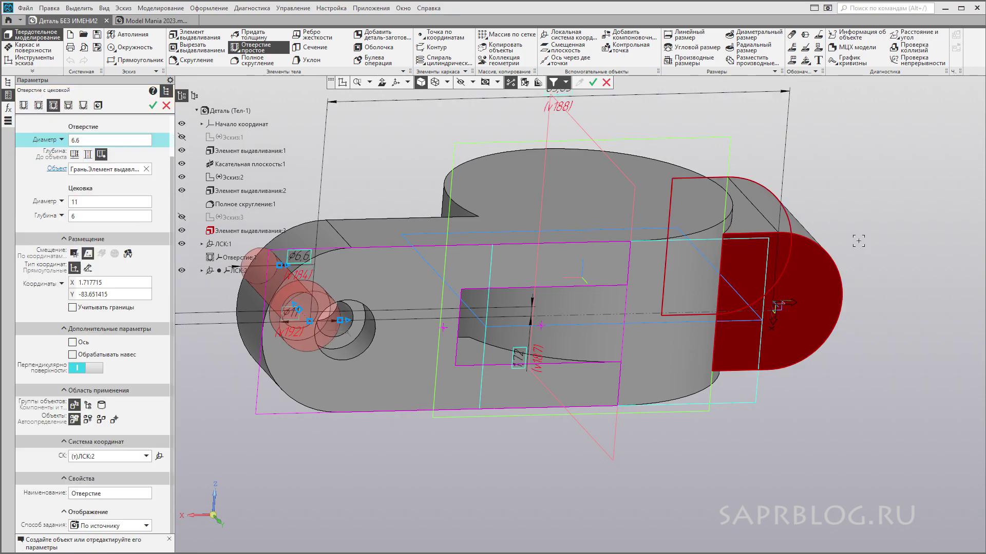
Step: Set the hole position to X 0, Y 0 and create Отверстие:2
{"action": "double_click", "coordinate": [110, 282]}
{"action": "type", "text": "0"}
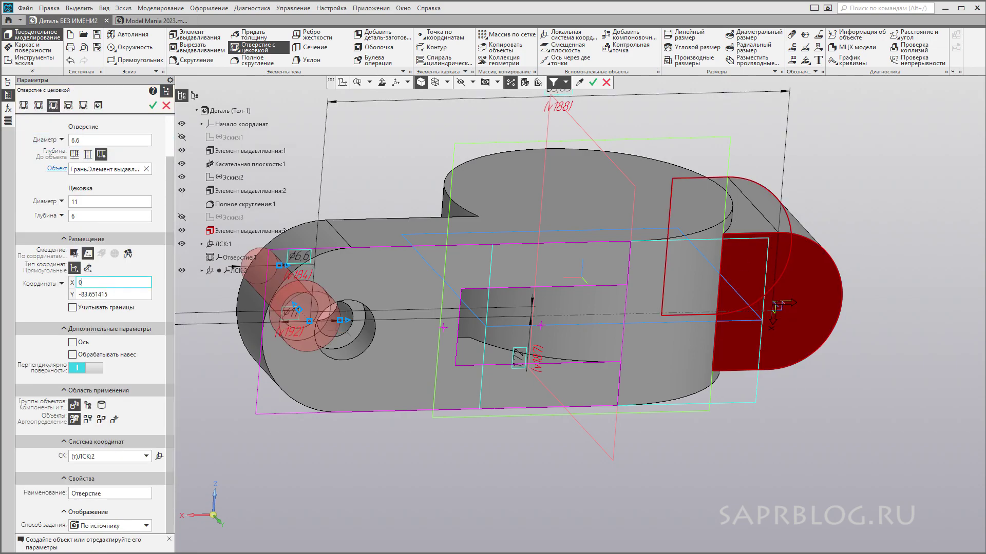
{"action": "double_click", "coordinate": [108, 294]}
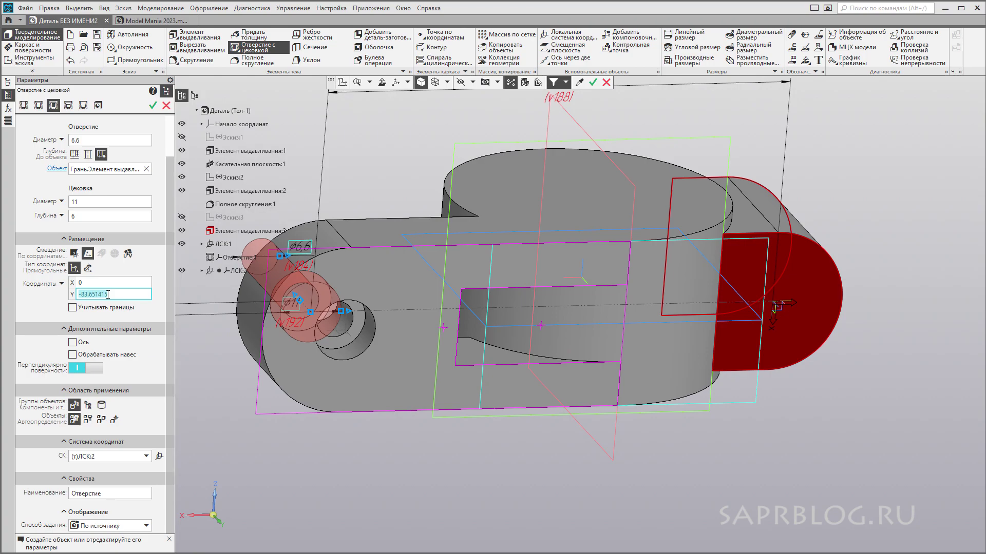
{"action": "type", "text": "0"}
{"action": "key", "text": "Return"}
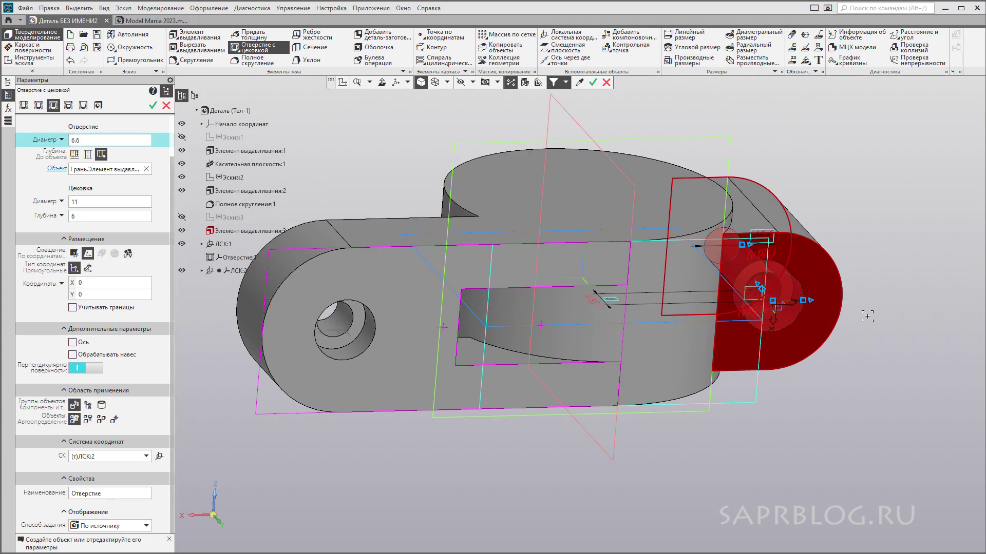
{"action": "middle_click_drag", "start_coordinate": [851, 300], "coordinate": [855, 317]}
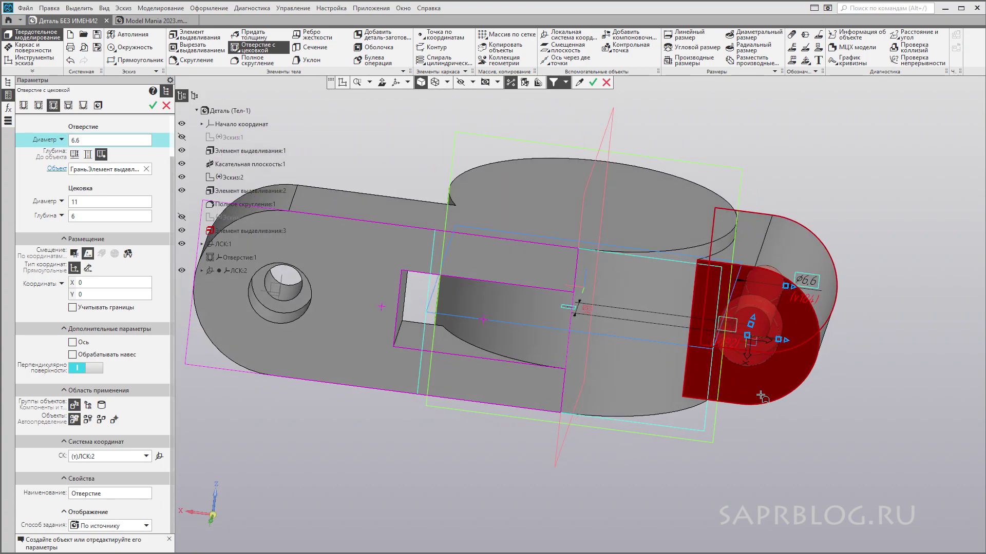
{"action": "mouse_move", "coordinate": [786, 343]}
{"action": "middle_mouse_down"}
{"action": "mouse_move", "coordinate": [930, 350]}
{"action": "mouse_move", "coordinate": [811, 291]}
{"action": "middle_mouse_up"}
{"action": "mouse_move", "coordinate": [859, 217]}
{"action": "middle_mouse_down"}
{"action": "mouse_move", "coordinate": [853, 209]}
{"action": "mouse_move", "coordinate": [847, 242]}
{"action": "middle_mouse_up"}
{"action": "key", "text": "ctrl+Return"}
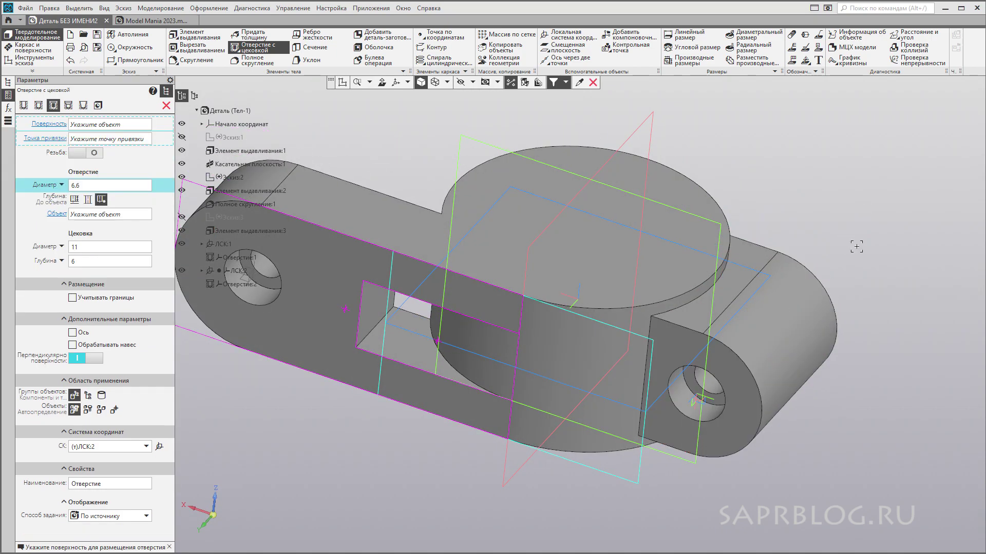
Step: Close the hole command and hide Касательная плоскость:1
{"action": "middle_click_drag", "start_coordinate": [781, 240], "coordinate": [729, 176]}
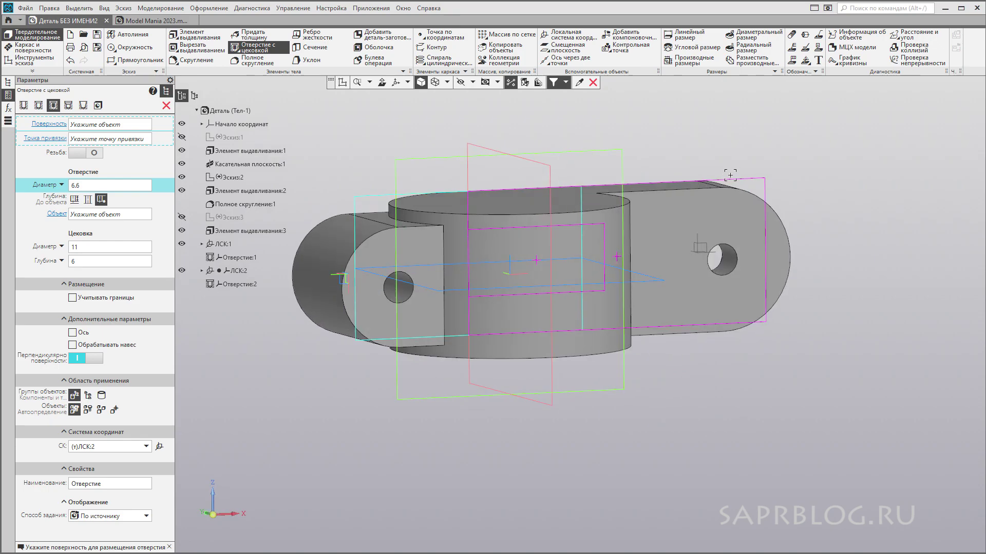
{"action": "key", "text": "Escape"}
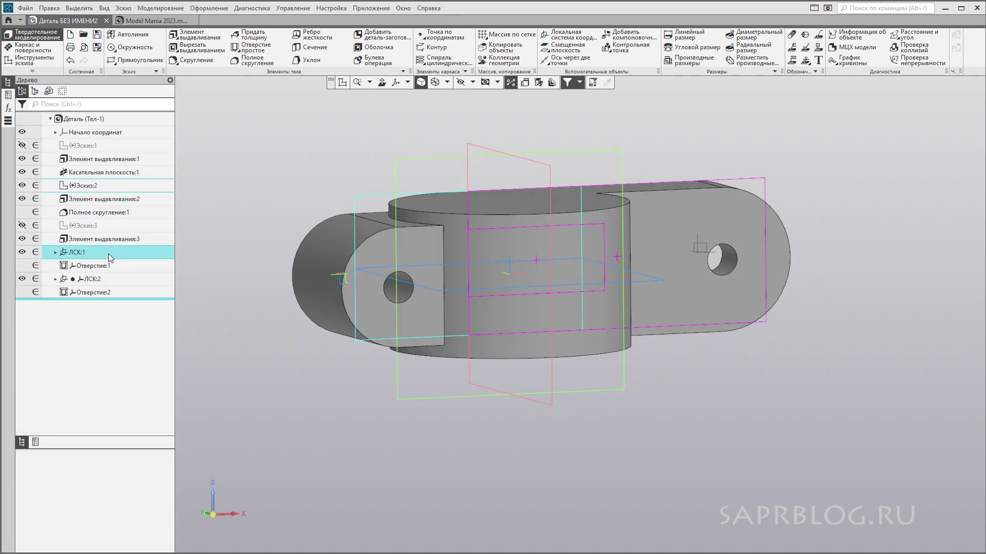
{"action": "left_click", "coordinate": [119, 173]}
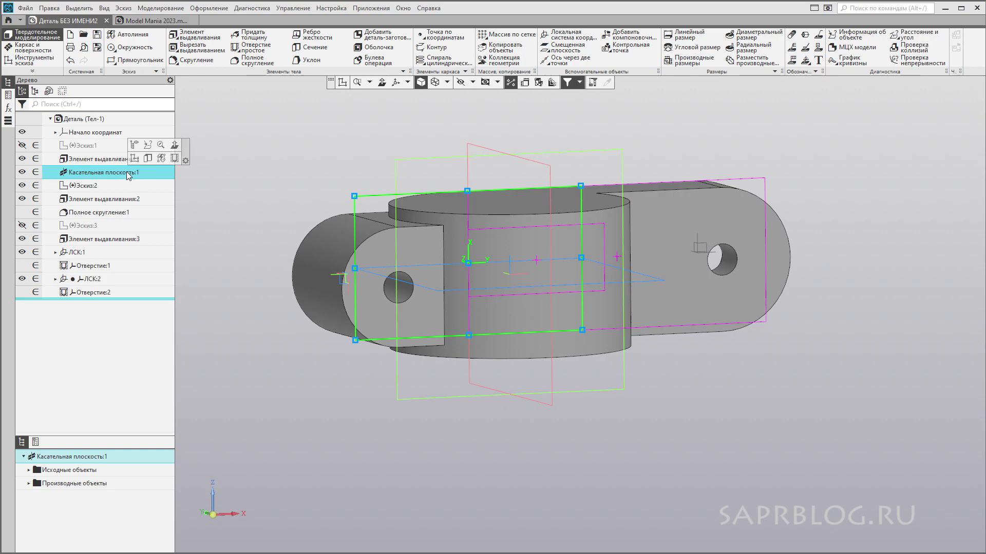
{"action": "right_click", "coordinate": [127, 174]}
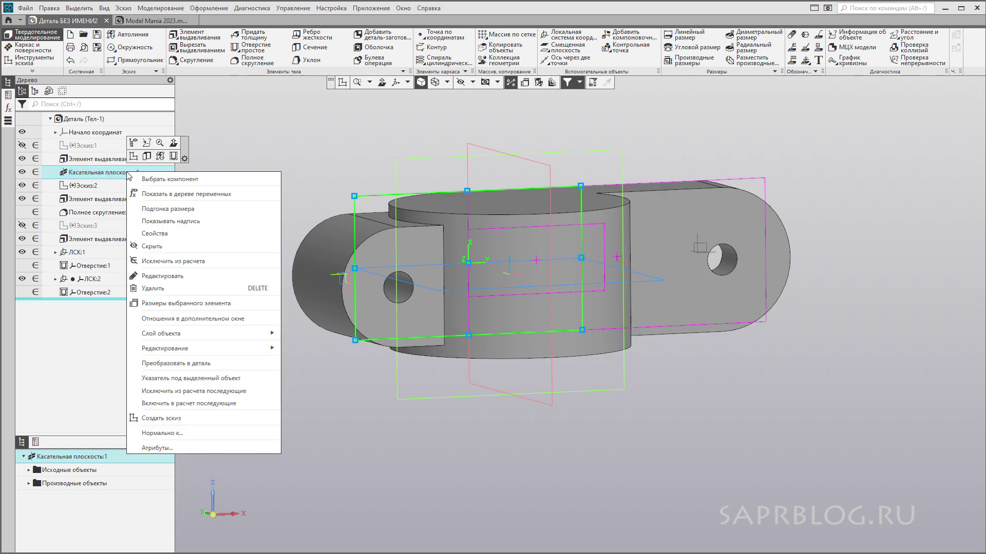
{"action": "left_click", "coordinate": [152, 247]}
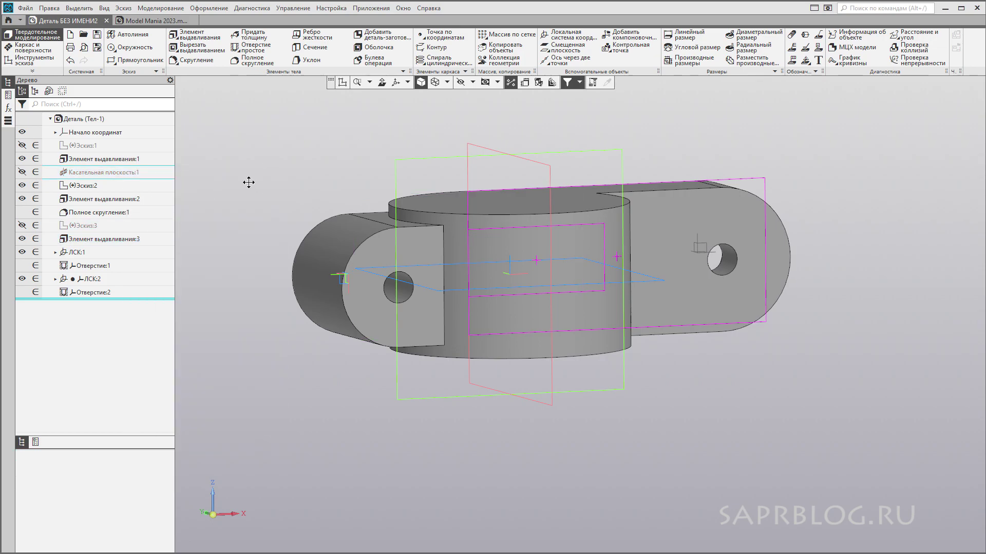
Step: Start a new sketch on the left lug's flat face
{"action": "scroll", "coordinate": [441, 283], "scroll_direction": "up", "scroll_amount": 3}
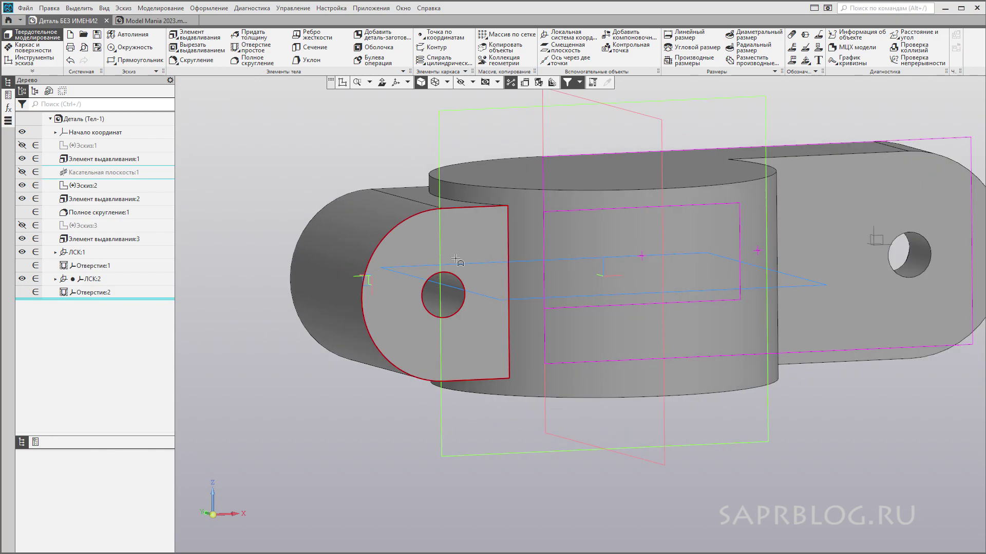
{"action": "left_click", "coordinate": [458, 236]}
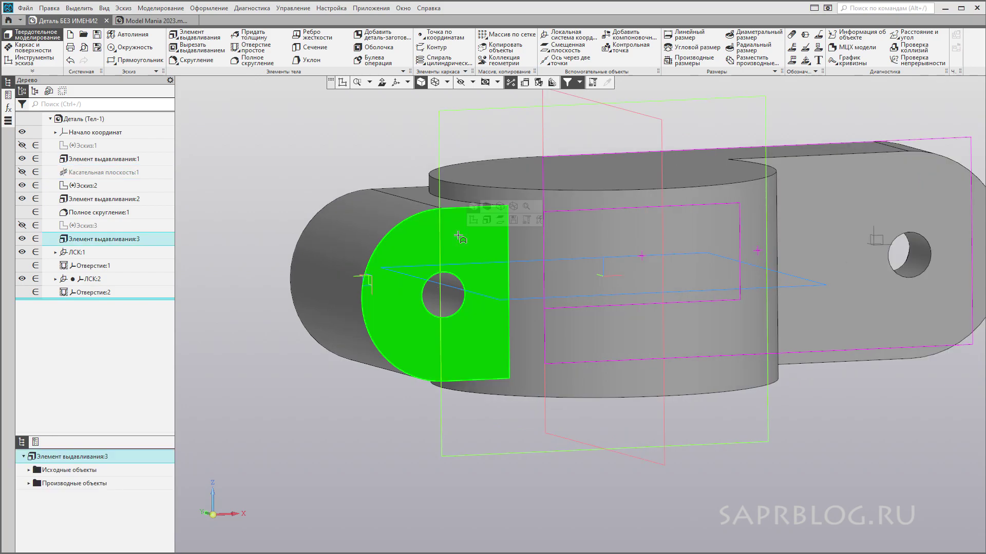
{"action": "left_click", "coordinate": [474, 220]}
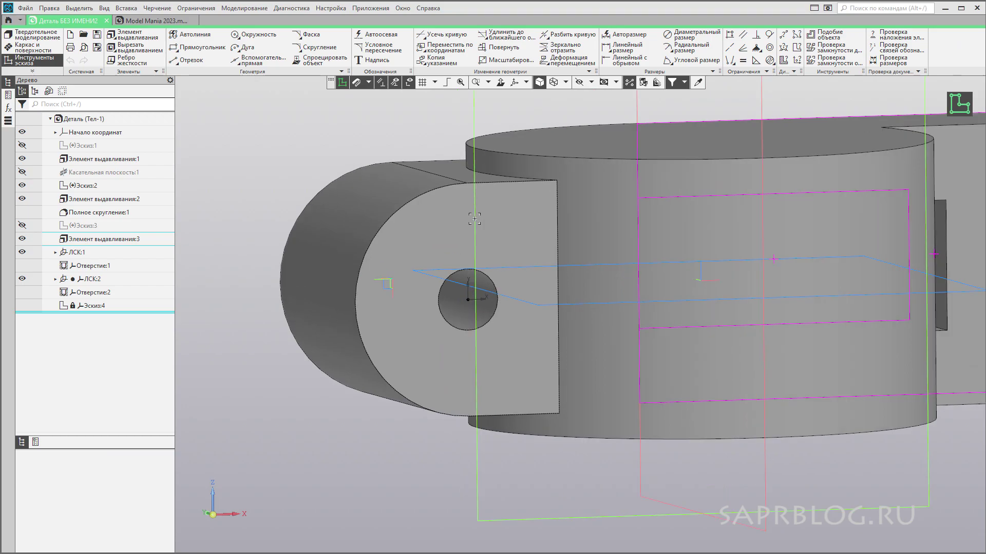
Step: Draw a hexagon around an inscribed circle centred on the sketch origin
{"action": "left_click", "coordinate": [199, 49]}
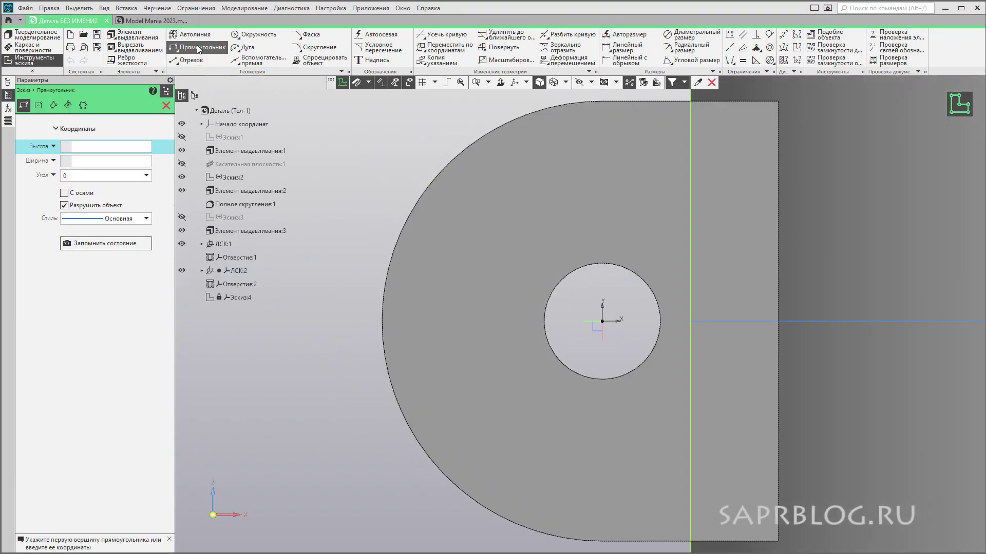
{"action": "left_click", "coordinate": [83, 105]}
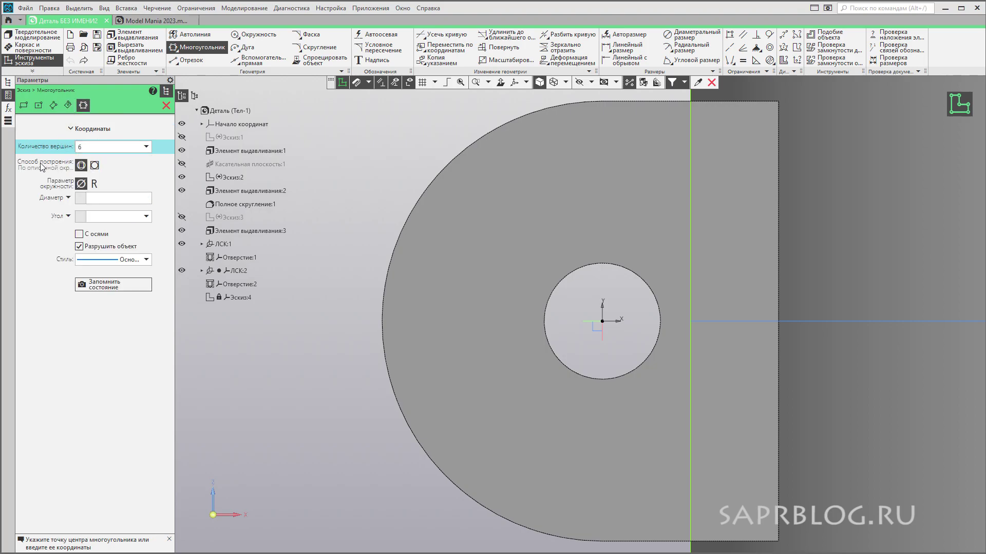
{"action": "left_click", "coordinate": [94, 166]}
{"action": "left_click", "coordinate": [602, 322]}
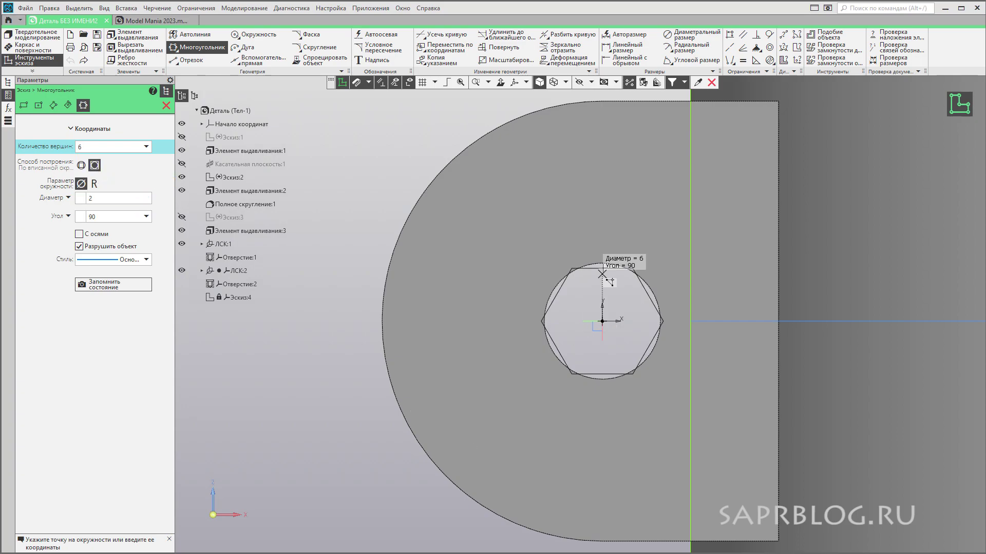
{"action": "left_click", "coordinate": [602, 198]}
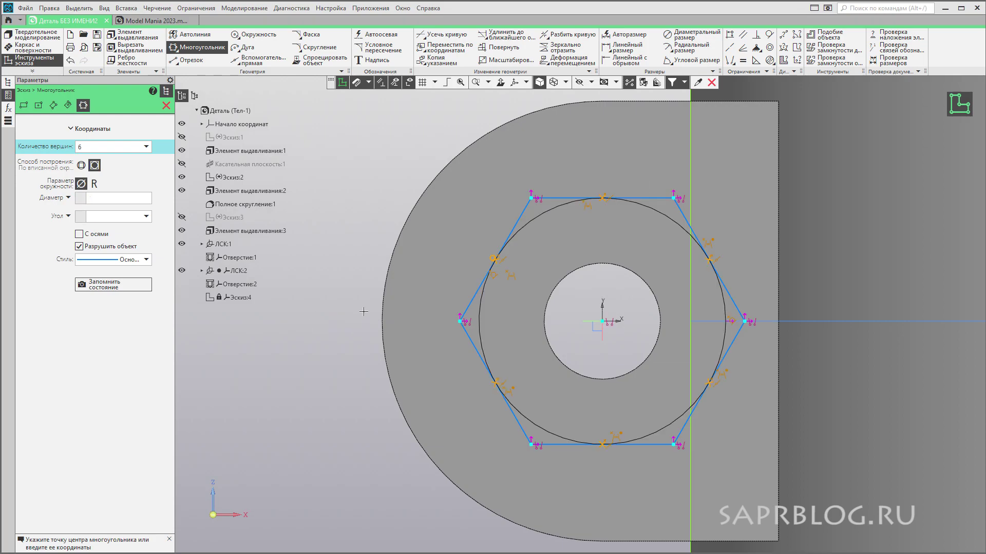
{"action": "key", "text": "ctrl+shift+d"}
{"action": "left_click", "coordinate": [546, 197]}
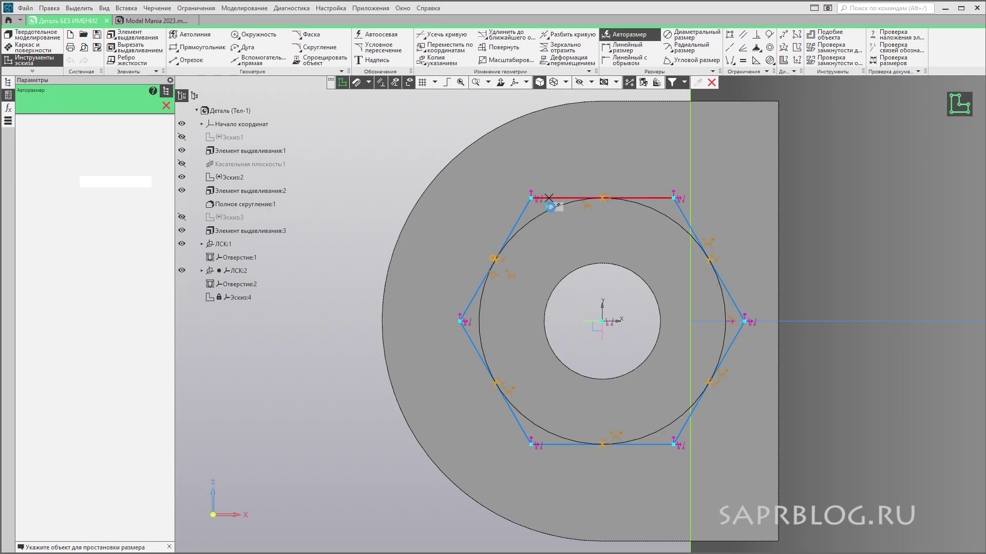
Step: Dimension the hexagon 11 mm across flats
{"action": "left_click", "coordinate": [564, 445]}
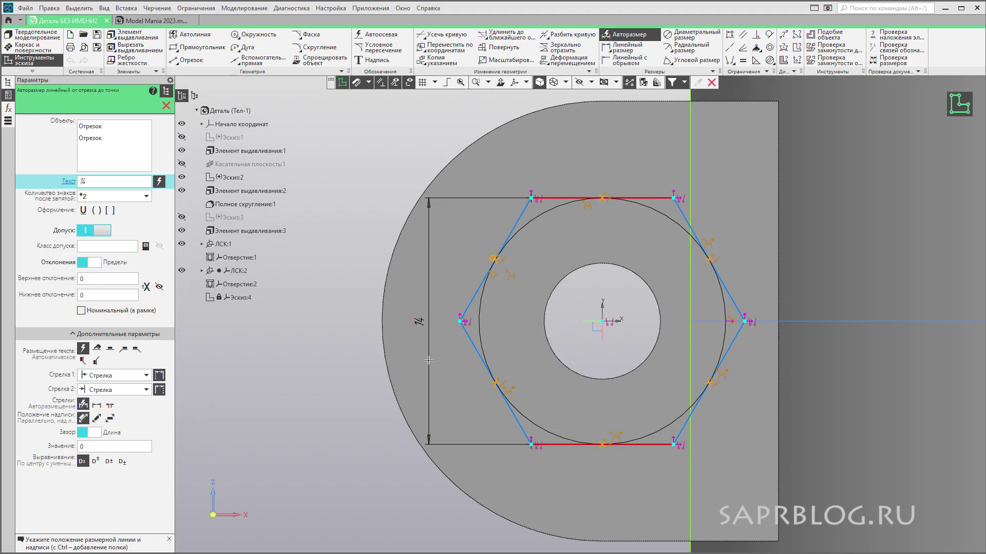
{"action": "left_click", "coordinate": [418, 337]}
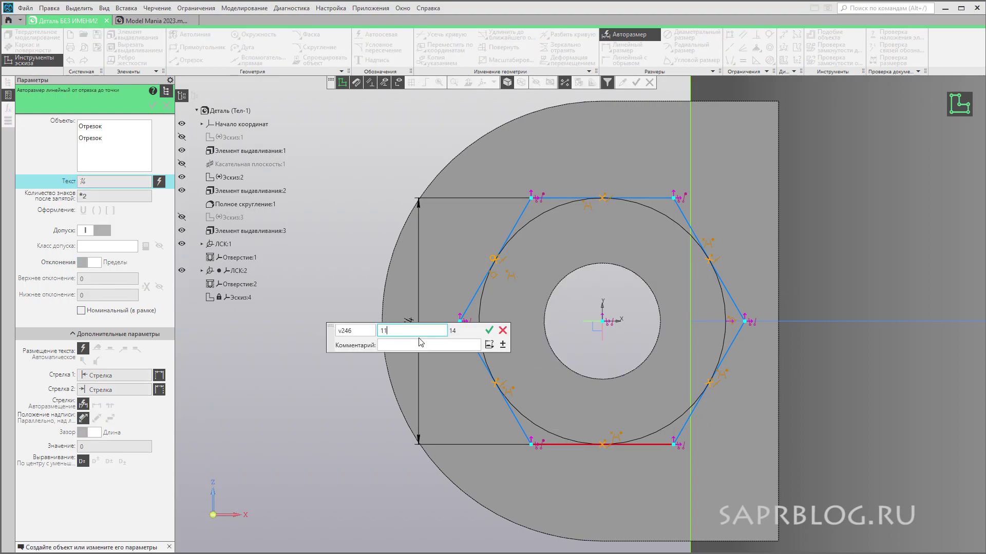
{"action": "key", "text": "Return"}
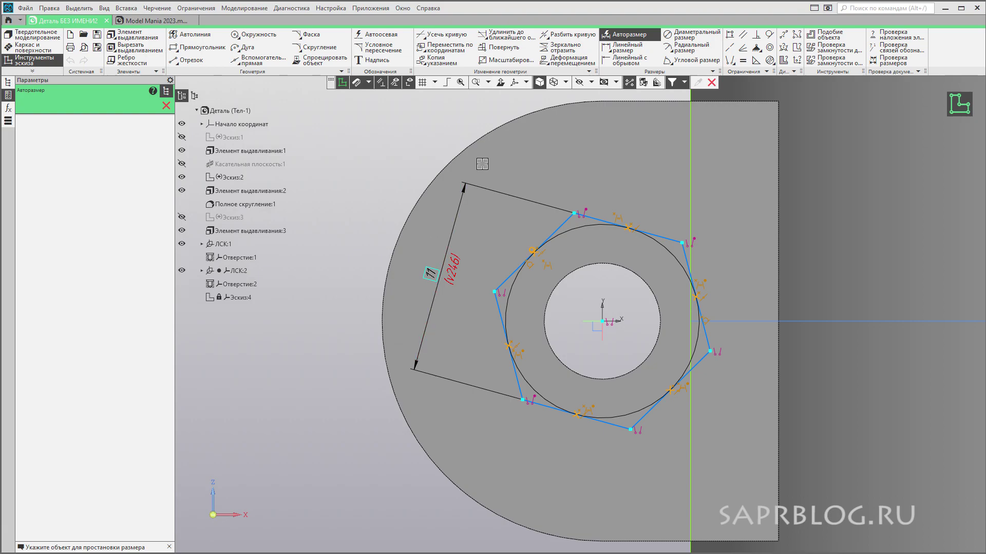
{"action": "key", "text": "Escape"}
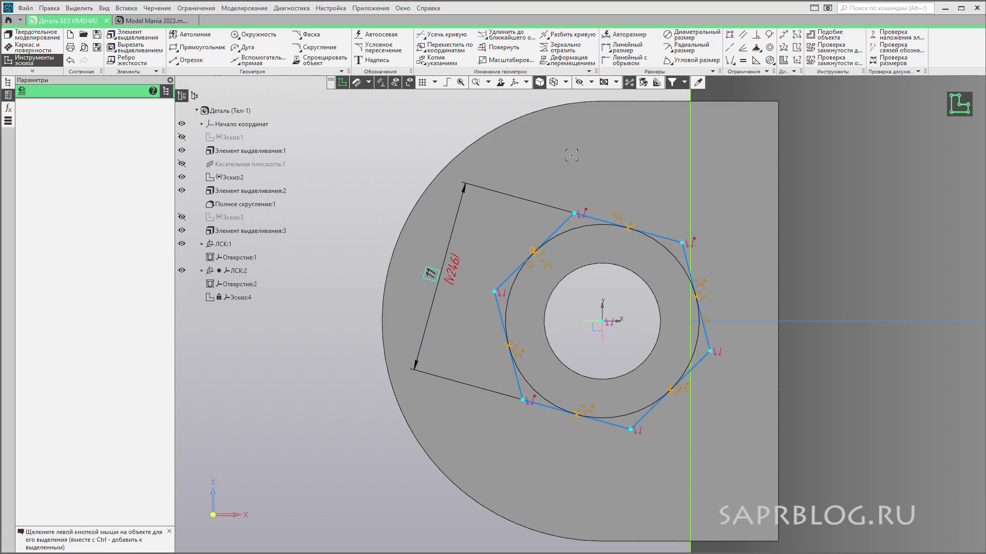
{"action": "scroll", "coordinate": [638, 181], "scroll_direction": "up", "scroll_amount": 2}
Step: Constrain the hexagon's top-right edge to be horizontal
{"action": "left_click", "coordinate": [675, 258]}
{"action": "left_click", "coordinate": [676, 255]}
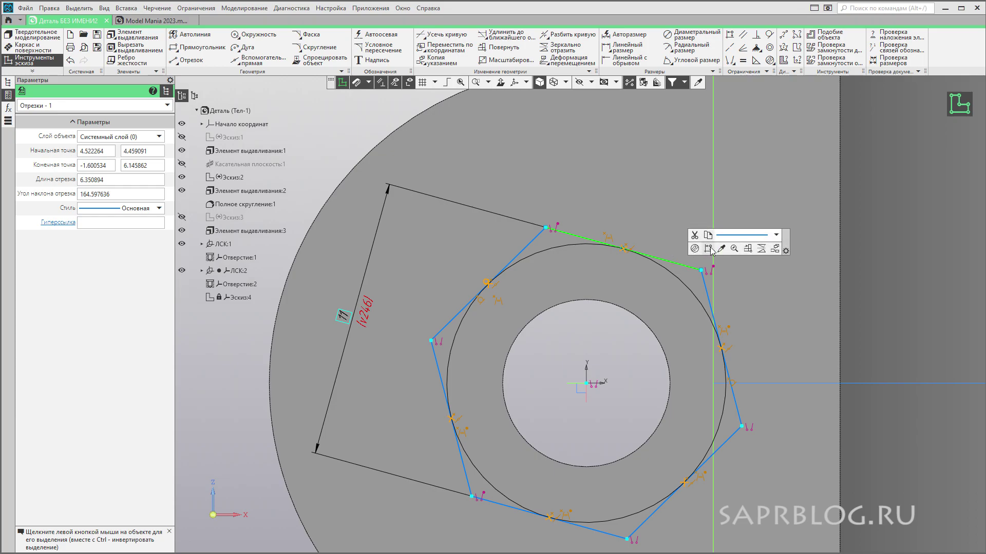
{"action": "left_click", "coordinate": [709, 249]}
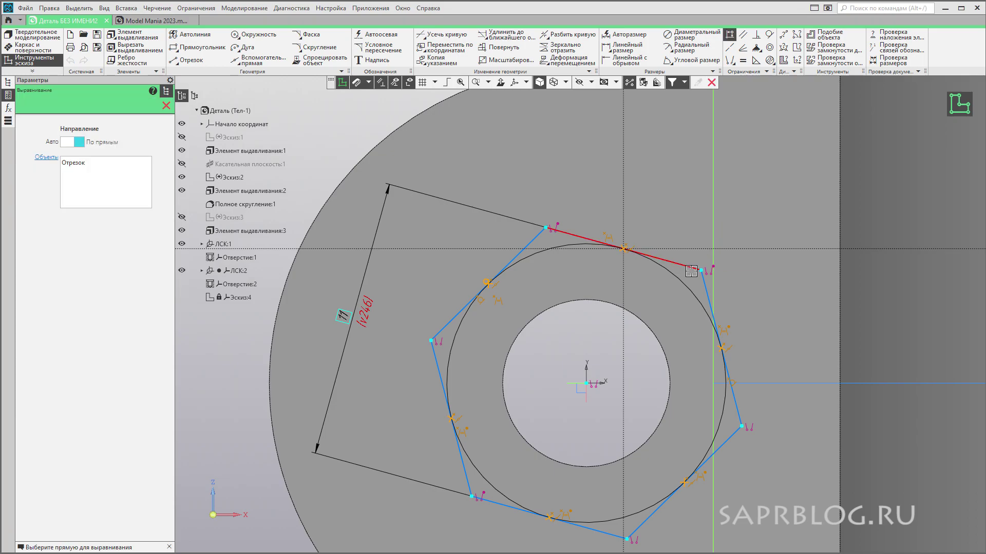
{"action": "left_click", "coordinate": [762, 251]}
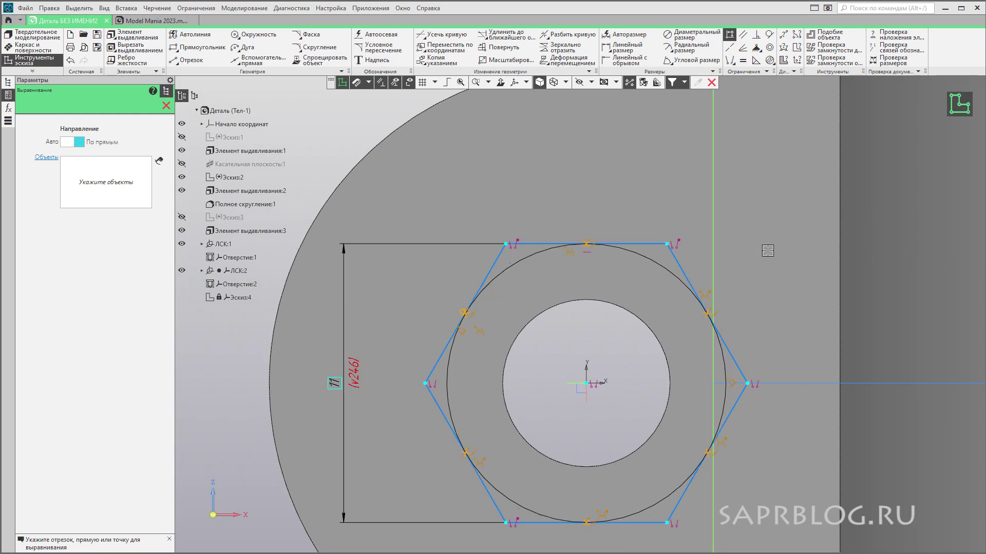
{"action": "scroll", "coordinate": [496, 278], "scroll_direction": "down", "scroll_amount": 2}
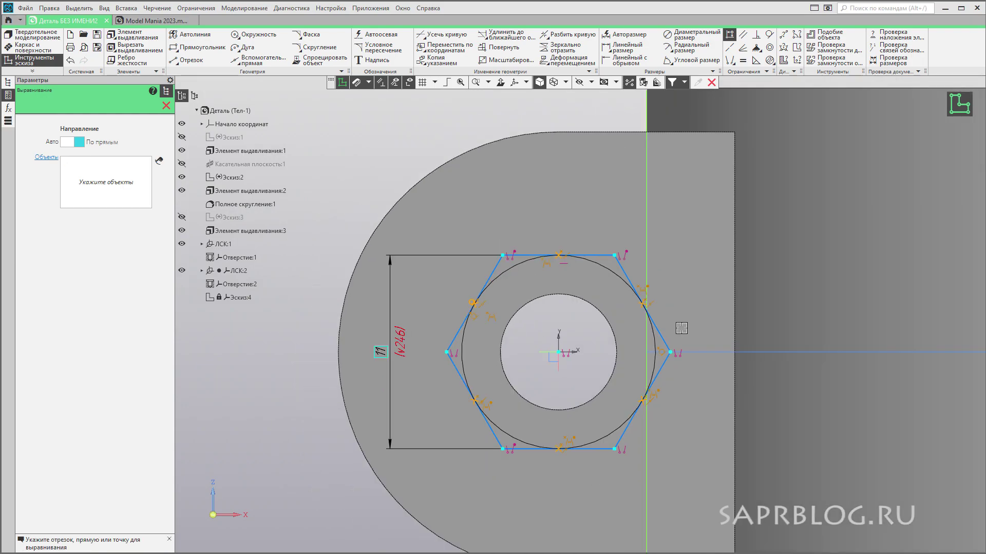
{"action": "scroll", "coordinate": [512, 475], "scroll_direction": "up", "scroll_amount": 1}
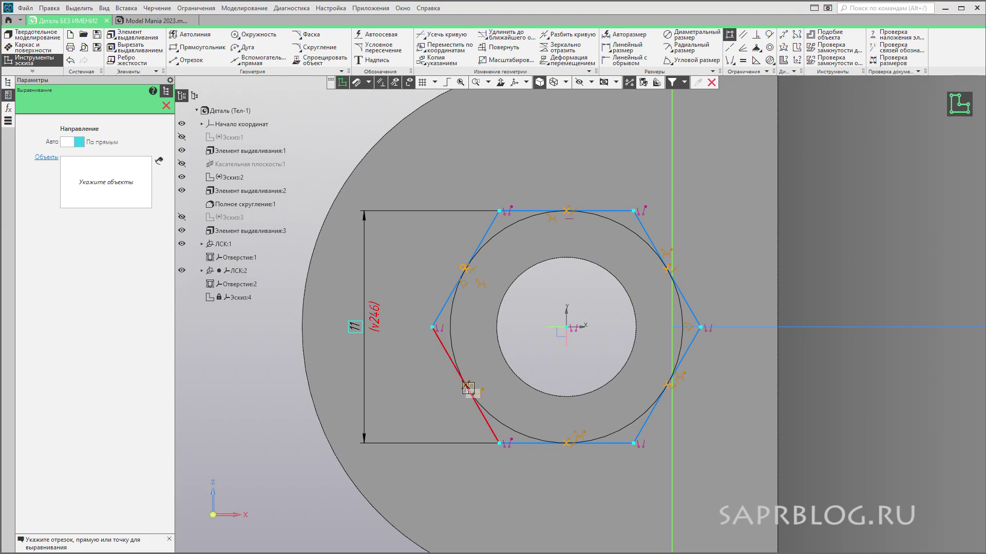
{"action": "left_click", "coordinate": [469, 391]}
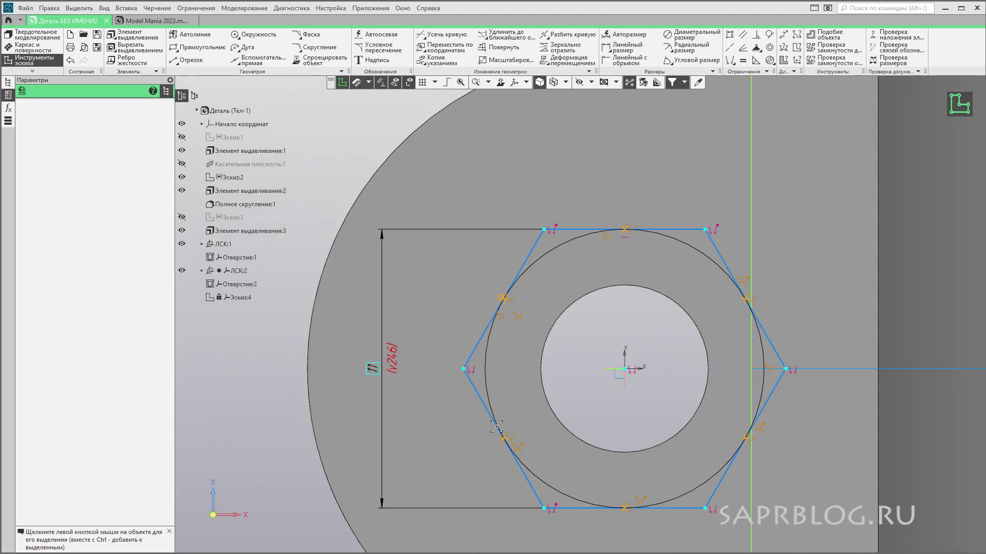
Step: Delete the equal-length constraint between edges and close the sketch as Эскиз:4
{"action": "scroll", "coordinate": [510, 411], "scroll_direction": "up", "scroll_amount": 2}
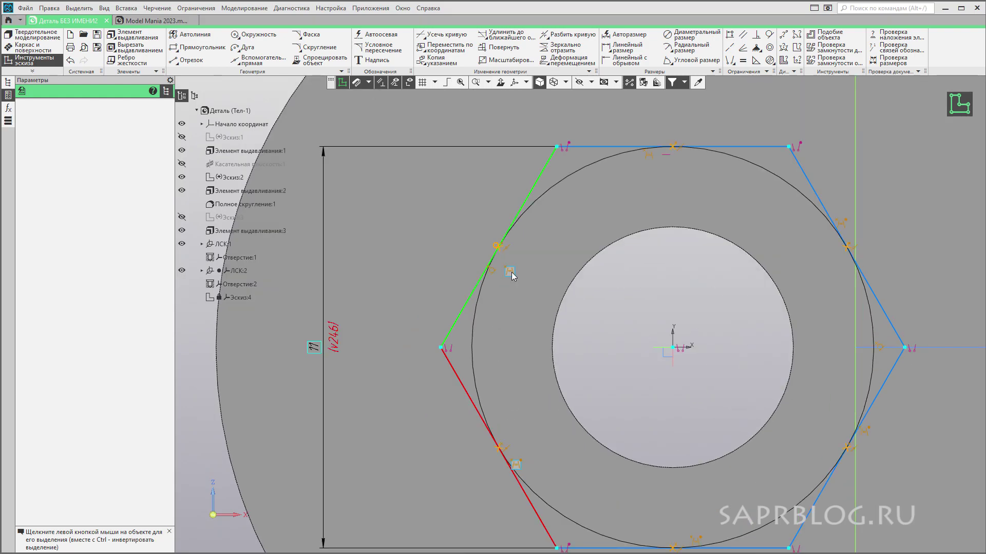
{"action": "key", "text": "Delete"}
{"action": "scroll", "coordinate": [528, 261], "scroll_direction": "down", "scroll_amount": 3}
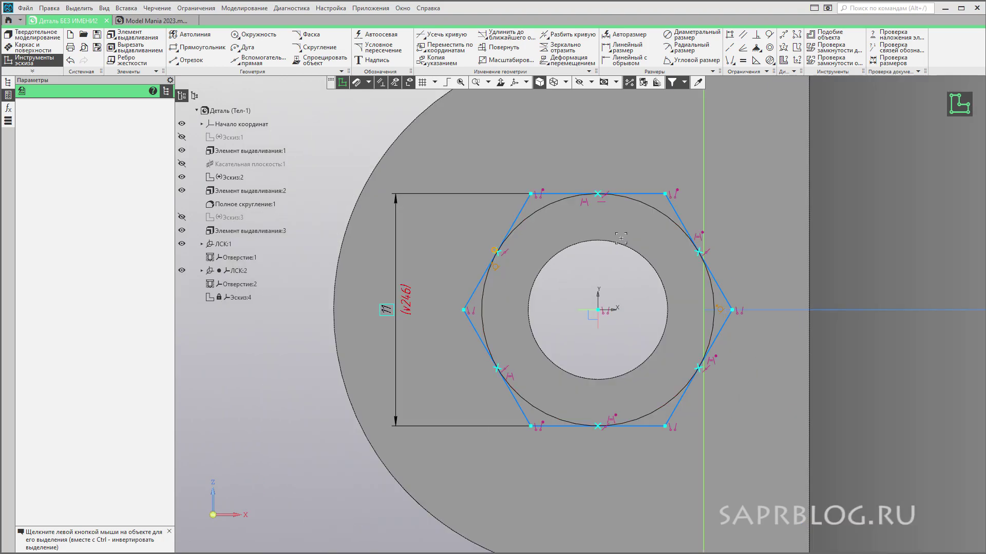
{"action": "left_click", "coordinate": [342, 82]}
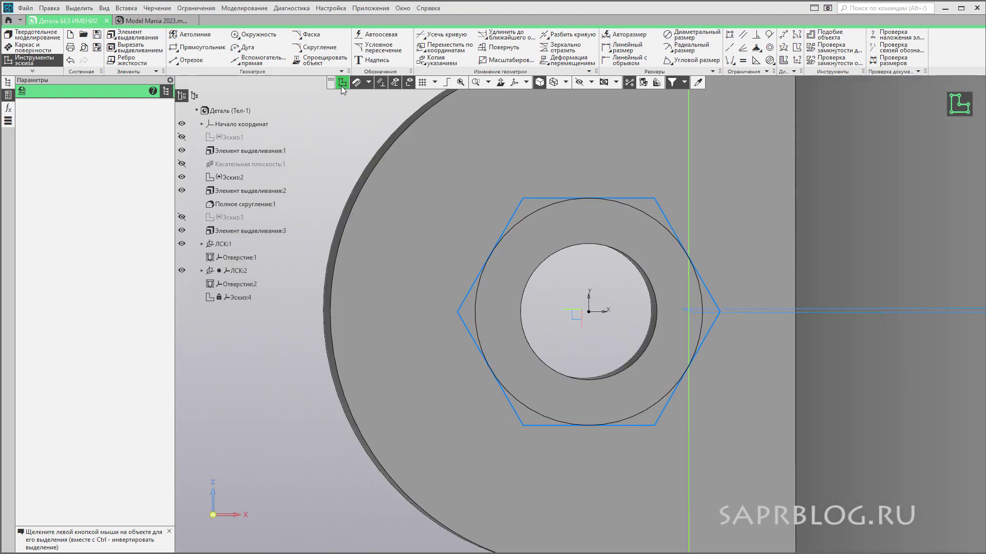
{"action": "scroll", "coordinate": [378, 396], "scroll_direction": "down", "scroll_amount": 2}
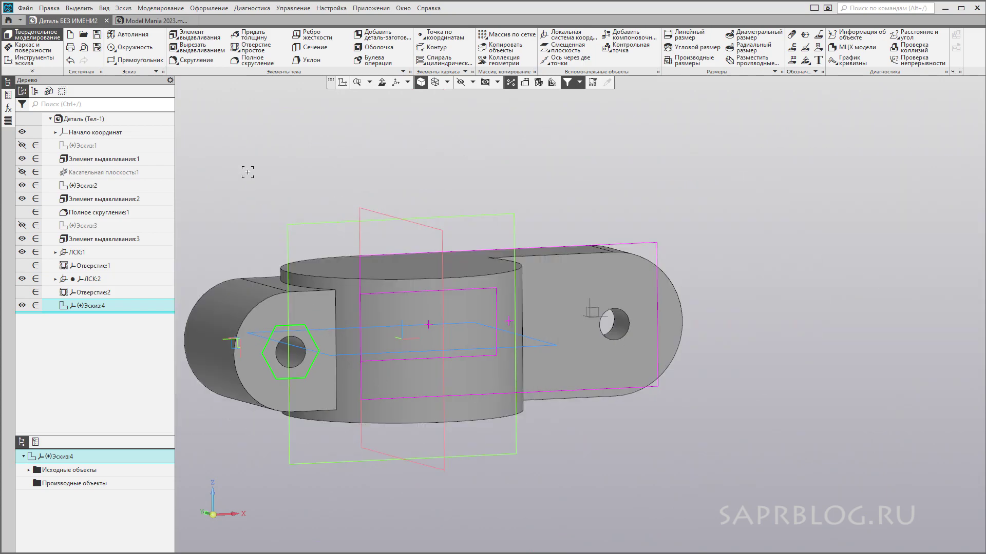
Step: Cut the hexagon sketch 6 mm deep into the lug as Элемент выдавливания:4
{"action": "middle_click_drag", "start_coordinate": [247, 172], "coordinate": [402, 174], "text": "shift"}
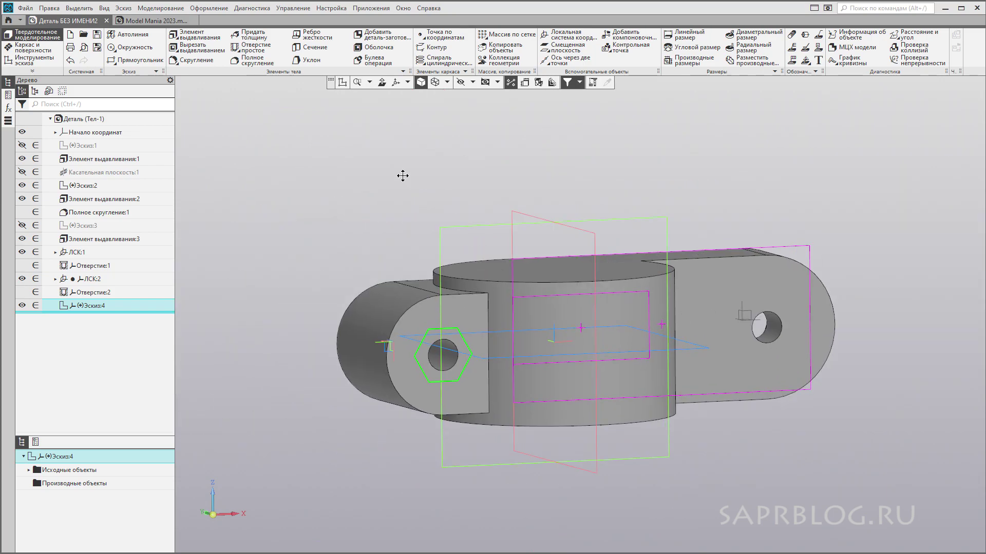
{"action": "left_click", "coordinate": [188, 51]}
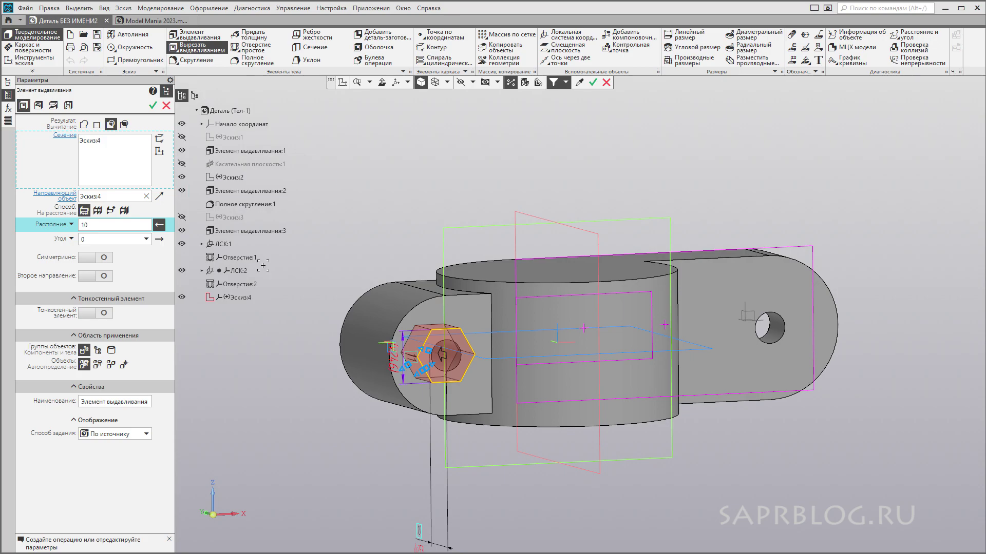
{"action": "left_click", "coordinate": [106, 225]}
{"action": "type", "text": "6"}
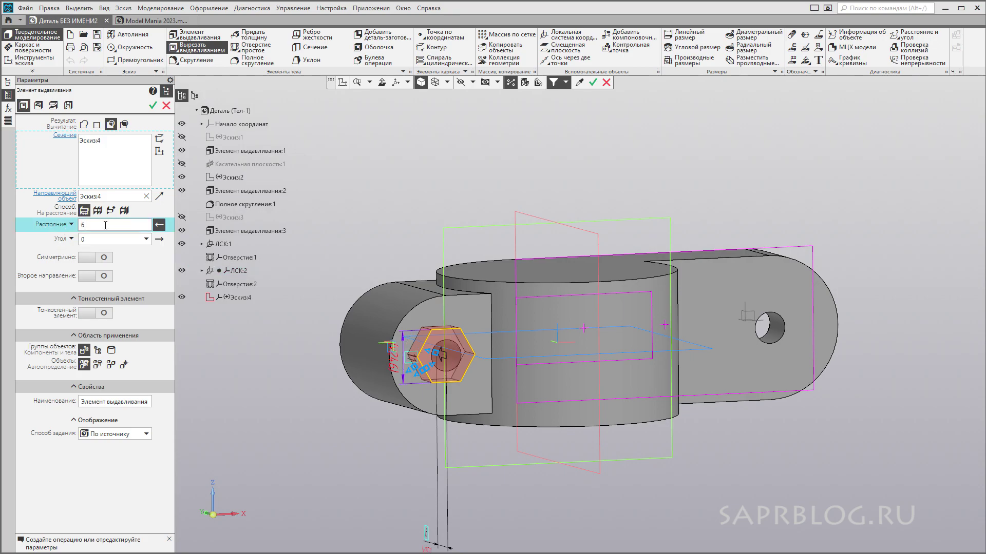
{"action": "middle_click_drag", "start_coordinate": [295, 215], "coordinate": [426, 225]}
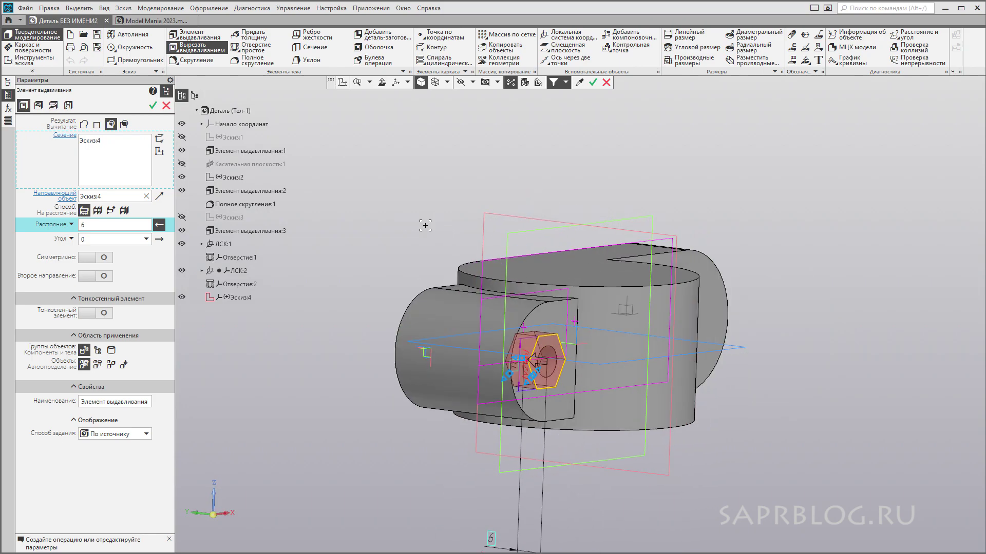
{"action": "key", "text": "ctrl+Return"}
{"action": "middle_click_drag", "start_coordinate": [861, 304], "coordinate": [374, 182]}
{"action": "scroll", "coordinate": [374, 182], "scroll_direction": "up", "scroll_amount": 3}
{"action": "scroll", "coordinate": [374, 182], "scroll_direction": "up", "scroll_amount": 2}
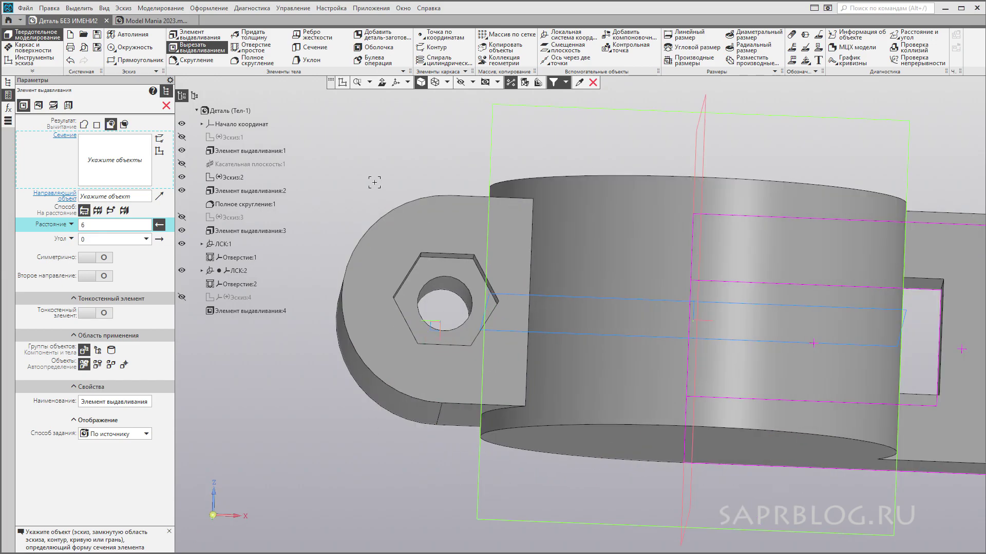
{"action": "scroll", "coordinate": [374, 183], "scroll_direction": "down", "scroll_amount": 2}
{"action": "middle_click_drag", "start_coordinate": [404, 152], "coordinate": [501, 191]}
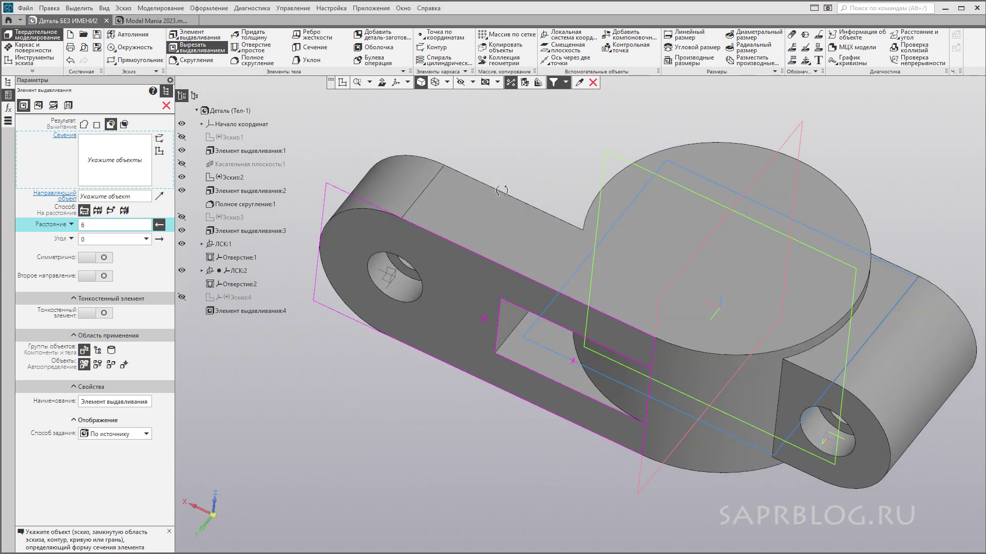
{"action": "middle_click_drag", "start_coordinate": [527, 134], "coordinate": [444, 165], "text": "shift"}
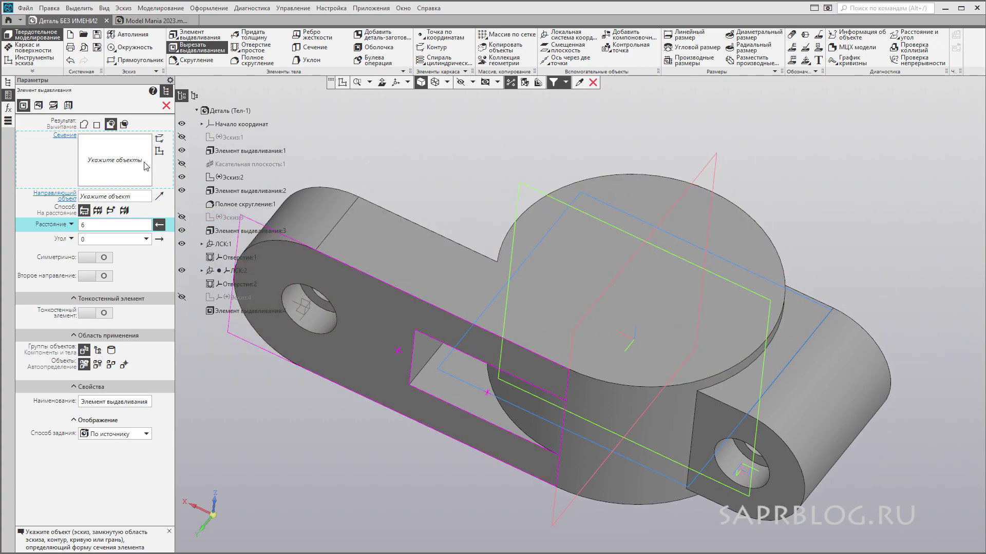
{"action": "left_click", "coordinate": [159, 152]}
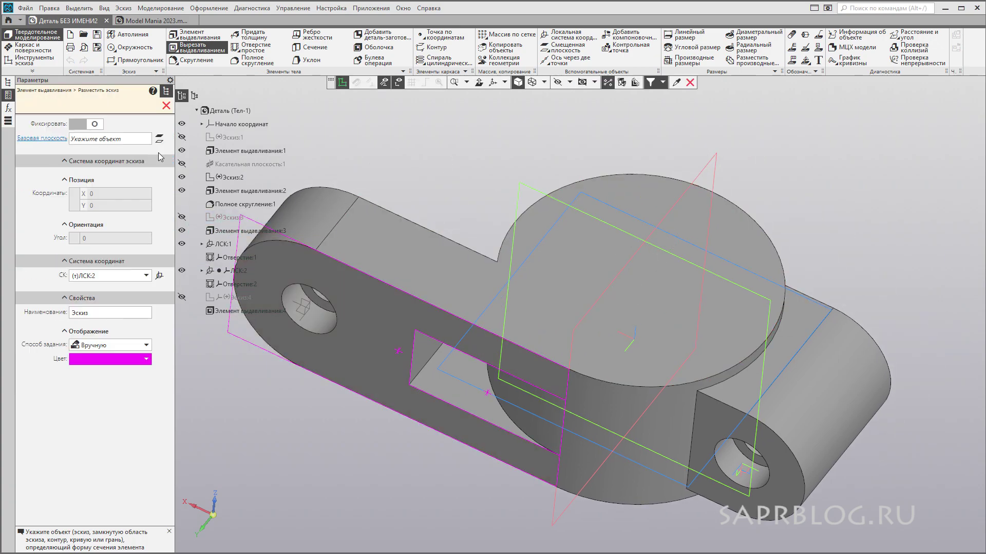
Step: Draw a circle at the origin of the cylinder's top face, dimension it Ø42, and exit the sketch
{"action": "left_click", "coordinate": [577, 260]}
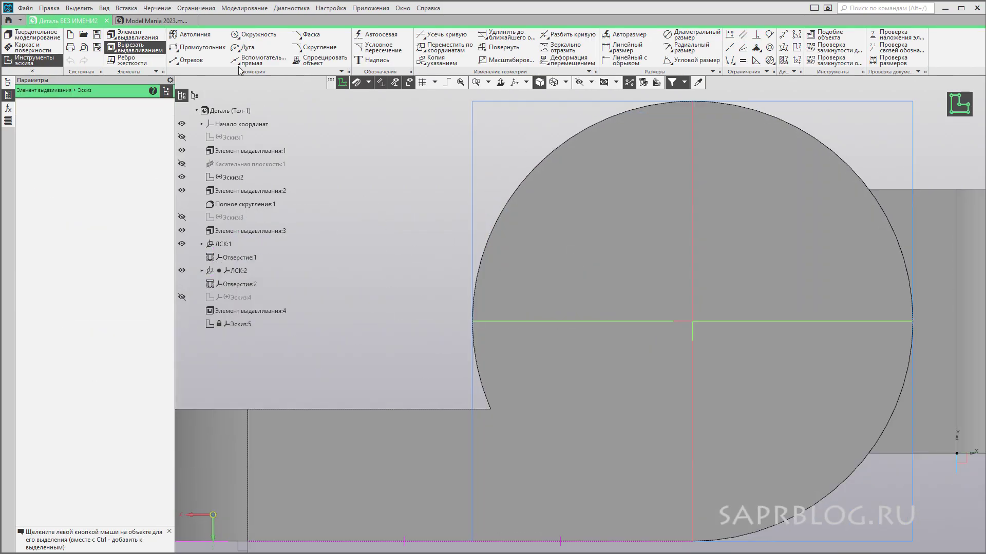
{"action": "left_click", "coordinate": [253, 34]}
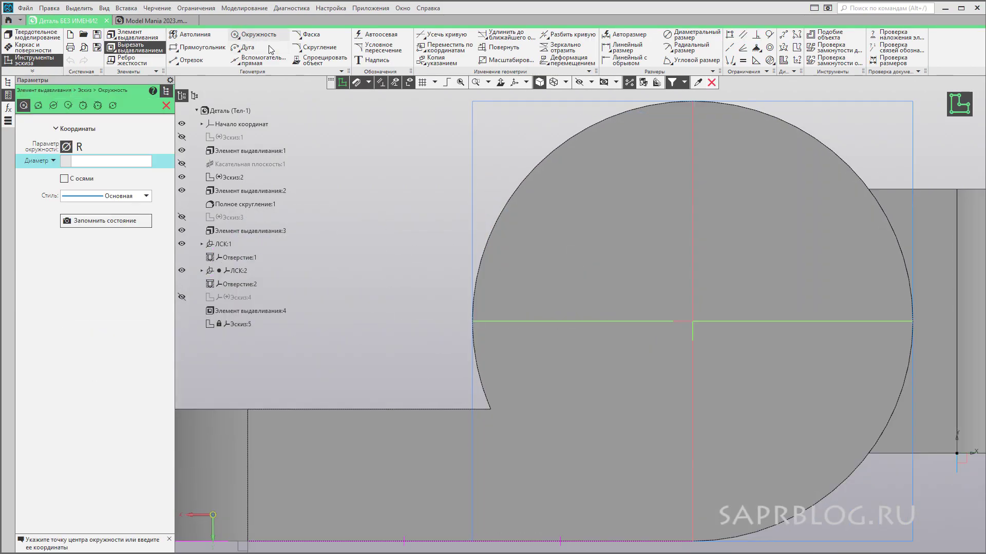
{"action": "left_click", "coordinate": [693, 322]}
{"action": "left_click", "coordinate": [744, 209]}
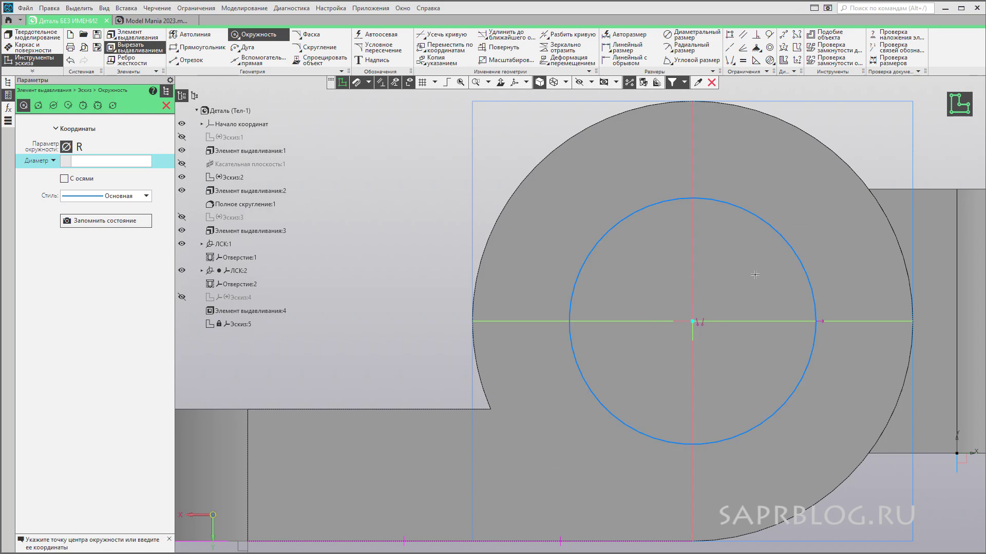
{"action": "key", "text": "ctrl+d"}
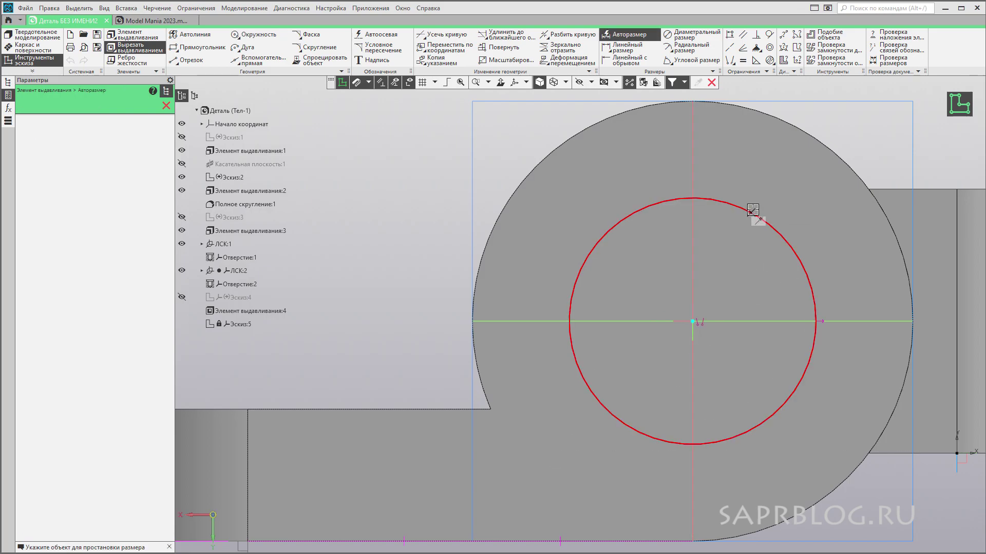
{"action": "left_click", "coordinate": [750, 212]}
{"action": "left_click", "coordinate": [788, 197]}
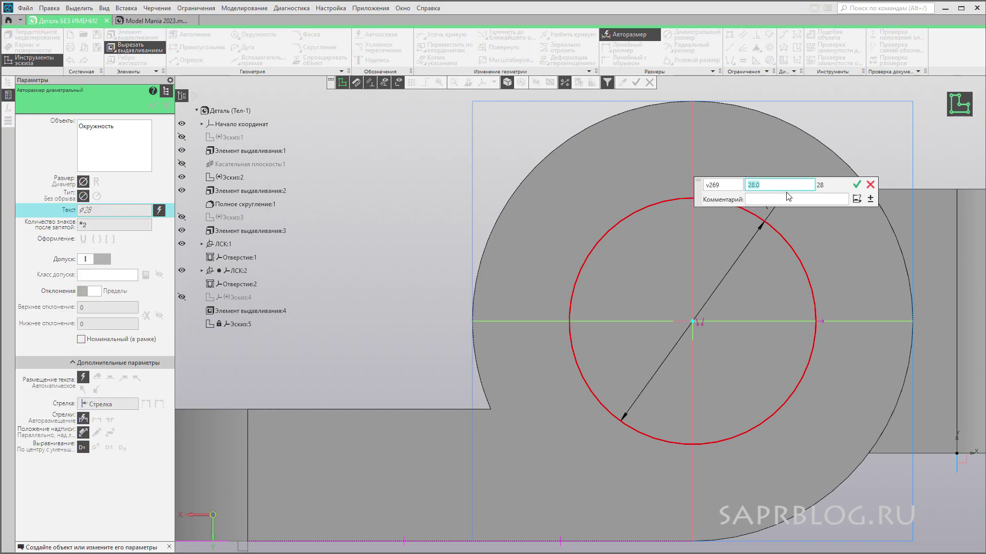
{"action": "key", "text": "Return"}
{"action": "scroll", "coordinate": [786, 192], "scroll_direction": "down", "scroll_amount": 3}
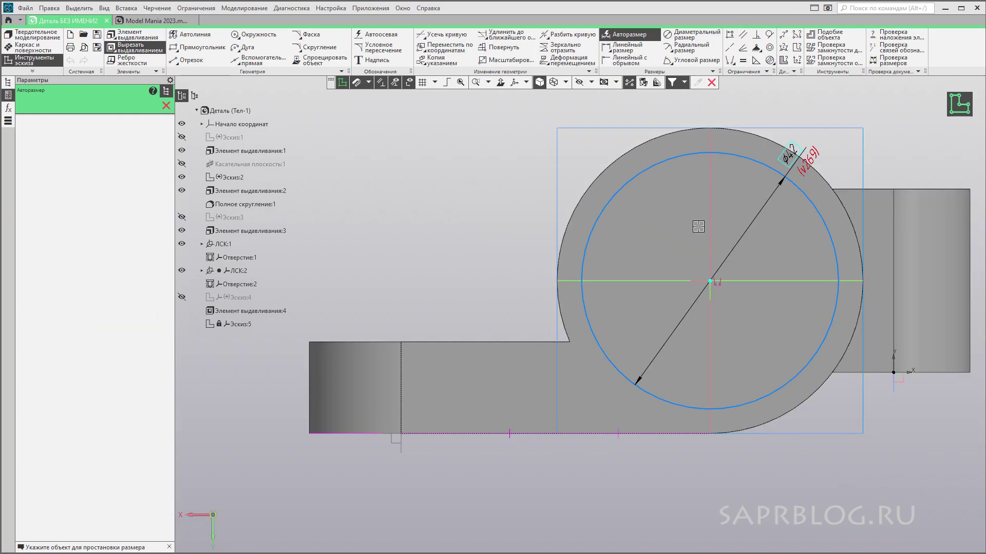
{"action": "left_click", "coordinate": [343, 83]}
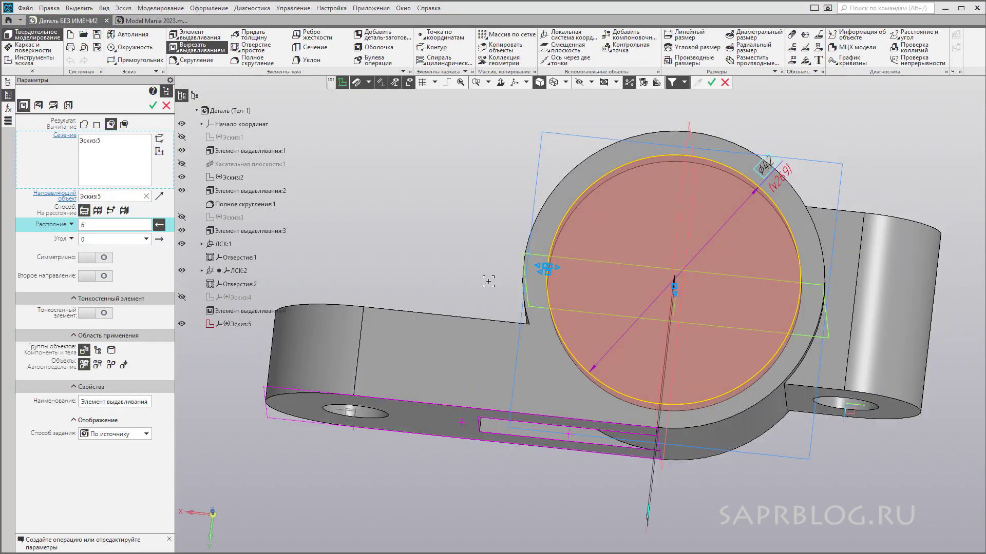
Step: Cut the Ø42 circle through all, then close the reference drawing
{"action": "left_click", "coordinate": [98, 211]}
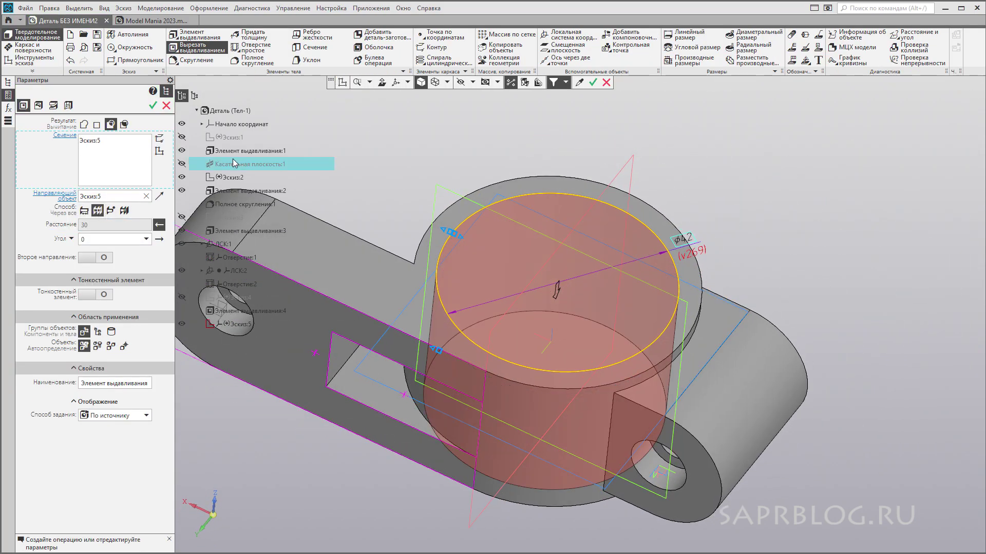
{"action": "key", "text": "ctrl+Return"}
{"action": "mouse_move", "coordinate": [365, 132]}
{"action": "middle_mouse_down"}
{"action": "mouse_move", "coordinate": [849, 247]}
{"action": "mouse_move", "coordinate": [857, 238]}
{"action": "middle_mouse_up"}
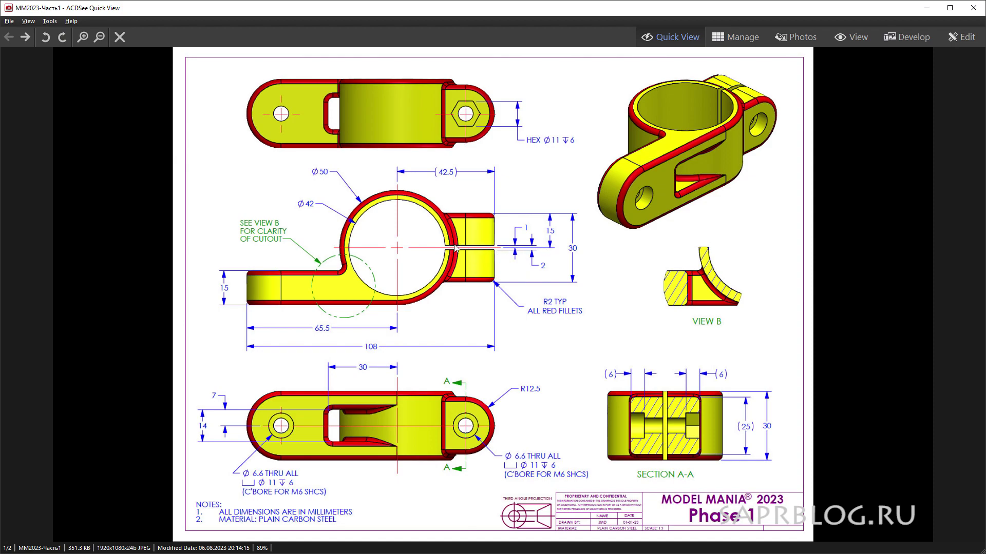
{"action": "left_click", "coordinate": [927, 8]}
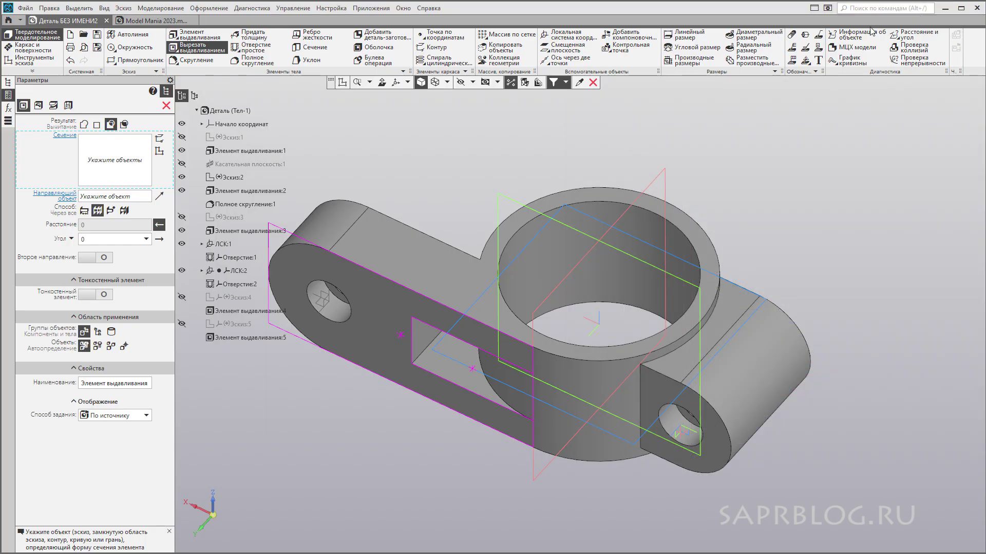
Step: On the horizontal plane, sketch a 42.5 mm line from the bore centre to the right lug's end
{"action": "left_click", "coordinate": [159, 152]}
{"action": "middle_click_drag", "start_coordinate": [842, 267], "coordinate": [844, 226]}
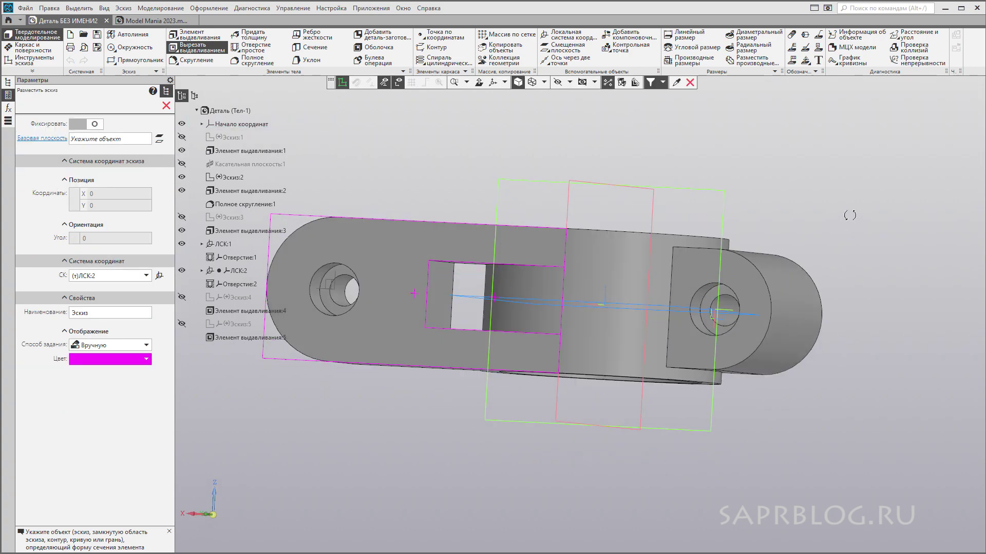
{"action": "left_click", "coordinate": [452, 322]}
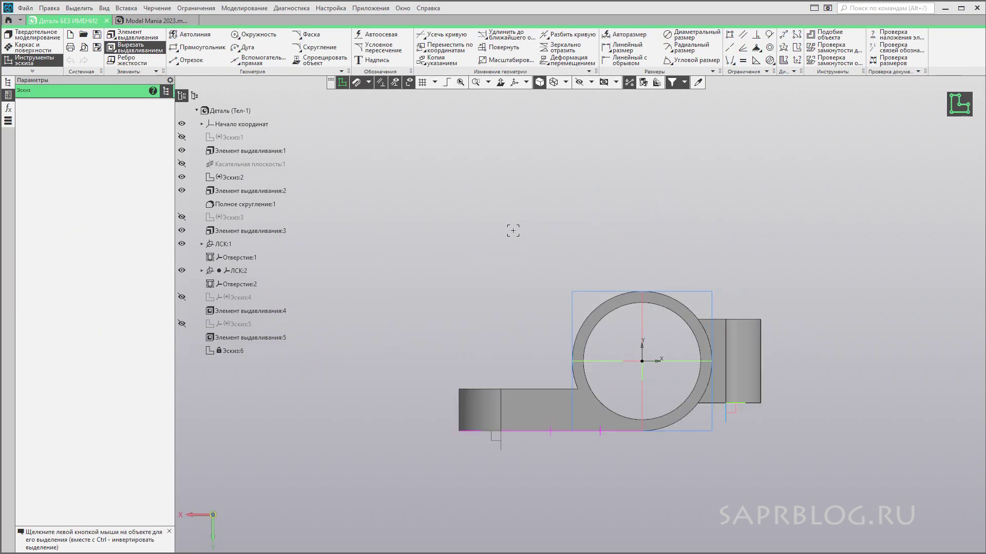
{"action": "left_click", "coordinate": [513, 235]}
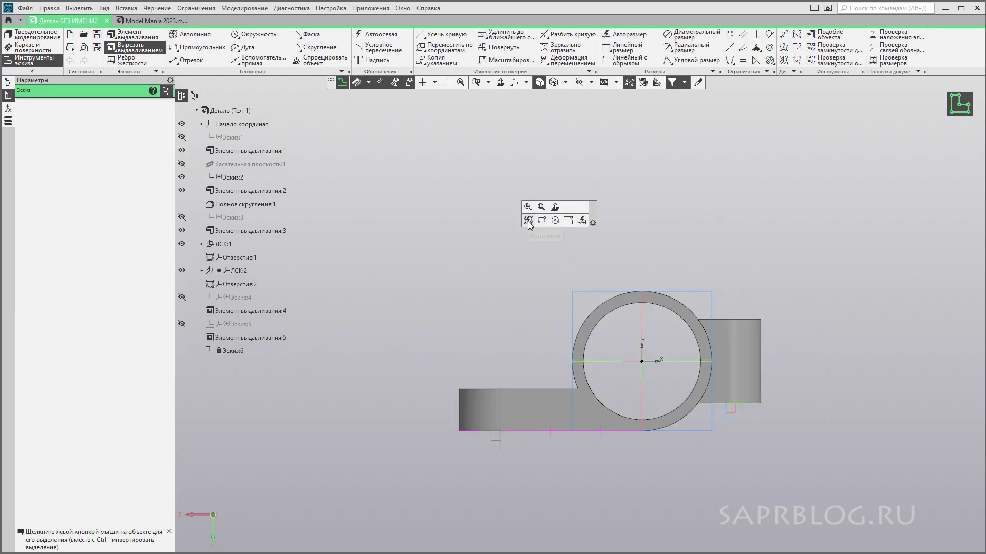
{"action": "left_click", "coordinate": [528, 221]}
{"action": "scroll", "coordinate": [647, 360], "scroll_direction": "up", "scroll_amount": 3}
{"action": "scroll", "coordinate": [649, 362], "scroll_direction": "up", "scroll_amount": 2}
{"action": "left_click", "coordinate": [636, 309]}
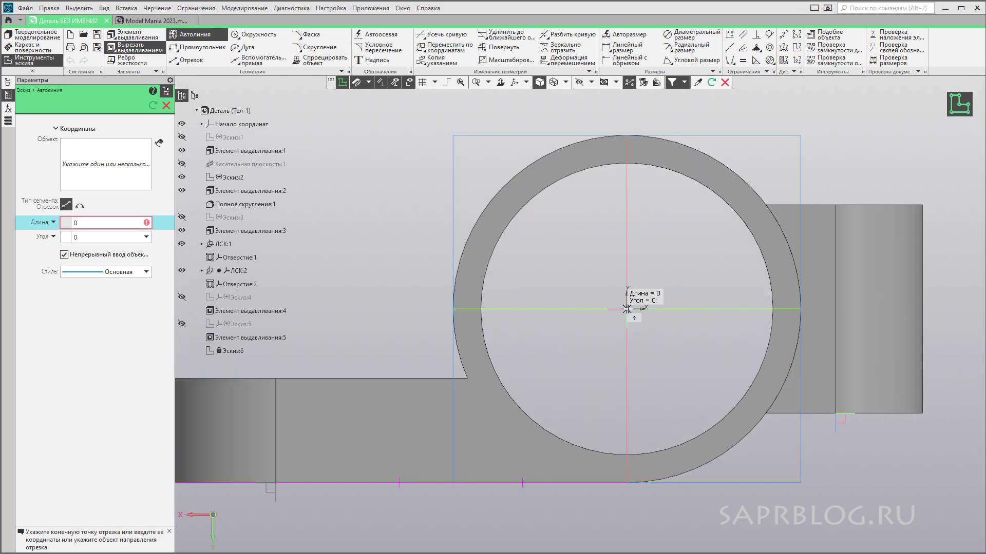
{"action": "left_click", "coordinate": [922, 310]}
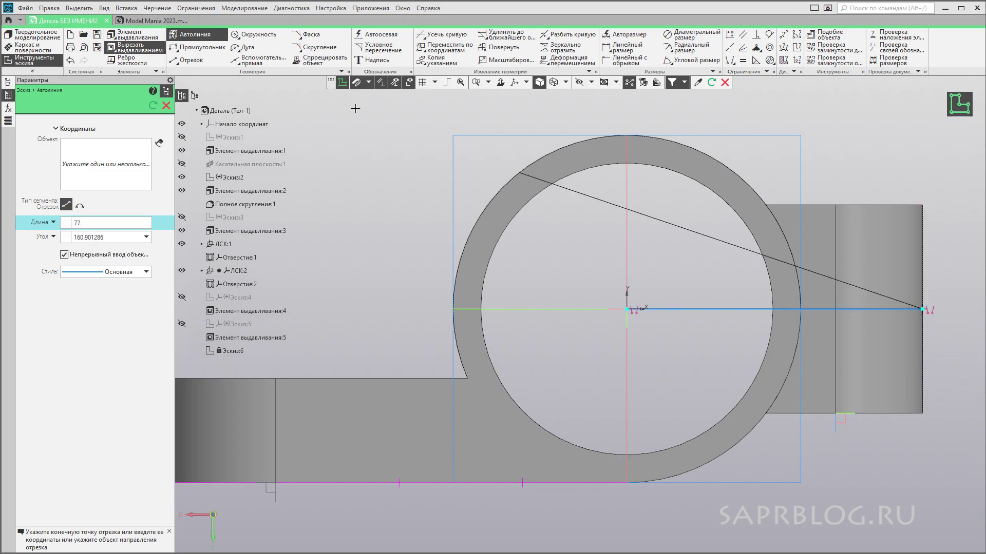
{"action": "left_click", "coordinate": [342, 83]}
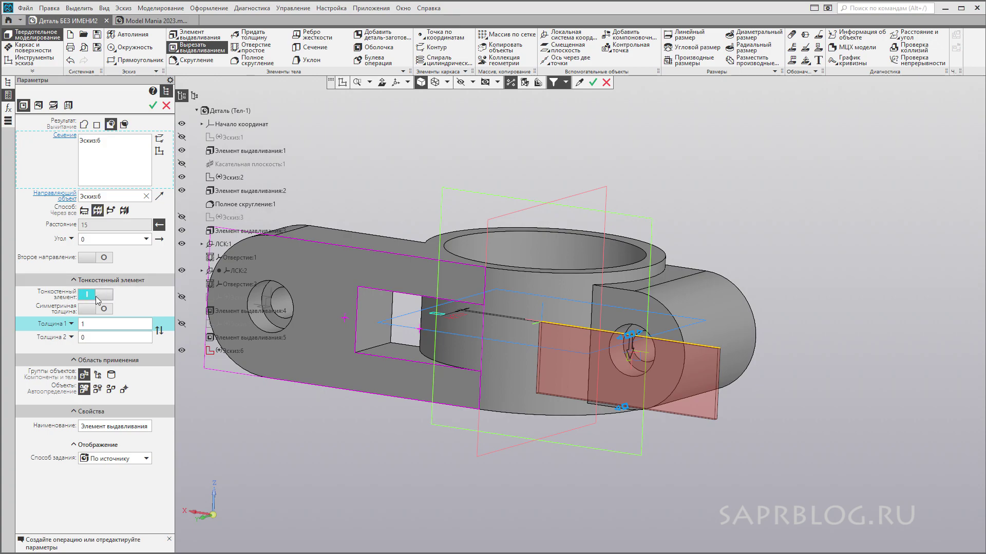
Step: Apply a symmetric 2 mm thin-wall cut, second direction Through All, as Элемент выдавливания:6
{"action": "left_click", "coordinate": [88, 323]}
{"action": "type", "text": "2"}
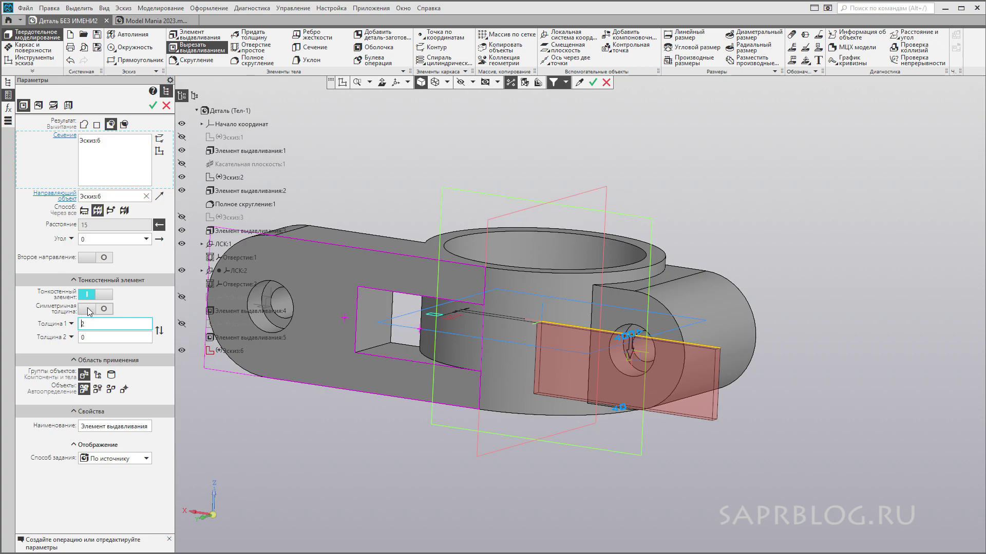
{"action": "left_click", "coordinate": [90, 310]}
{"action": "middle_click_drag", "start_coordinate": [831, 438], "coordinate": [812, 437]}
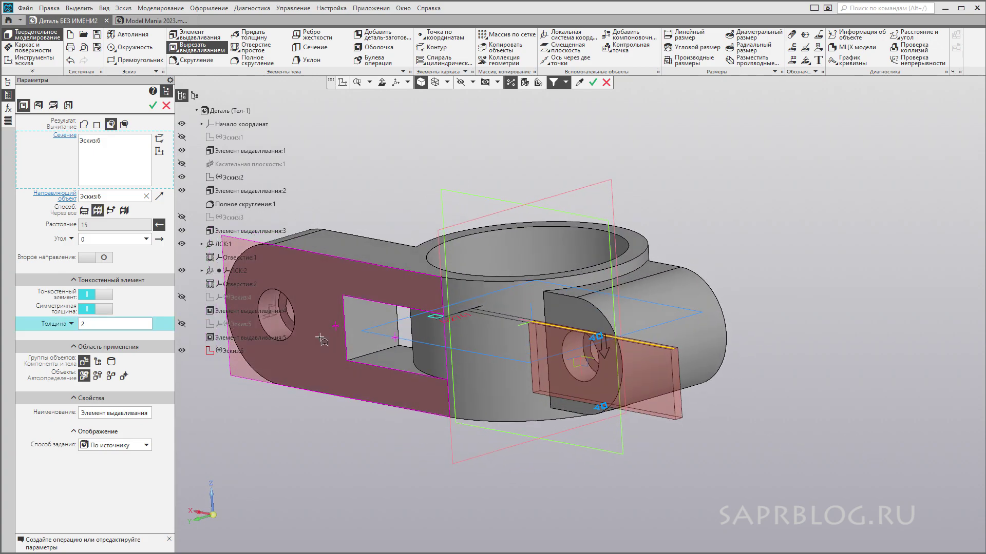
{"action": "left_click", "coordinate": [86, 259]}
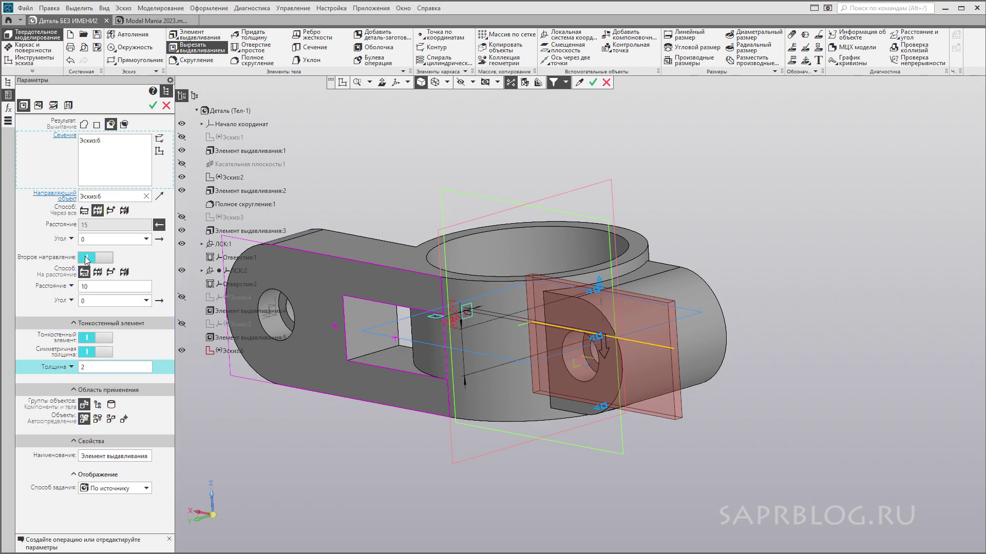
{"action": "left_click", "coordinate": [97, 273]}
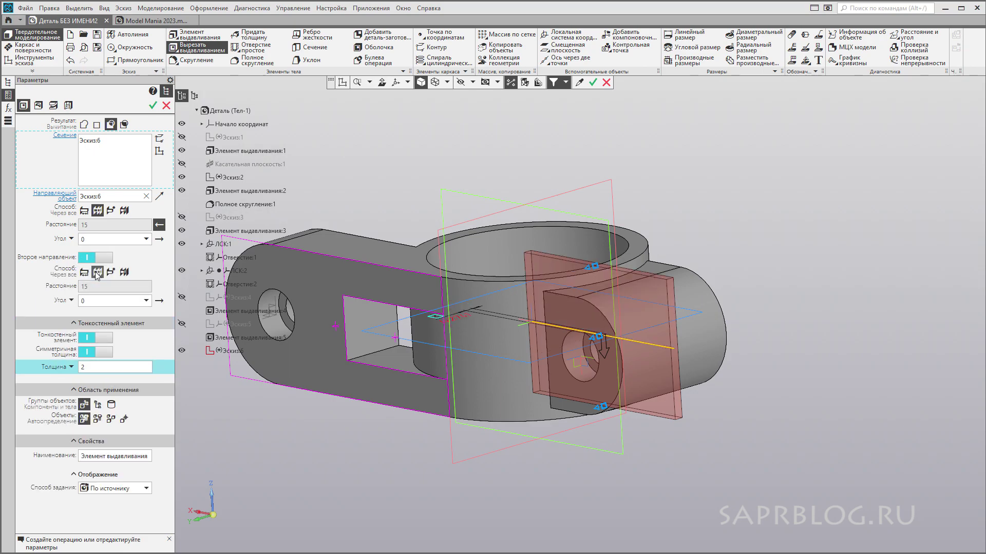
{"action": "middle_click_drag", "start_coordinate": [828, 244], "coordinate": [800, 272]}
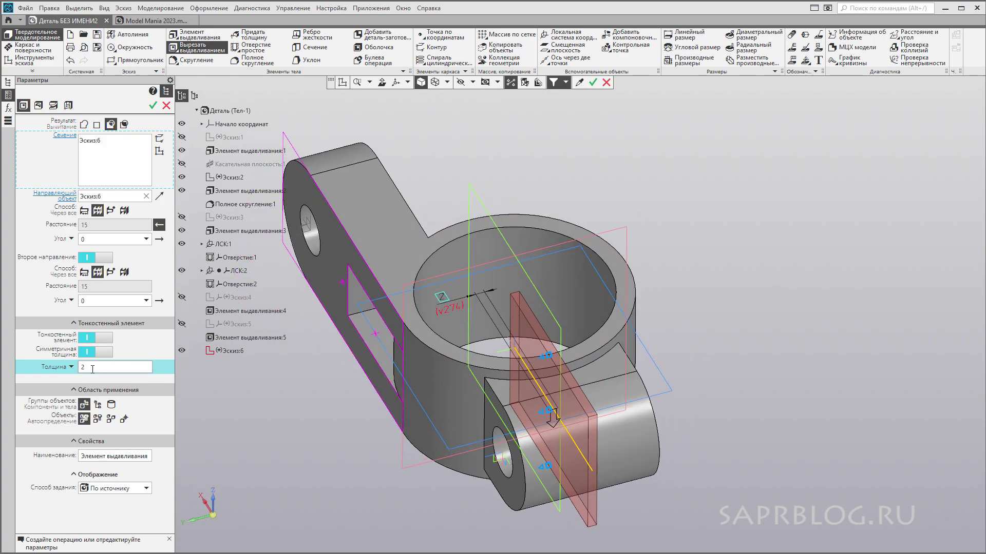
{"action": "mouse_move", "coordinate": [919, 267]}
{"action": "middle_mouse_down"}
{"action": "mouse_move", "coordinate": [931, 293]}
{"action": "mouse_move", "coordinate": [815, 323]}
{"action": "mouse_move", "coordinate": [795, 231]}
{"action": "mouse_move", "coordinate": [780, 280]}
{"action": "mouse_move", "coordinate": [770, 209]}
{"action": "mouse_move", "coordinate": [836, 161]}
{"action": "mouse_move", "coordinate": [848, 135]}
{"action": "mouse_move", "coordinate": [785, 171]}
{"action": "mouse_move", "coordinate": [774, 204]}
{"action": "middle_mouse_up"}
{"action": "key", "text": "ctrl+Return"}
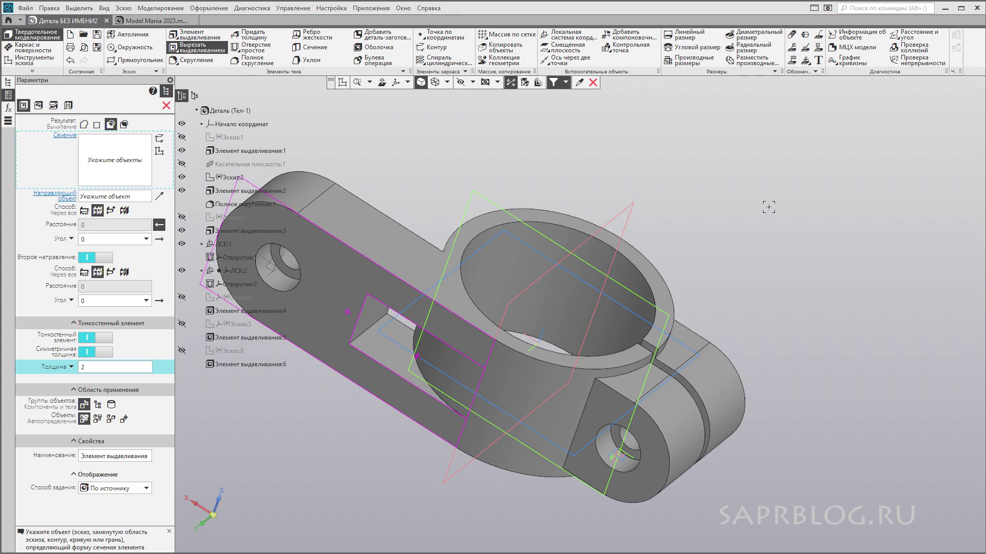
{"action": "key", "text": "Escape"}
{"action": "mouse_move", "coordinate": [601, 192]}
{"action": "middle_mouse_down"}
{"action": "mouse_move", "coordinate": [594, 125]}
{"action": "mouse_move", "coordinate": [590, 159]}
{"action": "mouse_move", "coordinate": [503, 148]}
{"action": "middle_mouse_up"}
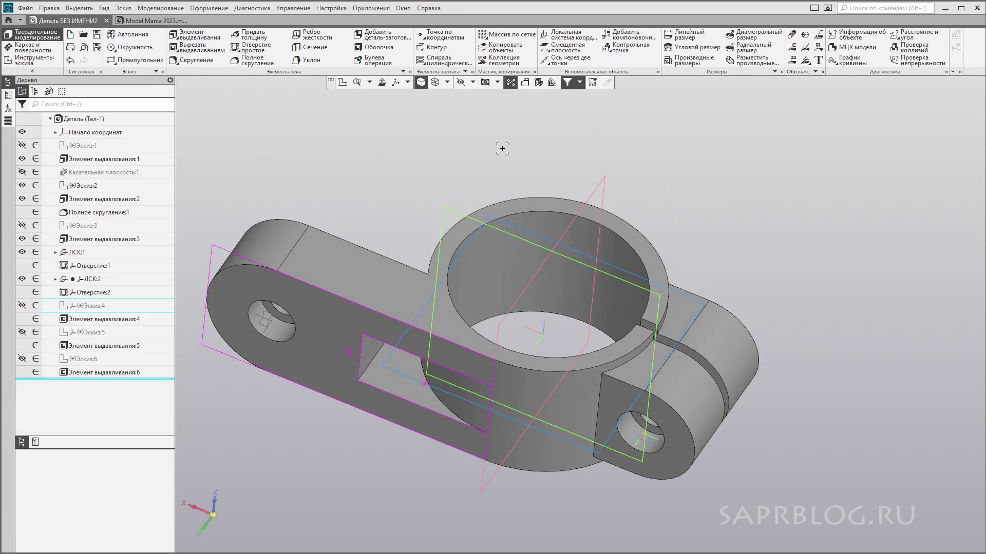
Step: Hide all auxiliary objects and start a fillet with radius 2
{"action": "left_click", "coordinate": [461, 83]}
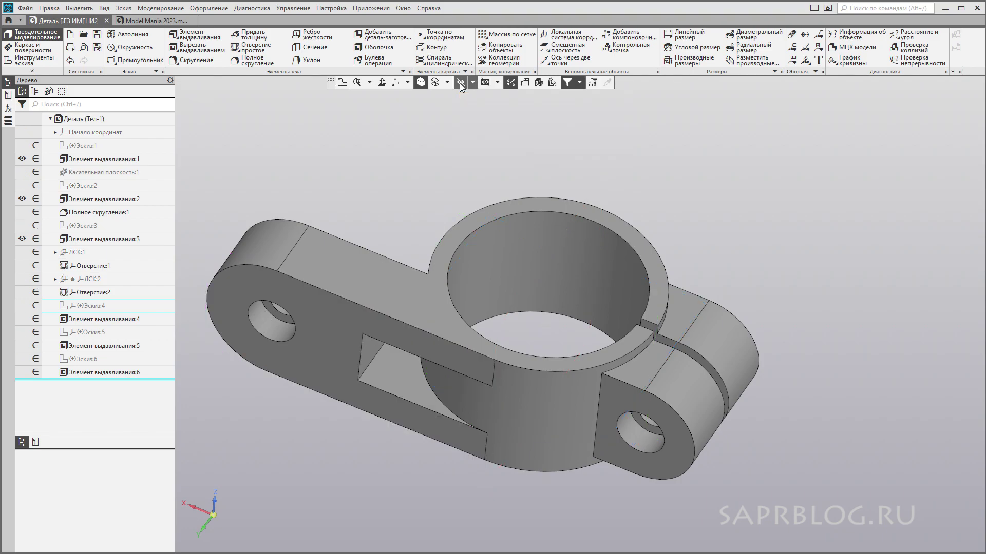
{"action": "mouse_move", "coordinate": [656, 205]}
{"action": "middle_mouse_down"}
{"action": "mouse_move", "coordinate": [725, 211]}
{"action": "mouse_move", "coordinate": [766, 139]}
{"action": "mouse_move", "coordinate": [754, 203]}
{"action": "middle_mouse_up"}
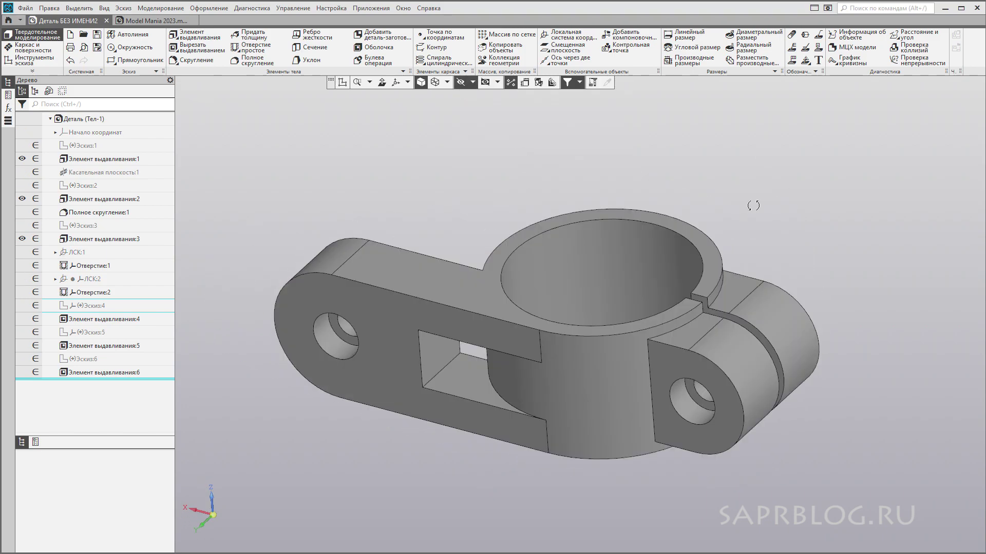
{"action": "left_click", "coordinate": [197, 60]}
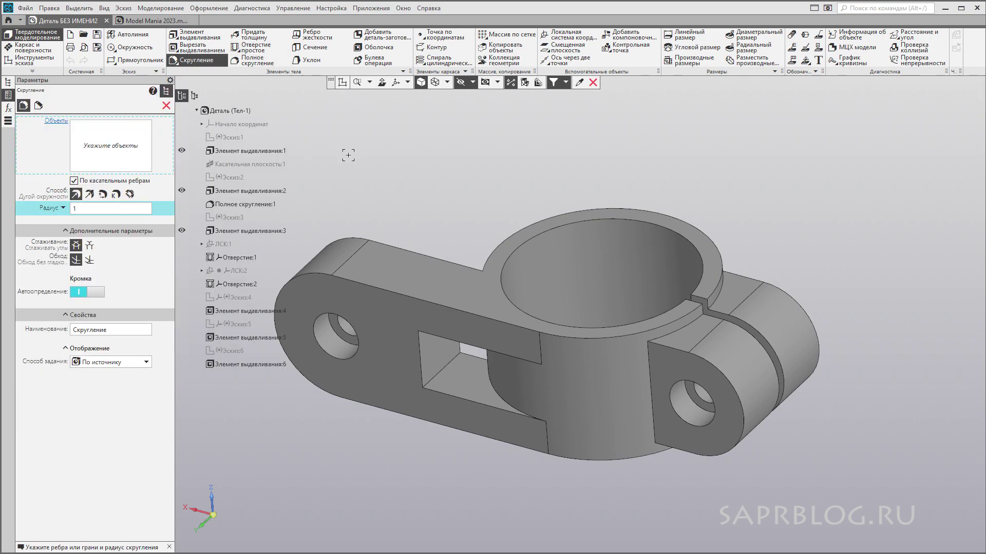
{"action": "type", "text": "2"}
Step: Select the top outer edge and the cutout's faces and edges for the fillet
{"action": "mouse_move", "coordinate": [385, 200]}
{"action": "middle_mouse_down"}
{"action": "mouse_move", "coordinate": [418, 176]}
{"action": "mouse_move", "coordinate": [424, 149]}
{"action": "mouse_move", "coordinate": [434, 164]}
{"action": "middle_mouse_up"}
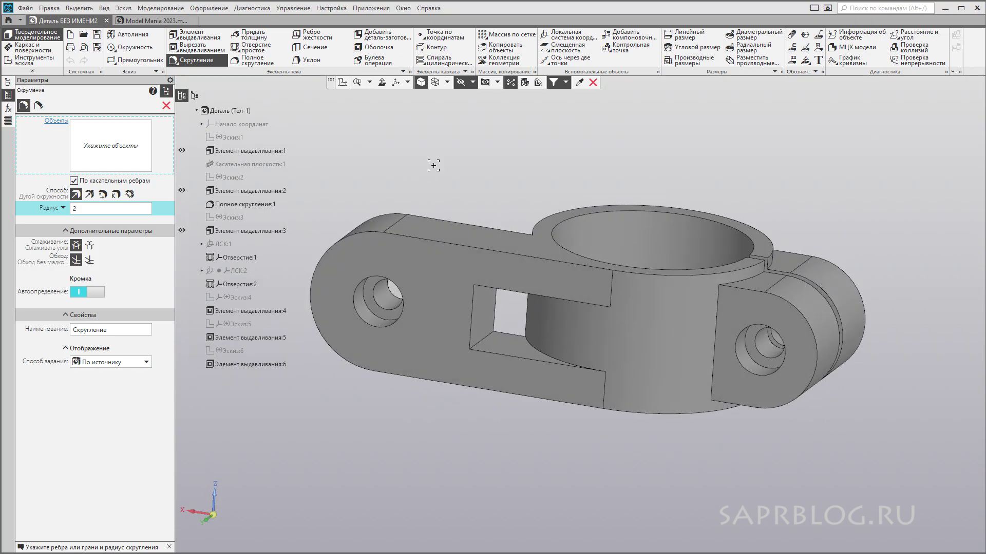
{"action": "left_click", "coordinate": [425, 239]}
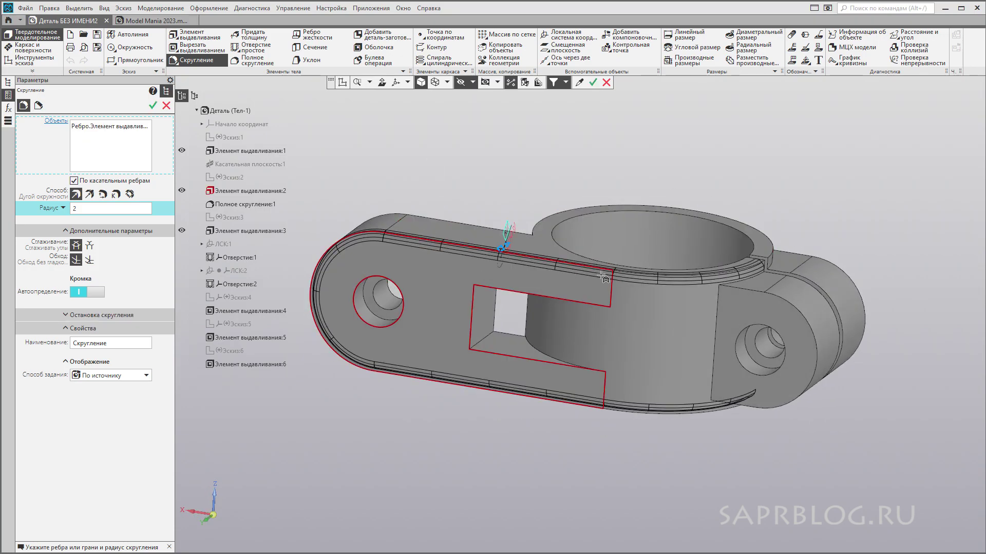
{"action": "mouse_move", "coordinate": [683, 247]}
{"action": "middle_mouse_down"}
{"action": "mouse_move", "coordinate": [793, 201]}
{"action": "mouse_move", "coordinate": [392, 418]}
{"action": "middle_mouse_up"}
{"action": "scroll", "coordinate": [467, 385], "scroll_direction": "up", "scroll_amount": 3}
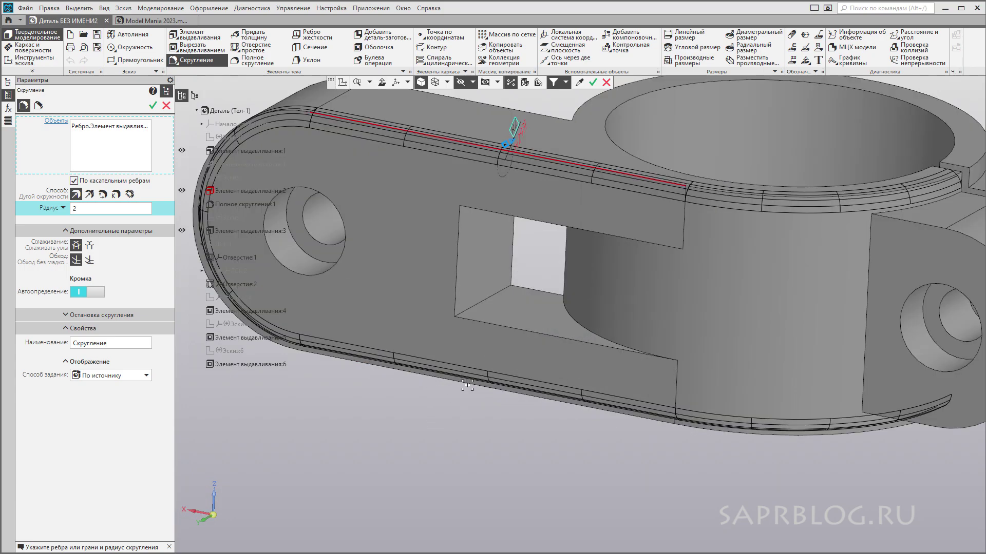
{"action": "left_click", "coordinate": [517, 312]}
{"action": "mouse_move", "coordinate": [473, 403]}
{"action": "middle_mouse_down"}
{"action": "mouse_move", "coordinate": [529, 139]}
{"action": "mouse_move", "coordinate": [529, 240]}
{"action": "middle_mouse_up"}
{"action": "left_click", "coordinate": [529, 139]}
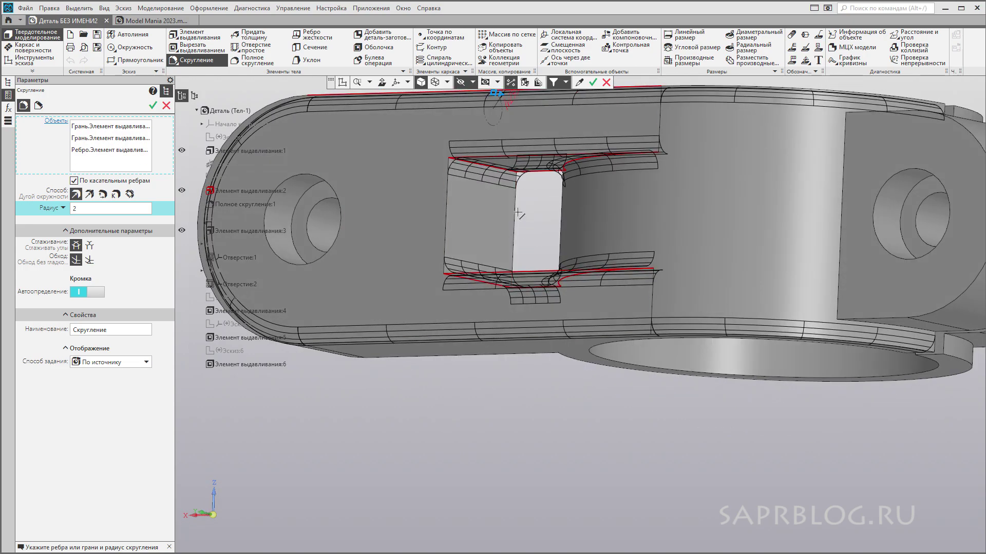
{"action": "left_click", "coordinate": [518, 213]}
{"action": "left_click", "coordinate": [448, 212]}
Step: Add the lug boss's curved and vertical edges to the fillet
{"action": "scroll", "coordinate": [448, 212], "scroll_direction": "down", "scroll_amount": 3}
{"action": "middle_click_drag", "start_coordinate": [448, 212], "coordinate": [856, 317]}
{"action": "scroll", "coordinate": [856, 317], "scroll_direction": "up", "scroll_amount": 5}
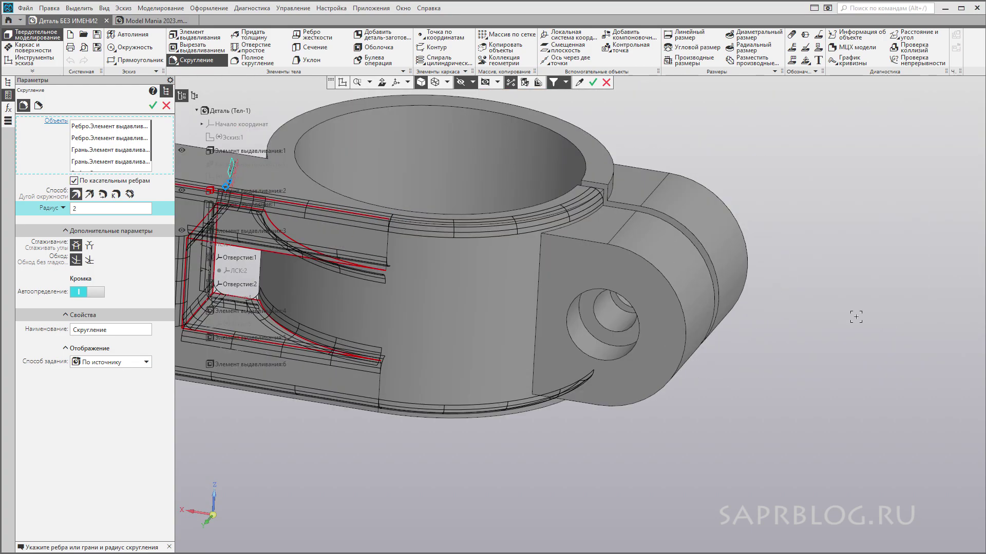
{"action": "left_click", "coordinate": [652, 267]}
{"action": "left_click", "coordinate": [540, 278]}
{"action": "scroll", "coordinate": [583, 226], "scroll_direction": "up", "scroll_amount": 2}
{"action": "scroll", "coordinate": [580, 215], "scroll_direction": "up", "scroll_amount": 3}
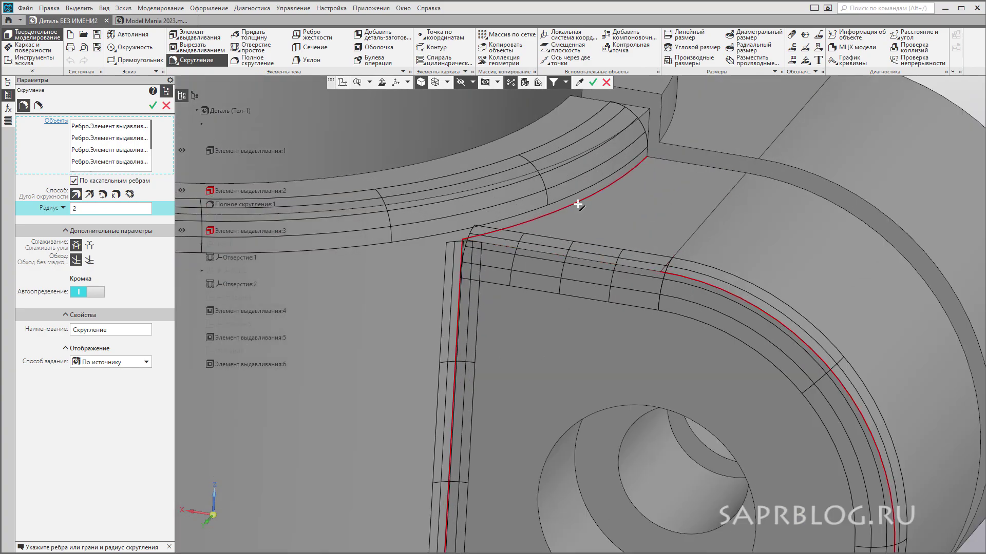
{"action": "scroll", "coordinate": [578, 205], "scroll_direction": "down", "scroll_amount": 3}
{"action": "scroll", "coordinate": [578, 205], "scroll_direction": "down", "scroll_amount": 2}
{"action": "mouse_move", "coordinate": [578, 215]}
{"action": "middle_mouse_down"}
{"action": "mouse_move", "coordinate": [668, 367]}
{"action": "mouse_move", "coordinate": [672, 345]}
{"action": "middle_mouse_up"}
{"action": "scroll", "coordinate": [552, 282], "scroll_direction": "up", "scroll_amount": 2}
{"action": "scroll", "coordinate": [554, 237], "scroll_direction": "up", "scroll_amount": 3}
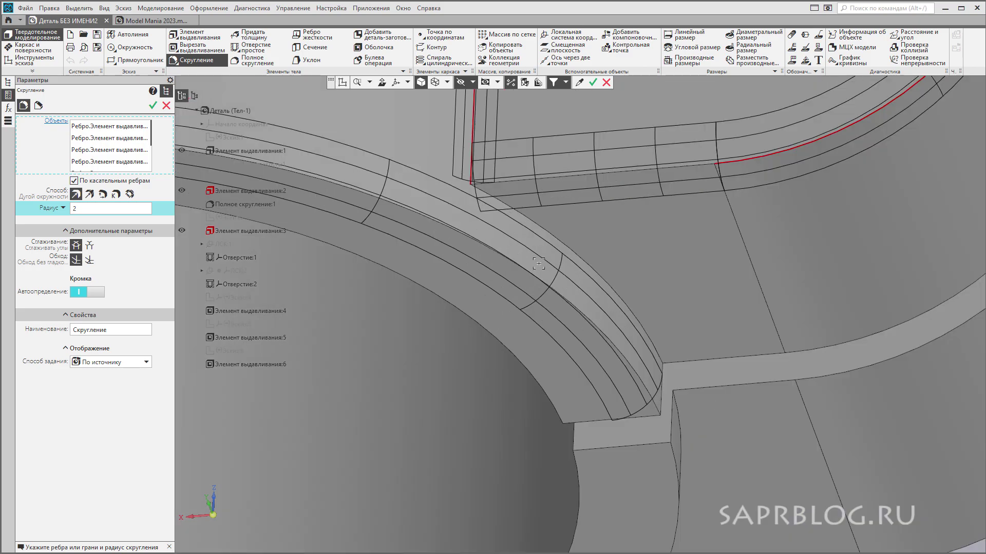
{"action": "left_click", "coordinate": [554, 237]}
Step: Add the curved lobe edge and the upper arc edge to the fillet
{"action": "scroll", "coordinate": [554, 237], "scroll_direction": "down", "scroll_amount": 5}
{"action": "mouse_move", "coordinate": [554, 237]}
{"action": "middle_mouse_down"}
{"action": "mouse_move", "coordinate": [731, 282]}
{"action": "mouse_move", "coordinate": [721, 286]}
{"action": "middle_mouse_up"}
{"action": "scroll", "coordinate": [607, 306], "scroll_direction": "up", "scroll_amount": 2}
{"action": "scroll", "coordinate": [581, 341], "scroll_direction": "up", "scroll_amount": 3}
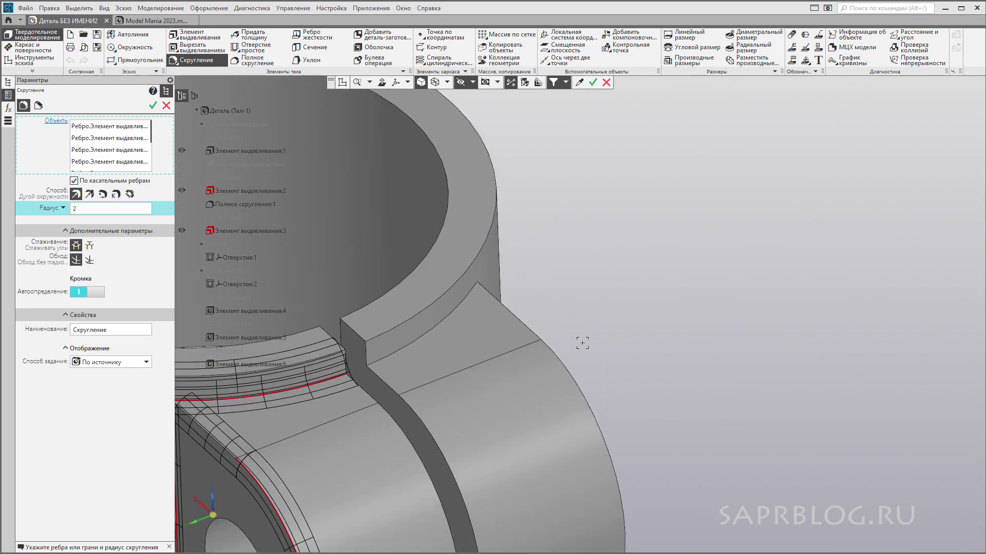
{"action": "left_click", "coordinate": [565, 368]}
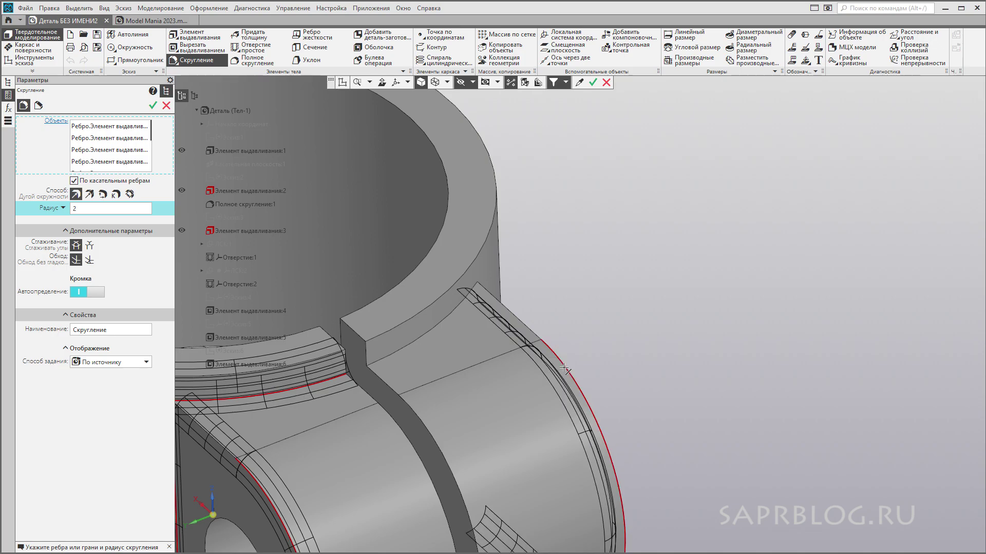
{"action": "left_click", "coordinate": [439, 323]}
Step: Inspect the part from below, add the rectangular window face, and set aside the reference drawing
{"action": "scroll", "coordinate": [589, 268], "scroll_direction": "down", "scroll_amount": 2}
{"action": "scroll", "coordinate": [589, 268], "scroll_direction": "down", "scroll_amount": 3}
{"action": "mouse_move", "coordinate": [589, 269]}
{"action": "middle_mouse_down"}
{"action": "mouse_move", "coordinate": [590, 334]}
{"action": "mouse_move", "coordinate": [625, 333]}
{"action": "middle_mouse_up"}
{"action": "scroll", "coordinate": [624, 333], "scroll_direction": "up", "scroll_amount": 3}
{"action": "scroll", "coordinate": [637, 318], "scroll_direction": "down", "scroll_amount": 3}
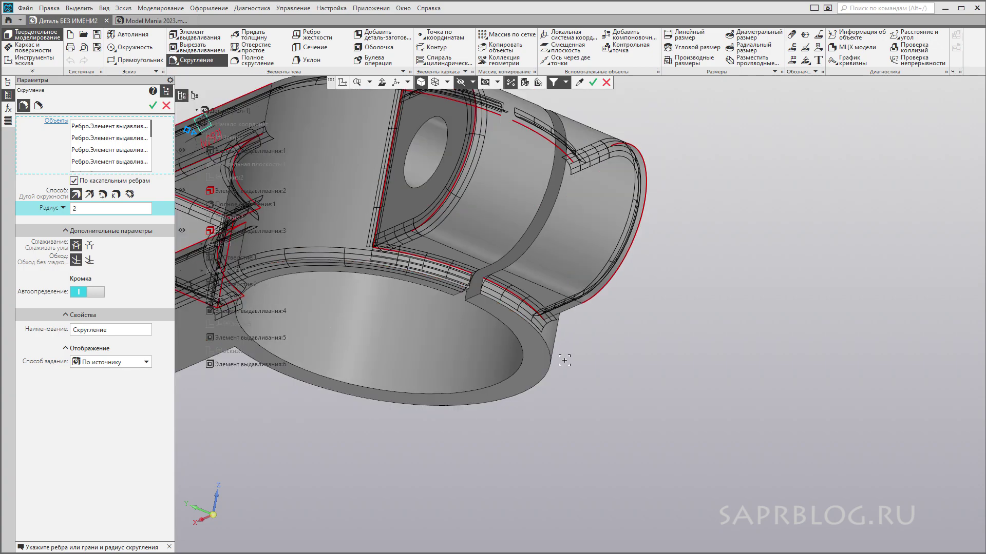
{"action": "scroll", "coordinate": [647, 302], "scroll_direction": "down", "scroll_amount": 2}
{"action": "mouse_move", "coordinate": [647, 302]}
{"action": "middle_mouse_down"}
{"action": "mouse_move", "coordinate": [565, 264]}
{"action": "mouse_move", "coordinate": [514, 333]}
{"action": "mouse_move", "coordinate": [454, 310]}
{"action": "middle_mouse_up"}
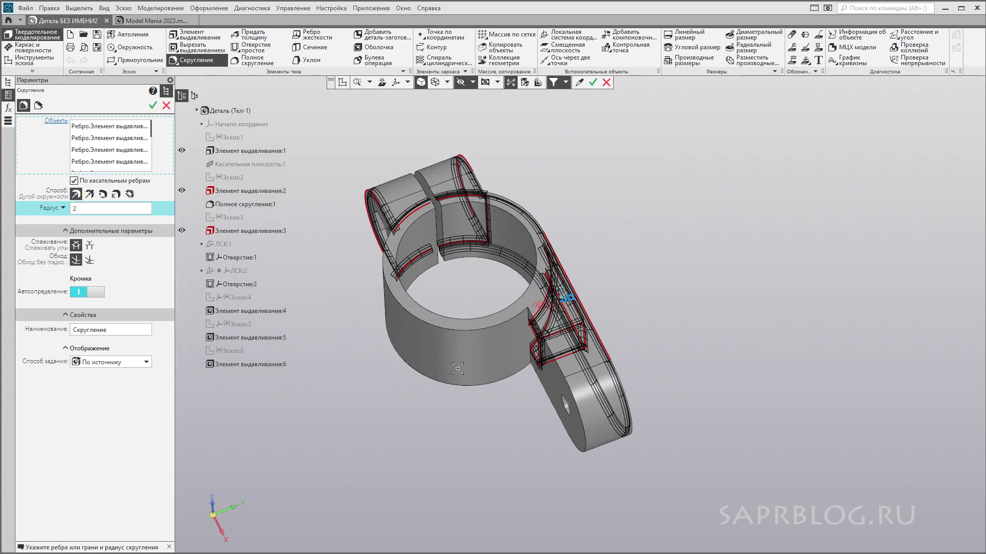
{"action": "scroll", "coordinate": [454, 309], "scroll_direction": "up", "scroll_amount": 5}
{"action": "scroll", "coordinate": [455, 310], "scroll_direction": "down", "scroll_amount": 5}
{"action": "mouse_move", "coordinate": [434, 409]}
{"action": "middle_mouse_down"}
{"action": "mouse_move", "coordinate": [461, 422]}
{"action": "mouse_move", "coordinate": [458, 319]}
{"action": "middle_mouse_up"}
{"action": "scroll", "coordinate": [457, 318], "scroll_direction": "up", "scroll_amount": 5}
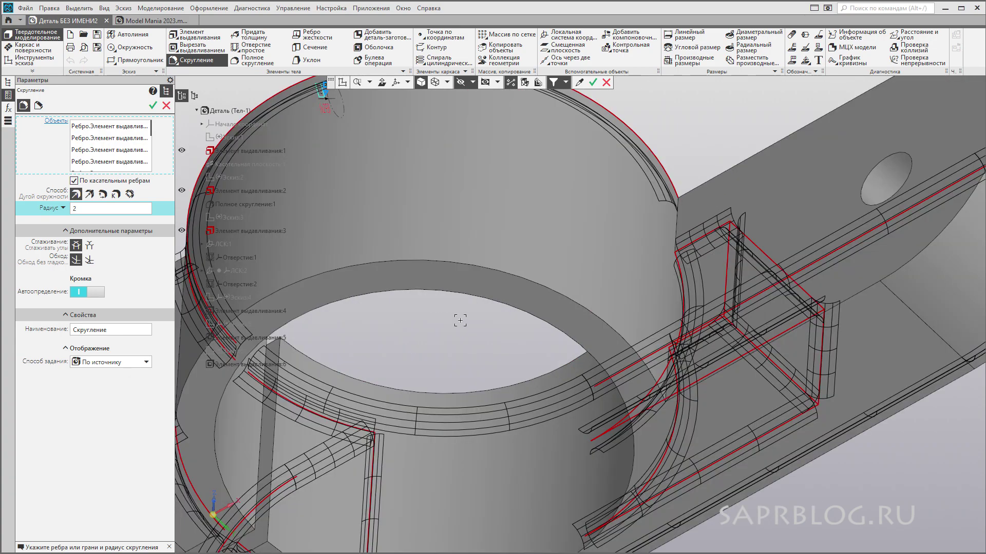
{"action": "scroll", "coordinate": [473, 266], "scroll_direction": "down", "scroll_amount": 5}
{"action": "mouse_move", "coordinate": [473, 266]}
{"action": "middle_mouse_down"}
{"action": "mouse_move", "coordinate": [820, 252]}
{"action": "mouse_move", "coordinate": [750, 270]}
{"action": "mouse_move", "coordinate": [920, 288]}
{"action": "mouse_move", "coordinate": [740, 286]}
{"action": "mouse_move", "coordinate": [820, 282]}
{"action": "mouse_move", "coordinate": [768, 304]}
{"action": "mouse_move", "coordinate": [935, 288]}
{"action": "mouse_move", "coordinate": [788, 294]}
{"action": "middle_mouse_up"}
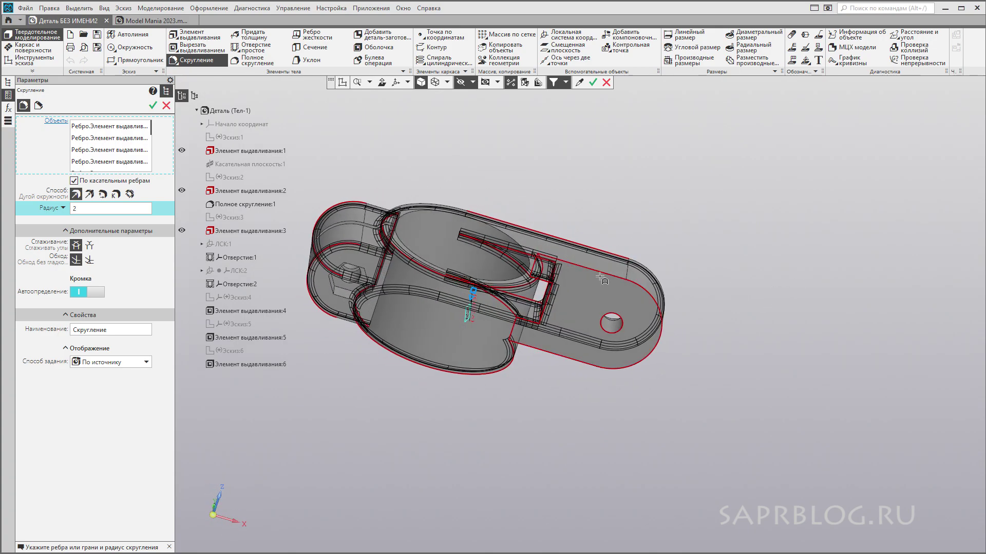
{"action": "mouse_move", "coordinate": [600, 274]}
{"action": "middle_mouse_down"}
{"action": "mouse_move", "coordinate": [708, 357]}
{"action": "mouse_move", "coordinate": [493, 252]}
{"action": "middle_mouse_up"}
{"action": "scroll", "coordinate": [493, 252], "scroll_direction": "up", "scroll_amount": 2}
{"action": "scroll", "coordinate": [493, 251], "scroll_direction": "up", "scroll_amount": 2}
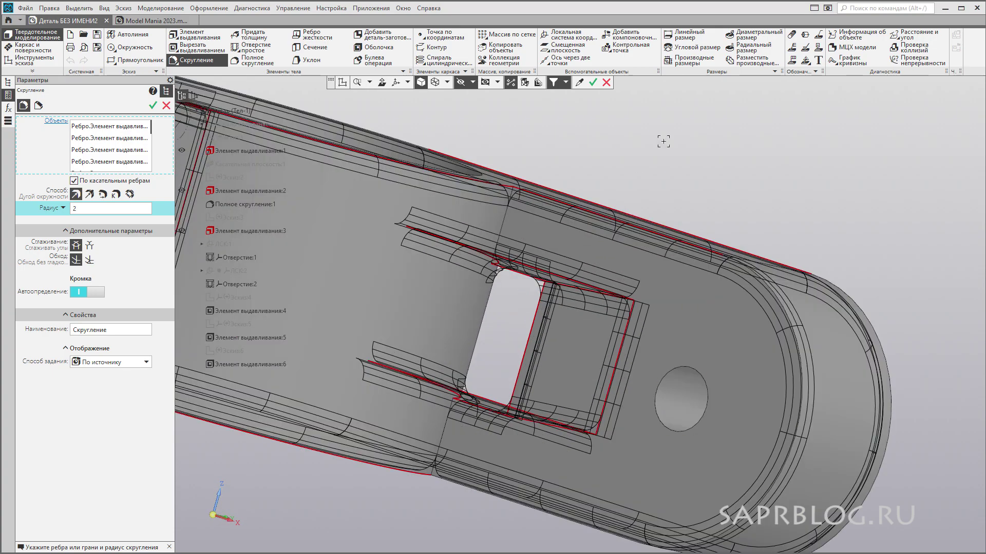
{"action": "scroll", "coordinate": [493, 252], "scroll_direction": "up", "scroll_amount": 2}
{"action": "middle_click_drag", "start_coordinate": [631, 182], "coordinate": [697, 160]}
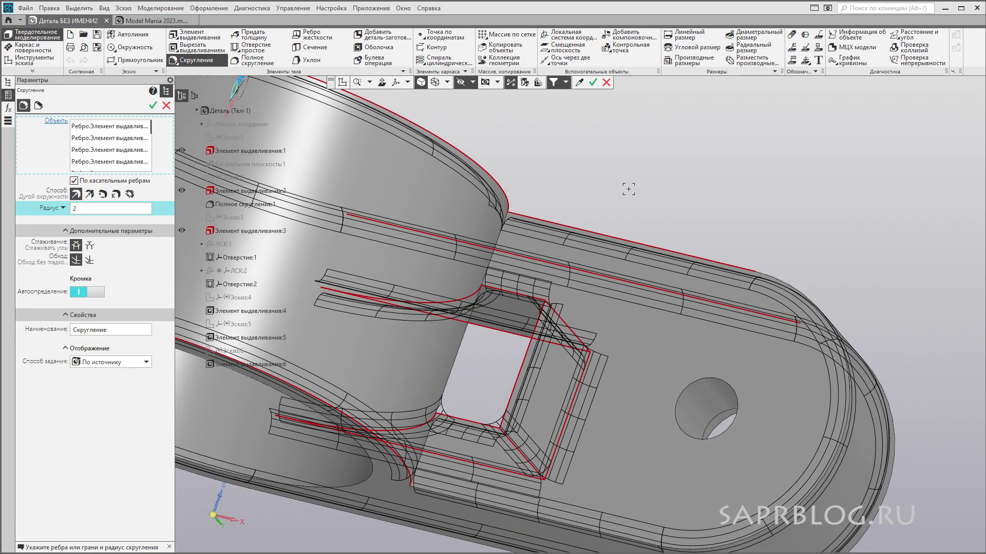
{"action": "left_click", "coordinate": [500, 239]}
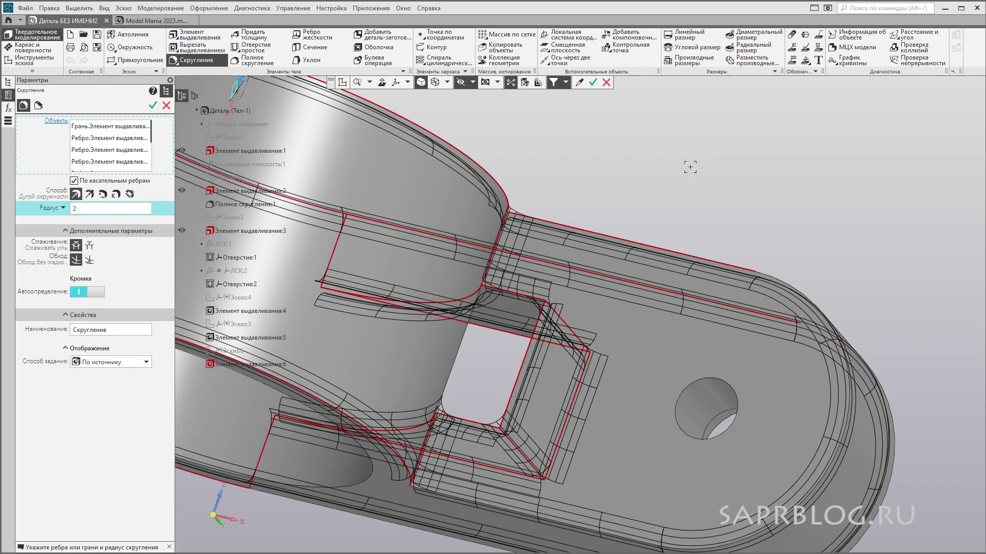
{"action": "scroll", "coordinate": [690, 167], "scroll_direction": "down", "scroll_amount": 3}
{"action": "mouse_move", "coordinate": [660, 202]}
{"action": "middle_mouse_down"}
{"action": "mouse_move", "coordinate": [704, 187]}
{"action": "mouse_move", "coordinate": [716, 194]}
{"action": "middle_mouse_up"}
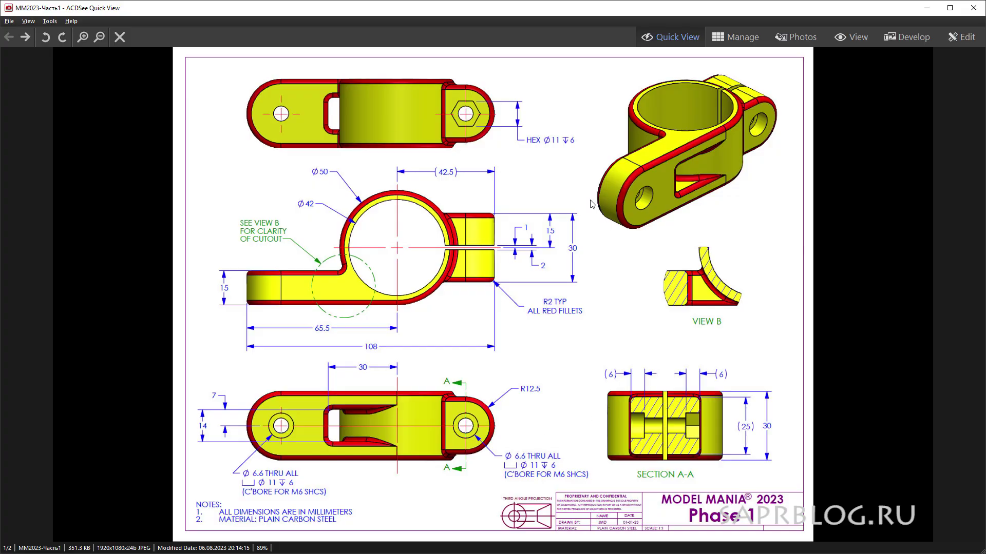
{"action": "left_click", "coordinate": [927, 9]}
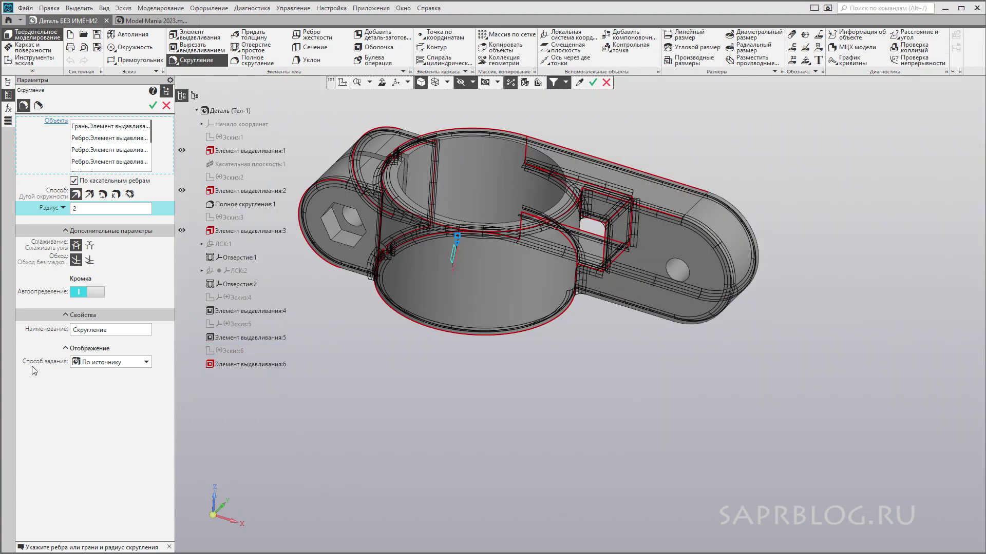
Step: Set the fillet colour manually to red and create the 2 mm Скругление:1
{"action": "left_click", "coordinate": [143, 365]}
{"action": "left_click", "coordinate": [110, 400]}
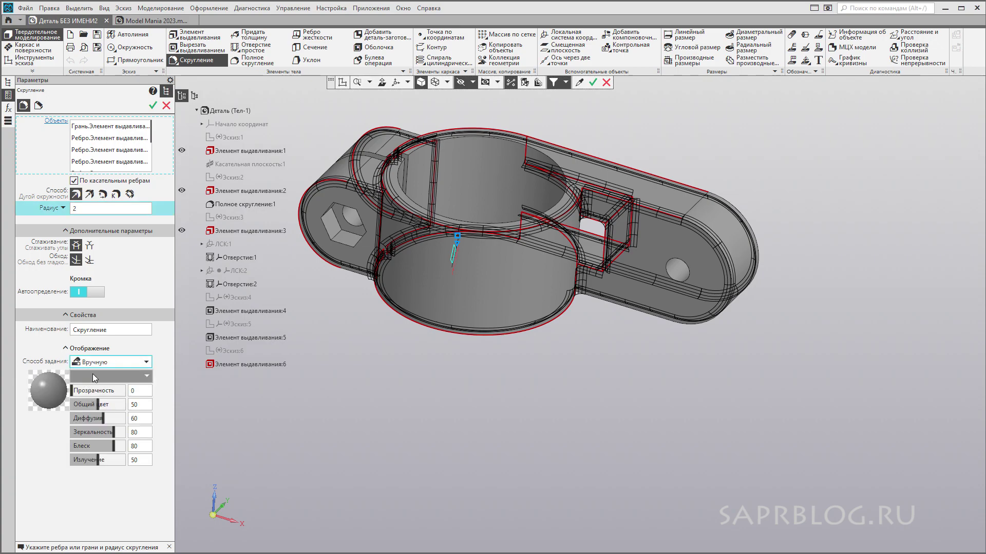
{"action": "left_click", "coordinate": [93, 375]}
{"action": "left_click", "coordinate": [116, 399]}
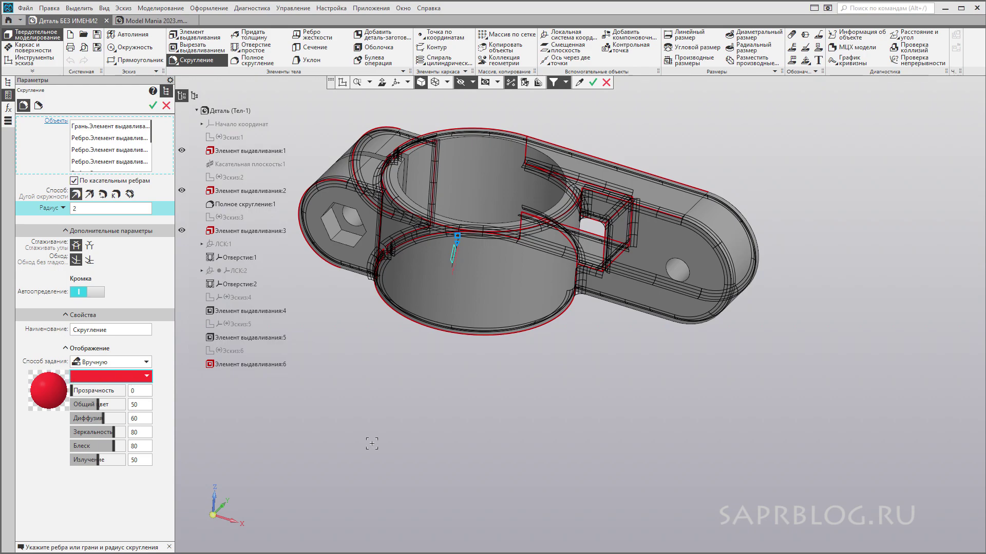
{"action": "key", "text": "ctrl+Return"}
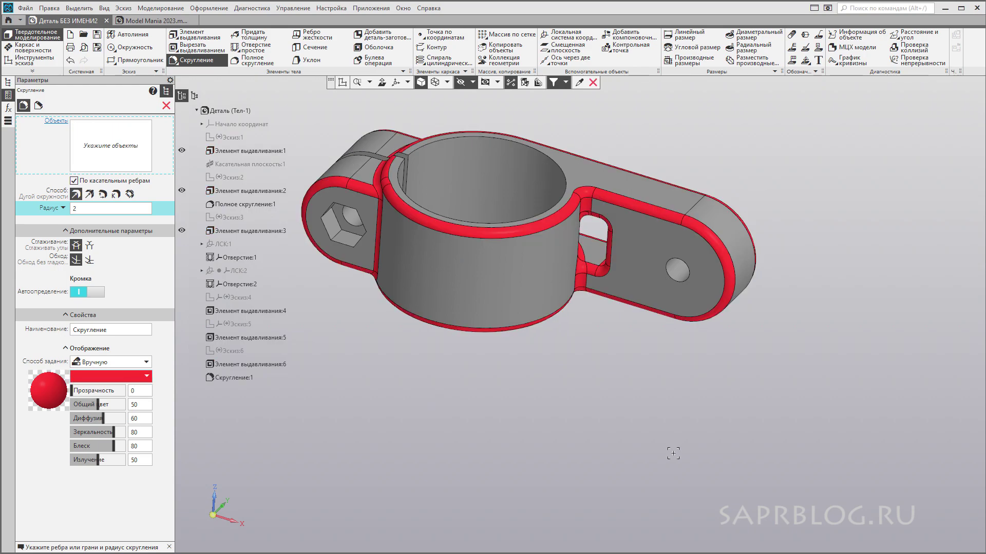
{"action": "mouse_move", "coordinate": [802, 298]}
{"action": "middle_mouse_down"}
{"action": "mouse_move", "coordinate": [658, 444]}
{"action": "mouse_move", "coordinate": [513, 308]}
{"action": "middle_mouse_up"}
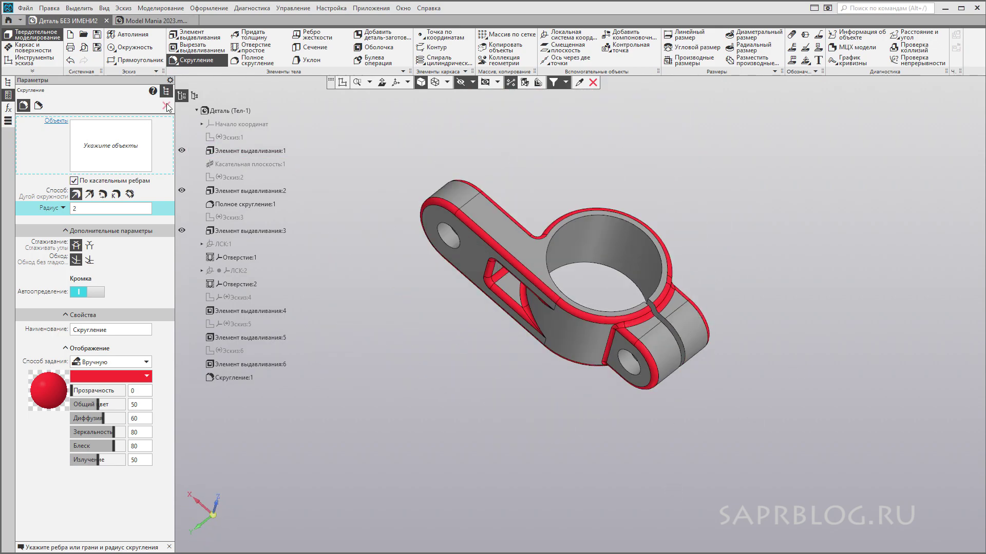
Step: Colour the clamp body yellow through the model's properties
{"action": "left_click", "coordinate": [165, 105]}
{"action": "right_click", "coordinate": [216, 166]}
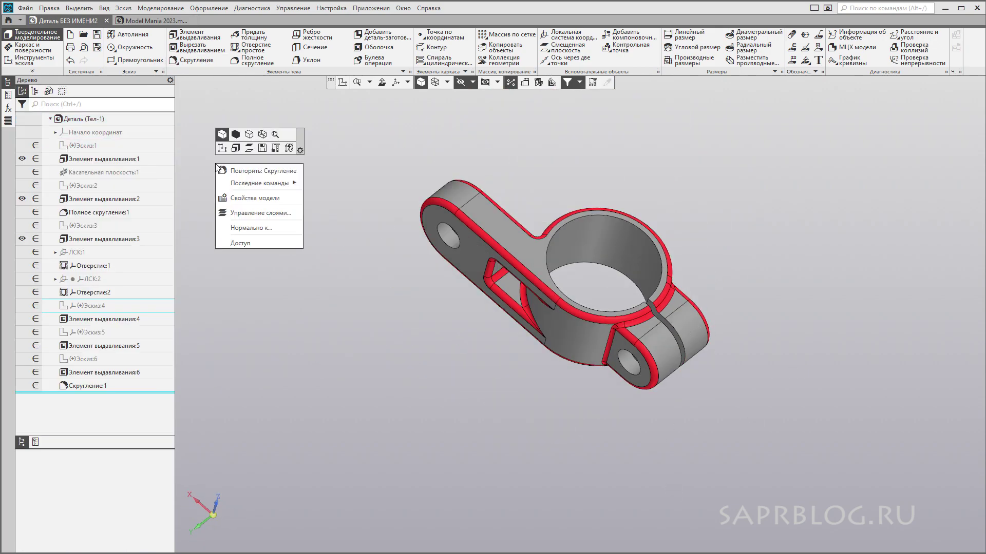
{"action": "left_click", "coordinate": [251, 196]}
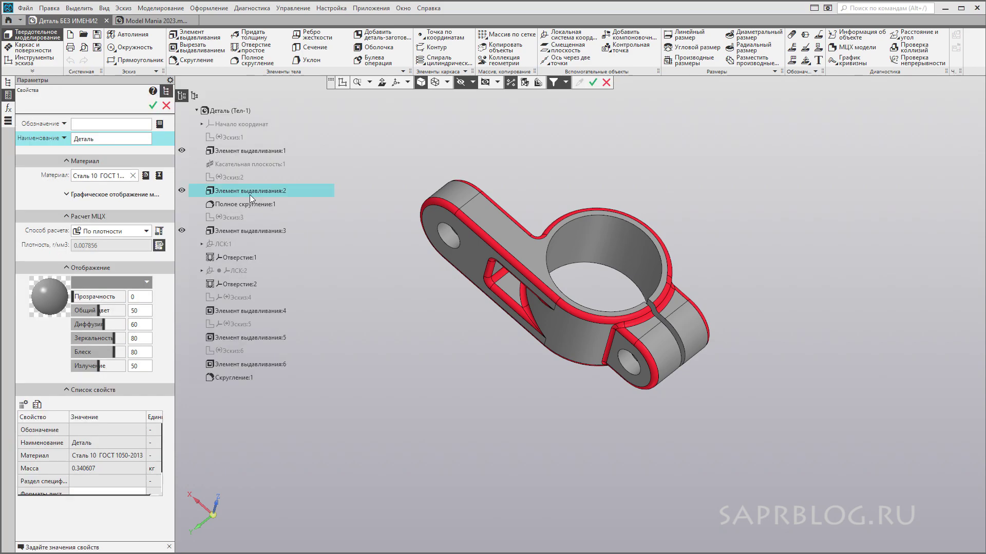
{"action": "left_click", "coordinate": [145, 283]}
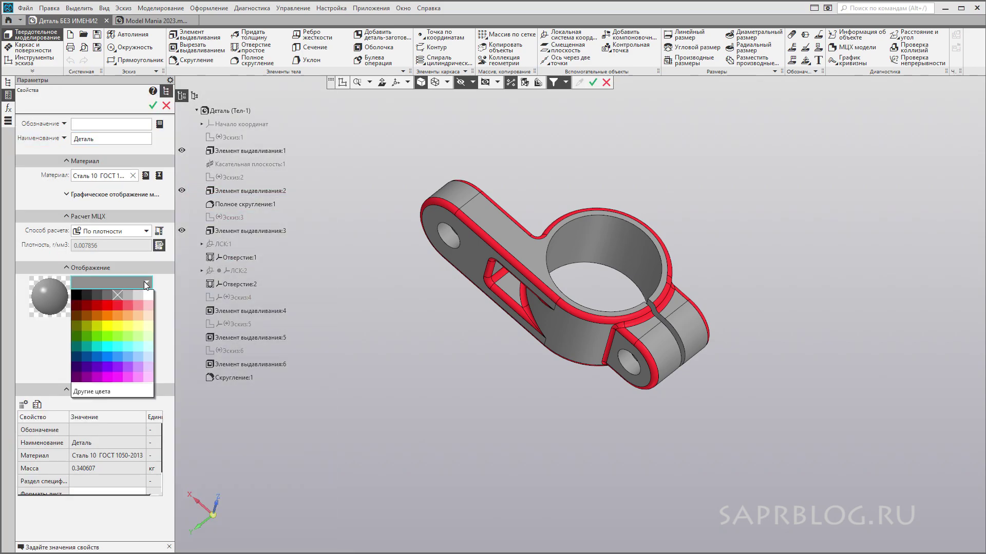
{"action": "left_click", "coordinate": [128, 326]}
{"action": "key", "text": "ctrl+Return"}
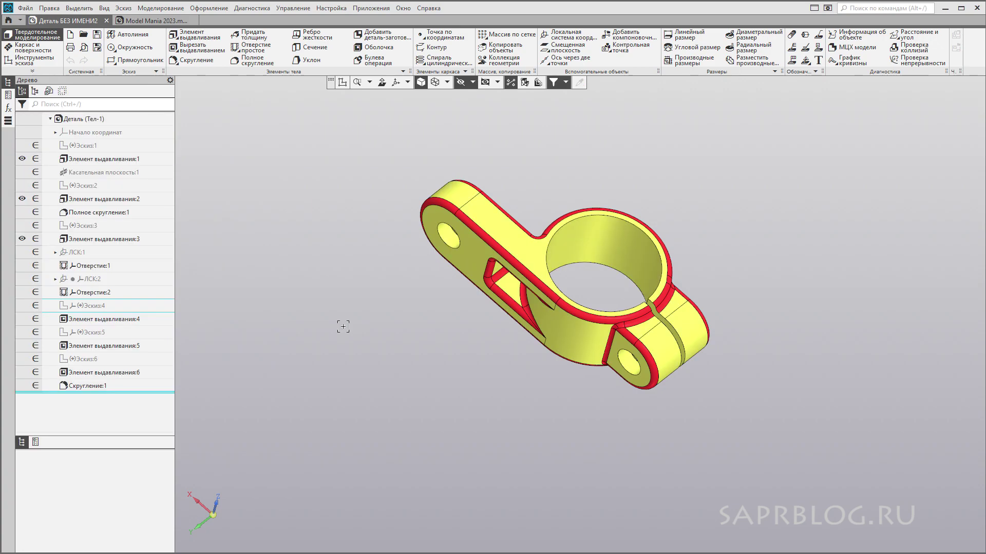
{"action": "mouse_move", "coordinate": [780, 284]}
{"action": "middle_mouse_down"}
{"action": "mouse_move", "coordinate": [825, 176]}
{"action": "mouse_move", "coordinate": [781, 246]}
{"action": "mouse_move", "coordinate": [678, 214]}
{"action": "mouse_move", "coordinate": [693, 286]}
{"action": "mouse_move", "coordinate": [712, 229]}
{"action": "mouse_move", "coordinate": [702, 229]}
{"action": "middle_mouse_up"}
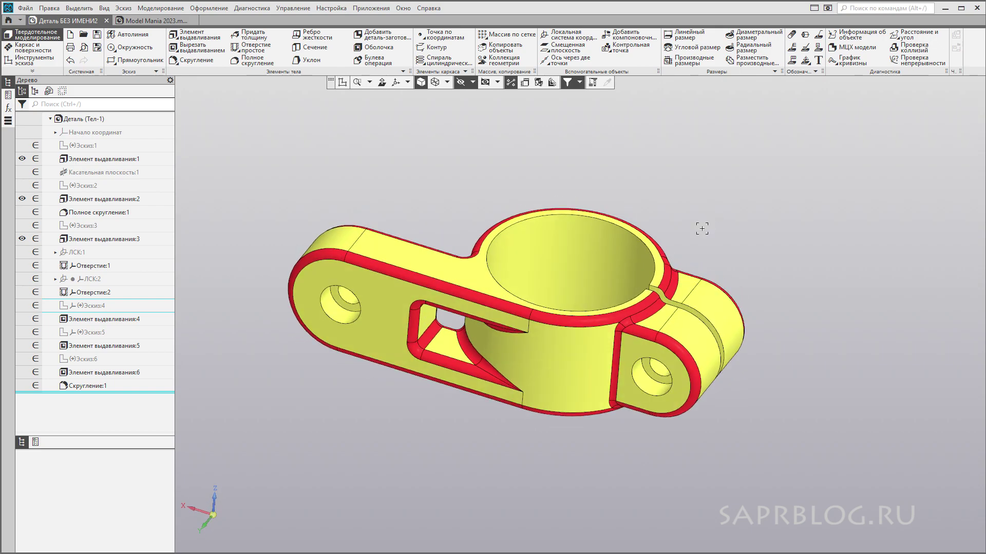
{"action": "left_click", "coordinate": [66, 119]}
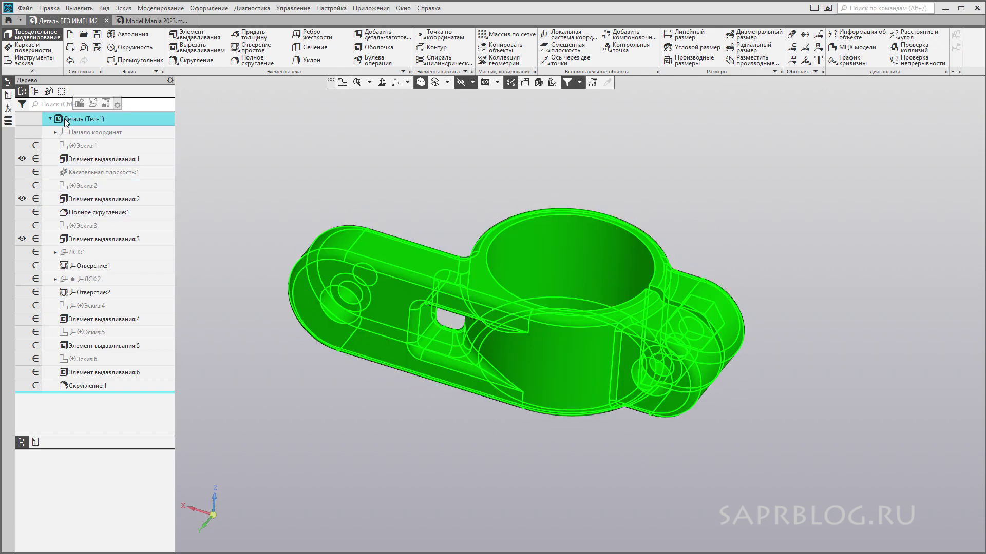
{"action": "left_click", "coordinate": [36, 442]}
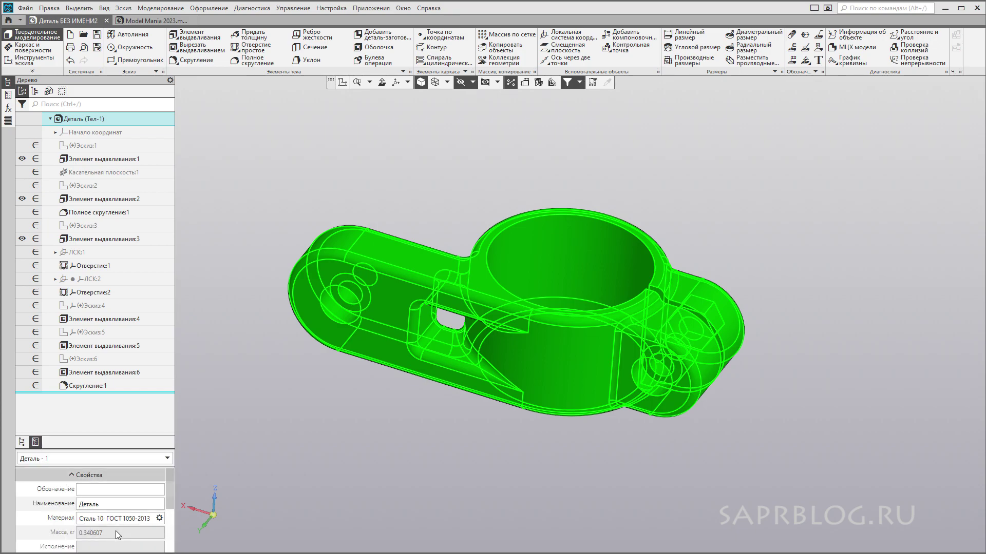
{"action": "scroll", "coordinate": [83, 526], "scroll_direction": "down", "scroll_amount": 1}
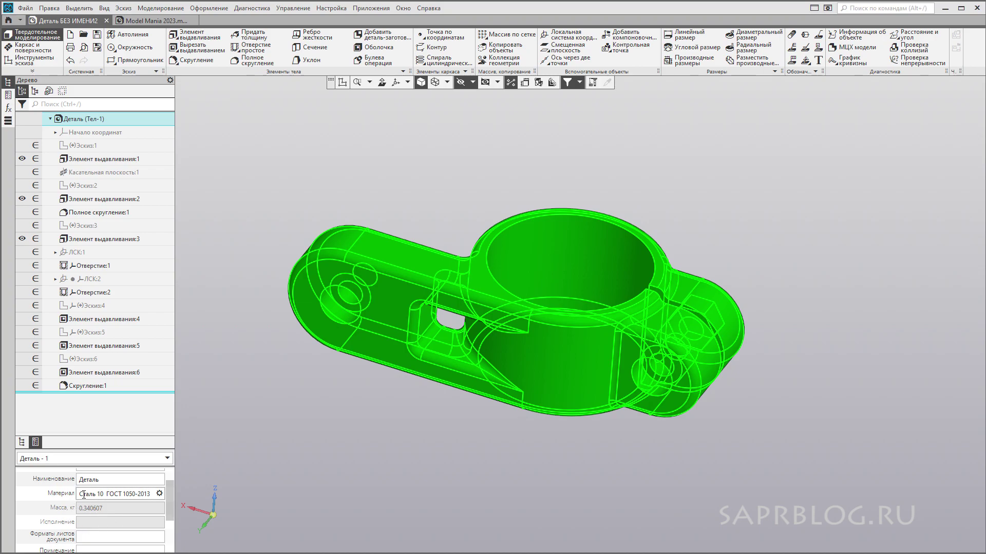
{"action": "left_click", "coordinate": [682, 189]}
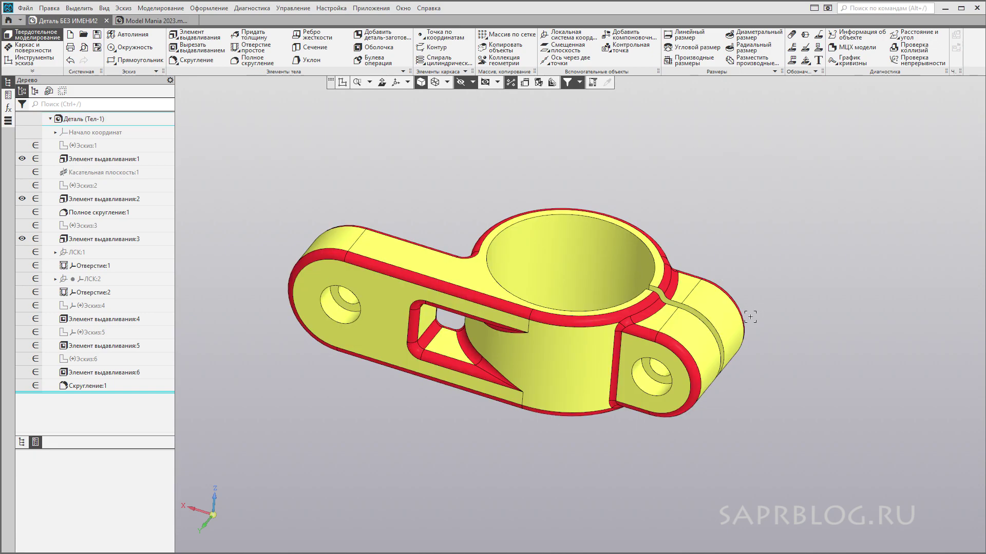
{"action": "scroll", "coordinate": [750, 317], "scroll_direction": "up", "scroll_amount": 1}
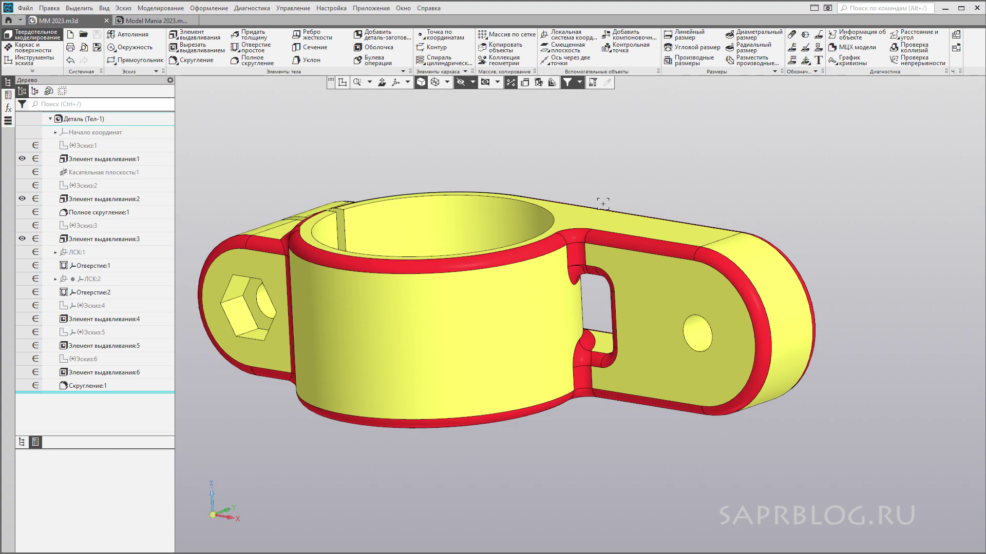
{"action": "mouse_move", "coordinate": [432, 167]}
{"action": "middle_mouse_down"}
{"action": "mouse_move", "coordinate": [693, 149]}
{"action": "mouse_move", "coordinate": [657, 261]}
{"action": "middle_mouse_up"}
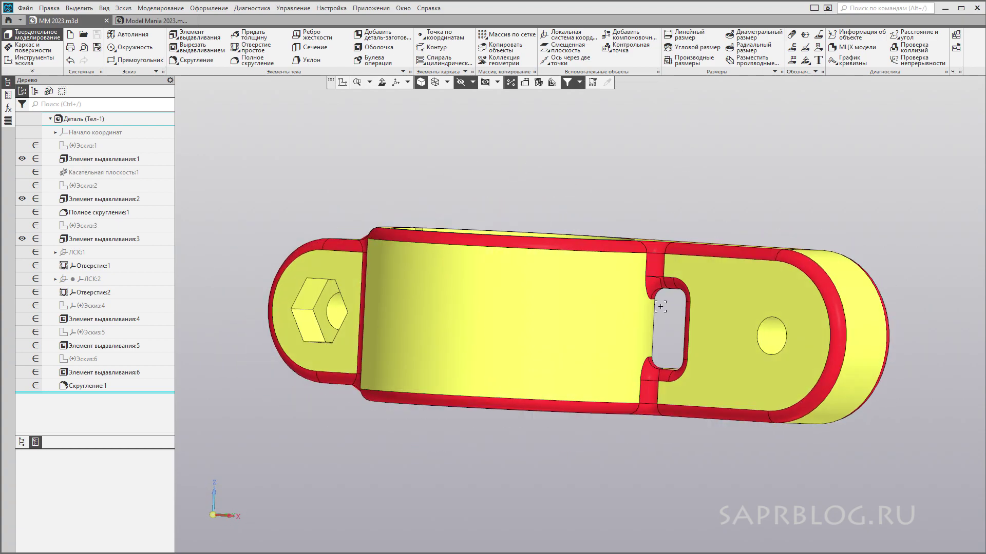
{"action": "scroll", "coordinate": [656, 261], "scroll_direction": "up", "scroll_amount": 5}
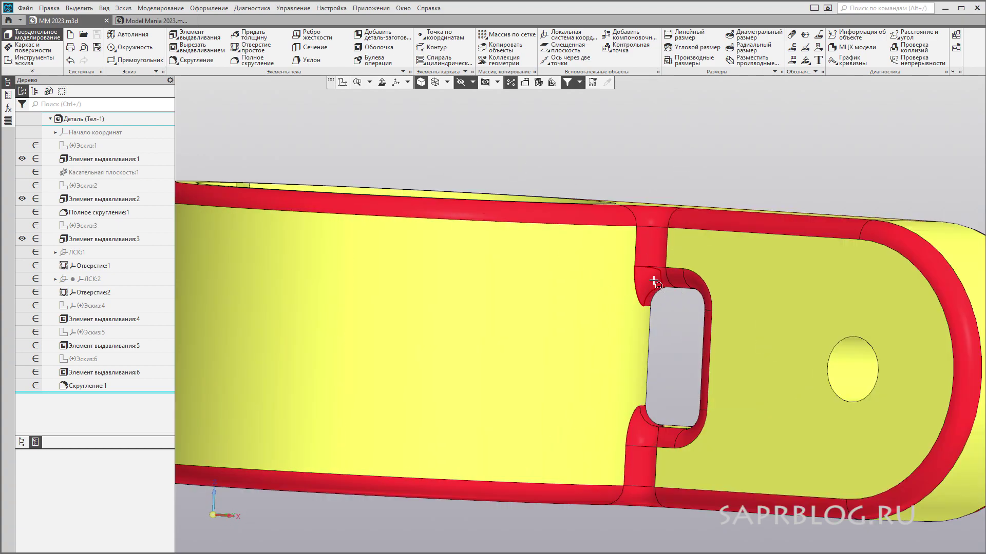
{"action": "mouse_move", "coordinate": [704, 147]}
{"action": "middle_mouse_down"}
{"action": "mouse_move", "coordinate": [723, 128]}
{"action": "mouse_move", "coordinate": [701, 138]}
{"action": "middle_mouse_up"}
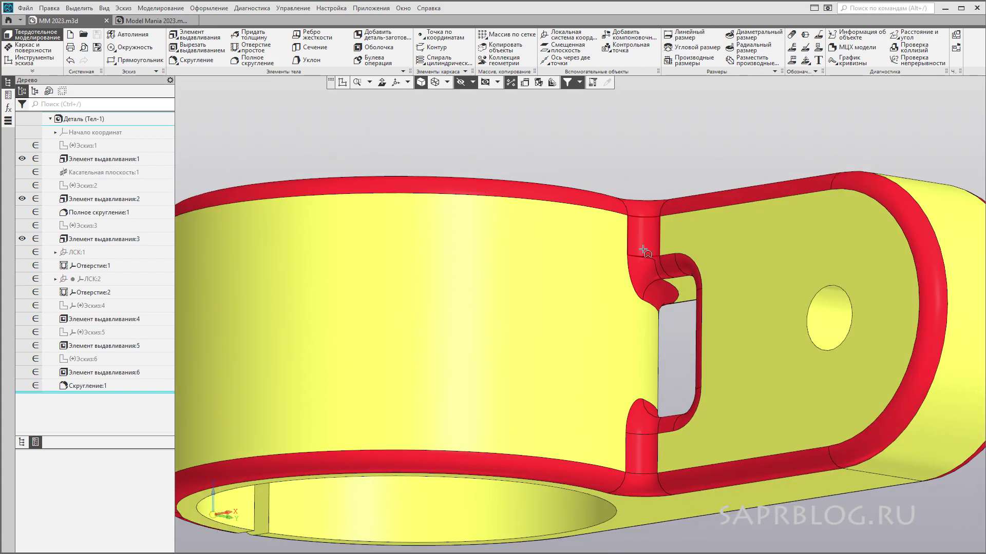
{"action": "left_click", "coordinate": [142, 21]}
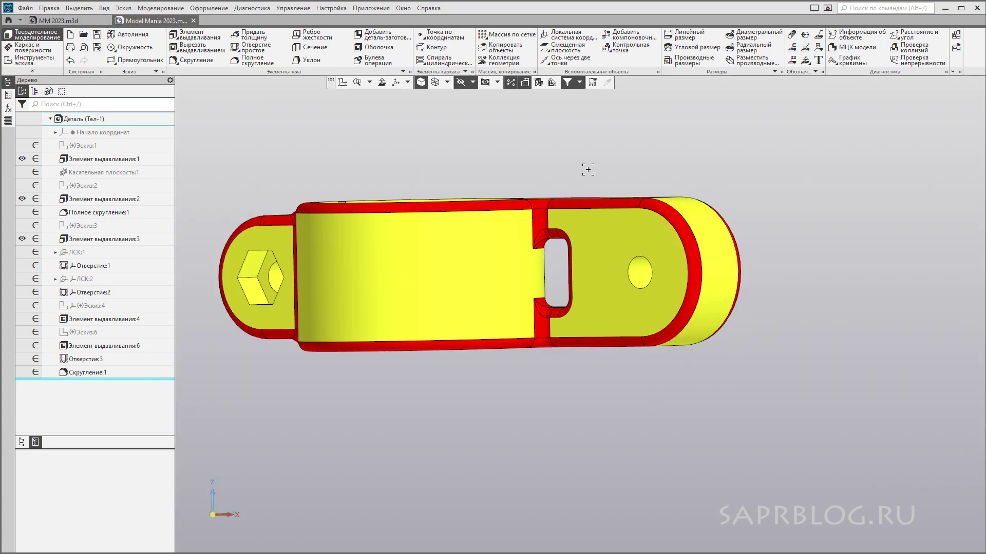
{"action": "middle_click_drag", "start_coordinate": [520, 172], "coordinate": [568, 149]}
{"action": "scroll", "coordinate": [590, 181], "scroll_direction": "up", "scroll_amount": 1}
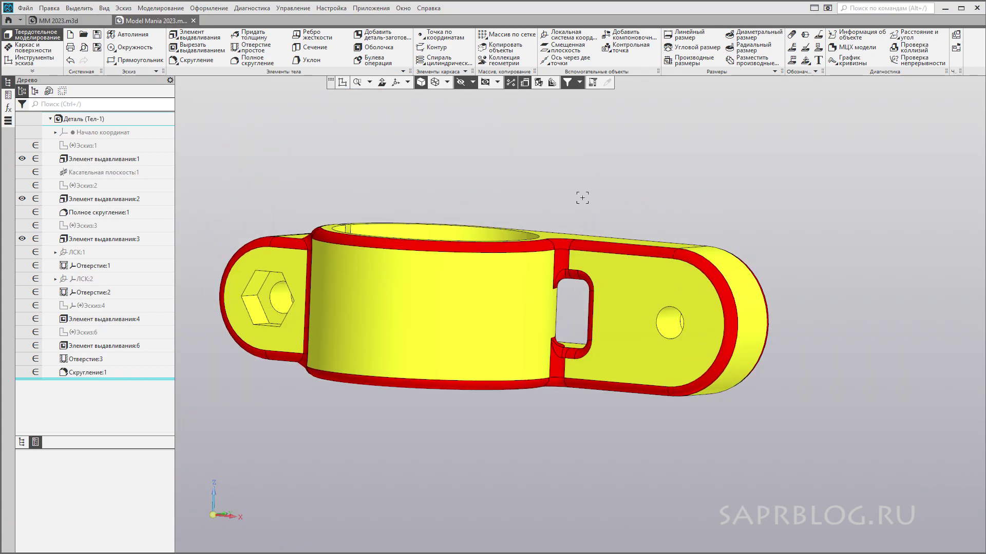
{"action": "scroll", "coordinate": [581, 199], "scroll_direction": "up", "scroll_amount": 3}
{"action": "scroll", "coordinate": [601, 180], "scroll_direction": "up", "scroll_amount": 2}
{"action": "mouse_move", "coordinate": [601, 180]}
{"action": "middle_mouse_down"}
{"action": "mouse_move", "coordinate": [610, 177]}
{"action": "mouse_move", "coordinate": [602, 199]}
{"action": "middle_mouse_up"}
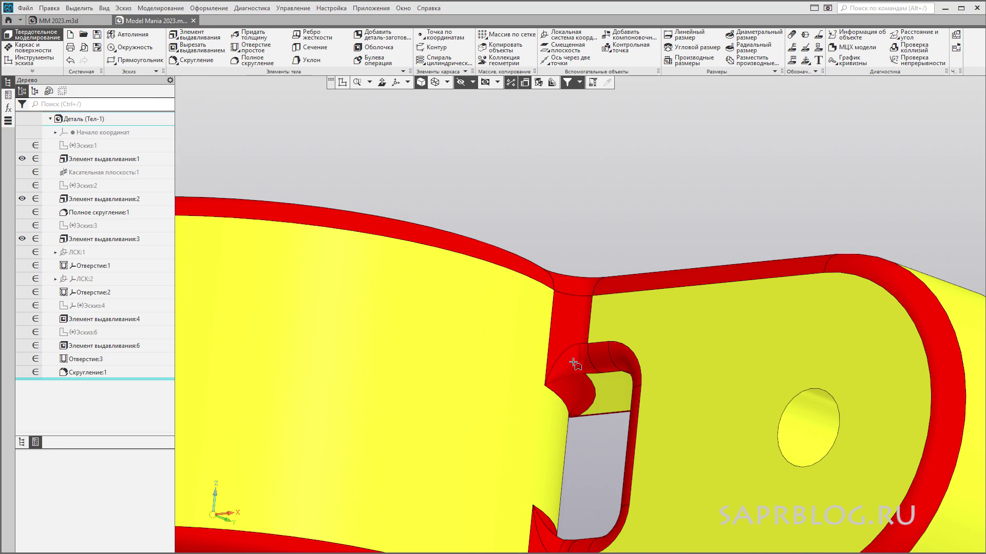
{"action": "left_click", "coordinate": [85, 122]}
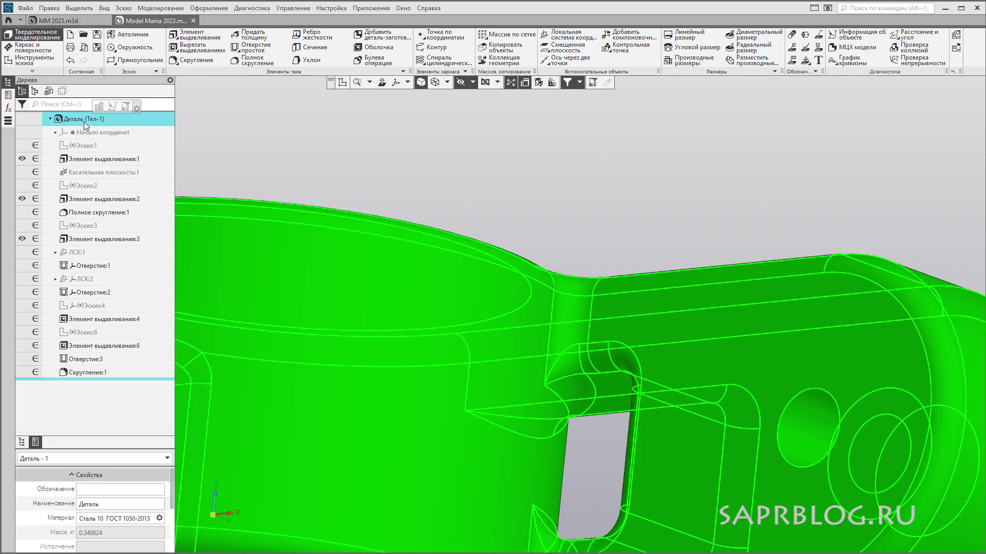
{"action": "scroll", "coordinate": [97, 518], "scroll_direction": "down", "scroll_amount": 1}
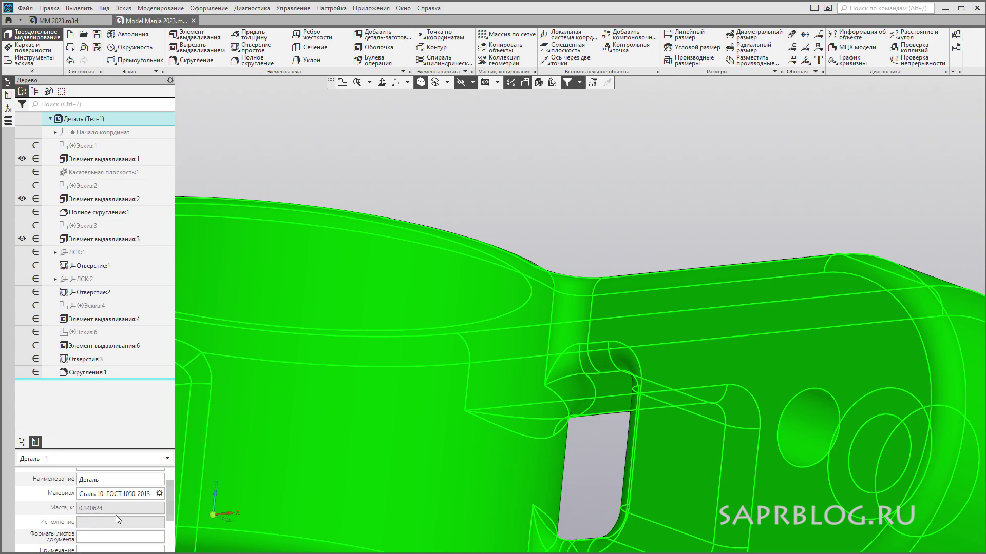
{"action": "key", "text": "Escape"}
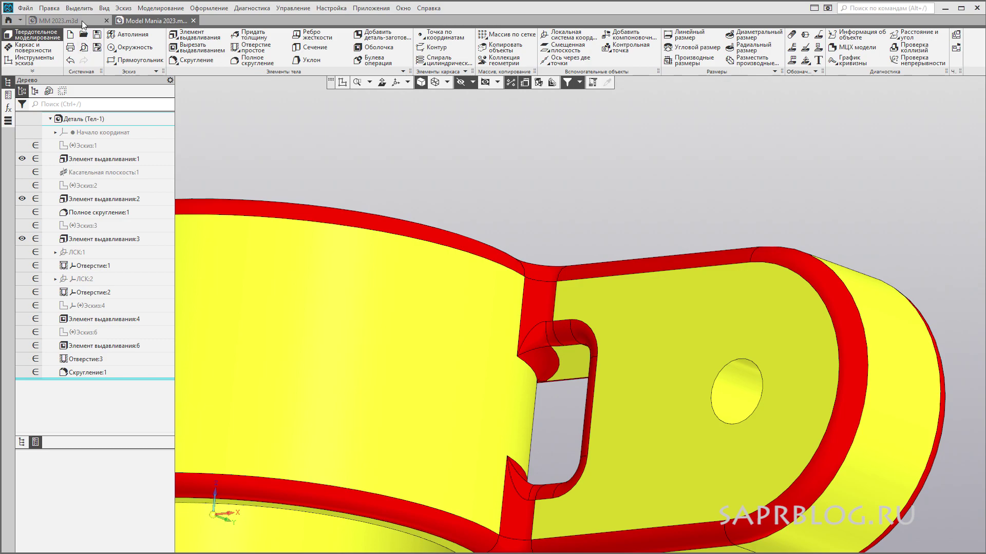
{"action": "left_click", "coordinate": [81, 21]}
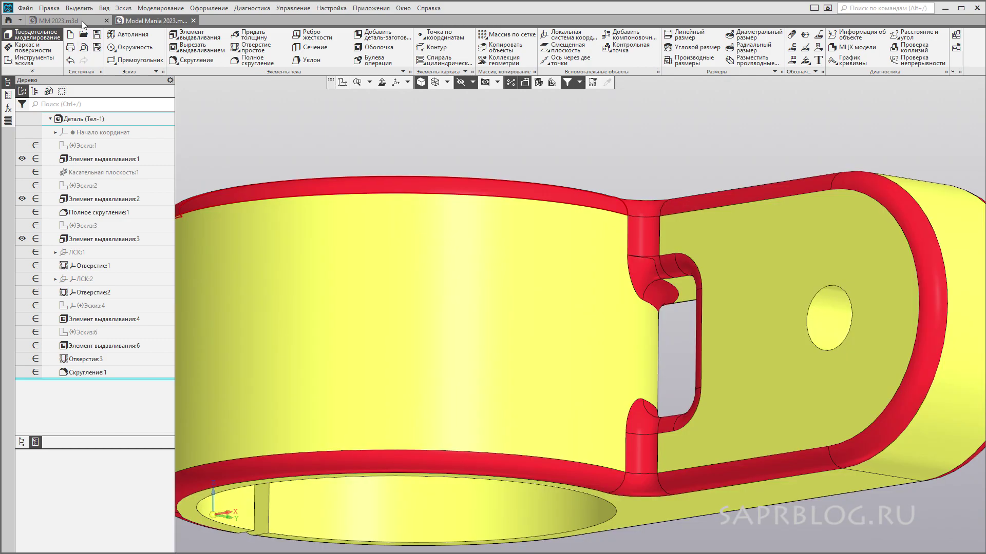
{"action": "left_click", "coordinate": [81, 117]}
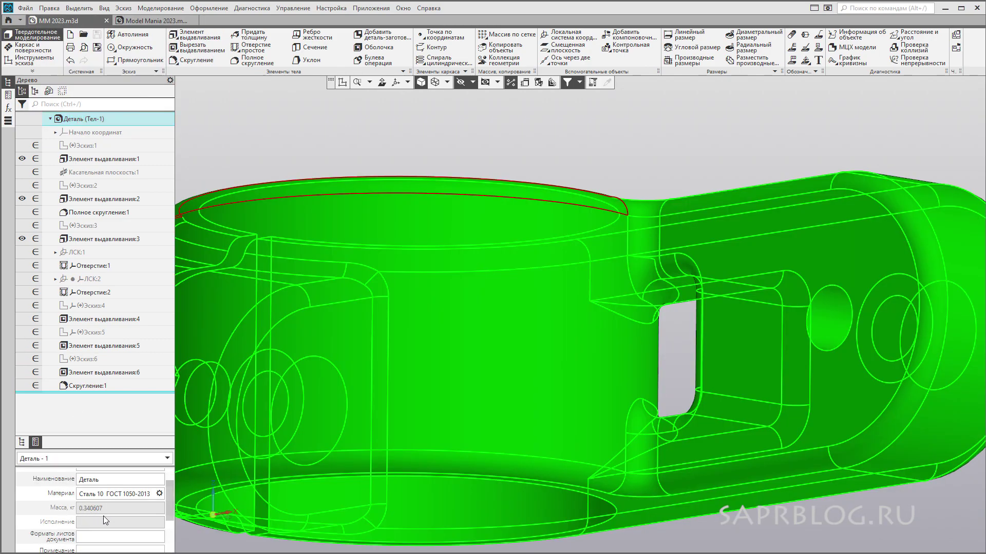
{"action": "left_click", "coordinate": [693, 171]}
{"action": "scroll", "coordinate": [660, 231], "scroll_direction": "up", "scroll_amount": 5}
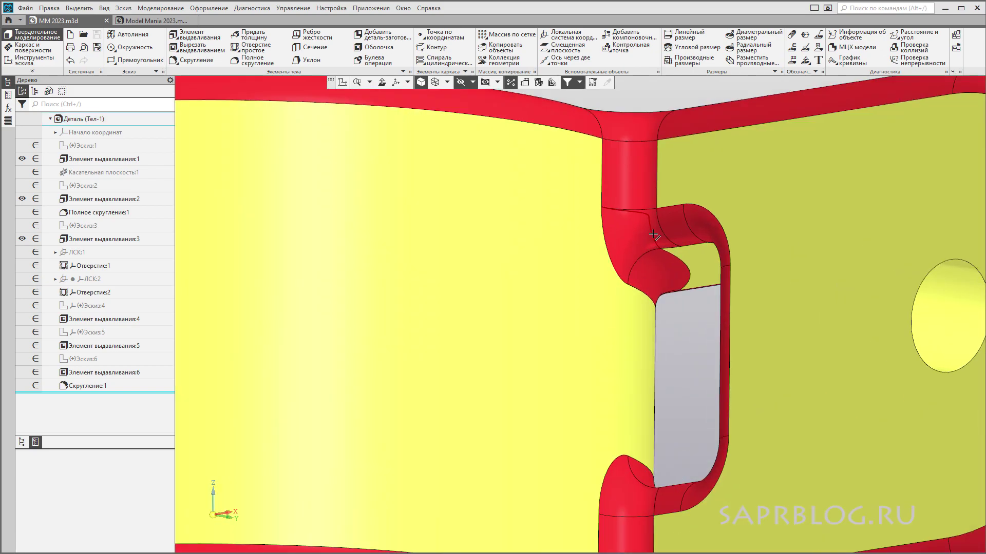
{"action": "scroll", "coordinate": [661, 231], "scroll_direction": "down", "scroll_amount": 3}
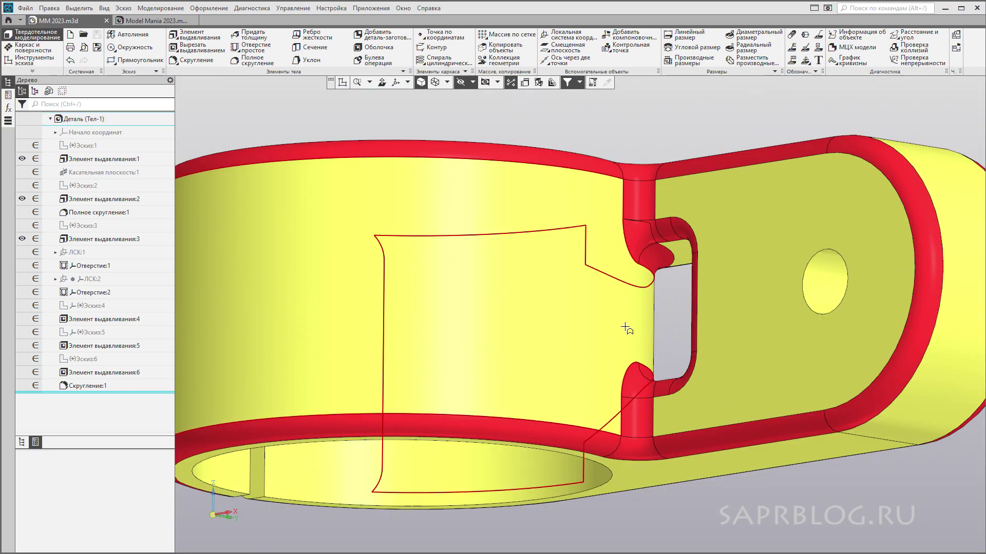
{"action": "mouse_move", "coordinate": [610, 198]}
{"action": "middle_mouse_down"}
{"action": "mouse_move", "coordinate": [646, 117]}
{"action": "mouse_move", "coordinate": [605, 138]}
{"action": "mouse_move", "coordinate": [621, 180]}
{"action": "mouse_move", "coordinate": [768, 220]}
{"action": "middle_mouse_up"}
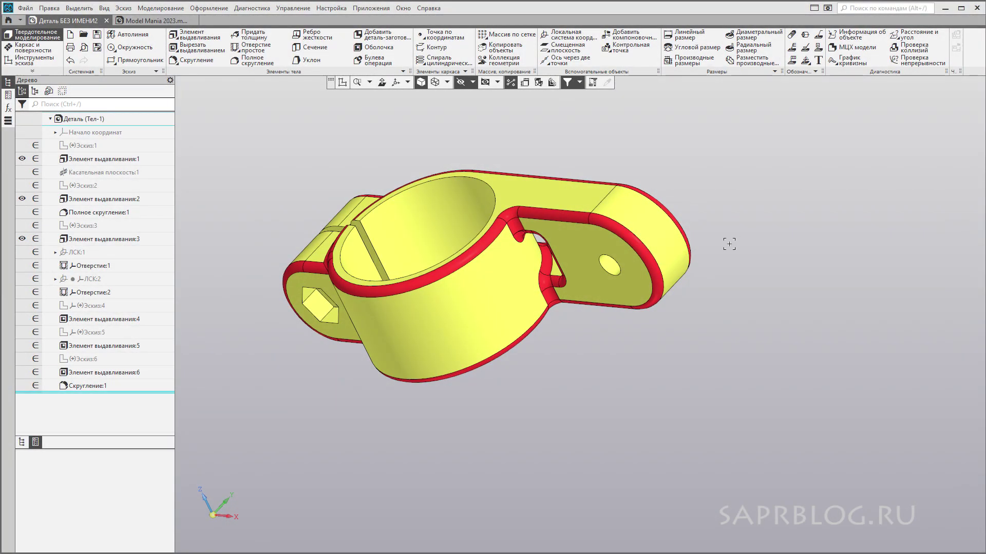
{"action": "mouse_move", "coordinate": [616, 221]}
{"action": "middle_mouse_down"}
{"action": "mouse_move", "coordinate": [661, 205]}
{"action": "mouse_move", "coordinate": [611, 248]}
{"action": "mouse_move", "coordinate": [621, 226]}
{"action": "mouse_move", "coordinate": [612, 214]}
{"action": "middle_mouse_up"}
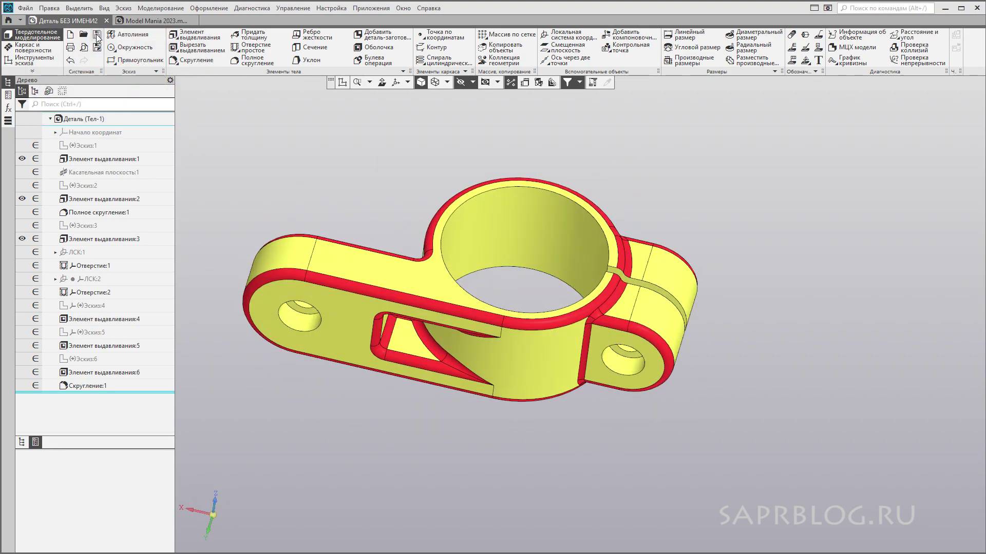
Step: Save the part as 'MM 2023', replacing 'Model Mania' in the file name
{"action": "left_click", "coordinate": [106, 20]}
{"action": "left_click", "coordinate": [445, 422]}
{"action": "left_click_drag", "start_coordinate": [445, 422], "coordinate": [389, 421]}
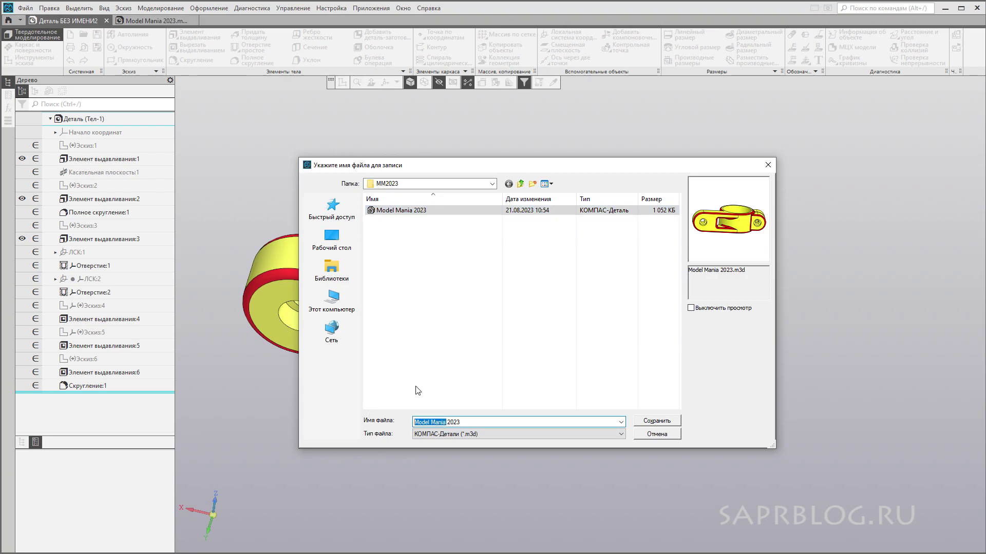
{"action": "type", "text": "MM"}
{"action": "left_click", "coordinate": [671, 422]}
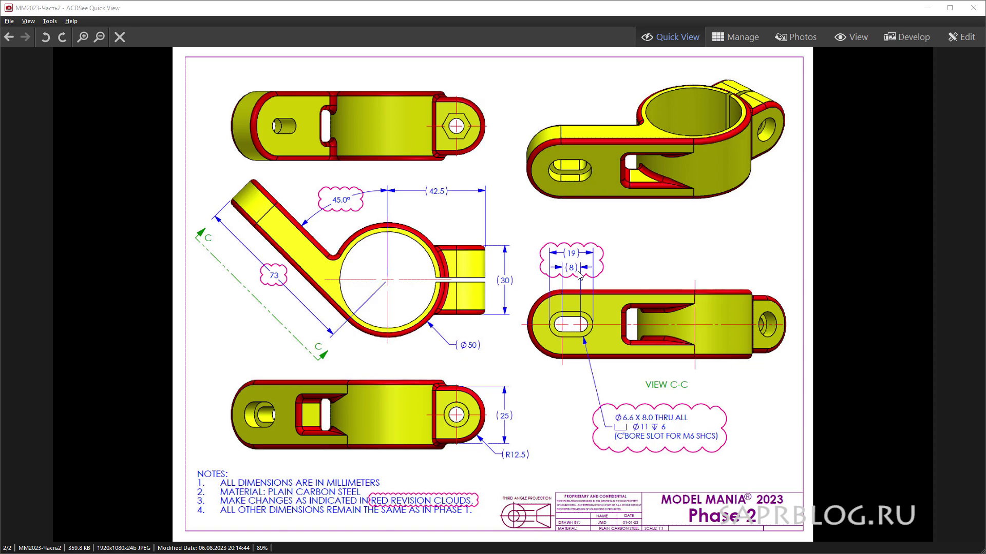
Step: Save the clamp model as a new variant file, leaving the original MM 2023 part untouched
{"action": "scroll", "coordinate": [593, 299], "scroll_direction": "up", "scroll_amount": 2, "text": "ctrl"}
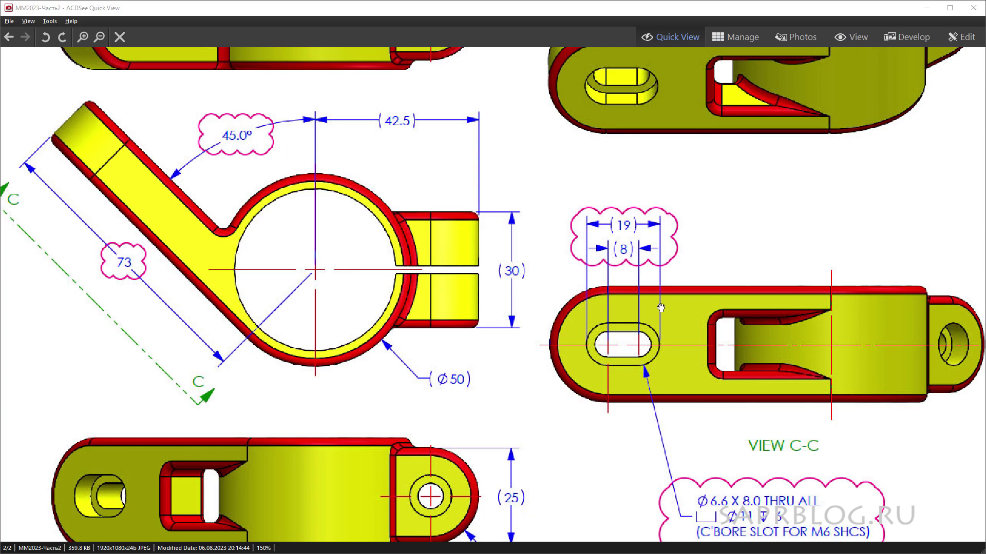
{"action": "left_click_drag", "start_coordinate": [755, 496], "coordinate": [778, 426]}
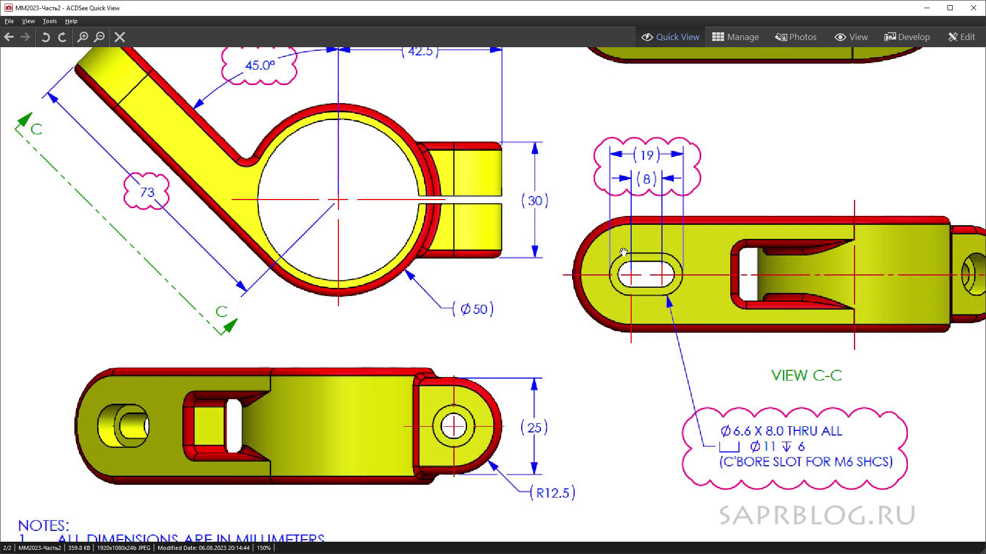
{"action": "scroll", "coordinate": [606, 327], "scroll_direction": "down", "scroll_amount": 3}
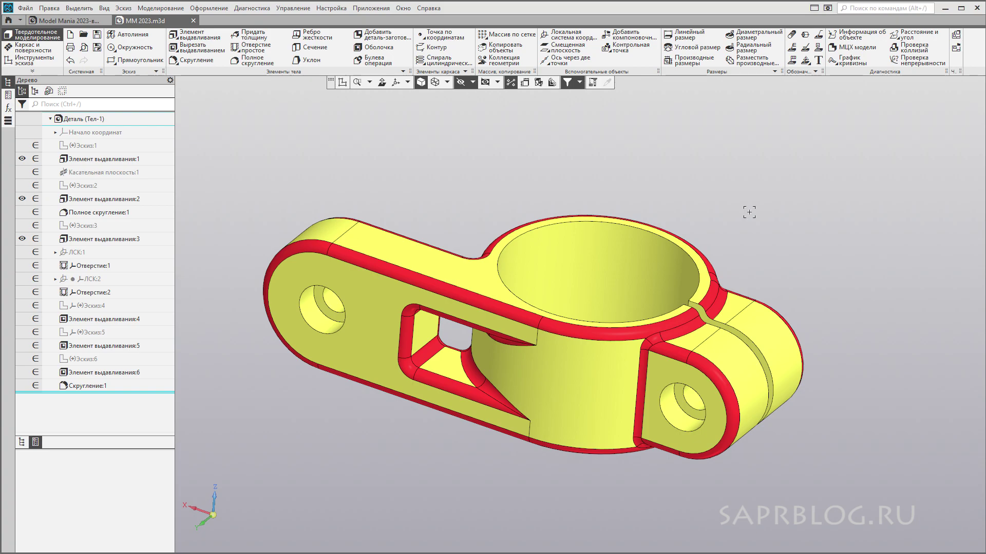
{"action": "left_click", "coordinate": [26, 7]}
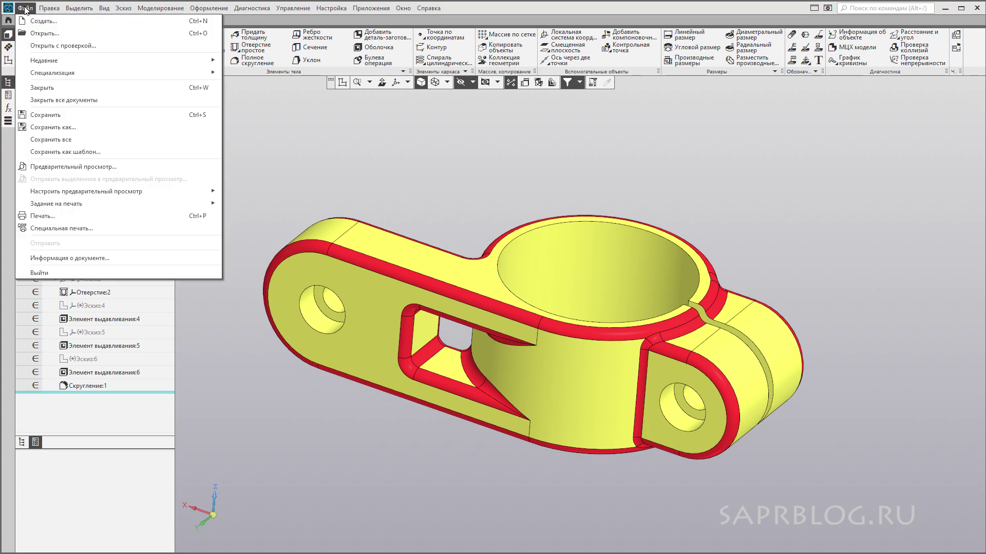
{"action": "left_click", "coordinate": [54, 126]}
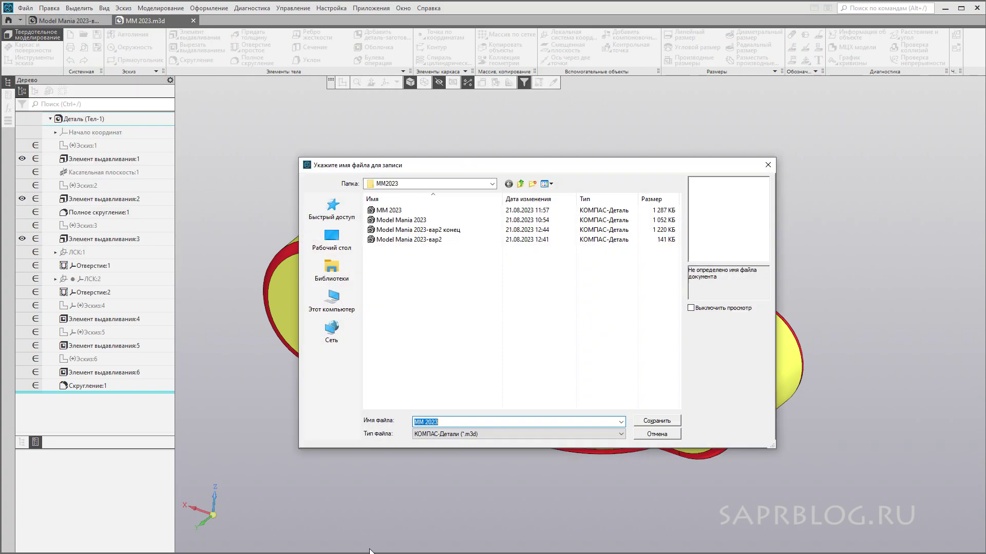
{"action": "left_click", "coordinate": [460, 423]}
{"action": "type", "text": "вариант2"}
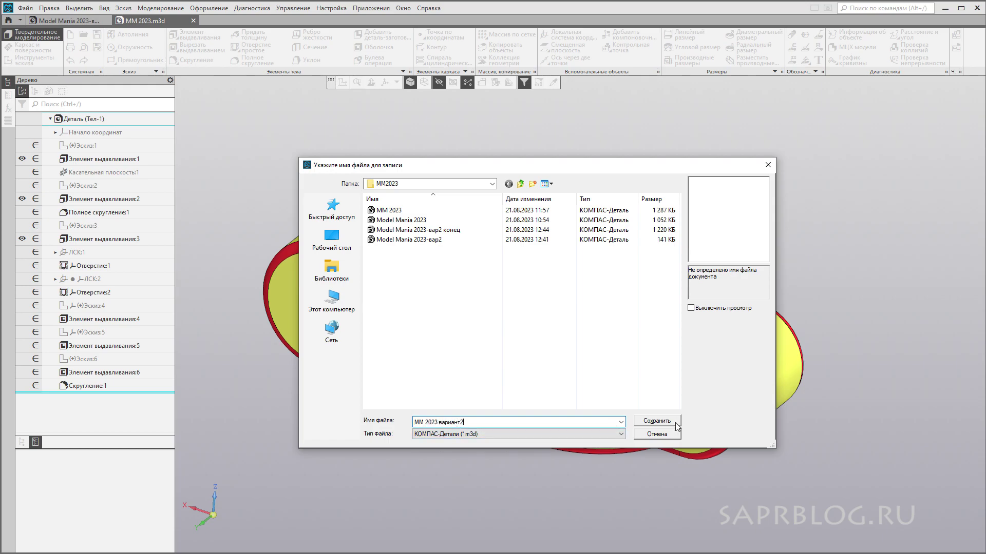
{"action": "left_click", "coordinate": [676, 423]}
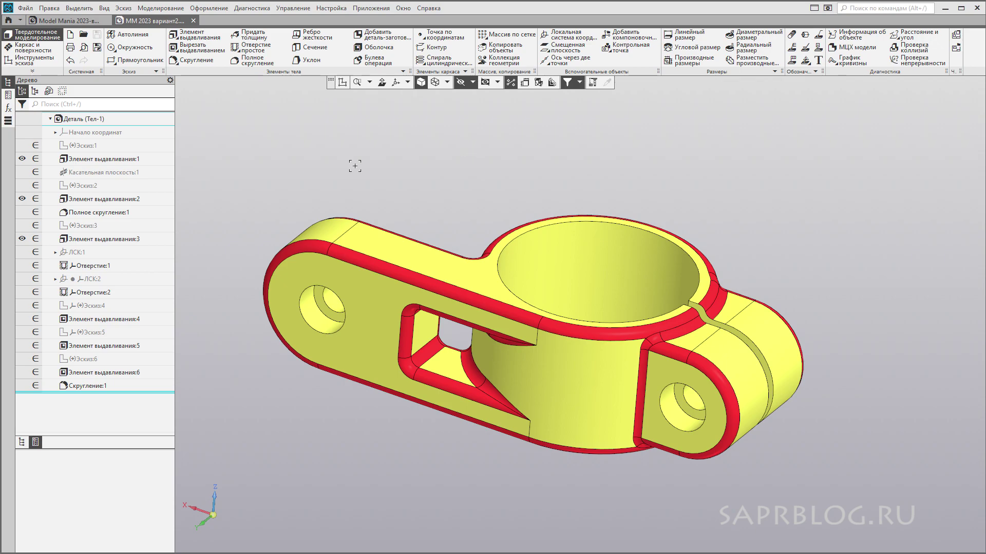
Step: Set the Касательная плоскость:1 angle to -45° and rebuild the clamp
{"action": "left_click", "coordinate": [114, 170]}
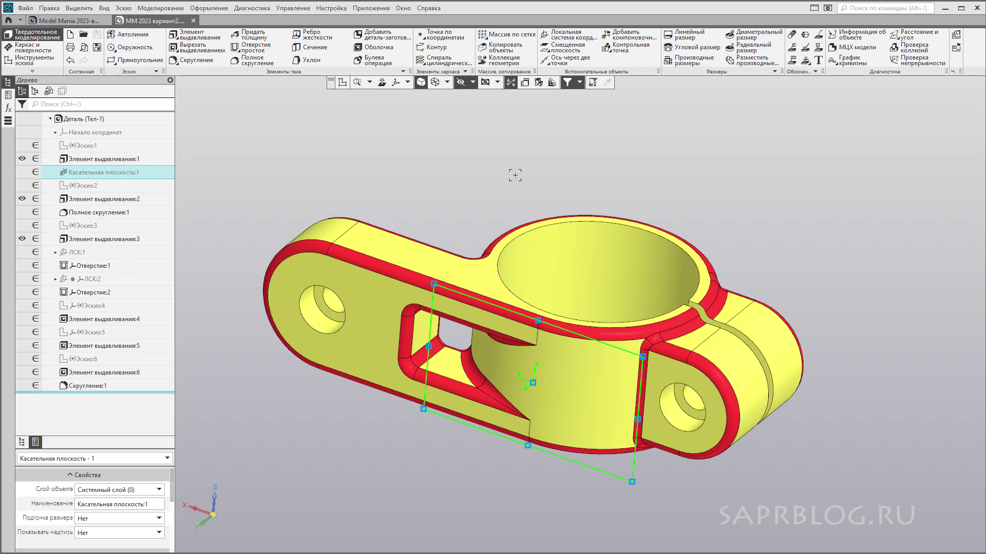
{"action": "left_click", "coordinate": [119, 172]}
{"action": "double_click", "coordinate": [118, 172]}
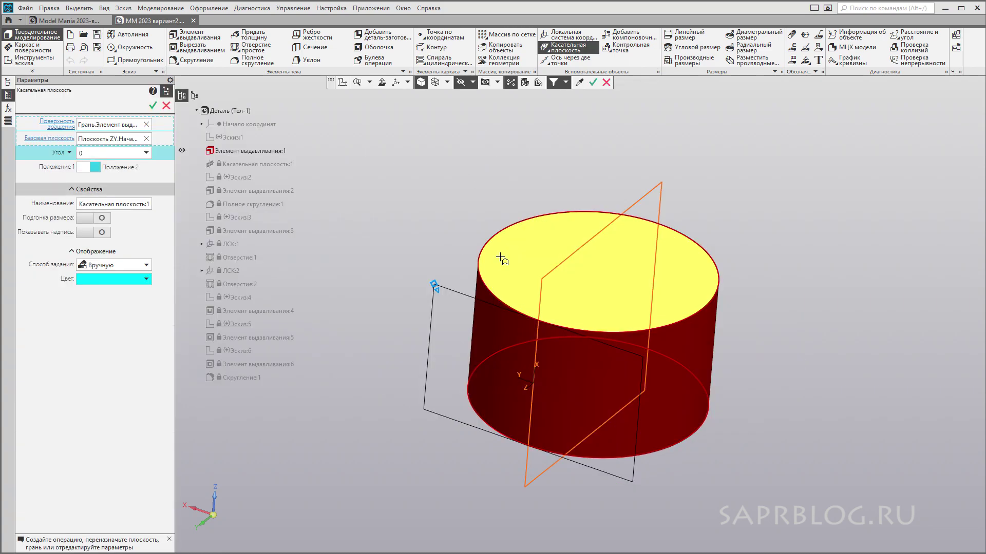
{"action": "mouse_move", "coordinate": [504, 259]}
{"action": "middle_mouse_down"}
{"action": "mouse_move", "coordinate": [367, 165]}
{"action": "mouse_move", "coordinate": [384, 188]}
{"action": "mouse_move", "coordinate": [359, 203]}
{"action": "middle_mouse_up"}
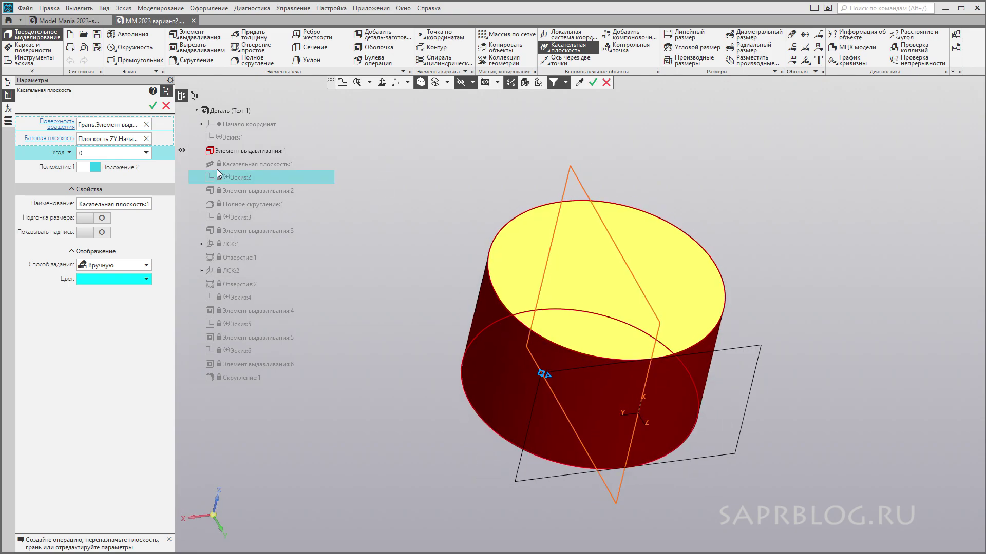
{"action": "left_click", "coordinate": [144, 154]}
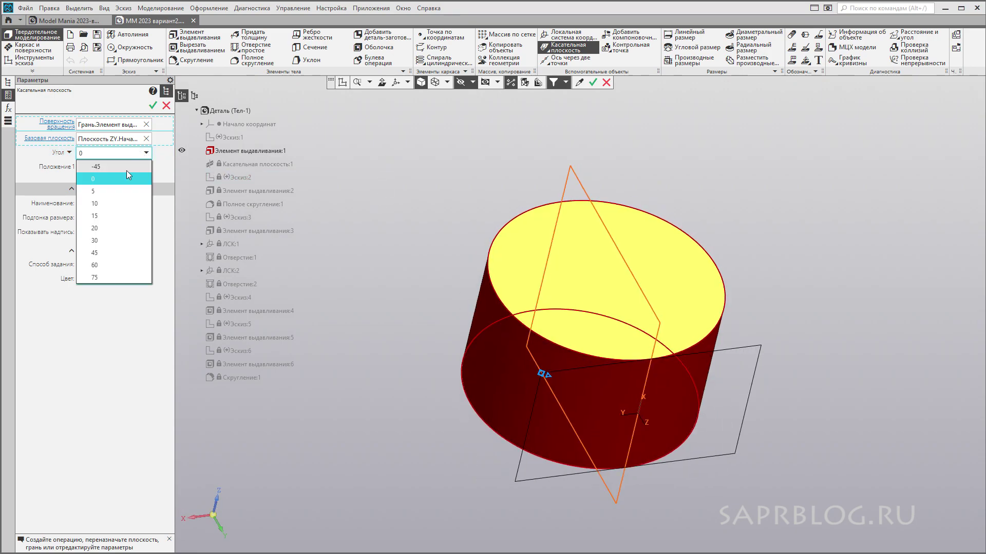
{"action": "left_click", "coordinate": [97, 167]}
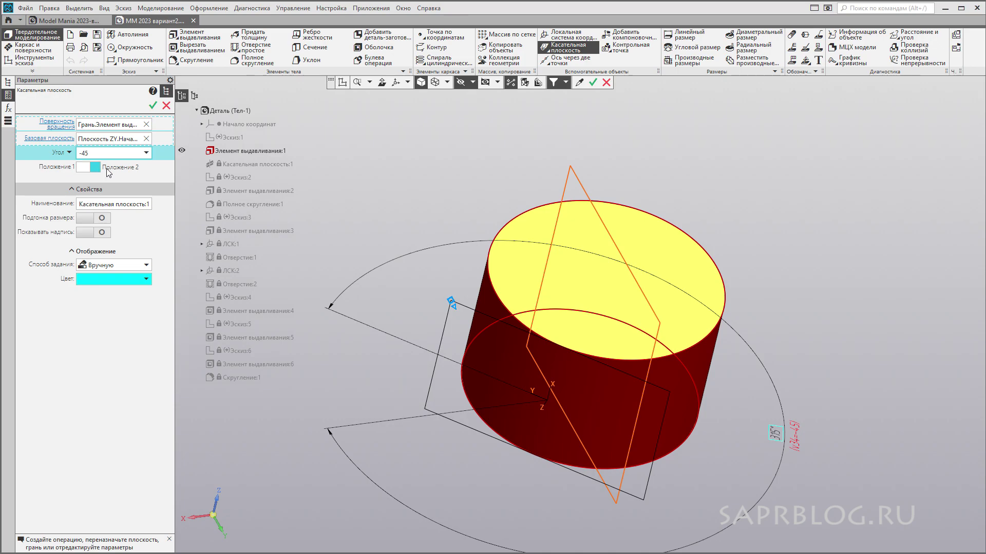
{"action": "middle_click_drag", "start_coordinate": [746, 233], "coordinate": [743, 260]}
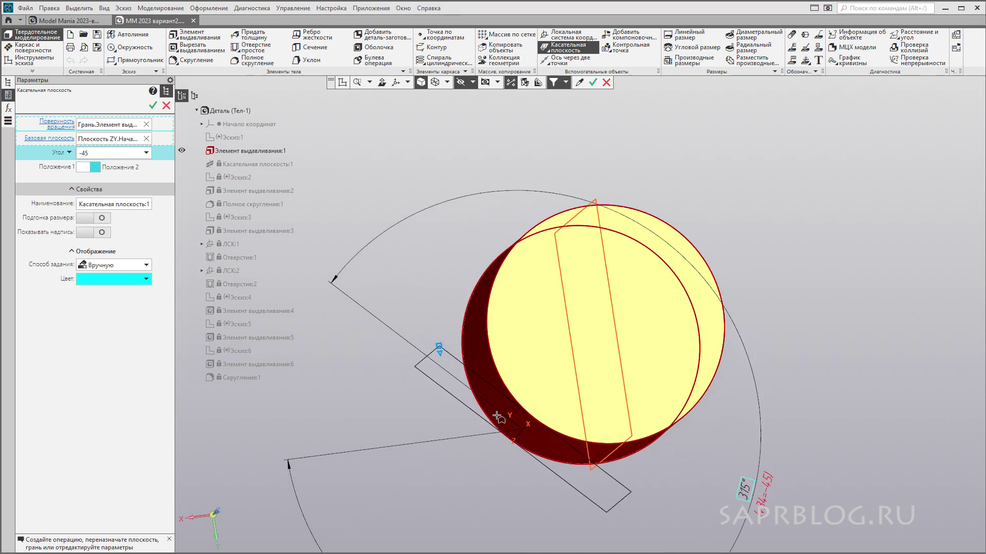
{"action": "middle_click_drag", "start_coordinate": [826, 394], "coordinate": [675, 348]}
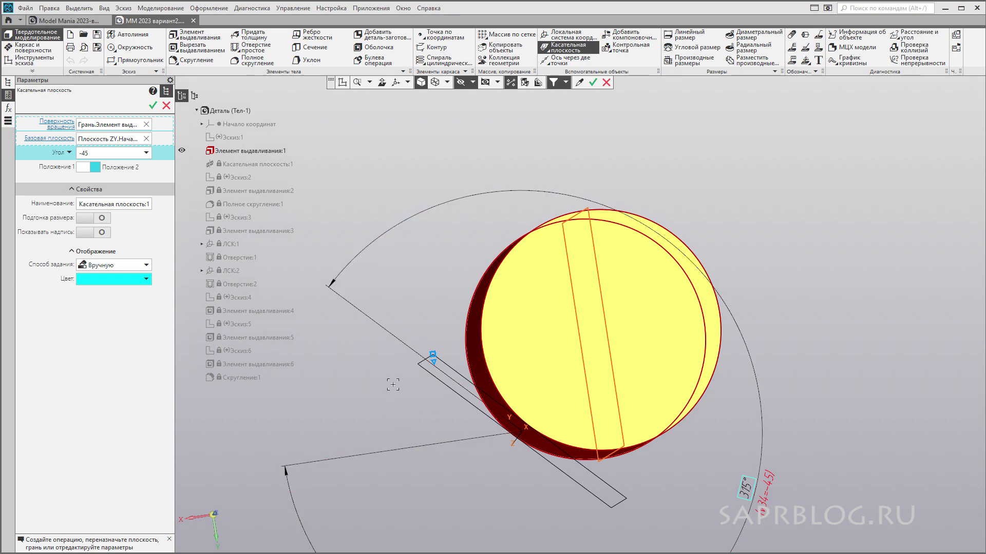
{"action": "key", "text": "ctrl+Return"}
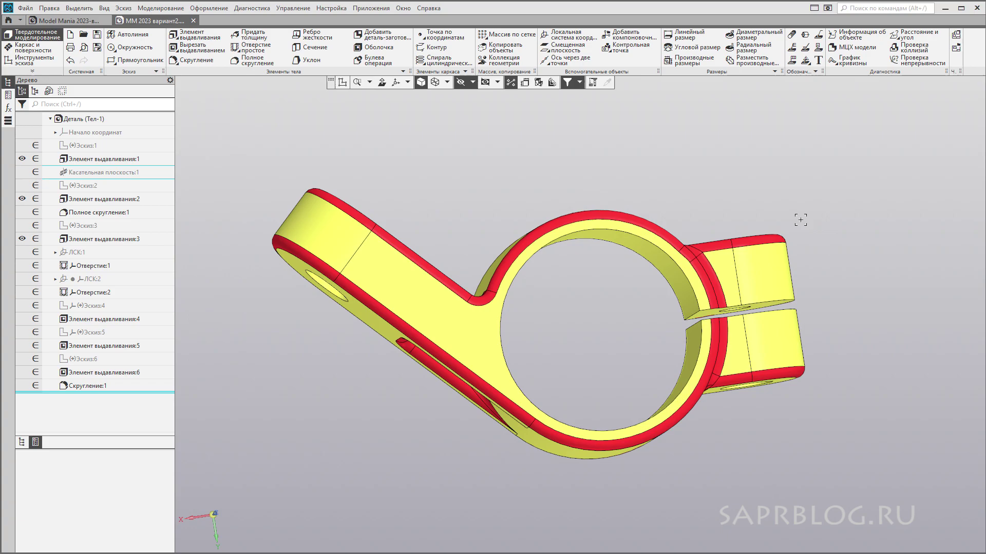
{"action": "middle_click_drag", "start_coordinate": [772, 207], "coordinate": [799, 166]}
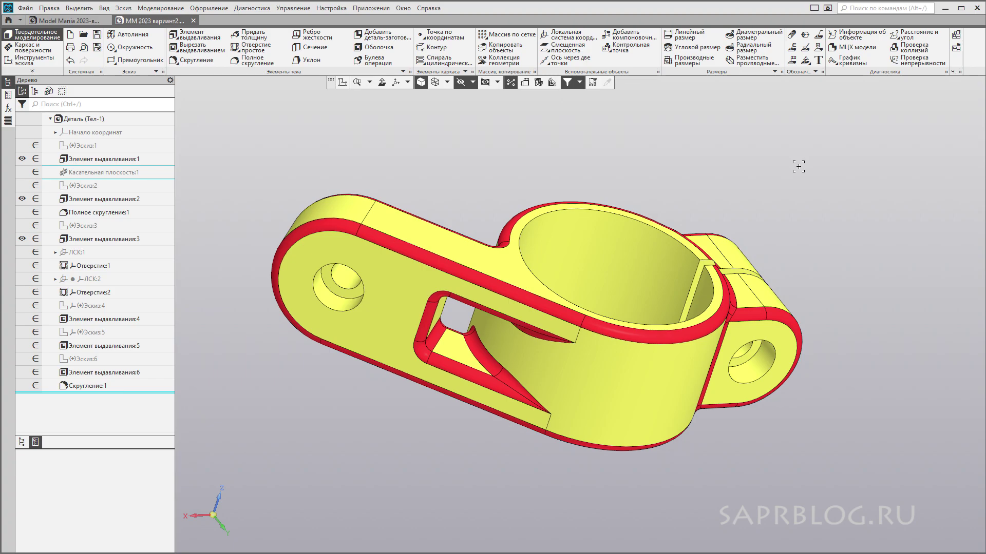
Step: Change the arm extrusion length from 65.5 to 73, then roll history back before the first hole
{"action": "mouse_move", "coordinate": [449, 155]}
{"action": "middle_mouse_down"}
{"action": "mouse_move", "coordinate": [463, 148]}
{"action": "mouse_move", "coordinate": [388, 148]}
{"action": "middle_mouse_up"}
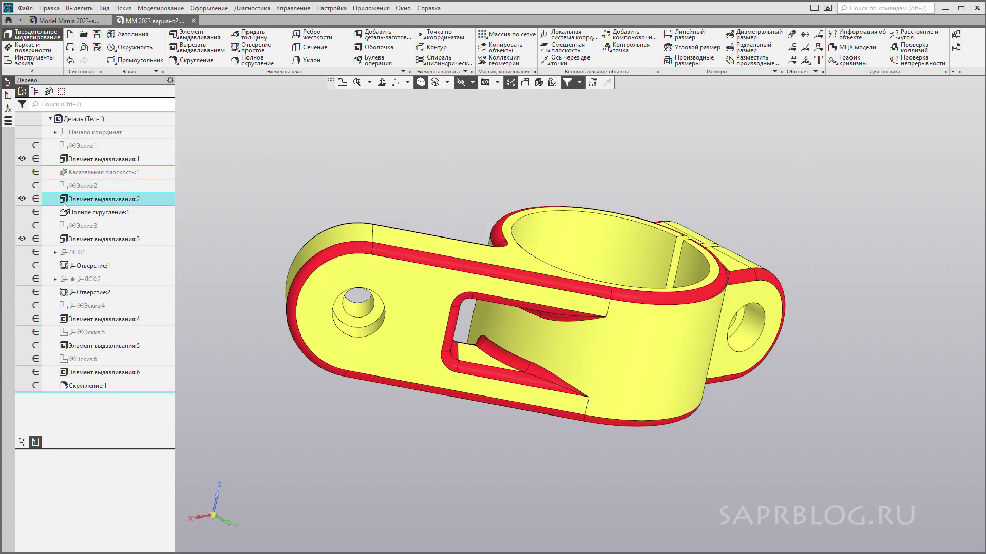
{"action": "left_click", "coordinate": [102, 198]}
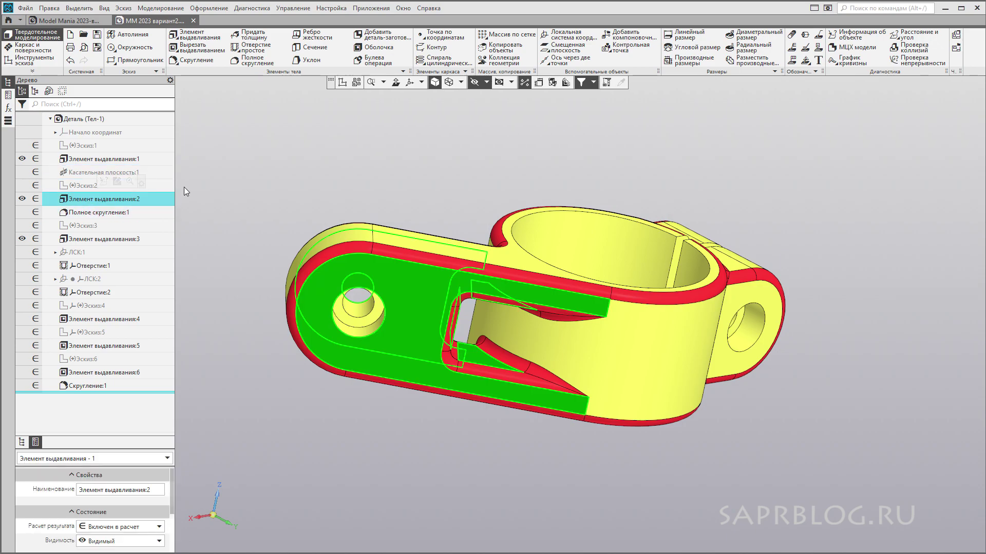
{"action": "left_click", "coordinate": [536, 83]}
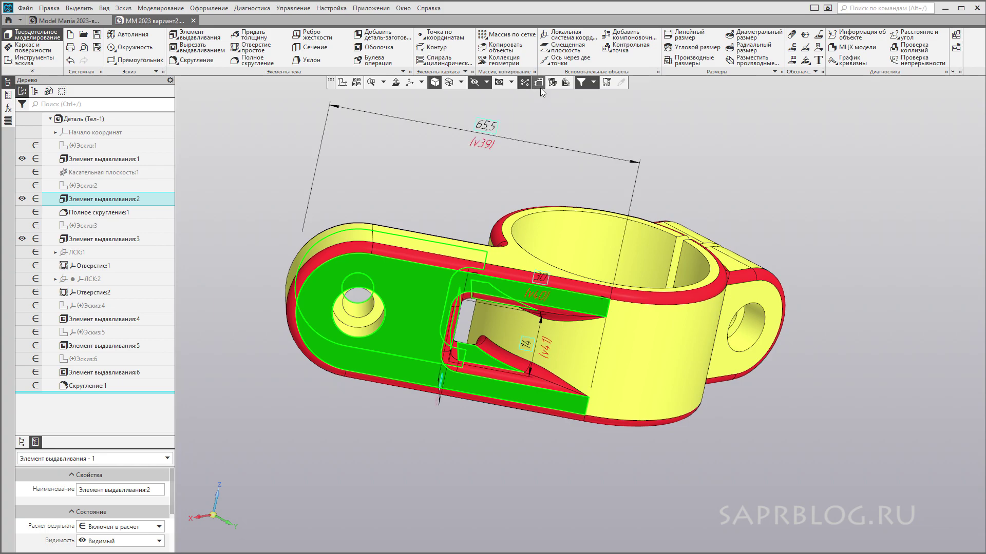
{"action": "double_click", "coordinate": [485, 125]}
{"action": "type", "text": "73"}
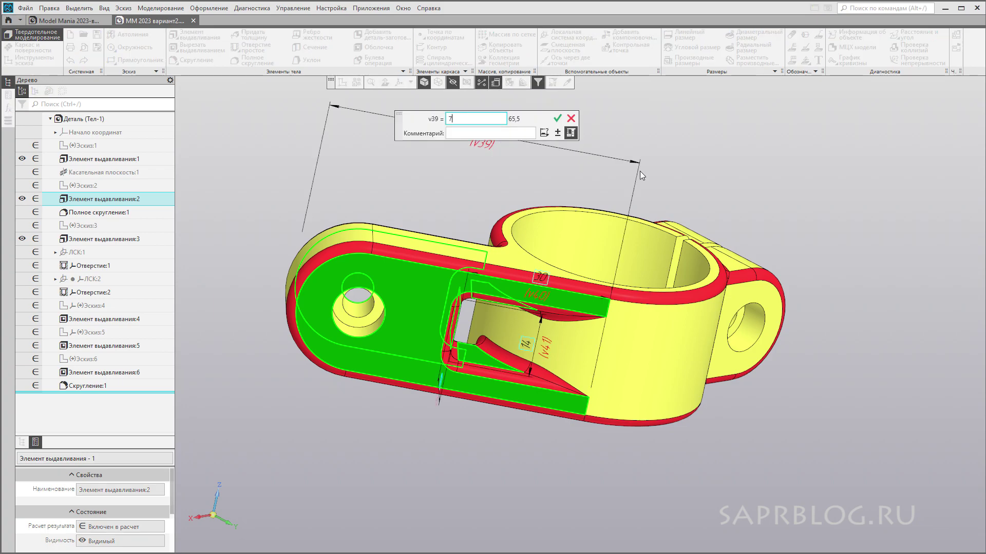
{"action": "key", "text": "Return"}
{"action": "left_click", "coordinate": [607, 169]}
{"action": "middle_click_drag", "start_coordinate": [780, 144], "coordinate": [790, 251]}
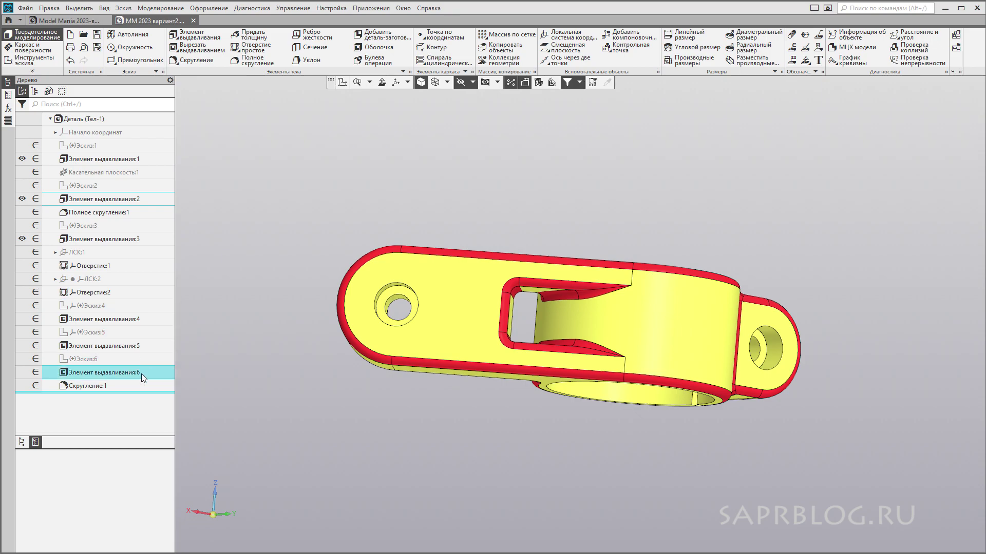
{"action": "left_click_drag", "start_coordinate": [141, 393], "coordinate": [142, 272]}
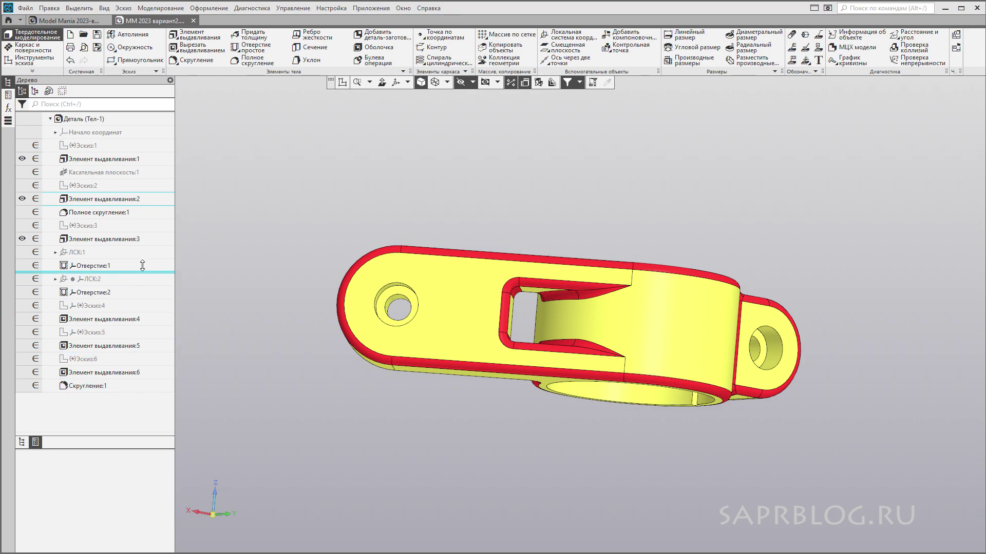
Step: Delete the old through-hole Отверстие:1 from the arm
{"action": "left_click", "coordinate": [94, 269]}
{"action": "key", "text": "Delete"}
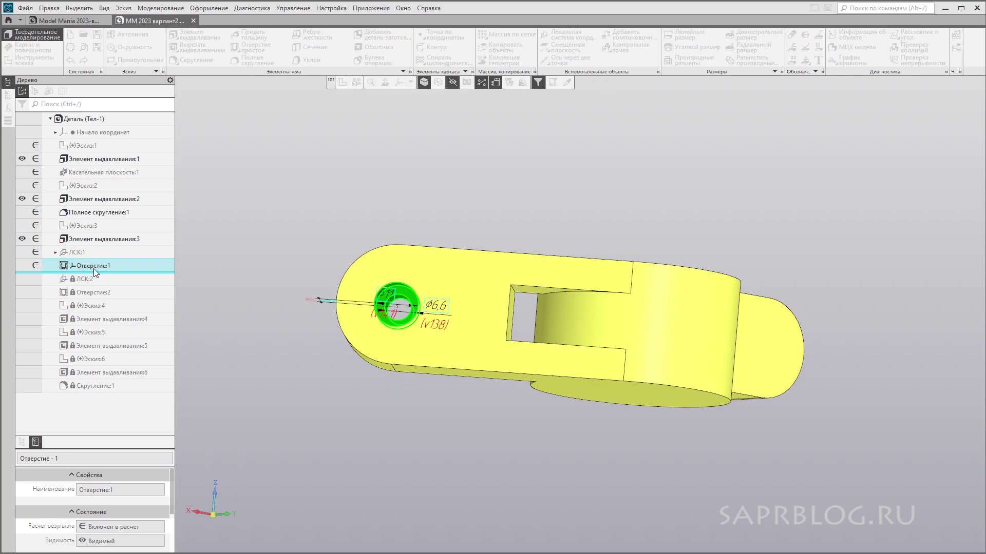
{"action": "left_click", "coordinate": [556, 395]}
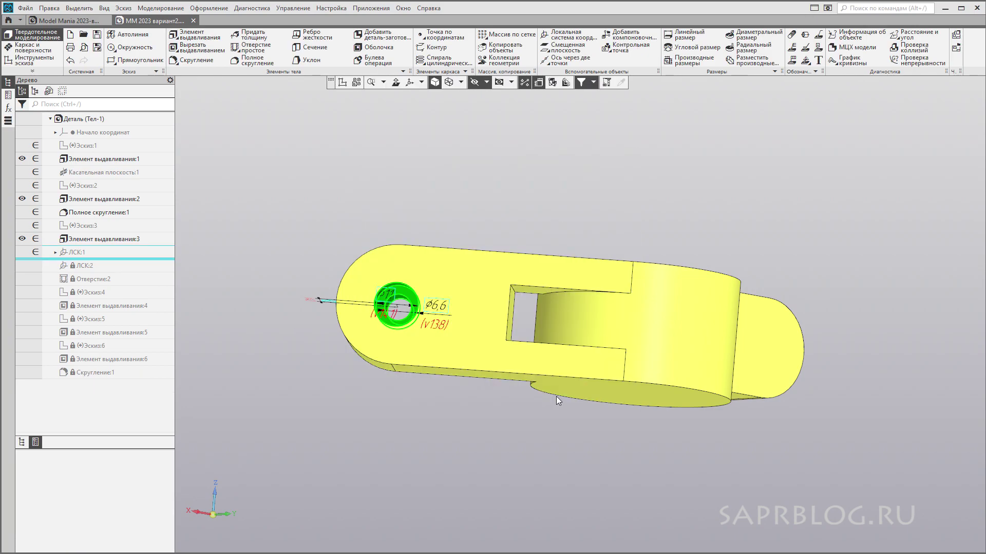
Step: Start a new sketch on the arm's top face
{"action": "mouse_move", "coordinate": [378, 216]}
{"action": "middle_mouse_down"}
{"action": "mouse_move", "coordinate": [418, 165]}
{"action": "mouse_move", "coordinate": [413, 252]}
{"action": "middle_mouse_up"}
{"action": "scroll", "coordinate": [408, 241], "scroll_direction": "up", "scroll_amount": 2}
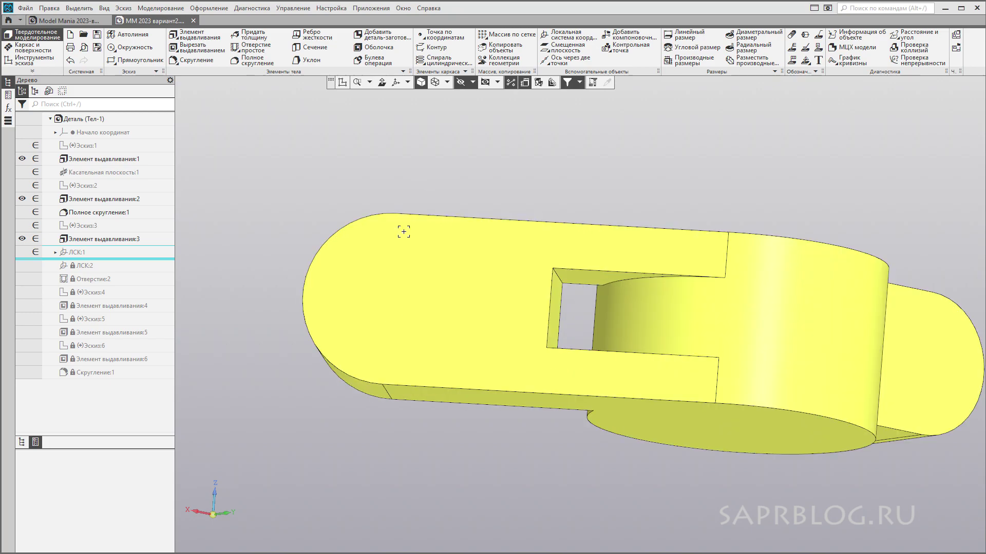
{"action": "left_click", "coordinate": [342, 276]}
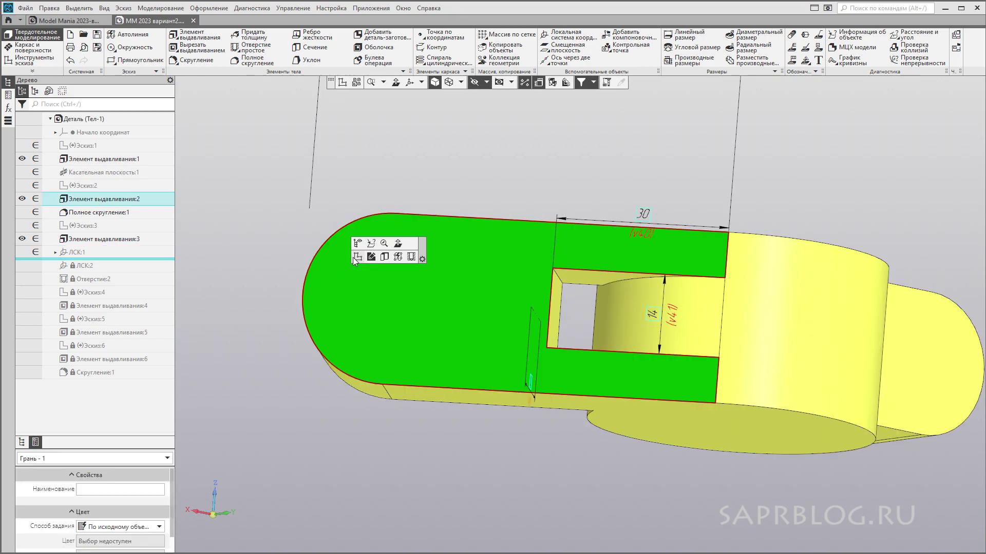
{"action": "left_click", "coordinate": [355, 257]}
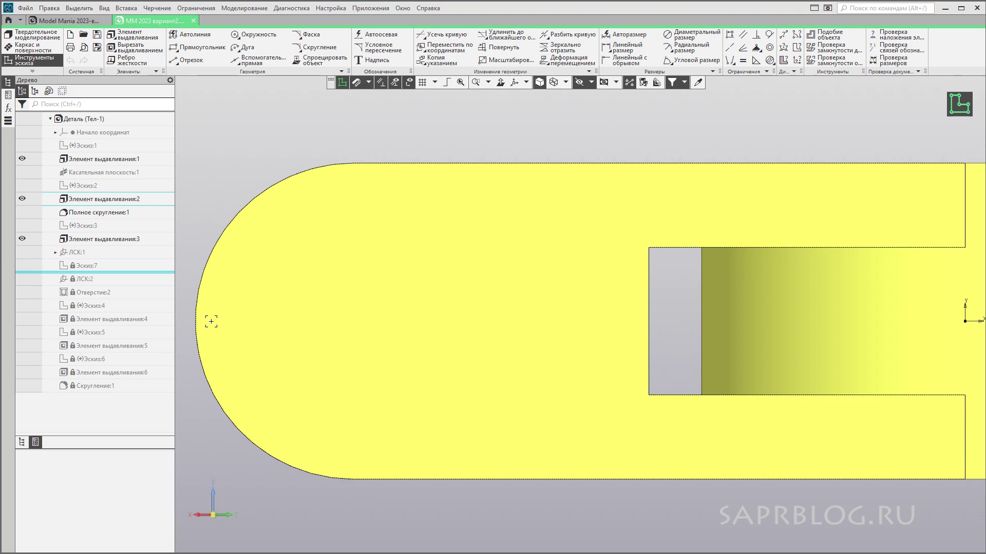
Step: Insert the Паз slot from the Фигуры shapes library as С разрушением geometry
{"action": "left_click", "coordinate": [7, 122]}
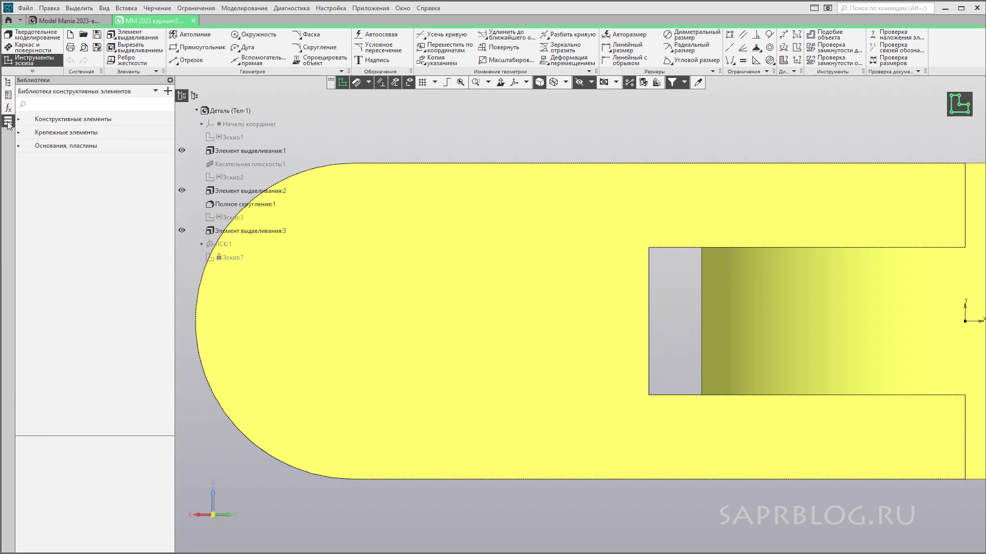
{"action": "left_click", "coordinate": [153, 92]}
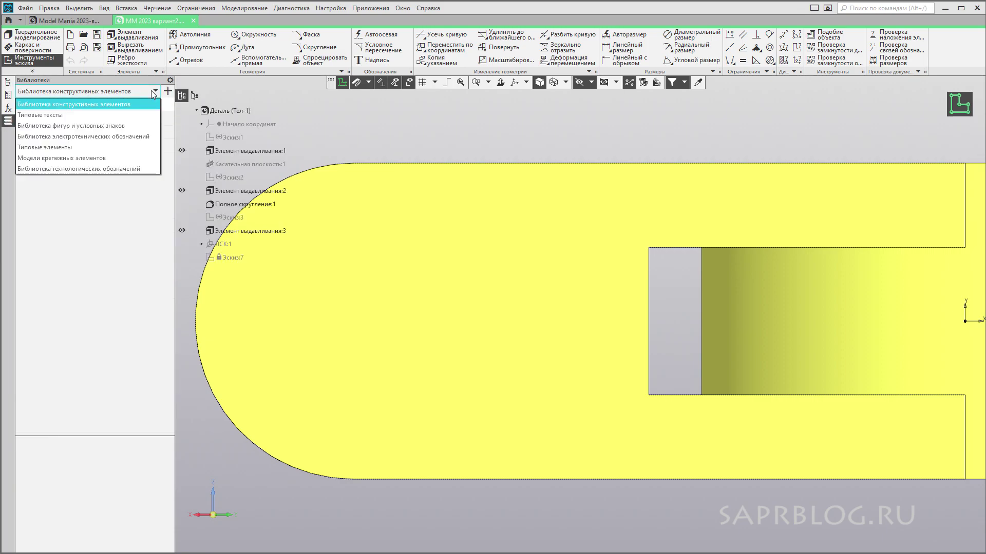
{"action": "left_click", "coordinate": [69, 127]}
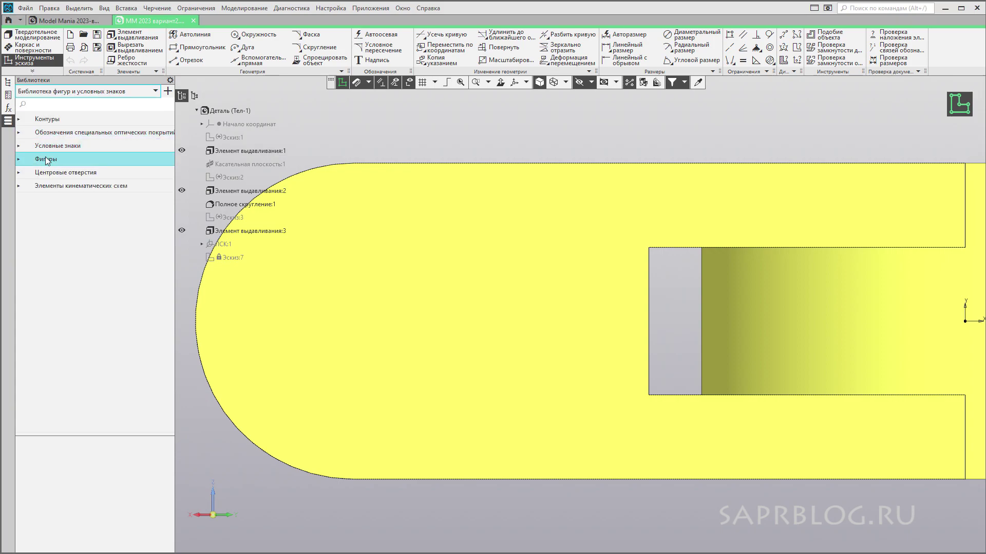
{"action": "left_click", "coordinate": [20, 159]}
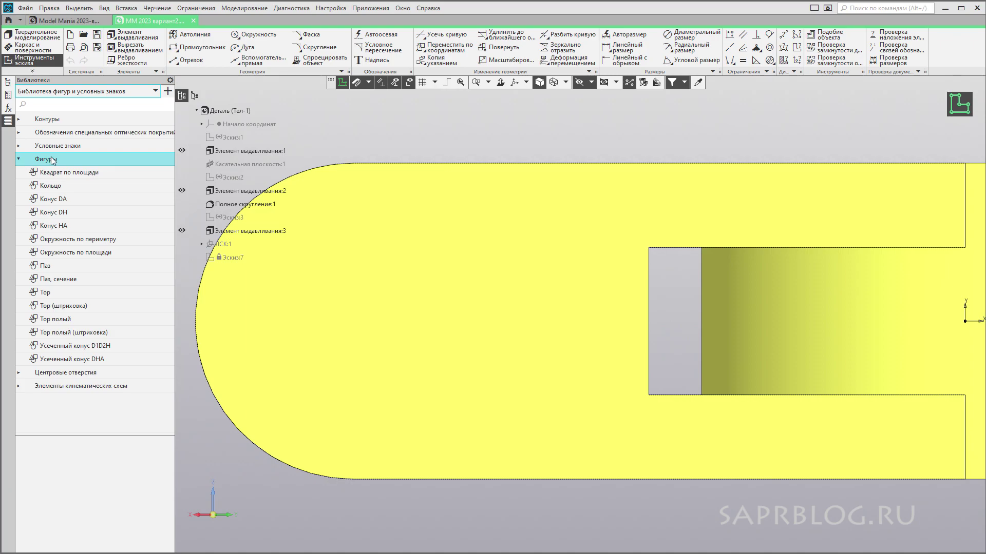
{"action": "left_click", "coordinate": [46, 266]}
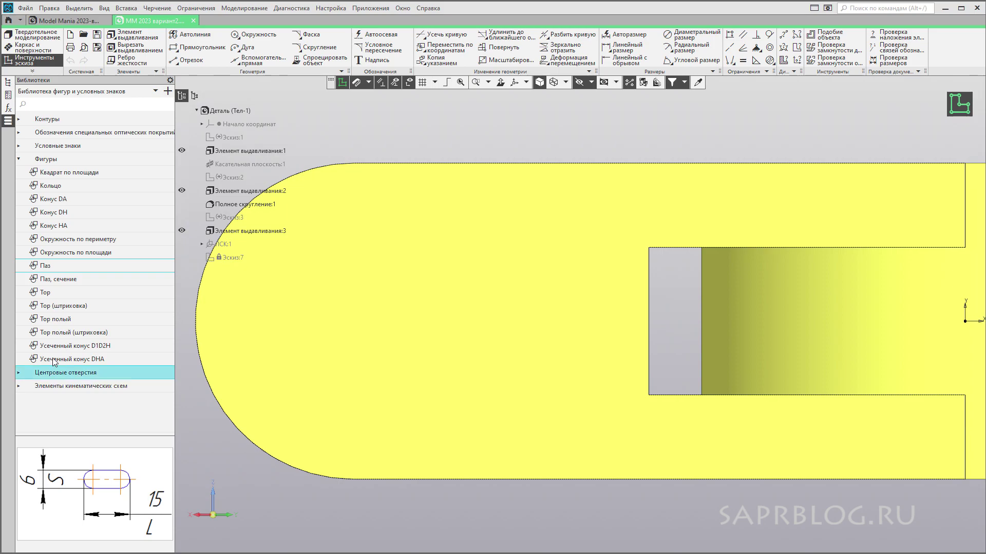
{"action": "double_click", "coordinate": [42, 267]}
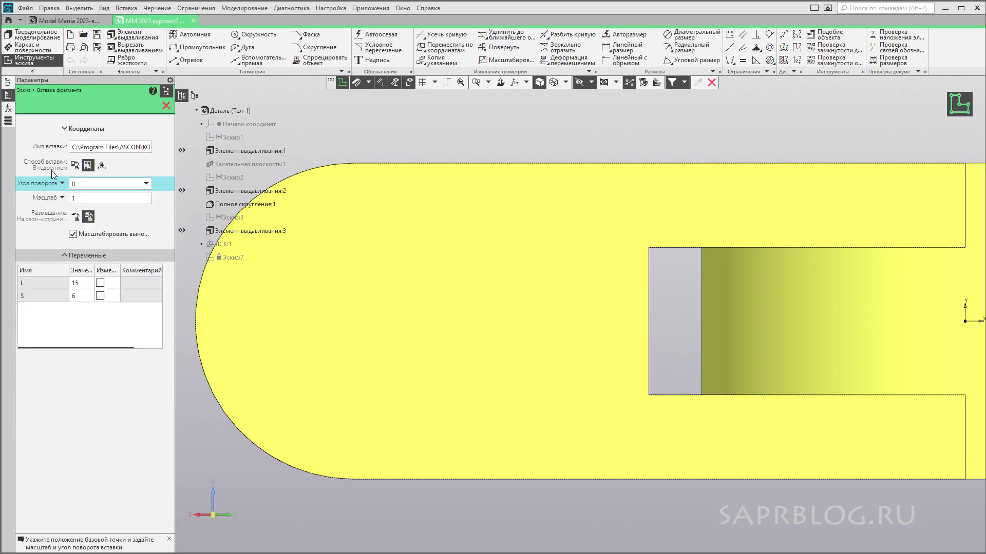
{"action": "left_click", "coordinate": [103, 166]}
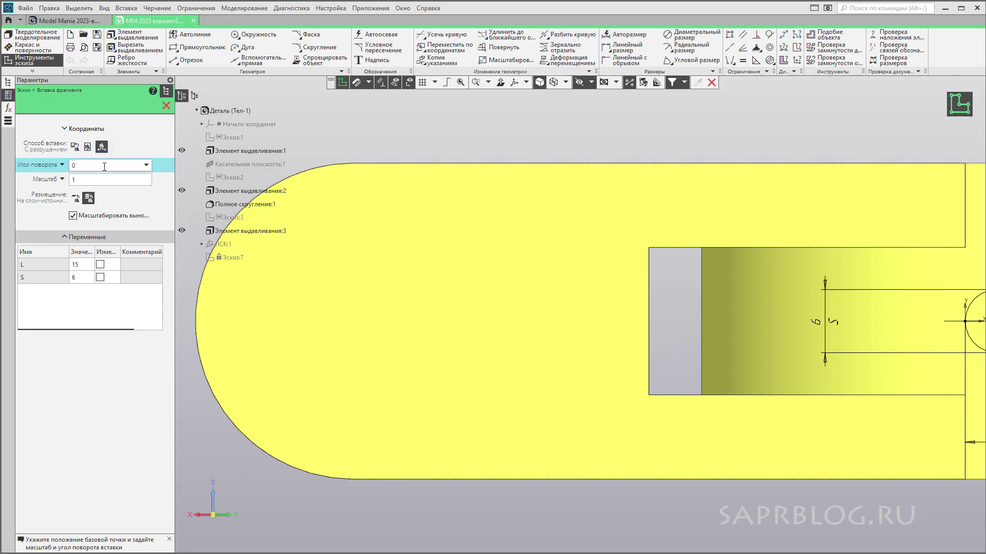
Step: Set the slot variables to L=14.6 and S=6.6, then switch to the reference drawing
{"action": "left_click", "coordinate": [81, 267]}
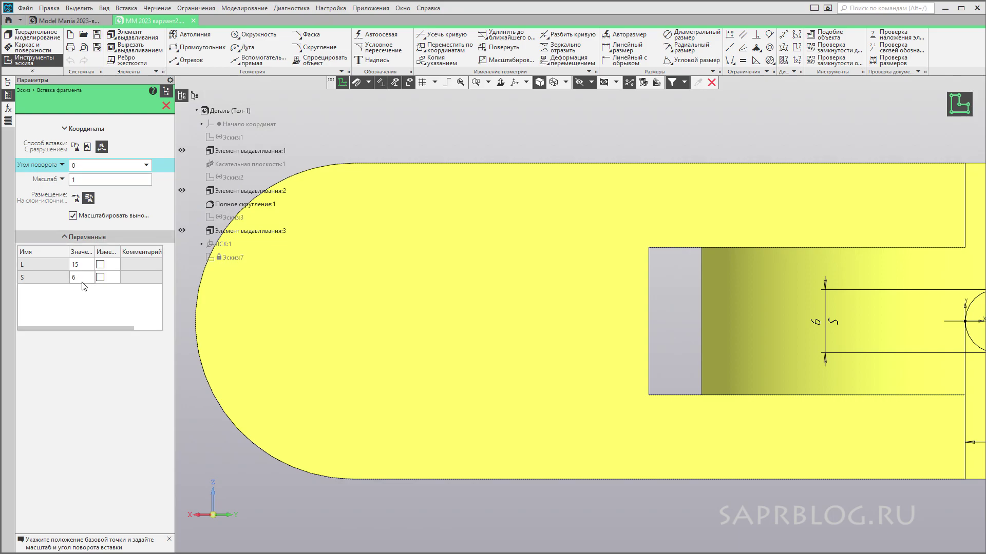
{"action": "left_click", "coordinate": [80, 267]}
{"action": "type", "text": "1"}
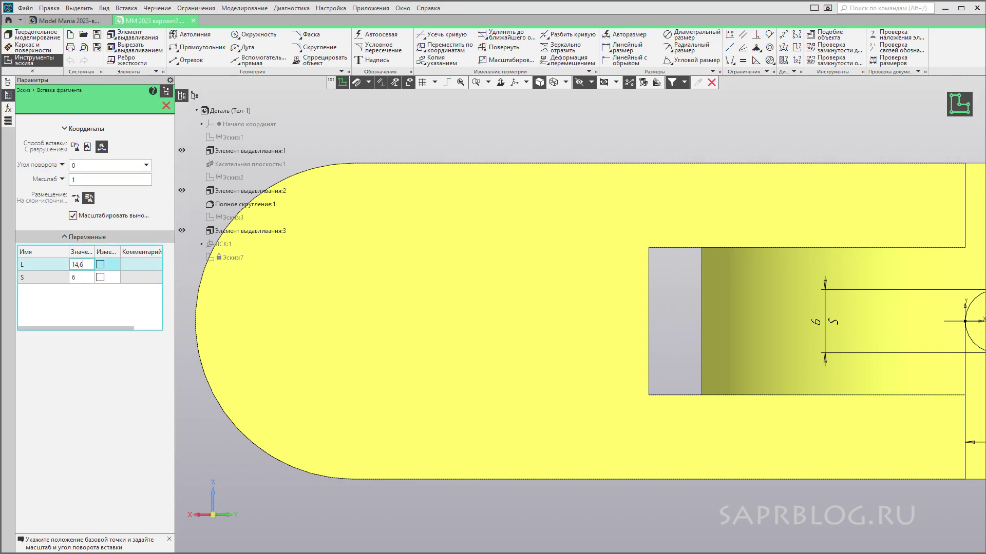
{"action": "left_click", "coordinate": [82, 278]}
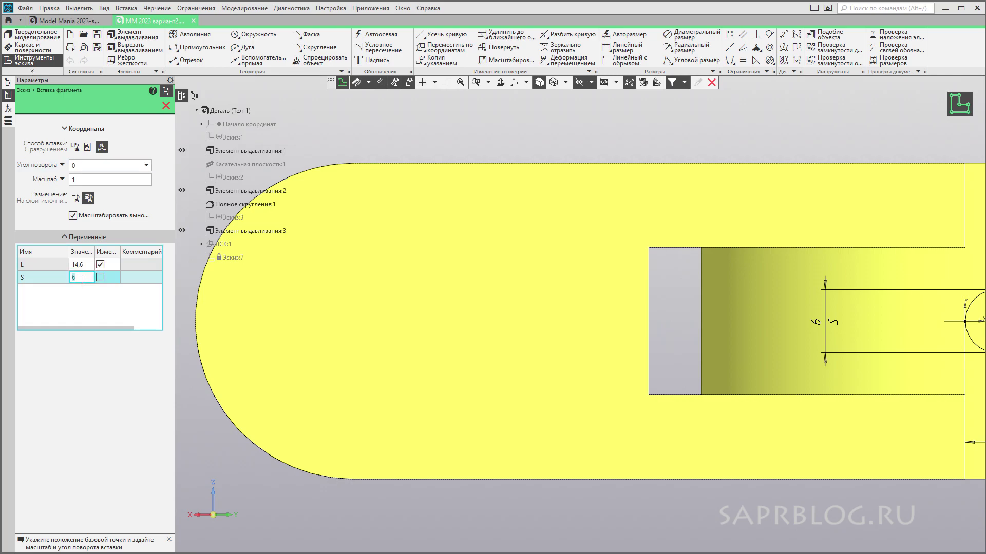
{"action": "type", "text": ",6"}
{"action": "type", "text": "6.6"}
{"action": "key", "text": "Return"}
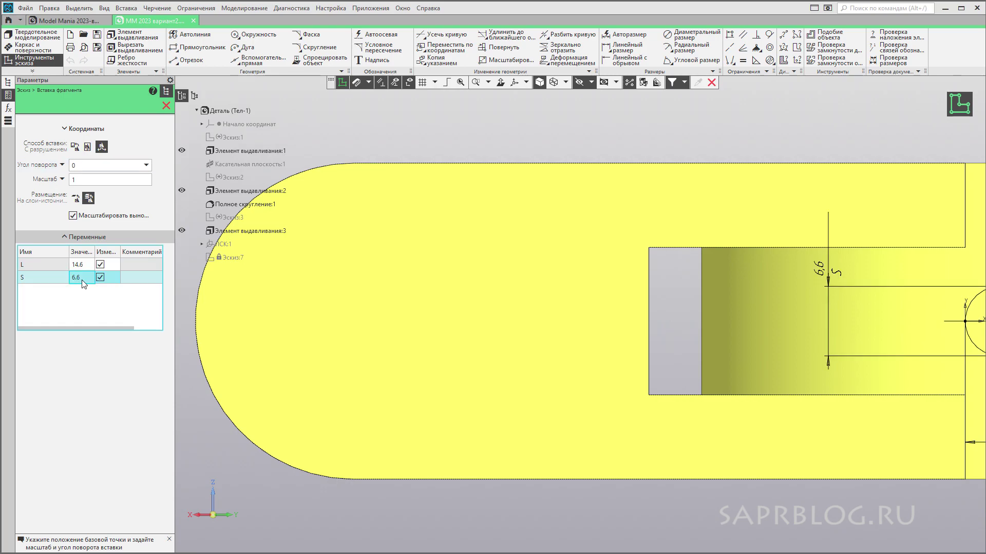
{"action": "key", "text": "alt+Tab"}
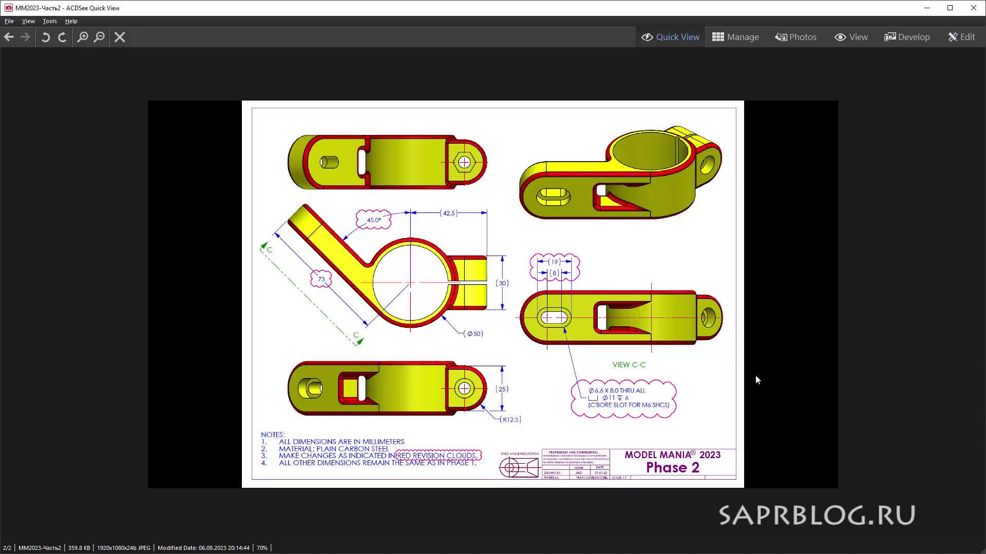
Step: Zoom the Phase 2 drawing to read the slot callout Ø6.6 × 8.0, C'bore Ø11 ↓6
{"action": "scroll", "coordinate": [544, 298], "scroll_direction": "up", "scroll_amount": 3}
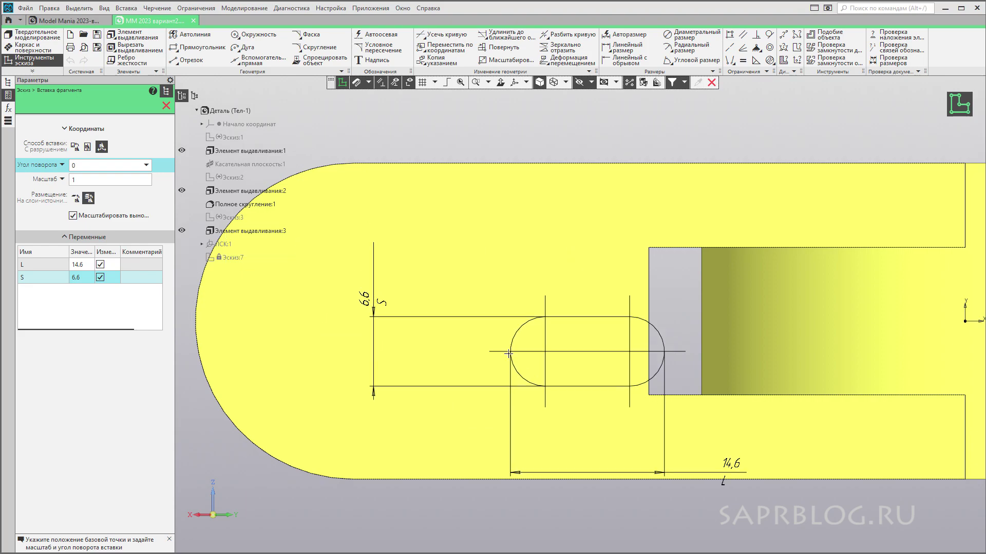
{"action": "scroll", "coordinate": [505, 361], "scroll_direction": "down", "scroll_amount": 1}
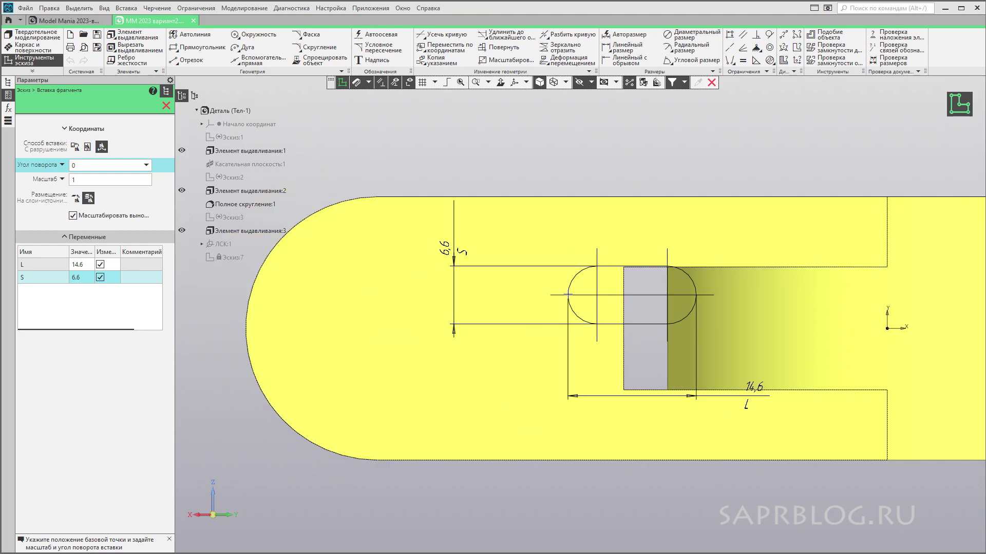
Step: Place the 14.6 × 6.6 slot on the plate left of the rectangular cut-out and inspect its edges
{"action": "left_click", "coordinate": [481, 268]}
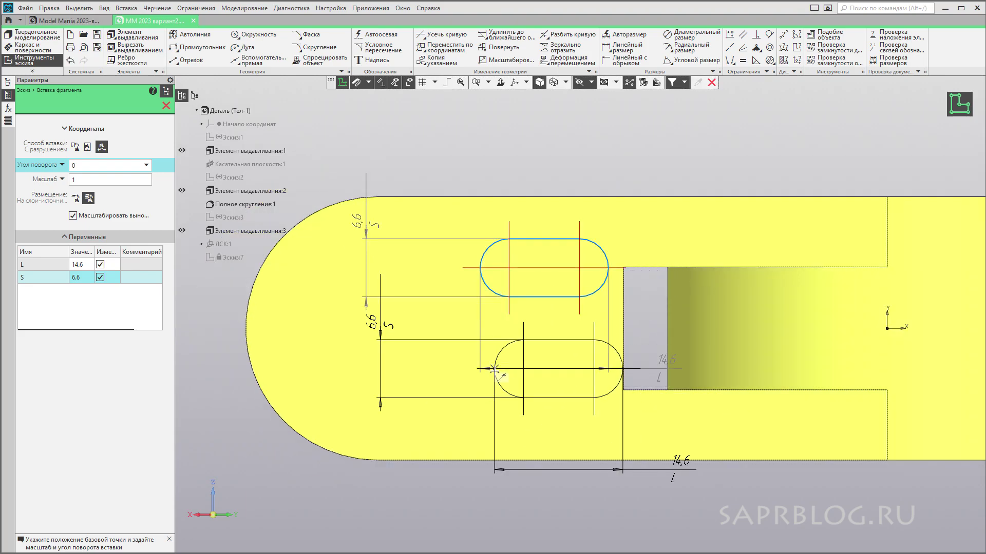
{"action": "key", "text": "Escape"}
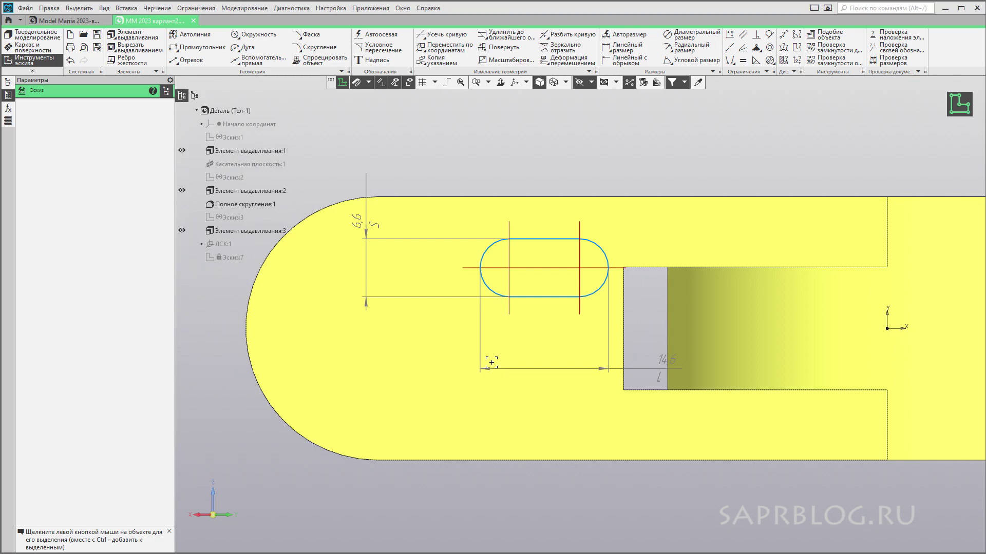
{"action": "scroll", "coordinate": [490, 365], "scroll_direction": "down", "scroll_amount": 1}
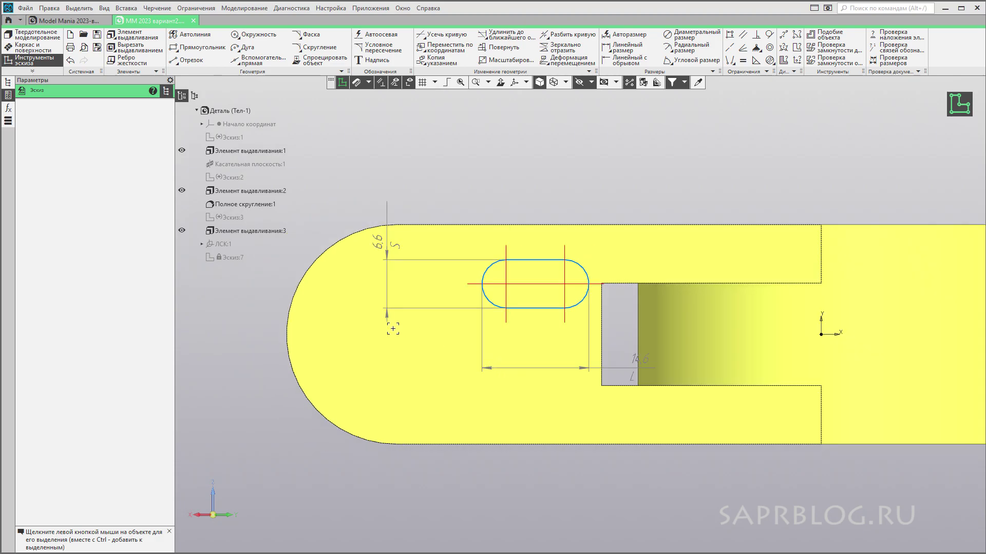
{"action": "scroll", "coordinate": [393, 329], "scroll_direction": "up", "scroll_amount": 2}
{"action": "left_click", "coordinate": [527, 239]}
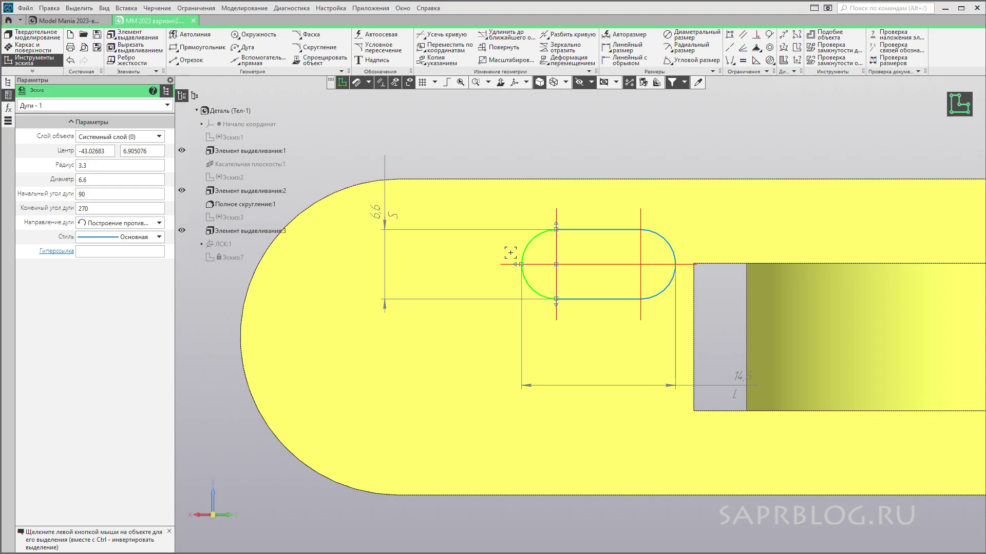
{"action": "left_click", "coordinate": [504, 120]}
{"action": "left_click", "coordinate": [573, 230]}
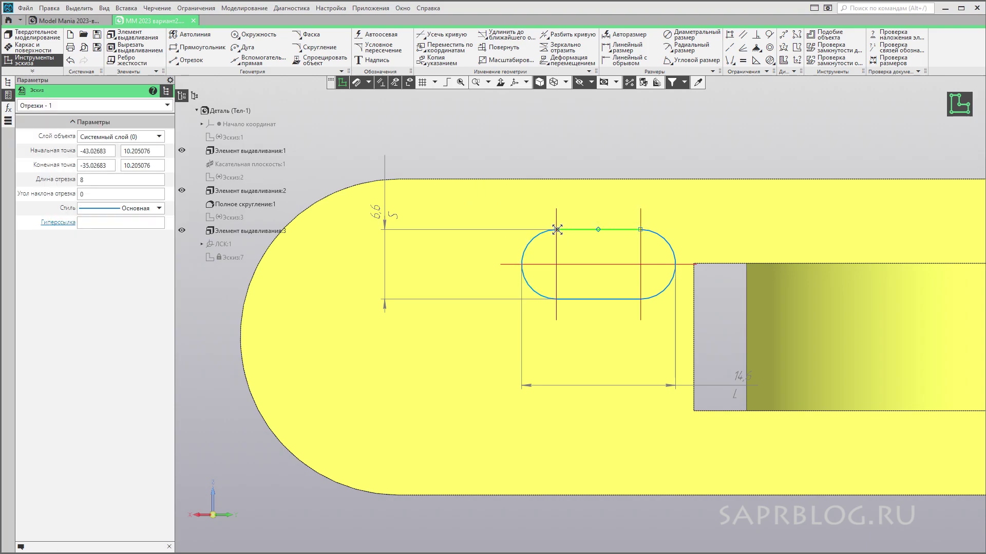
{"action": "key", "text": "Escape"}
Step: Drag slot elements in the sketch, then select its left arc showing radius 3.3
{"action": "left_click", "coordinate": [472, 139]}
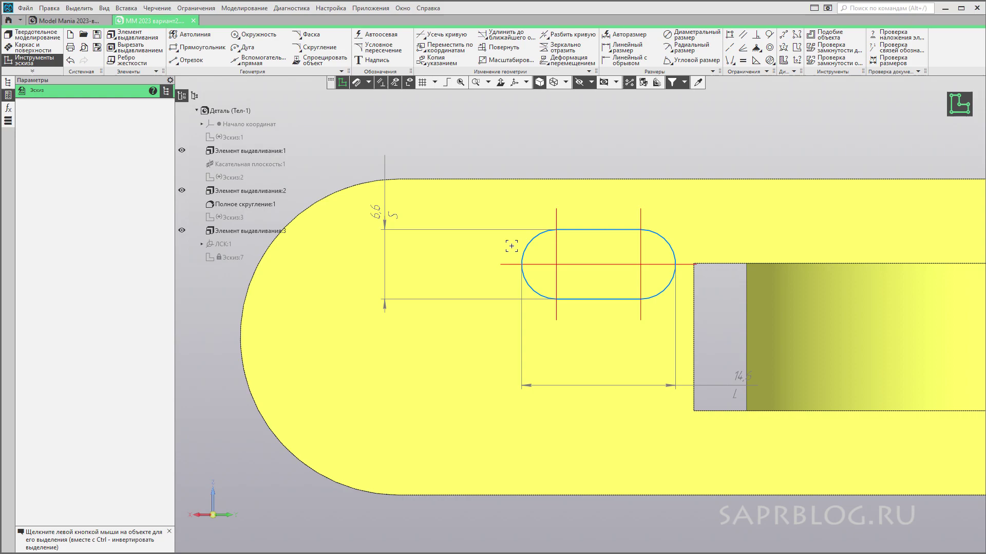
{"action": "left_click_drag", "start_coordinate": [462, 239], "coordinate": [521, 264]}
{"action": "key", "text": "Escape"}
{"action": "left_click_drag", "start_coordinate": [301, 422], "coordinate": [388, 344]}
{"action": "left_click_drag", "start_coordinate": [586, 186], "coordinate": [559, 262]}
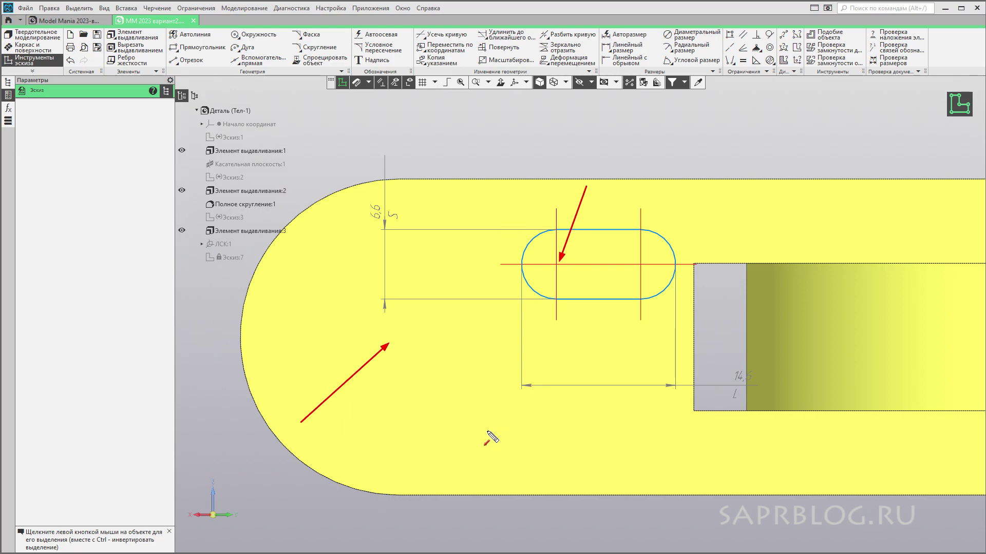
{"action": "key", "text": "Escape"}
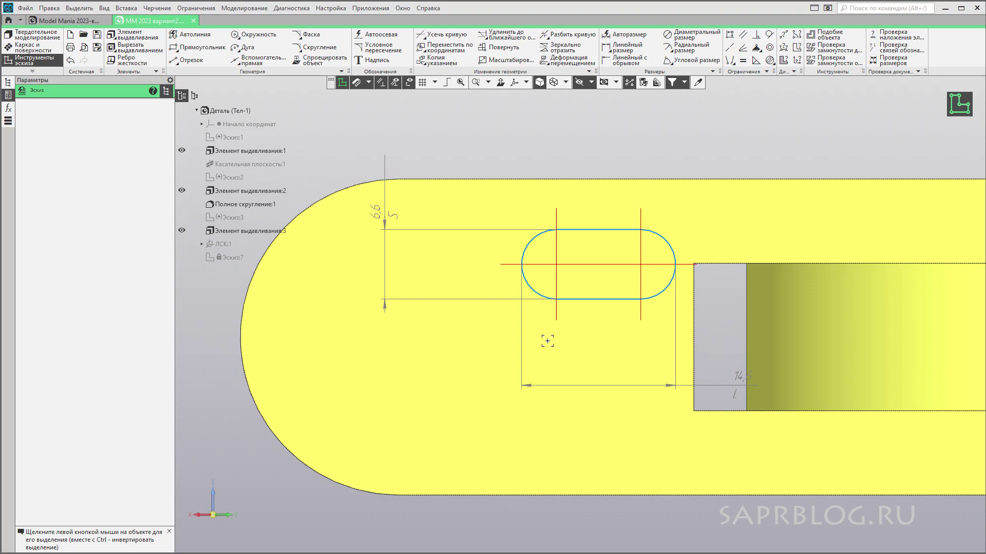
{"action": "left_click", "coordinate": [528, 243]}
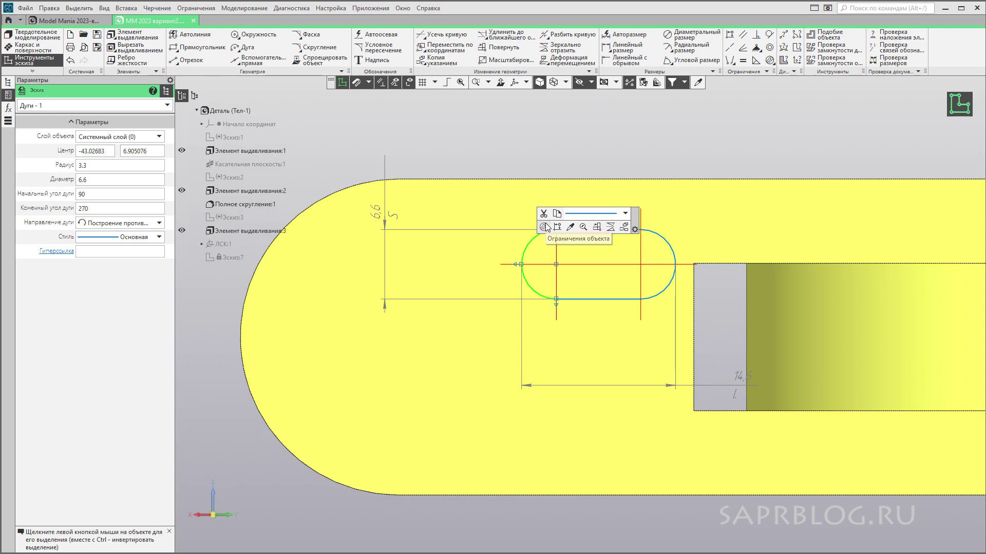
Step: Delete one of the constraints on the slot's left arc
{"action": "left_click", "coordinate": [544, 227]}
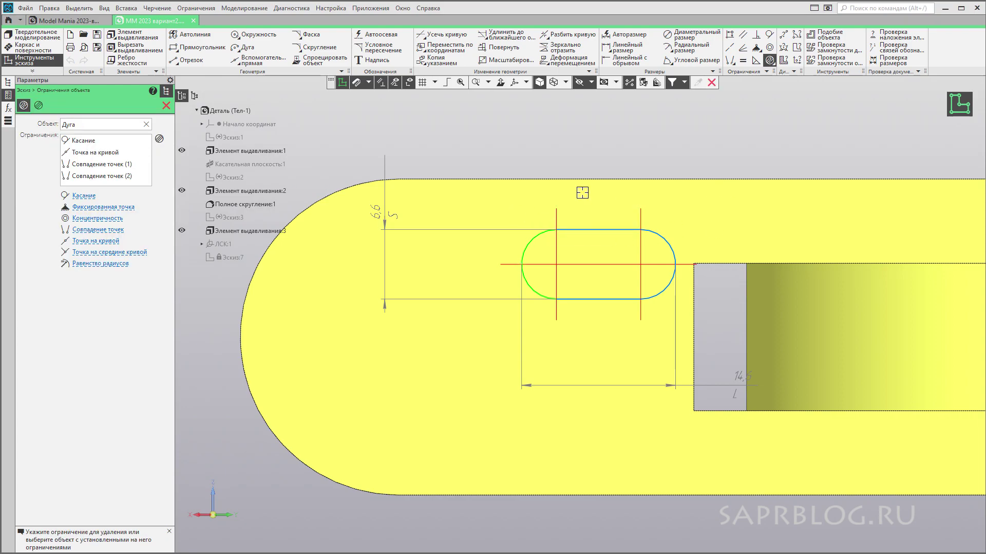
{"action": "key", "text": "Escape"}
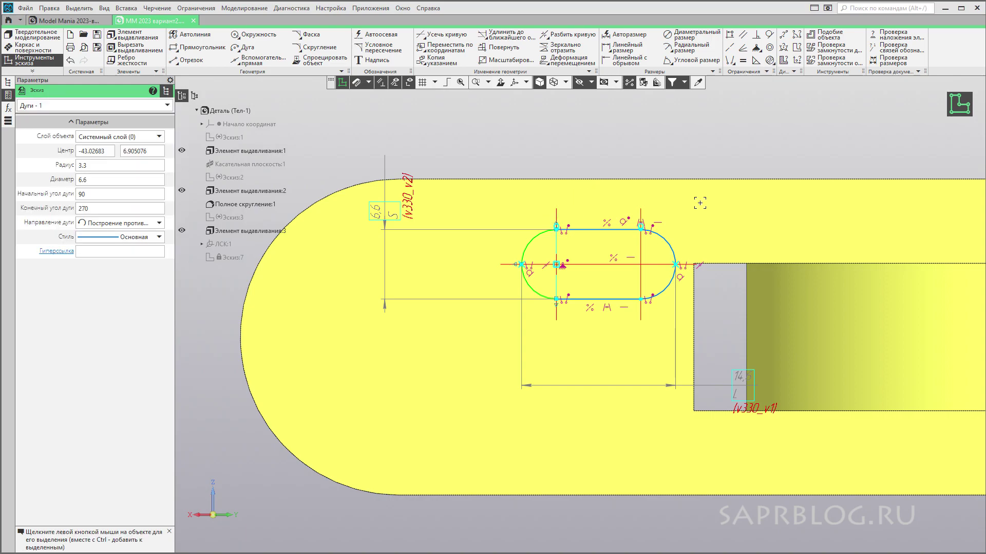
{"action": "scroll", "coordinate": [559, 301], "scroll_direction": "up", "scroll_amount": 2}
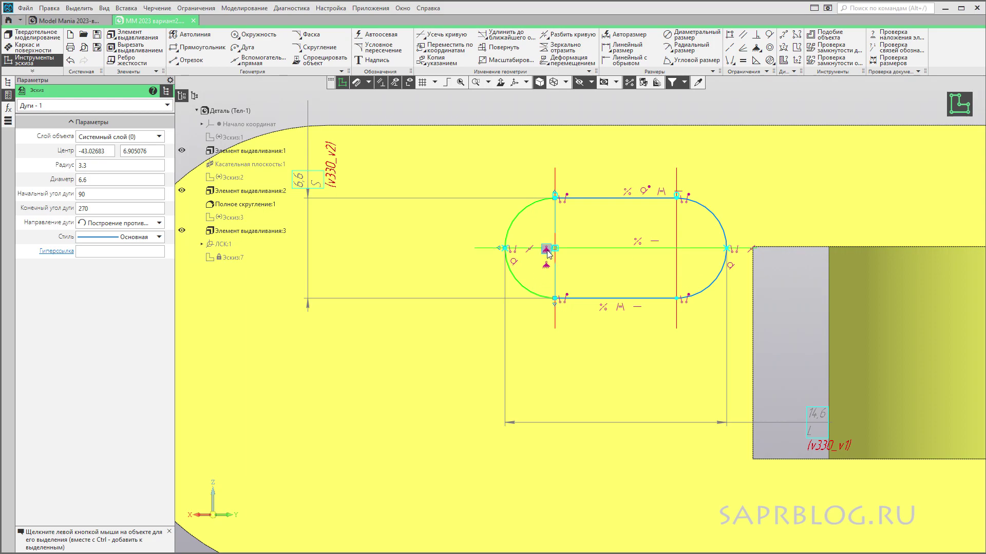
{"action": "left_click", "coordinate": [547, 252]}
{"action": "key", "text": "Delete"}
Step: Drag the slot up and right, inspect its left arc centre, then undo the move
{"action": "scroll", "coordinate": [563, 249], "scroll_direction": "down", "scroll_amount": 2}
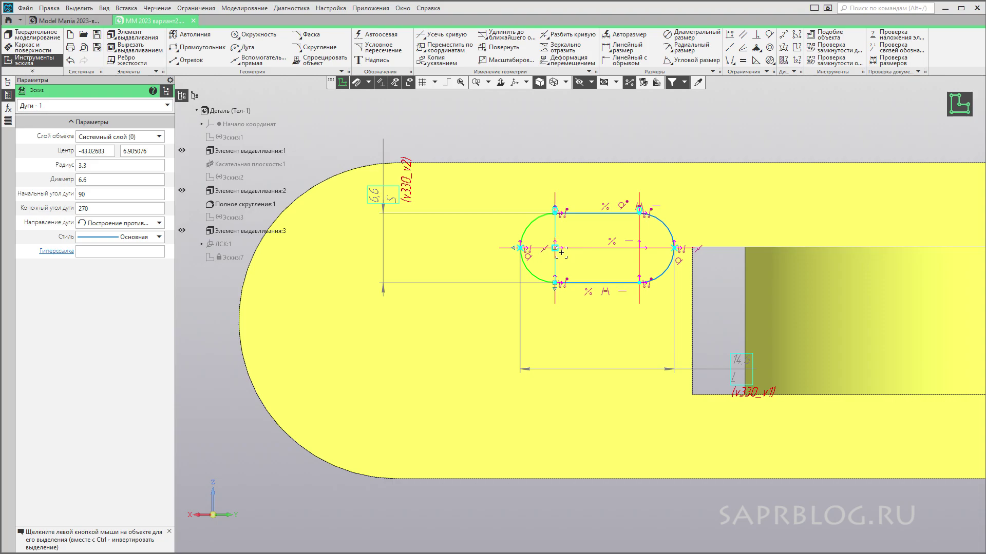
{"action": "scroll", "coordinate": [561, 252], "scroll_direction": "up", "scroll_amount": 1}
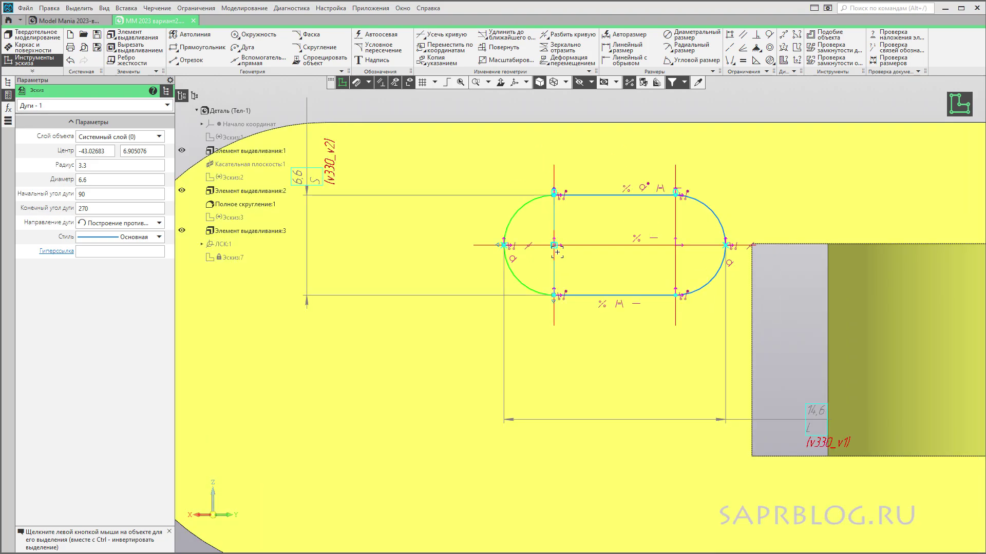
{"action": "left_click_drag", "start_coordinate": [553, 245], "coordinate": [680, 189]}
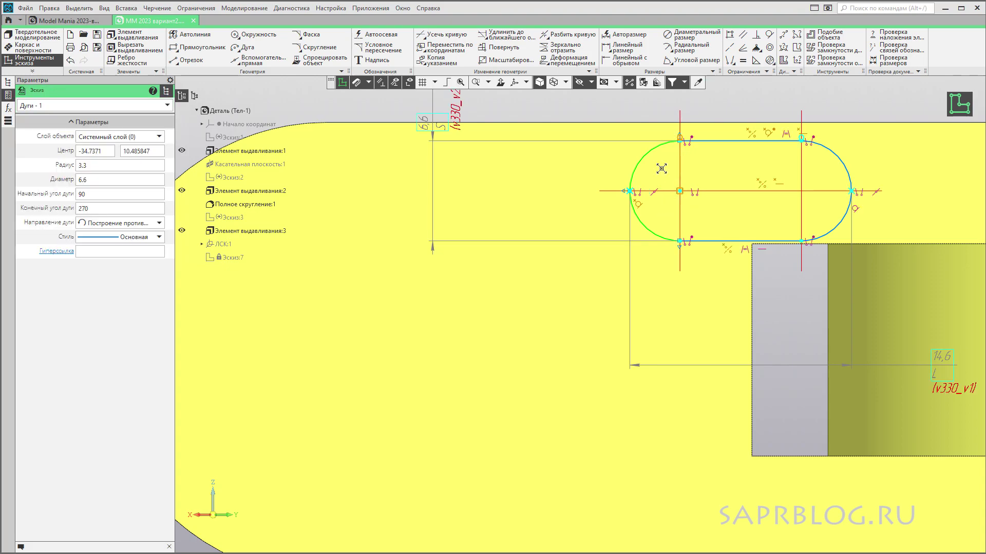
{"action": "left_click", "coordinate": [680, 191]}
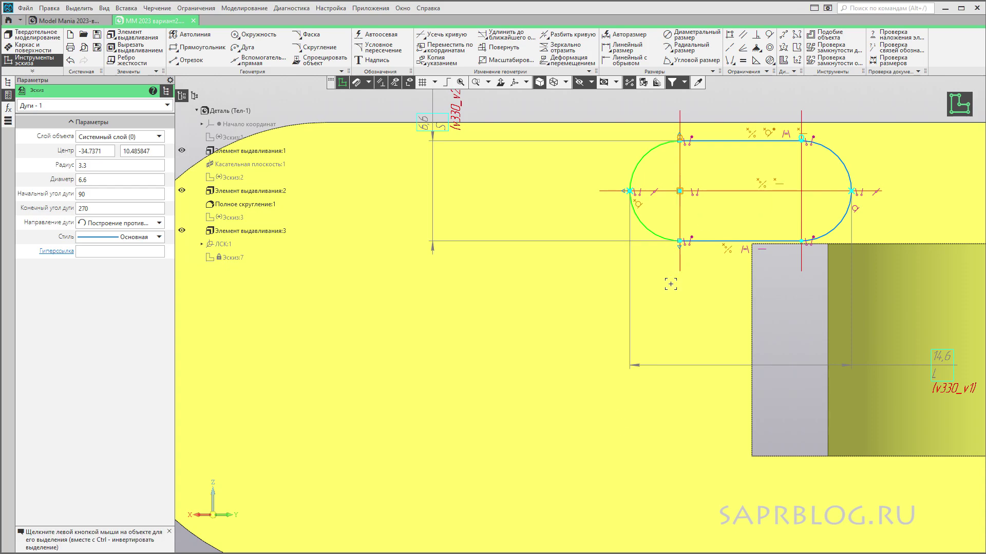
{"action": "key", "text": "Escape"}
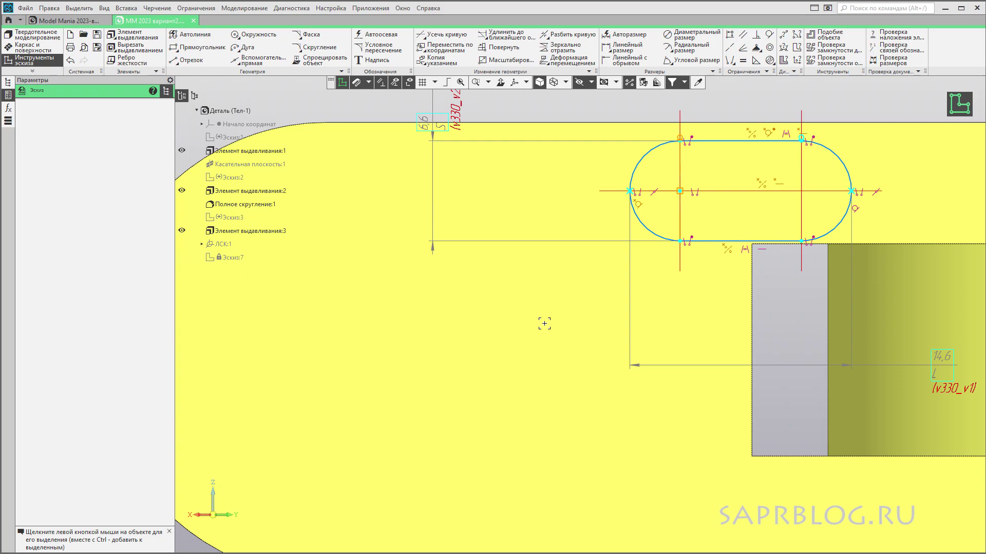
{"action": "left_click", "coordinate": [72, 63]}
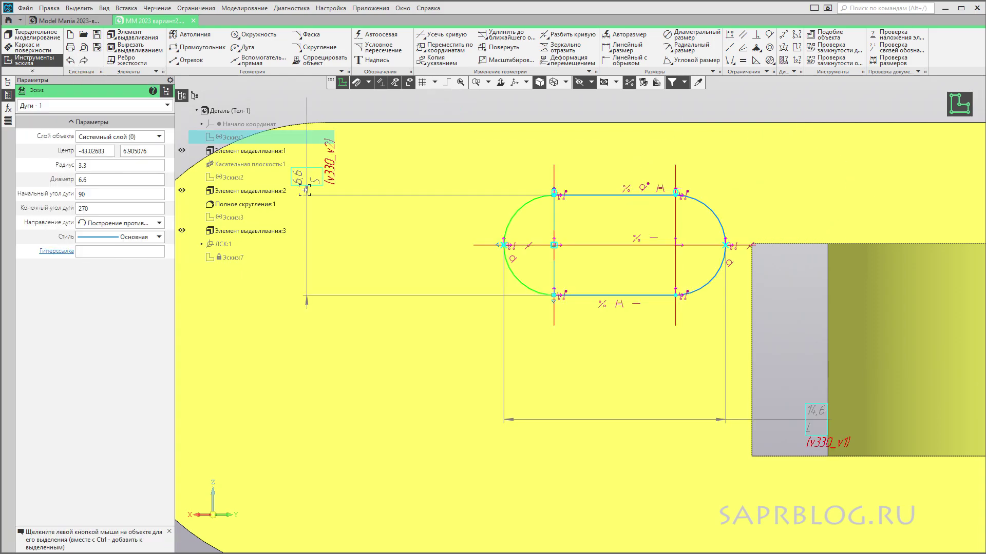
{"action": "scroll", "coordinate": [556, 237], "scroll_direction": "down", "scroll_amount": 2}
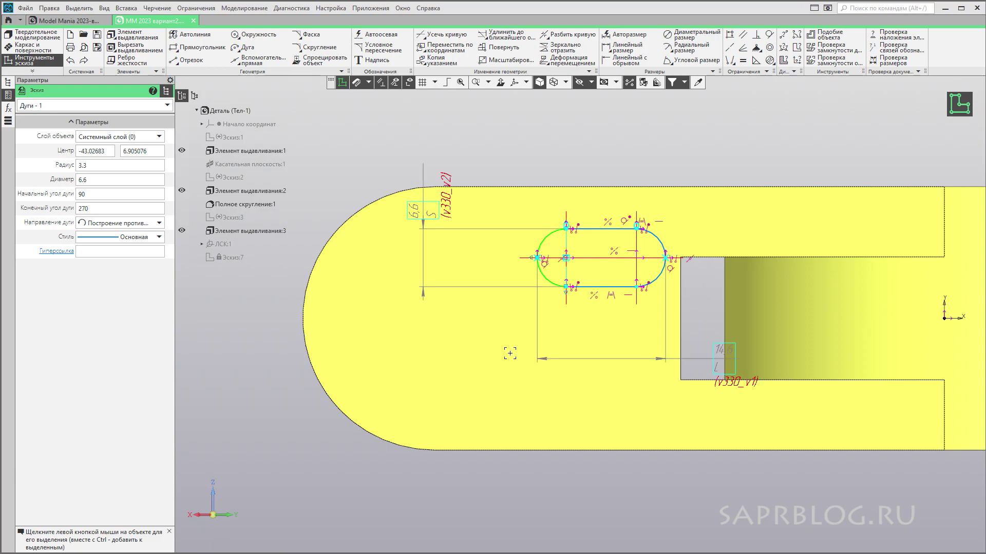
{"action": "scroll", "coordinate": [510, 353], "scroll_direction": "up", "scroll_amount": 1}
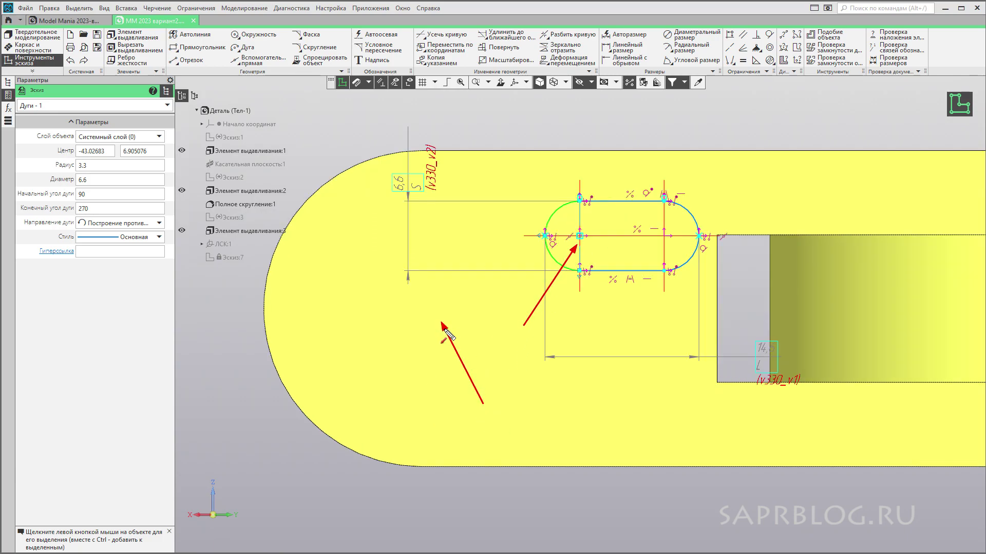
Step: Merge the slot's left arc centre onto the rounded end's centre with Объединить точки
{"action": "left_click", "coordinate": [729, 60]}
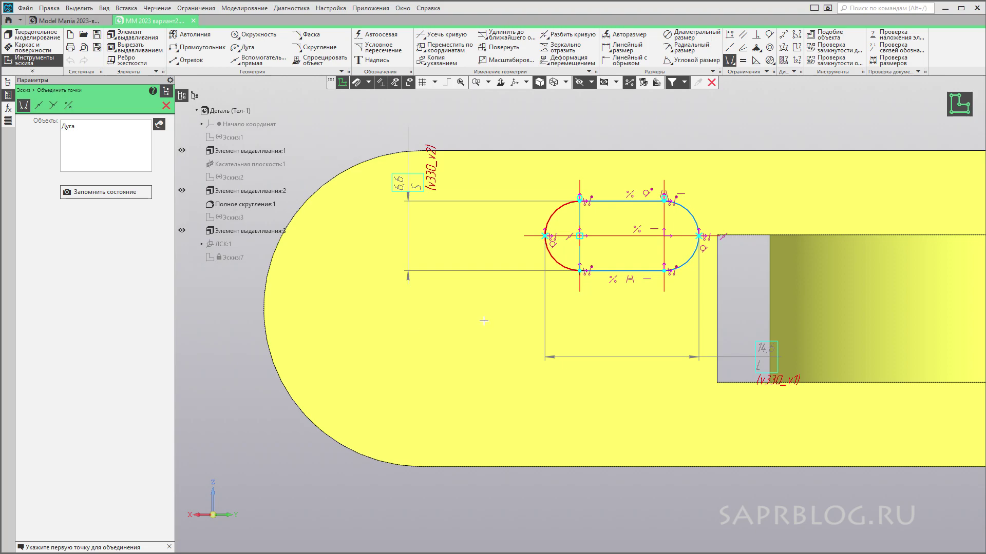
{"action": "left_click", "coordinate": [160, 126]}
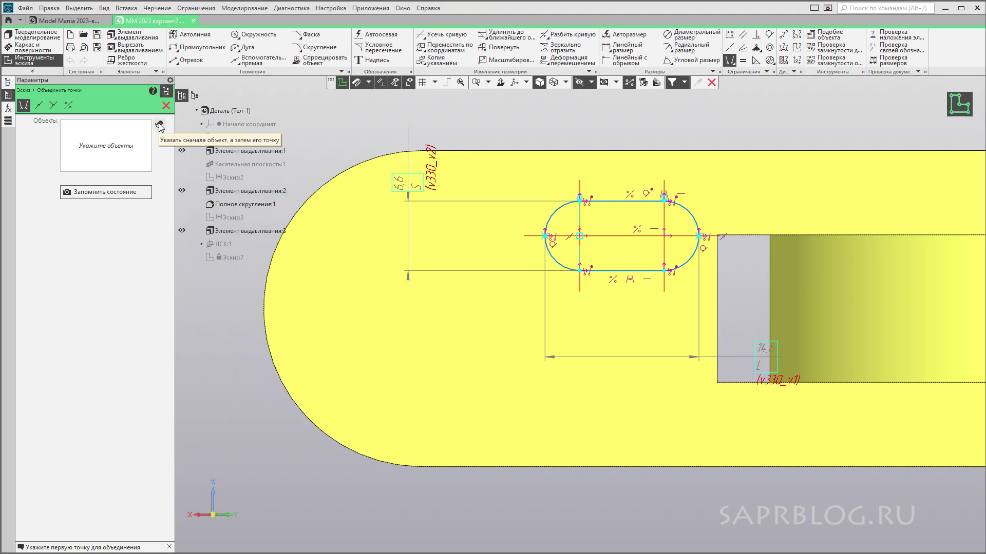
{"action": "left_click", "coordinate": [159, 125]}
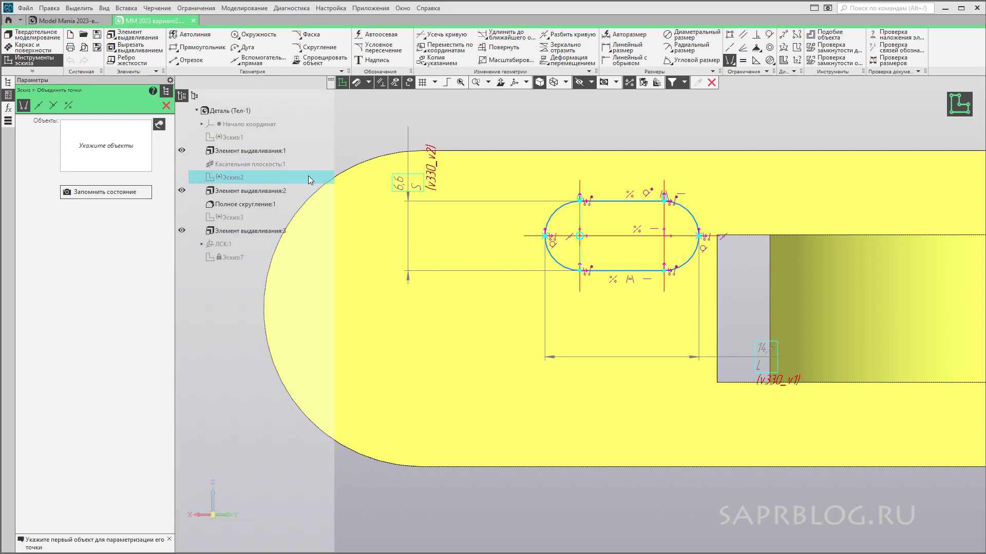
{"action": "left_click", "coordinate": [351, 175]}
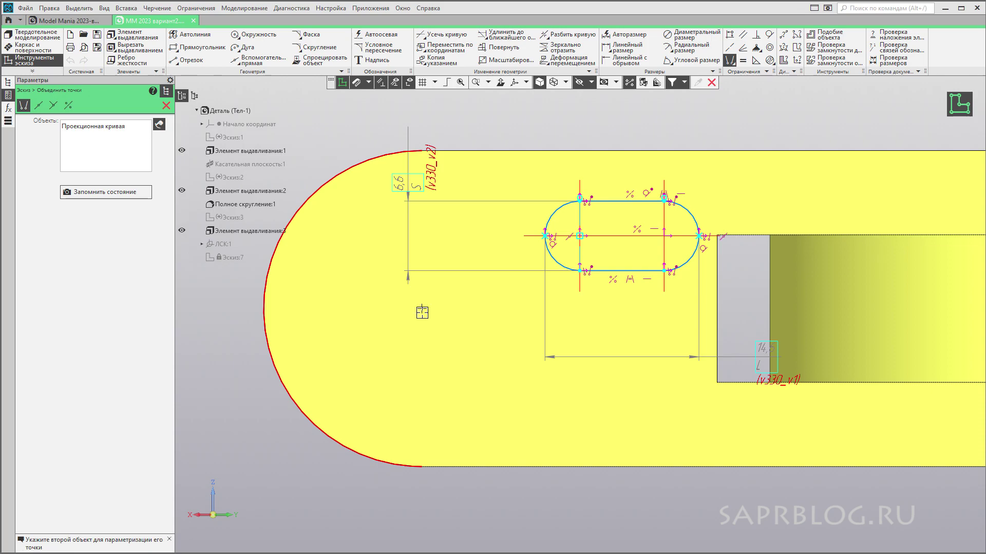
{"action": "left_click", "coordinate": [160, 124]}
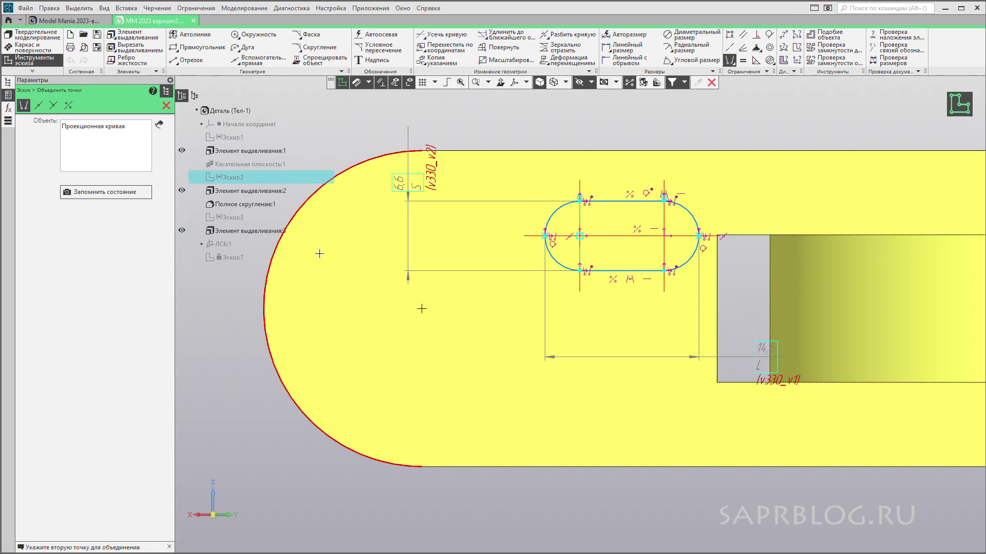
{"action": "left_click", "coordinate": [579, 236]}
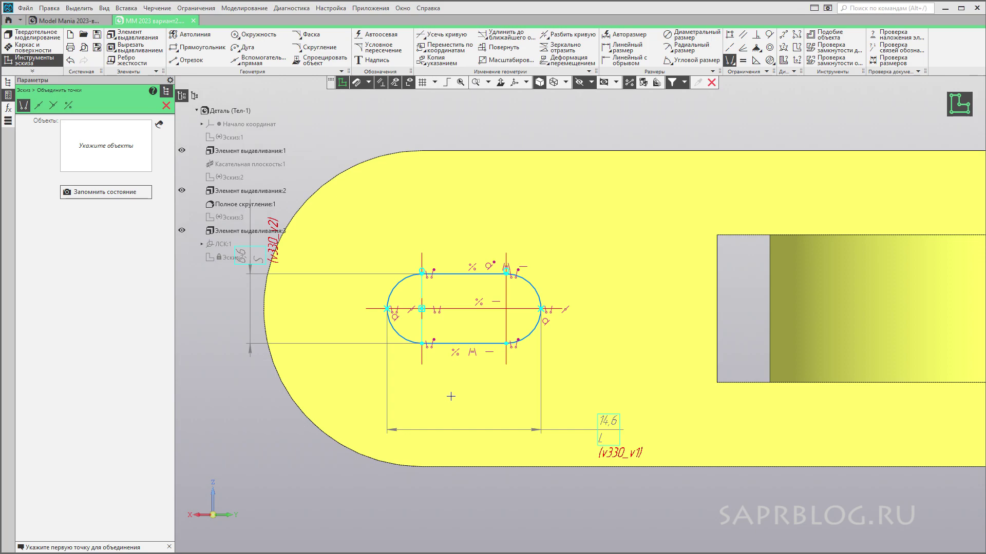
{"action": "scroll", "coordinate": [451, 396], "scroll_direction": "down", "scroll_amount": 1}
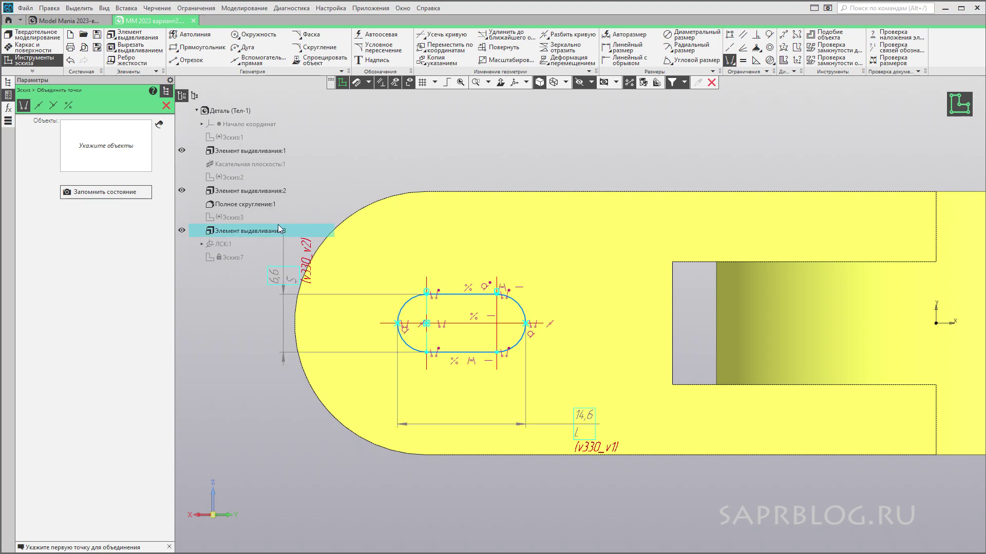
{"action": "left_click", "coordinate": [169, 106]}
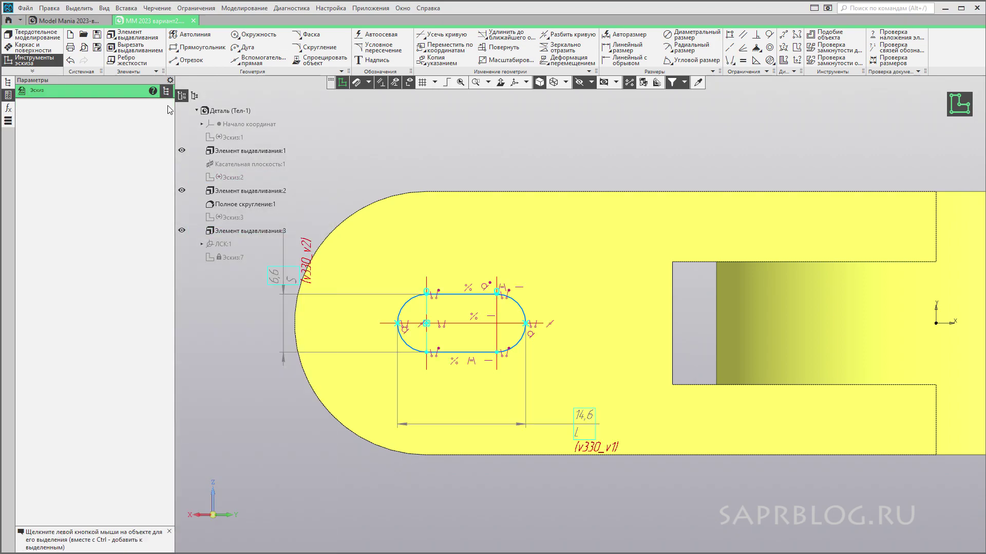
Step: Insert a new Паз slot from the shapes library and minimize the reference drawing
{"action": "left_click", "coordinate": [8, 122]}
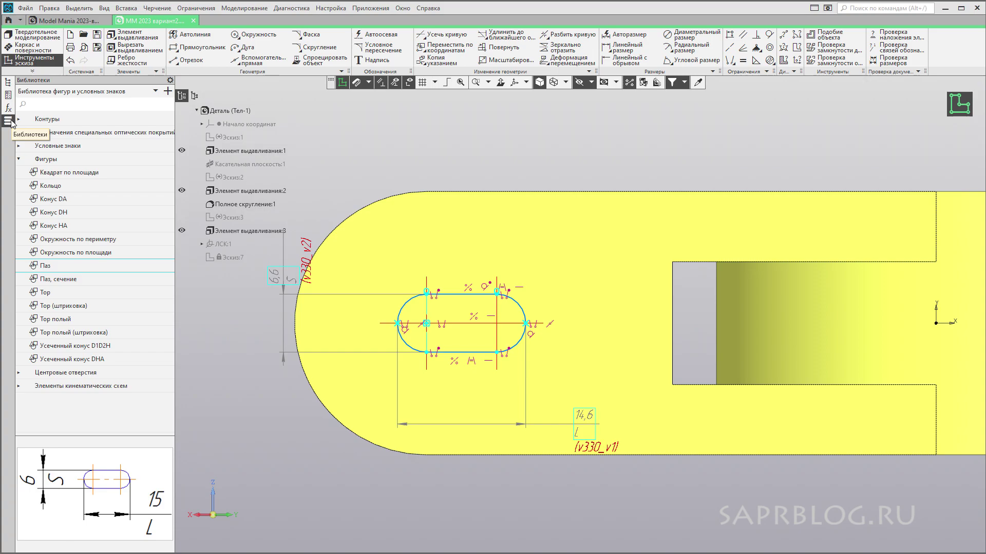
{"action": "double_click", "coordinate": [47, 267]}
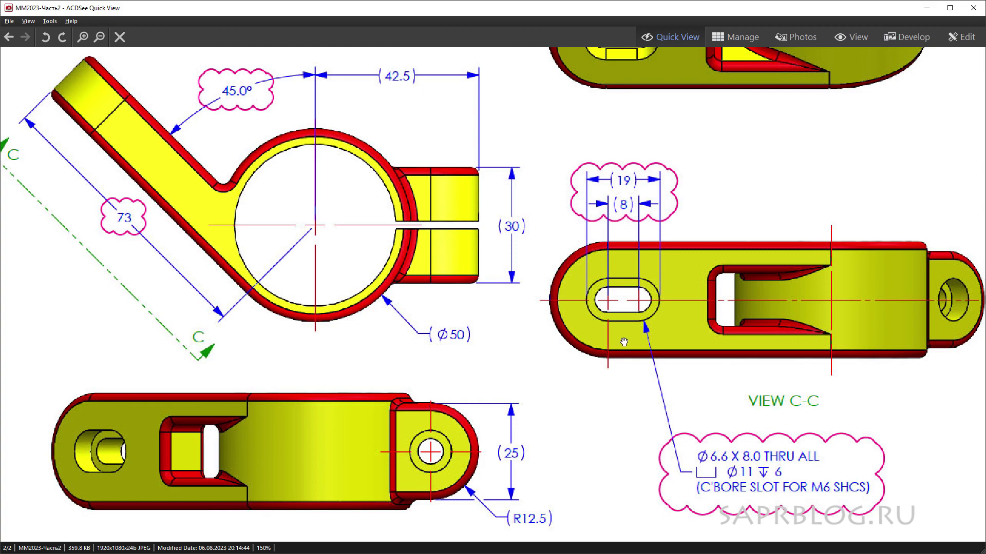
{"action": "left_click", "coordinate": [926, 8]}
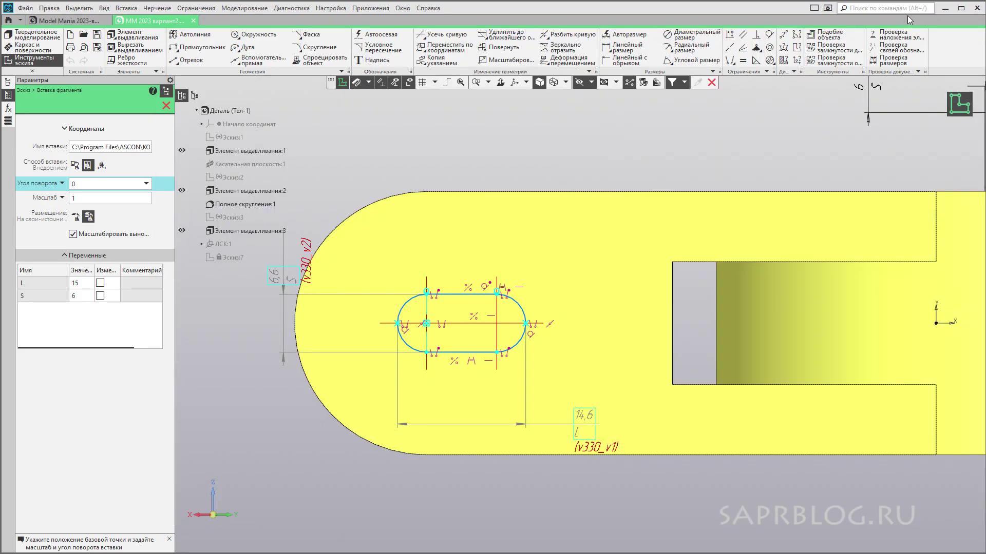
Step: Insert a slot fragment with length 19 and width 11 above the part
{"action": "double_click", "coordinate": [82, 283]}
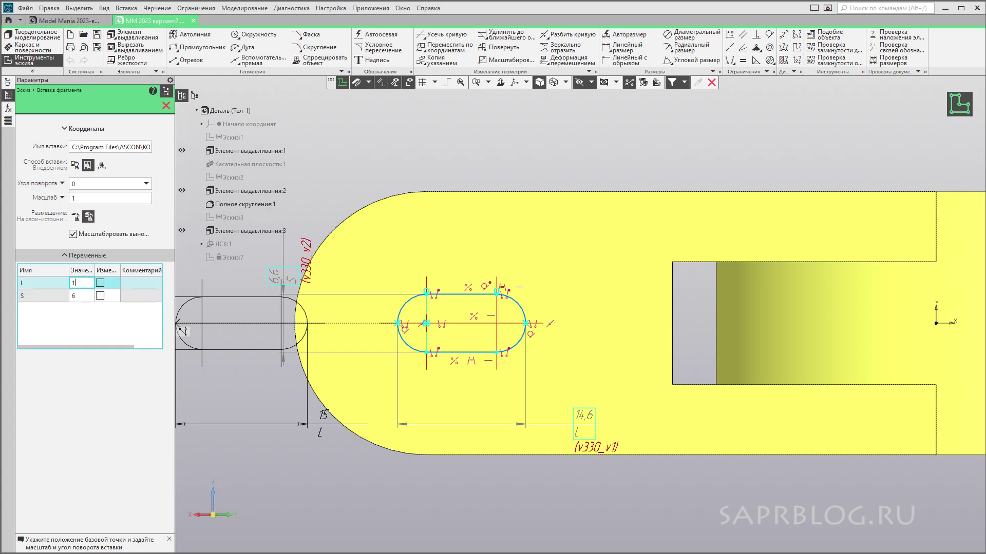
{"action": "type", "text": "9"}
{"action": "double_click", "coordinate": [79, 296]}
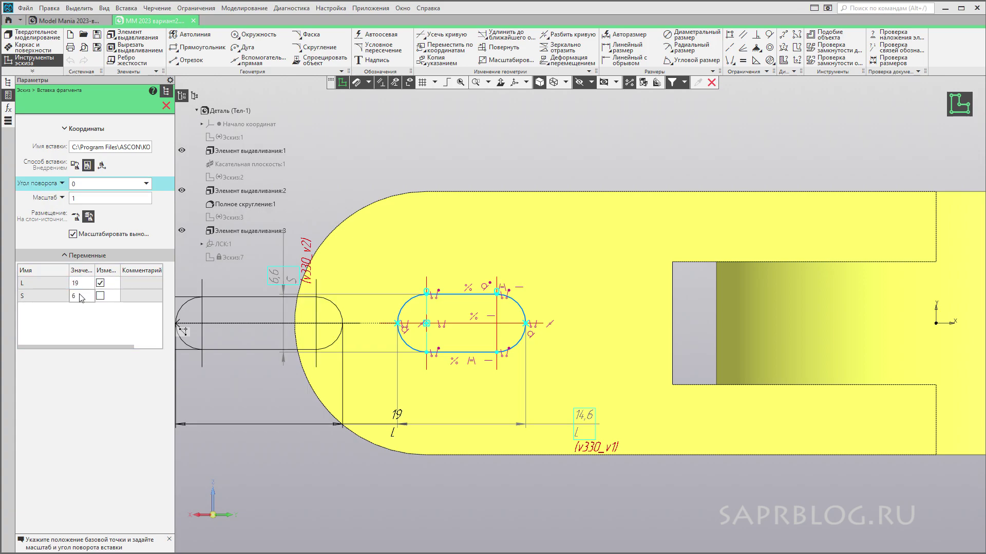
{"action": "type", "text": "1"}
{"action": "key", "text": "Return"}
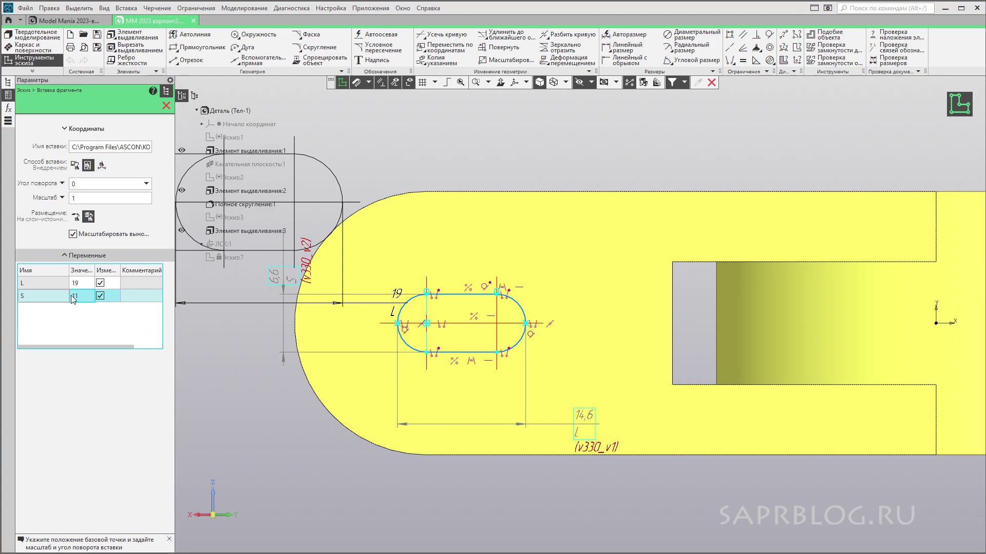
{"action": "scroll", "coordinate": [557, 170], "scroll_direction": "down", "scroll_amount": 1}
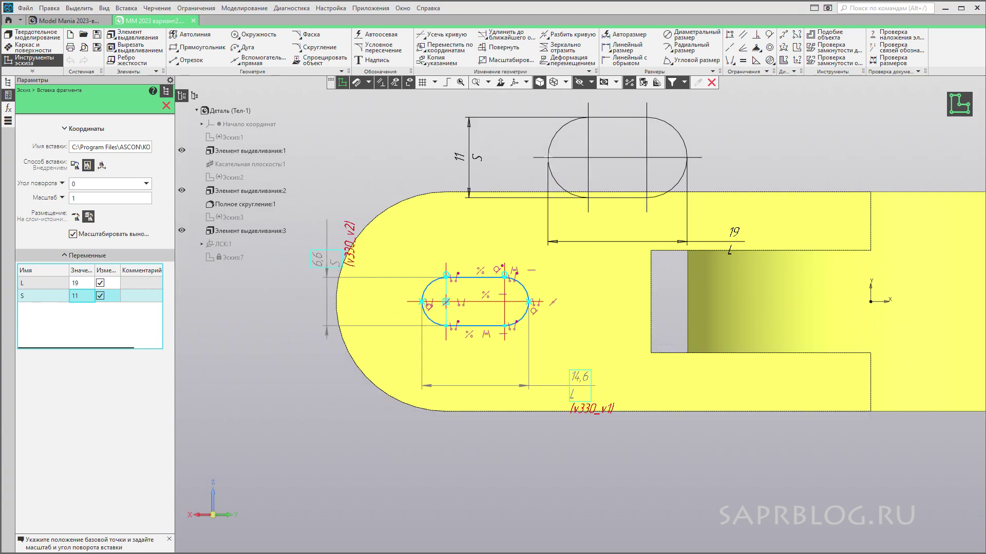
{"action": "left_click", "coordinate": [549, 158]}
{"action": "key", "text": "Escape"}
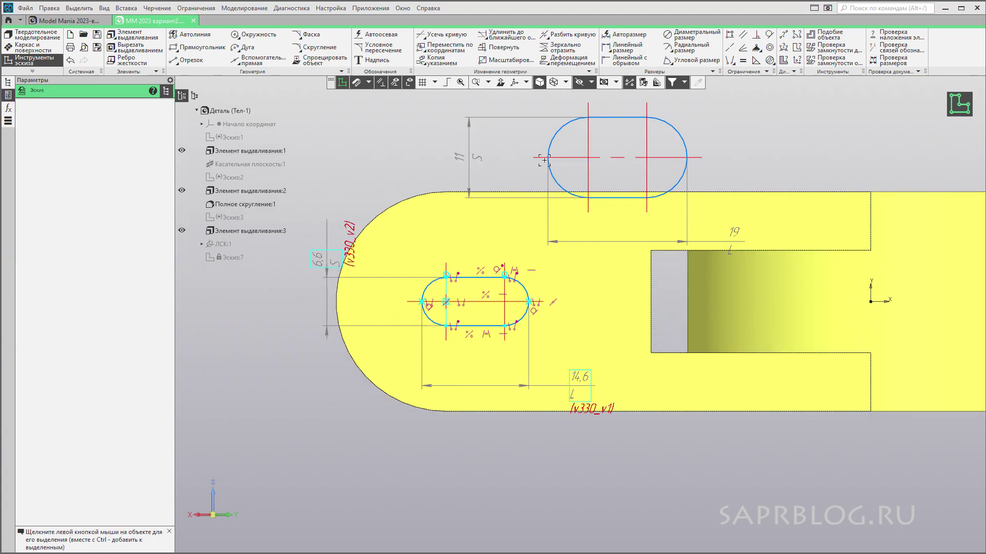
Step: Reposition the inserted 19 × 11 slot fragment slightly to the right above the part
{"action": "scroll", "coordinate": [667, 154], "scroll_direction": "up", "scroll_amount": 2}
{"action": "middle_click_drag", "start_coordinate": [774, 130], "coordinate": [759, 169]}
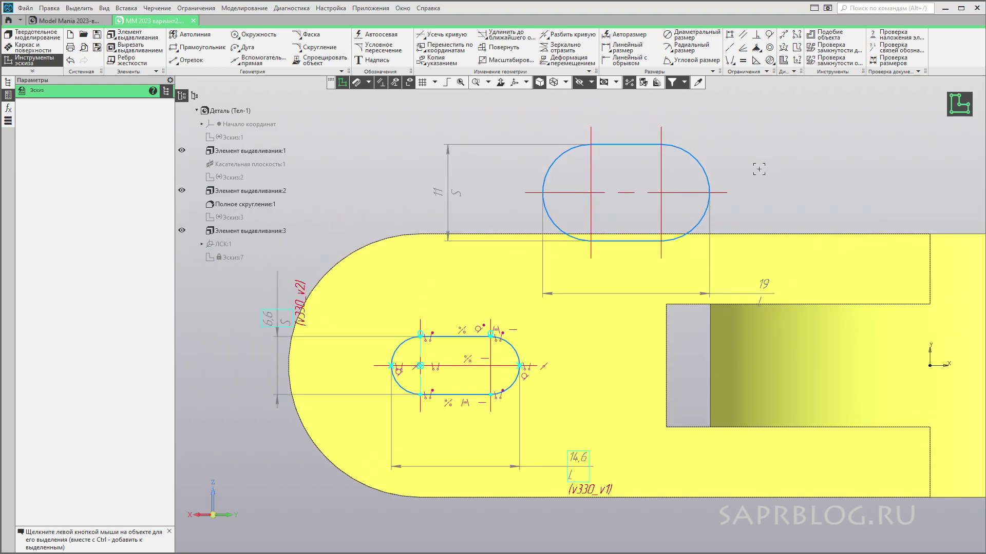
{"action": "left_click", "coordinate": [554, 159]}
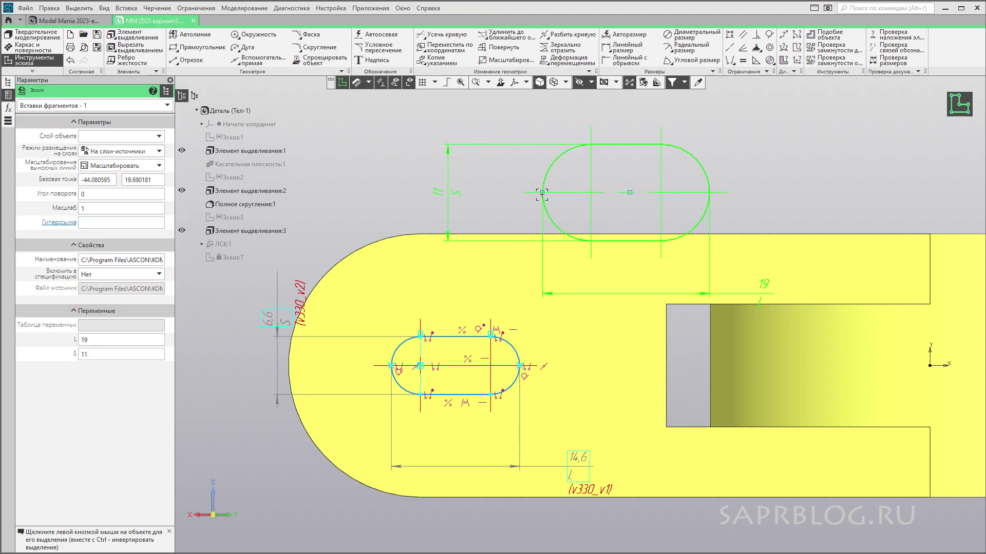
{"action": "left_click_drag", "start_coordinate": [542, 193], "coordinate": [617, 303]}
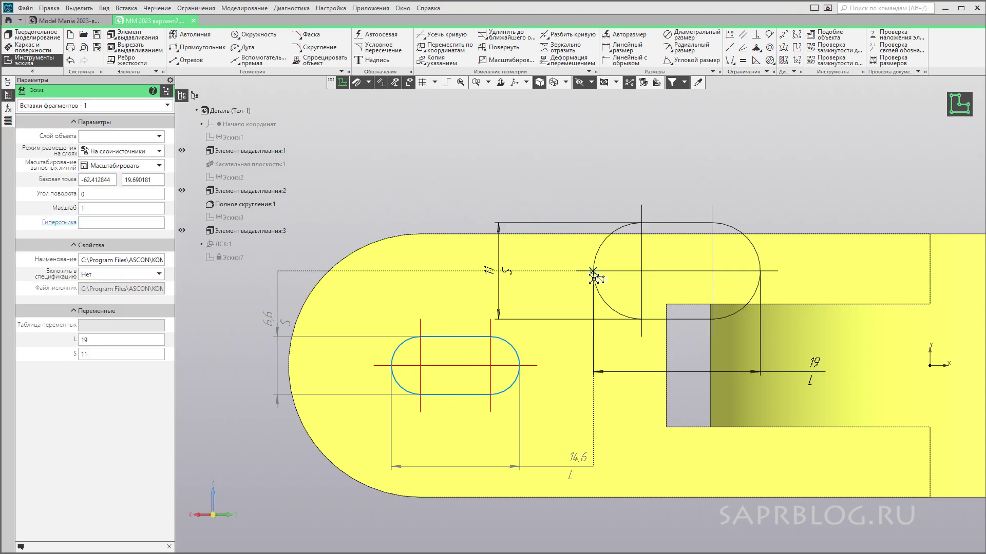
{"action": "left_click_drag", "start_coordinate": [608, 292], "coordinate": [534, 225]}
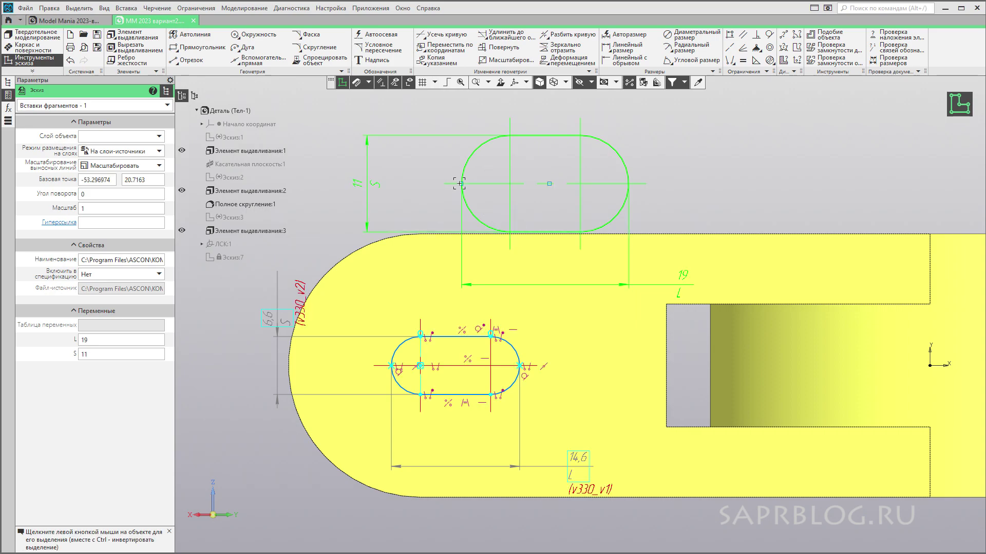
{"action": "left_click_drag", "start_coordinate": [462, 183], "coordinate": [513, 192]}
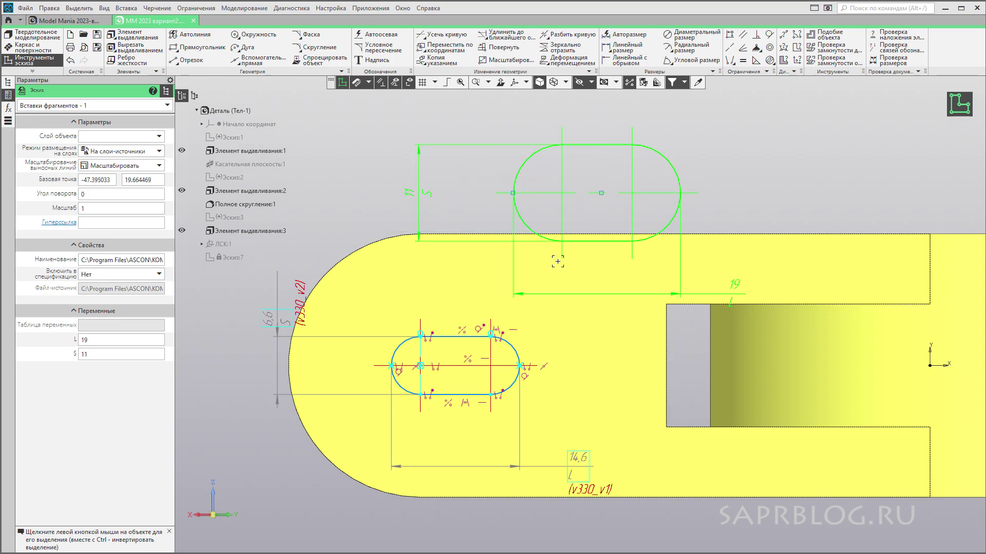
{"action": "left_click_drag", "start_coordinate": [593, 215], "coordinate": [562, 196]}
{"action": "key", "text": "Escape"}
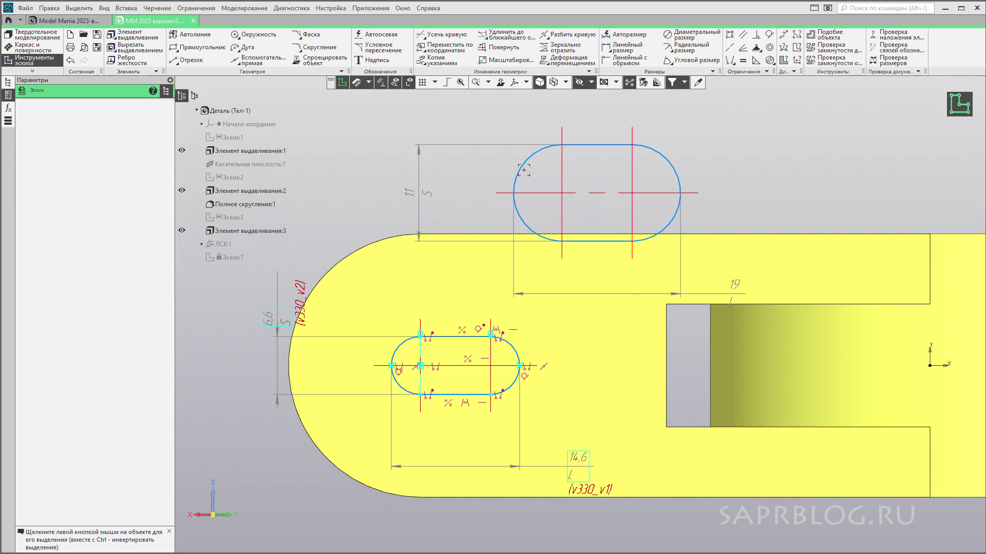
{"action": "left_click", "coordinate": [831, 177]}
{"action": "left_click", "coordinate": [731, 61]}
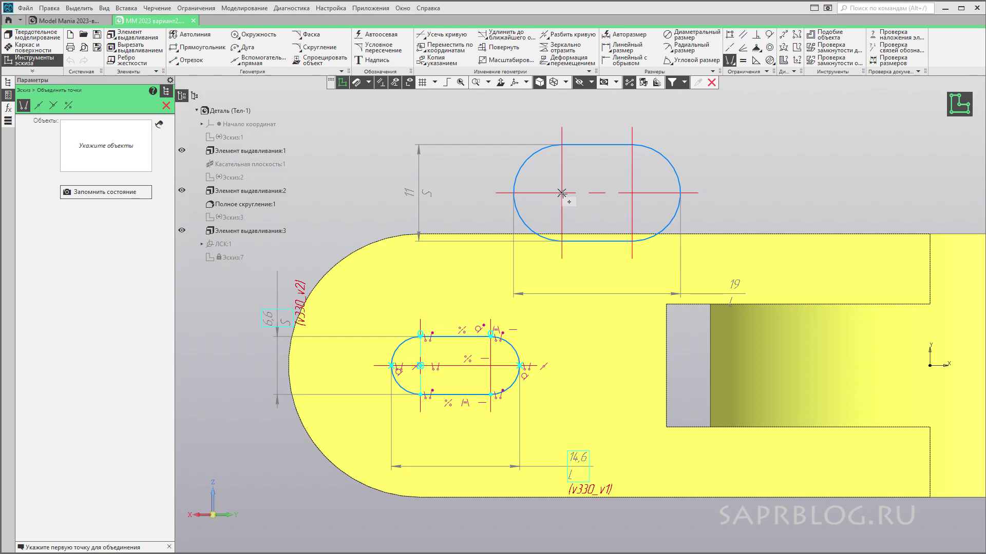
Step: Break the inserted slot fragment into ordinary sketch geometry
{"action": "left_click", "coordinate": [514, 193]}
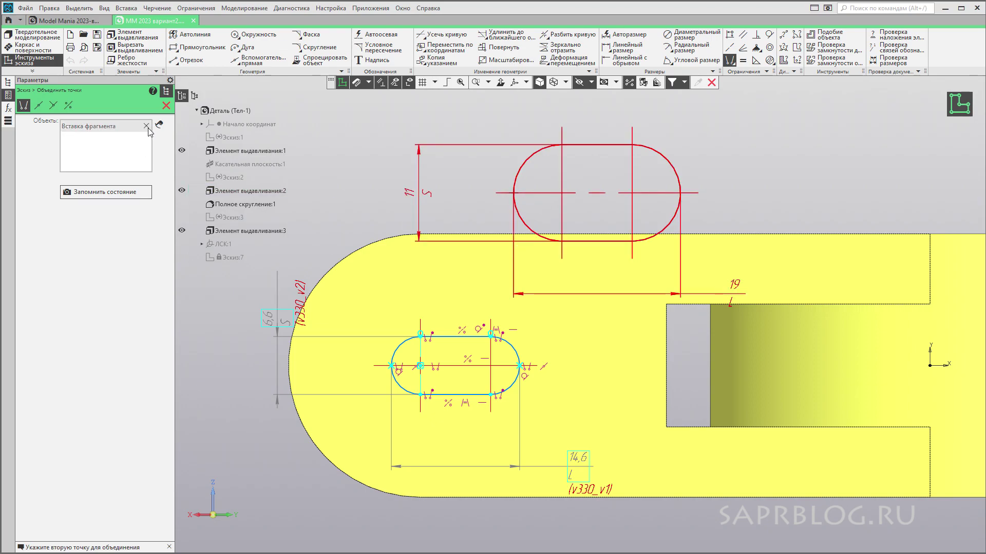
{"action": "left_click", "coordinate": [147, 126]}
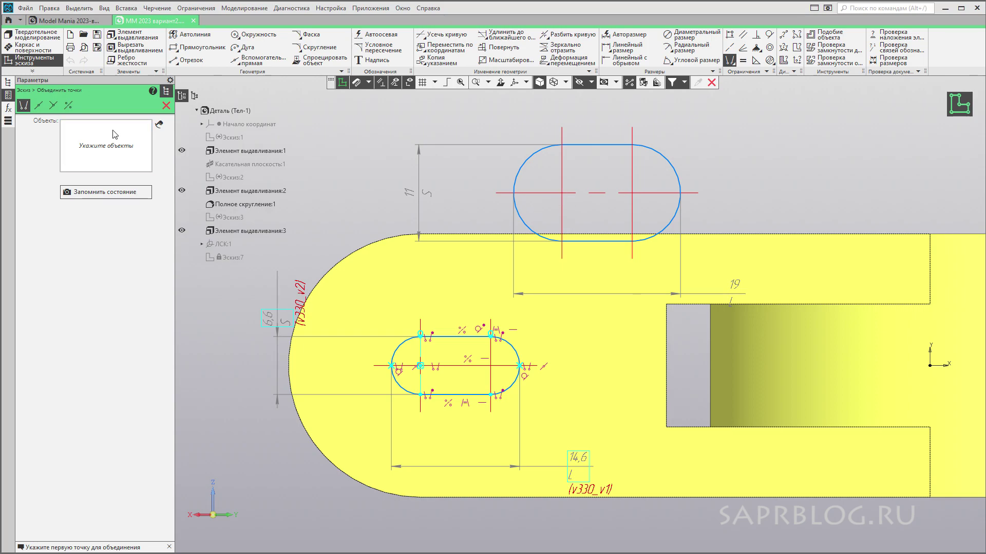
{"action": "left_click", "coordinate": [166, 108]}
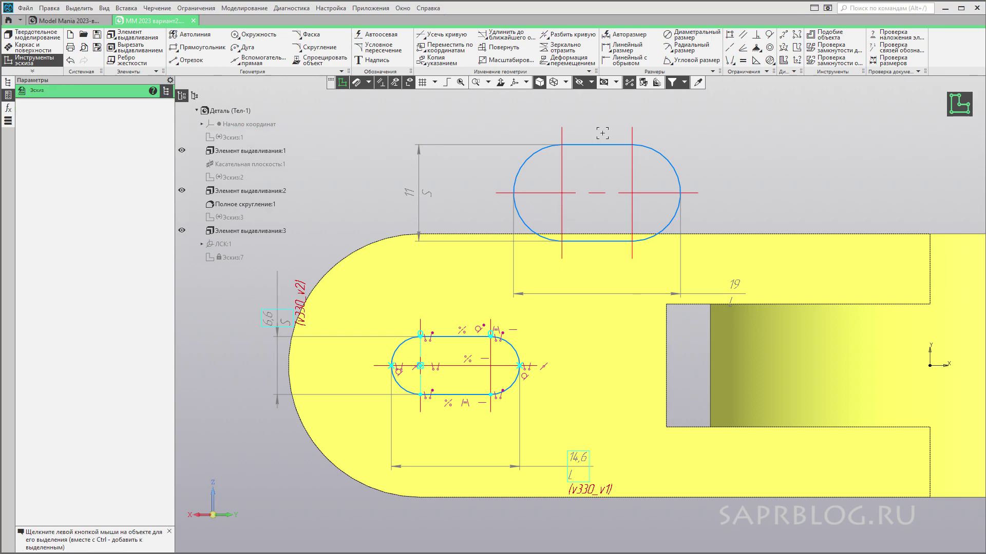
{"action": "left_click", "coordinate": [596, 146]}
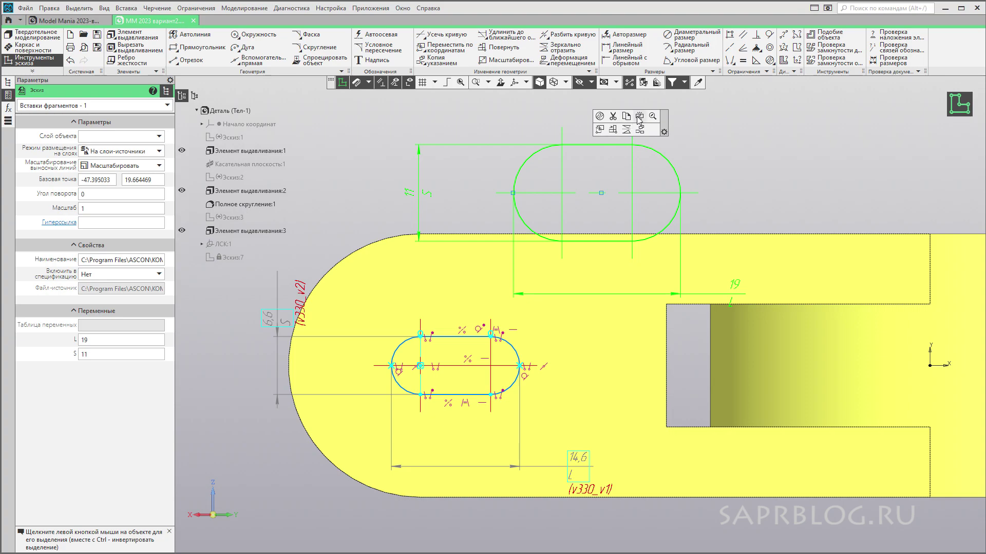
{"action": "left_click", "coordinate": [639, 117]}
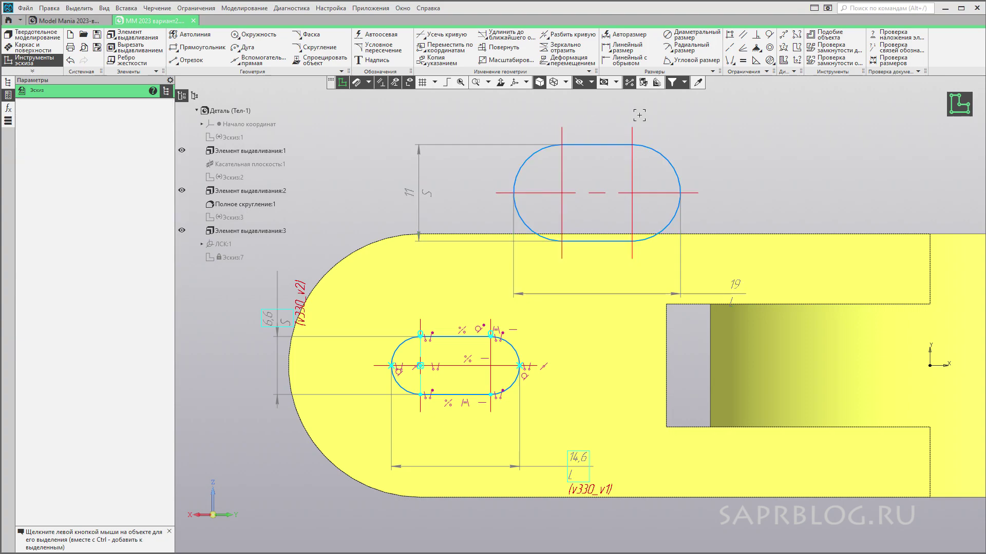
Step: Delete the left arc's constraint to the horizontal centreline
{"action": "left_click", "coordinate": [523, 163]}
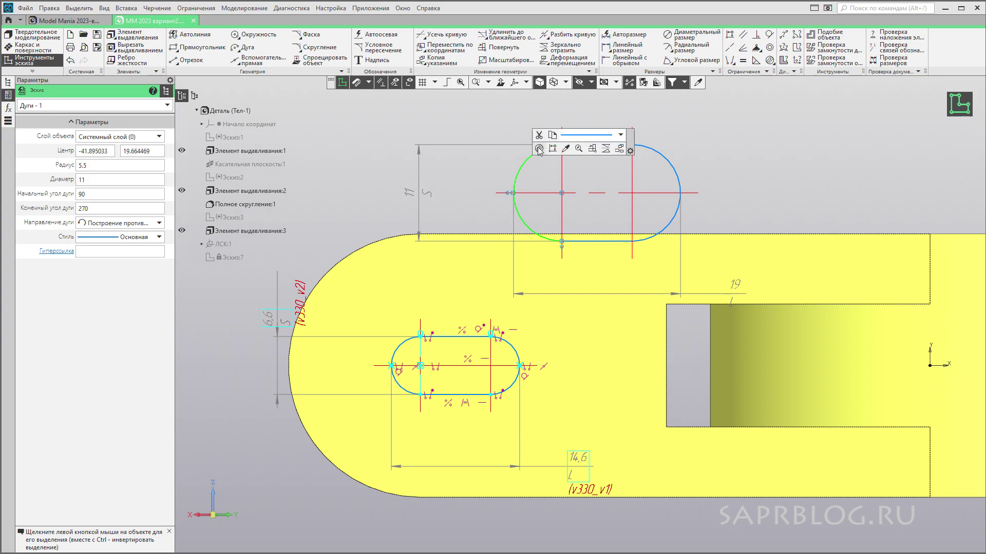
{"action": "left_click", "coordinate": [538, 148]}
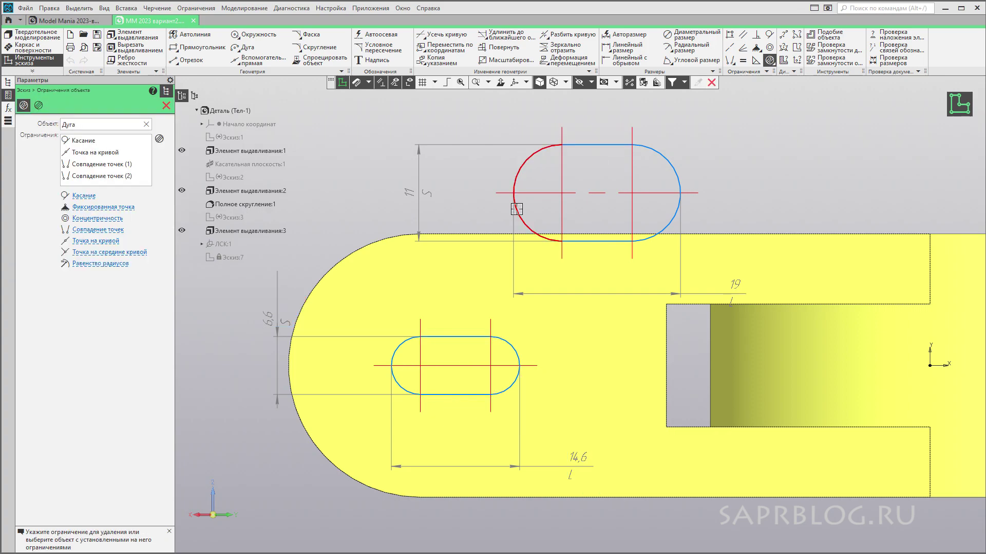
{"action": "key", "text": "Escape"}
{"action": "scroll", "coordinate": [551, 206], "scroll_direction": "up", "scroll_amount": 2}
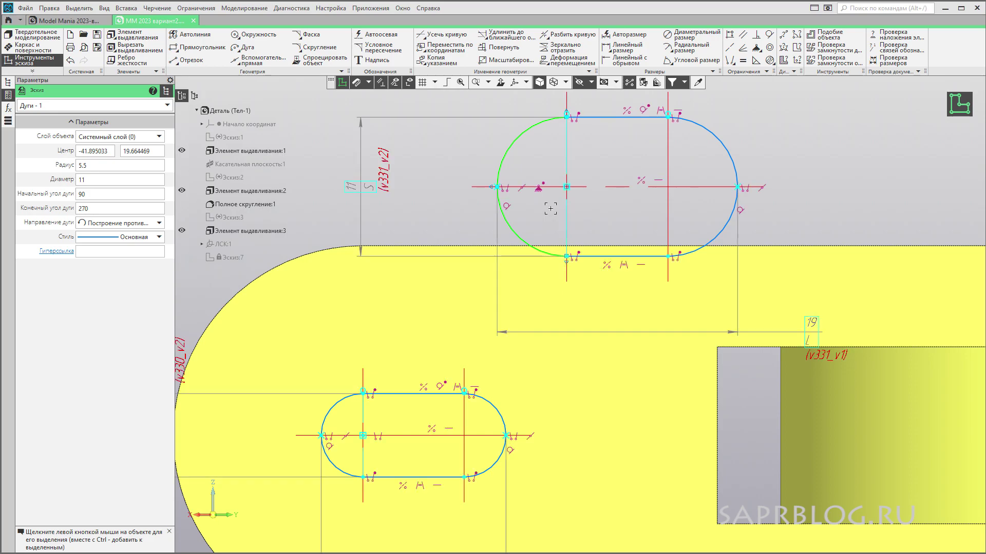
{"action": "left_click", "coordinate": [538, 189]}
{"action": "key", "text": "Delete"}
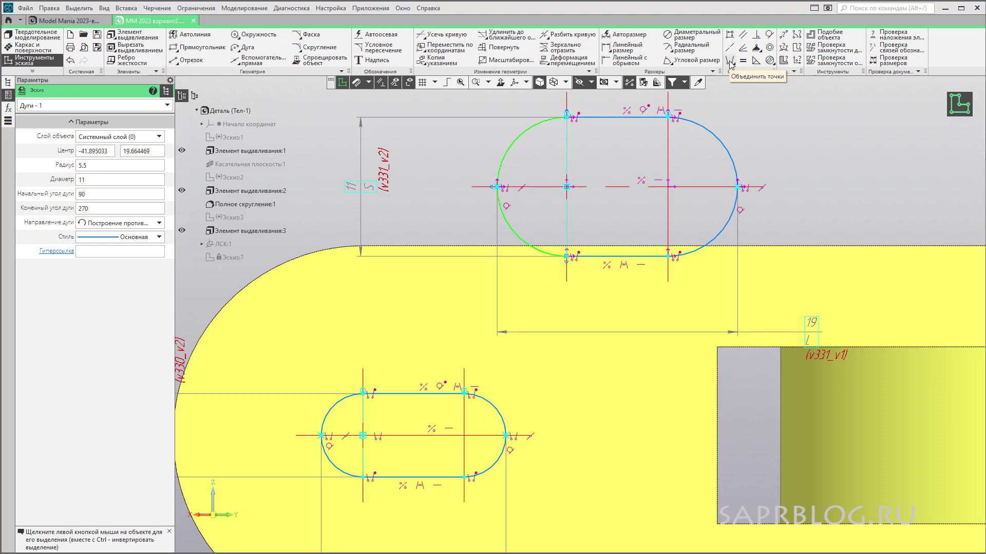
Step: Merge the upper slot's left arc centre with the lower slot's centre and finish the sketch
{"action": "left_click", "coordinate": [730, 62]}
{"action": "left_click", "coordinate": [566, 186]}
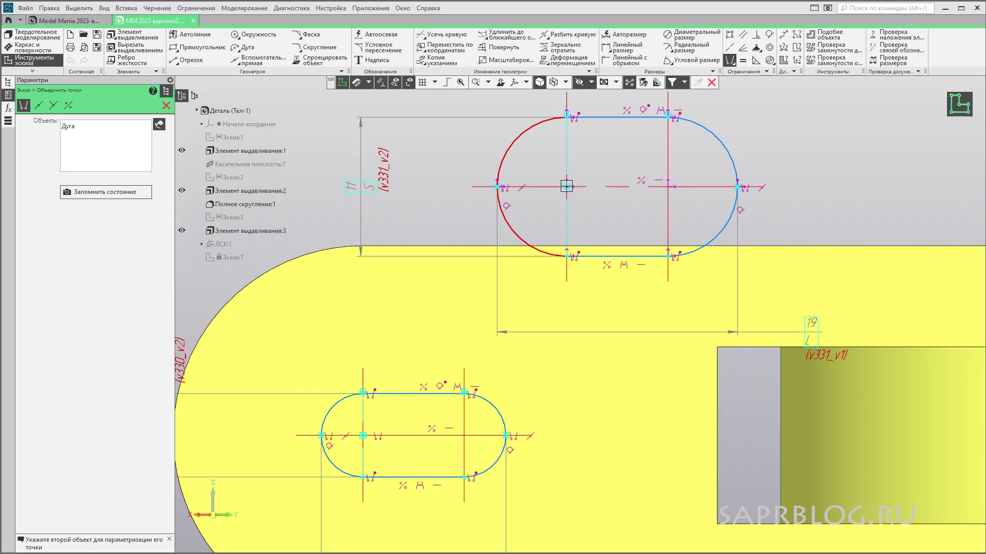
{"action": "left_click", "coordinate": [159, 124]}
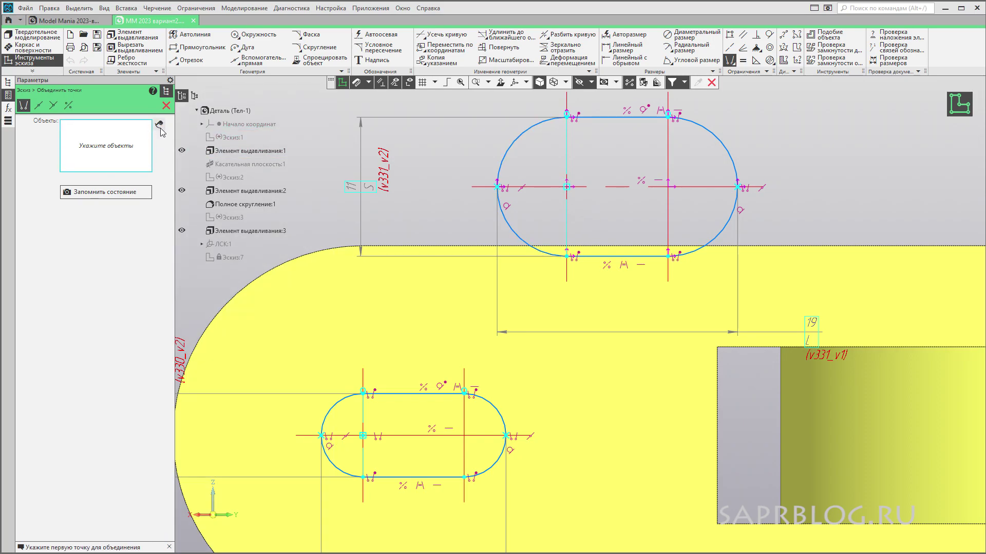
{"action": "left_click", "coordinate": [567, 187]}
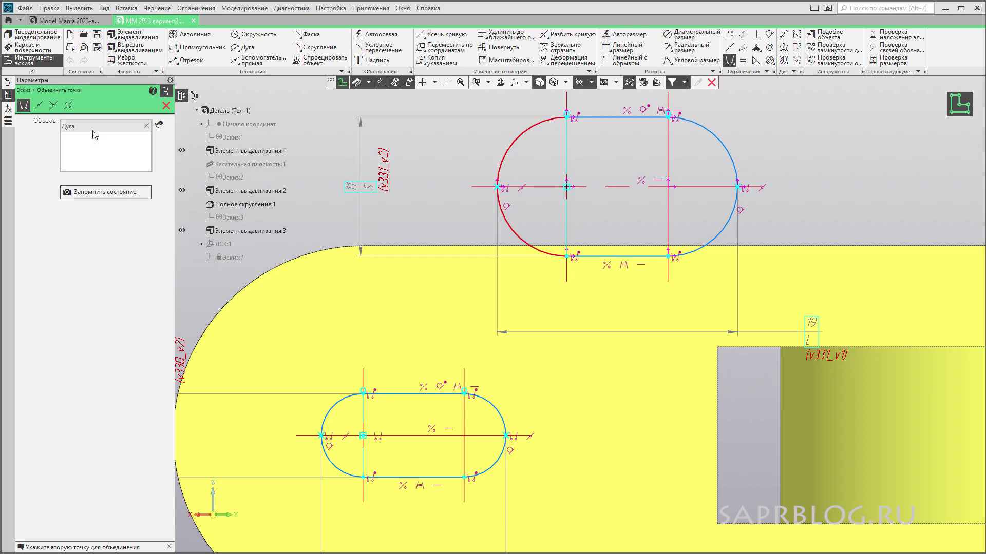
{"action": "left_click", "coordinate": [365, 447]}
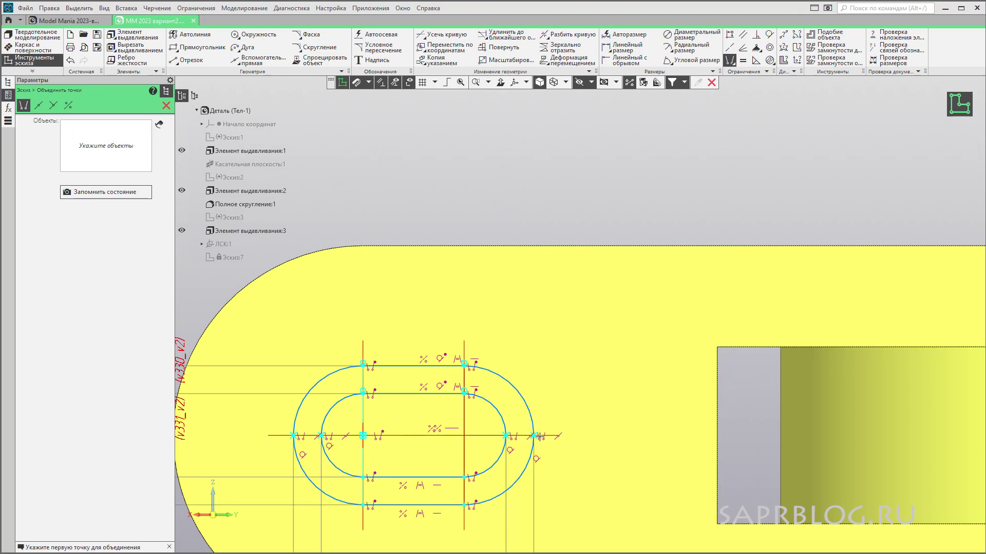
{"action": "scroll", "coordinate": [468, 508], "scroll_direction": "down", "scroll_amount": 3}
{"action": "scroll", "coordinate": [468, 508], "scroll_direction": "up", "scroll_amount": 5}
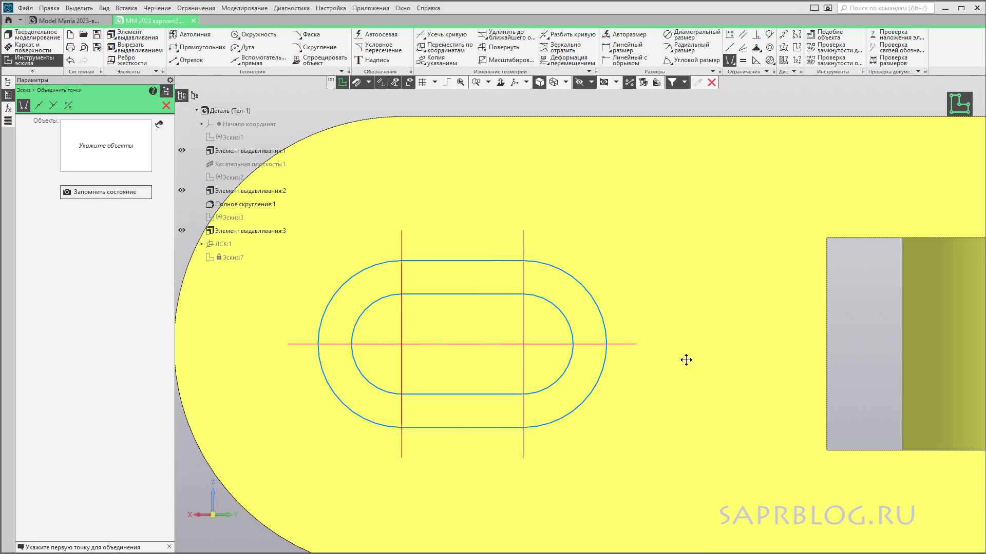
{"action": "middle_click_drag", "start_coordinate": [694, 366], "coordinate": [705, 297]}
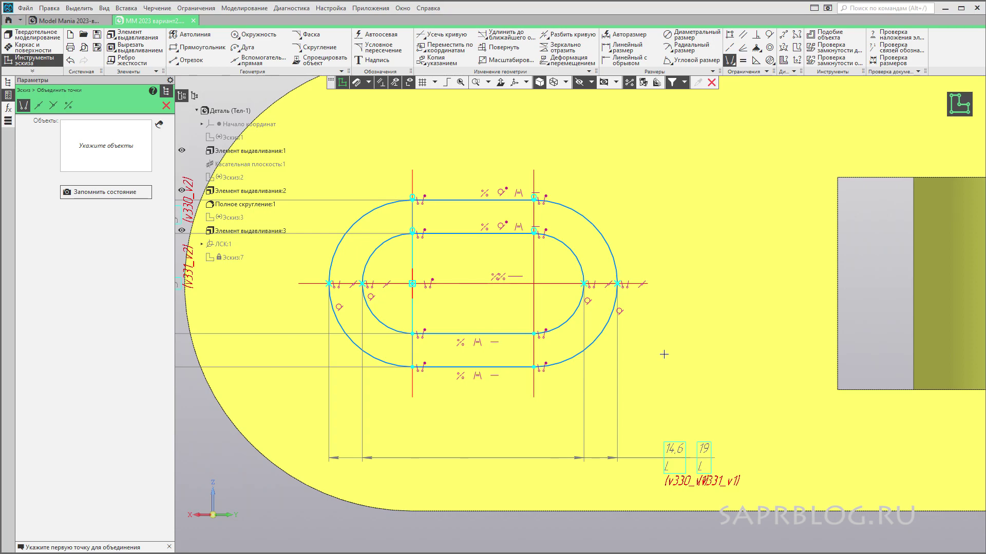
{"action": "scroll", "coordinate": [664, 354], "scroll_direction": "down", "scroll_amount": 2}
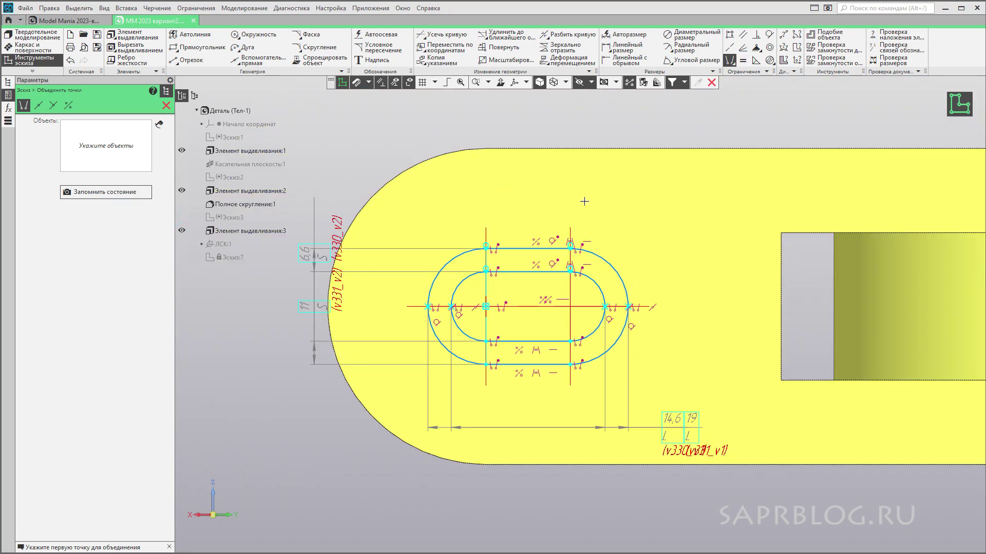
{"action": "left_click", "coordinate": [137, 49]}
Step: Cut the inner slot region through the arm up to the far side face
{"action": "mouse_move", "coordinate": [360, 119]}
{"action": "middle_mouse_down"}
{"action": "mouse_move", "coordinate": [346, 161]}
{"action": "mouse_move", "coordinate": [517, 180]}
{"action": "middle_mouse_up"}
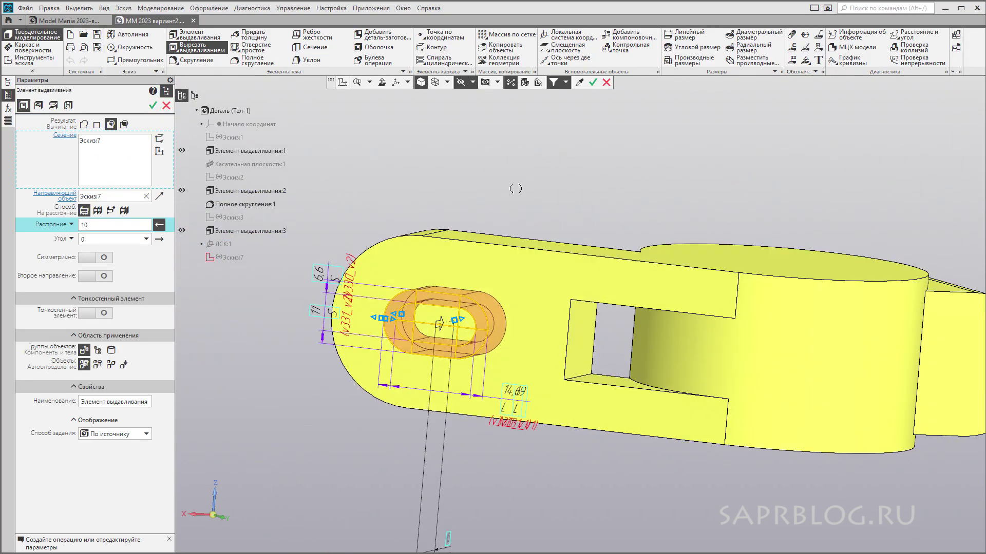
{"action": "left_click", "coordinate": [146, 141]}
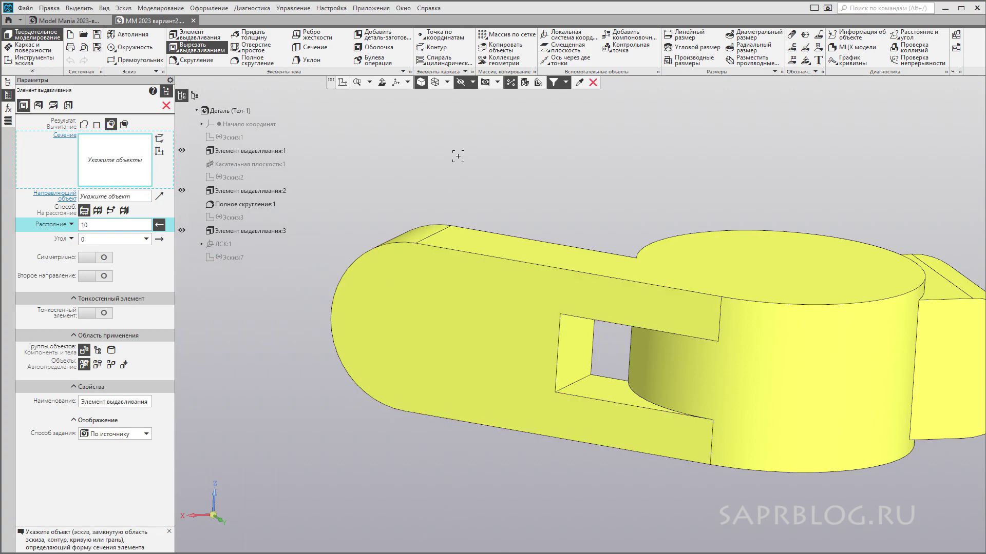
{"action": "left_click", "coordinate": [473, 81]}
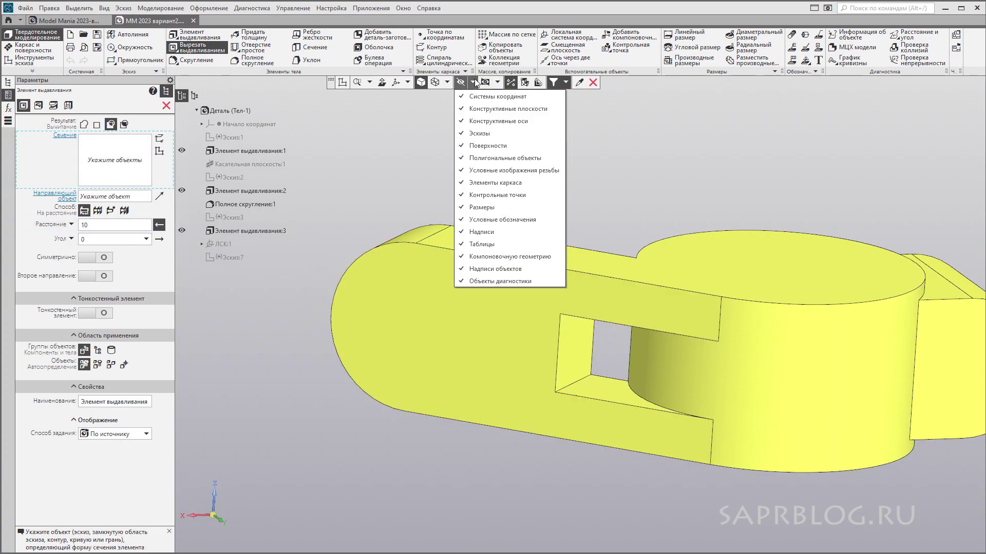
{"action": "left_click", "coordinate": [484, 134]}
{"action": "scroll", "coordinate": [318, 321], "scroll_direction": "up", "scroll_amount": 2}
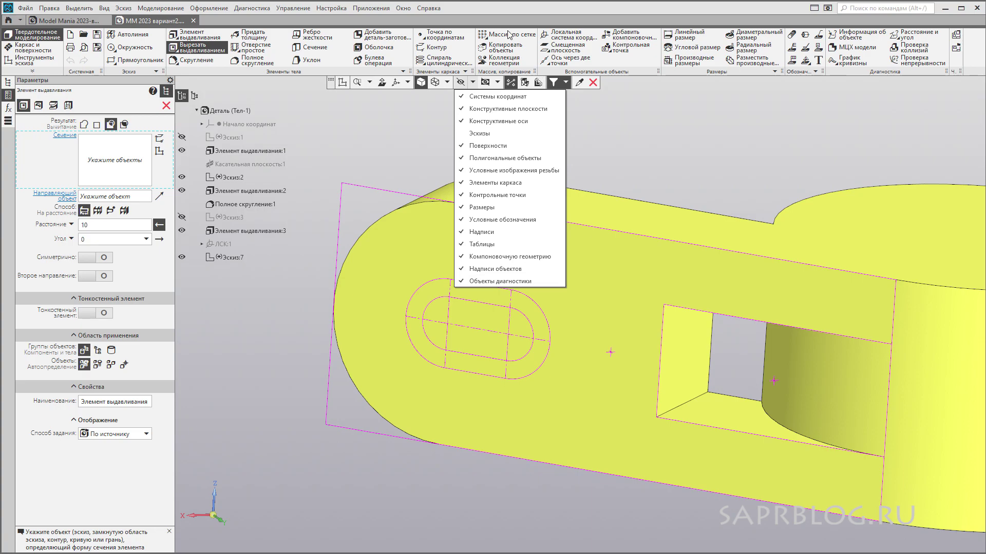
{"action": "left_click", "coordinate": [499, 10]}
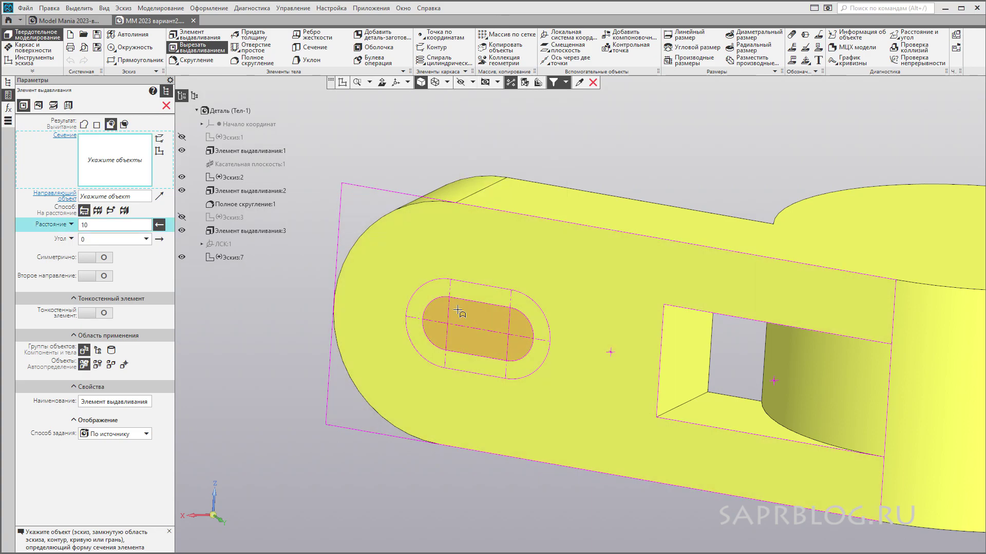
{"action": "left_click", "coordinate": [458, 311]}
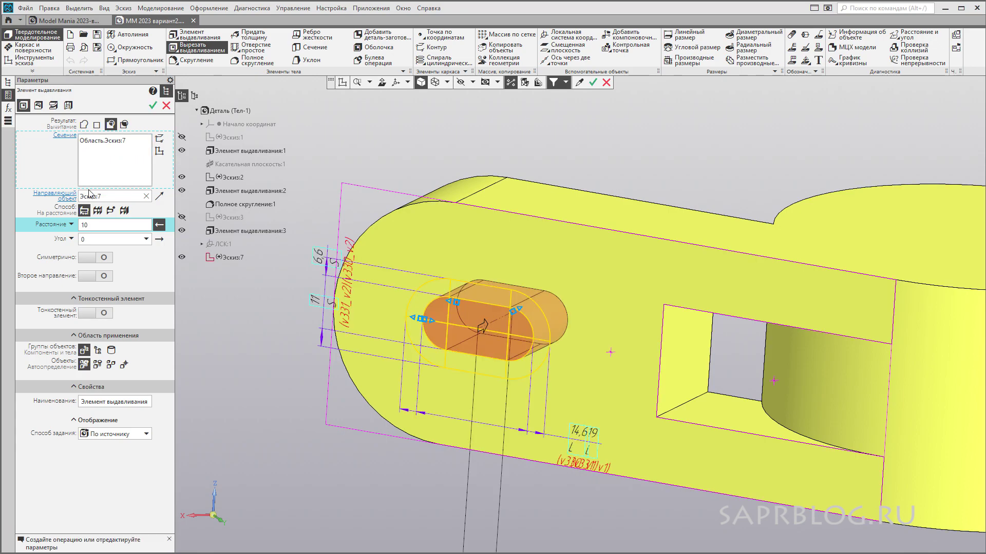
{"action": "left_click", "coordinate": [111, 210]}
{"action": "mouse_move", "coordinate": [469, 256]}
{"action": "middle_mouse_down"}
{"action": "mouse_move", "coordinate": [627, 151]}
{"action": "mouse_move", "coordinate": [542, 249]}
{"action": "middle_mouse_up"}
{"action": "left_click", "coordinate": [626, 152]}
{"action": "key", "text": "ctrl+Return"}
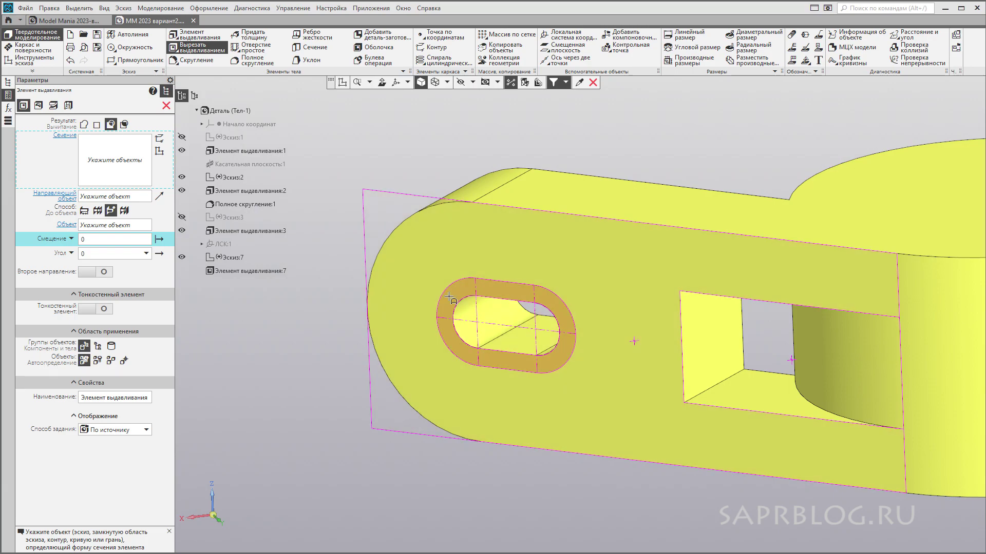
Step: Cut the outer slot ring 6 deep as the counterbore and hide the sketches
{"action": "left_click", "coordinate": [450, 298]}
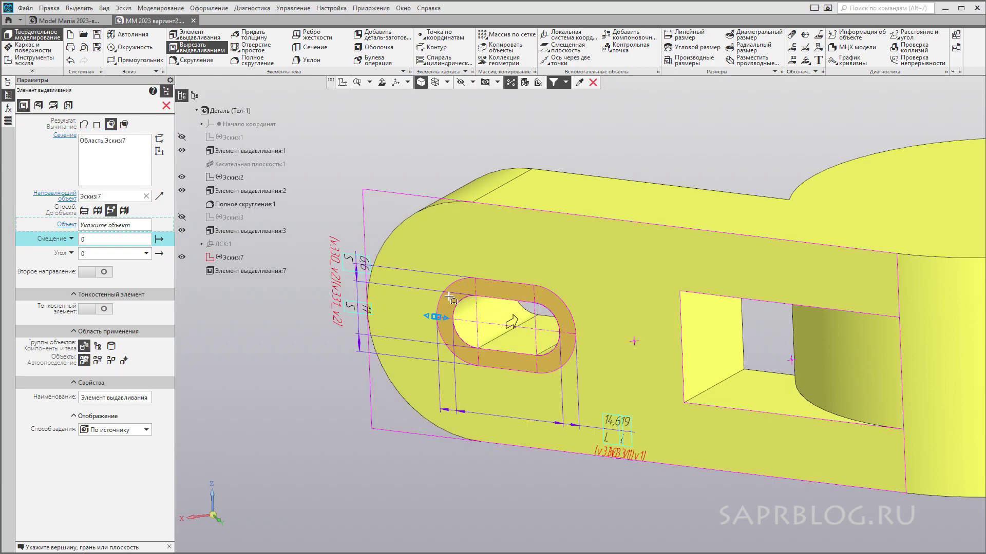
{"action": "left_click", "coordinate": [86, 211]}
{"action": "double_click", "coordinate": [99, 225]}
{"action": "type", "text": "6"}
{"action": "key", "text": "ctrl+Return"}
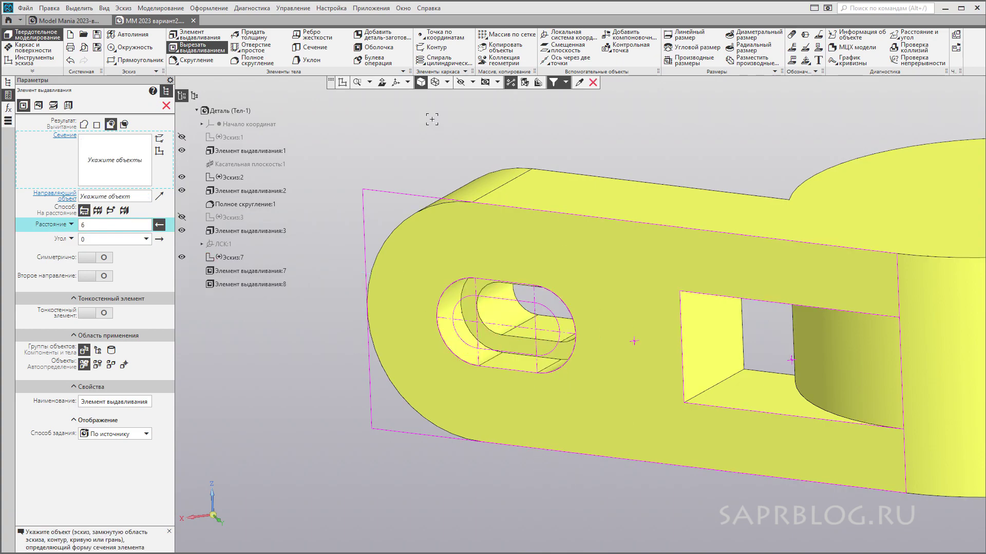
{"action": "mouse_move", "coordinate": [432, 119]}
{"action": "middle_mouse_down"}
{"action": "mouse_move", "coordinate": [567, 93]}
{"action": "mouse_move", "coordinate": [555, 123]}
{"action": "mouse_move", "coordinate": [478, 140]}
{"action": "middle_mouse_up"}
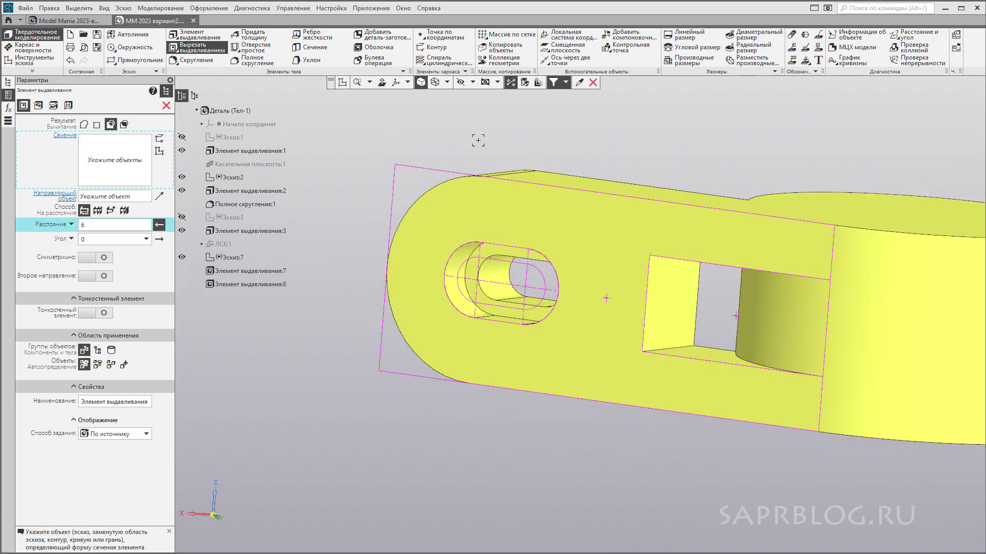
{"action": "left_click", "coordinate": [461, 87]}
{"action": "mouse_move", "coordinate": [513, 118]}
{"action": "middle_mouse_down"}
{"action": "mouse_move", "coordinate": [611, 132]}
{"action": "mouse_move", "coordinate": [515, 176]}
{"action": "middle_mouse_up"}
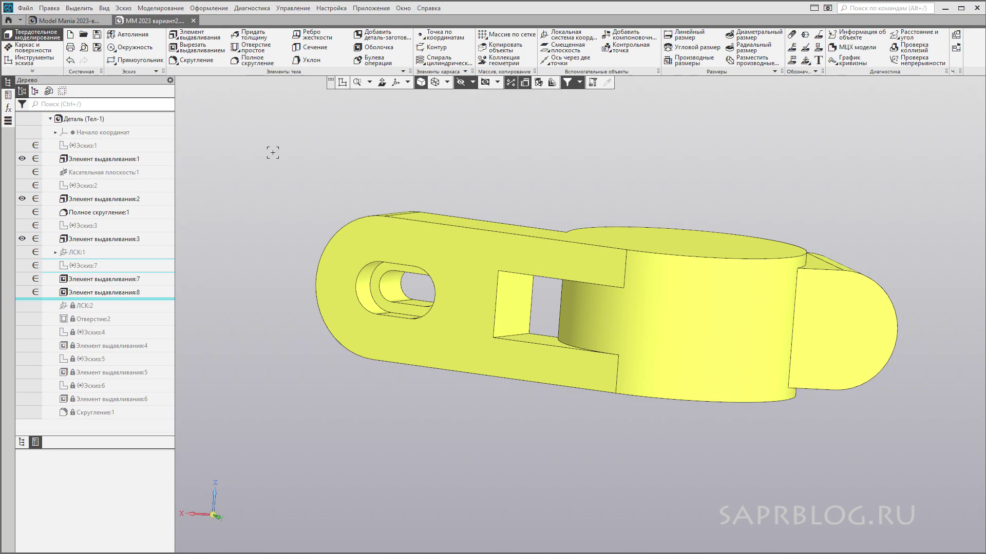
Step: Roll the tree forward past Скругление:1, inspect the clamp, and check the part's properties
{"action": "left_click", "coordinate": [166, 105]}
{"action": "left_click_drag", "start_coordinate": [119, 301], "coordinate": [110, 420]}
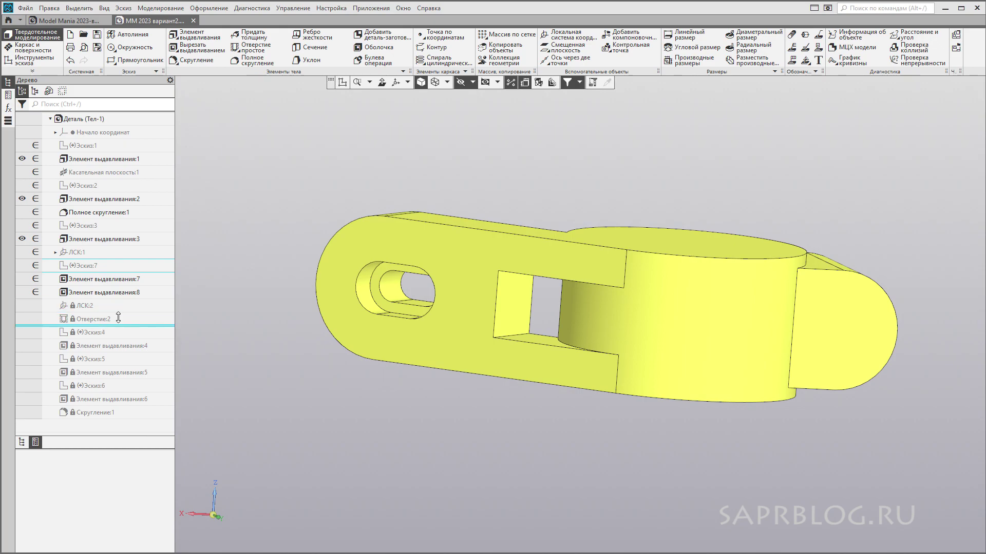
{"action": "middle_click_drag", "start_coordinate": [352, 165], "coordinate": [319, 375]}
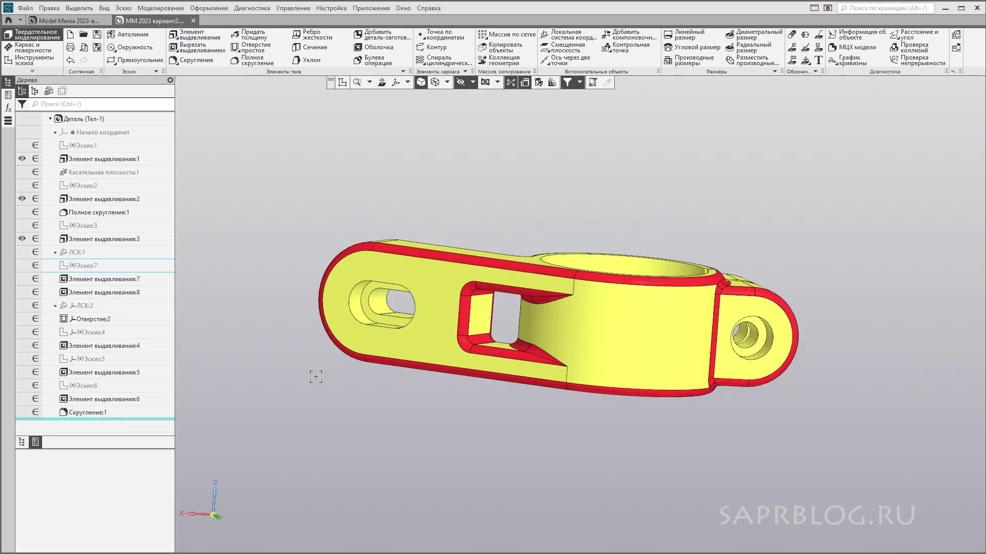
{"action": "mouse_move", "coordinate": [501, 165]}
{"action": "middle_mouse_down"}
{"action": "mouse_move", "coordinate": [487, 315]}
{"action": "mouse_move", "coordinate": [486, 148]}
{"action": "mouse_move", "coordinate": [427, 204]}
{"action": "middle_mouse_up"}
{"action": "mouse_move", "coordinate": [594, 224]}
{"action": "middle_mouse_down"}
{"action": "mouse_move", "coordinate": [590, 209]}
{"action": "mouse_move", "coordinate": [669, 243]}
{"action": "mouse_move", "coordinate": [640, 237]}
{"action": "mouse_move", "coordinate": [618, 275]}
{"action": "mouse_move", "coordinate": [644, 243]}
{"action": "mouse_move", "coordinate": [634, 245]}
{"action": "middle_mouse_up"}
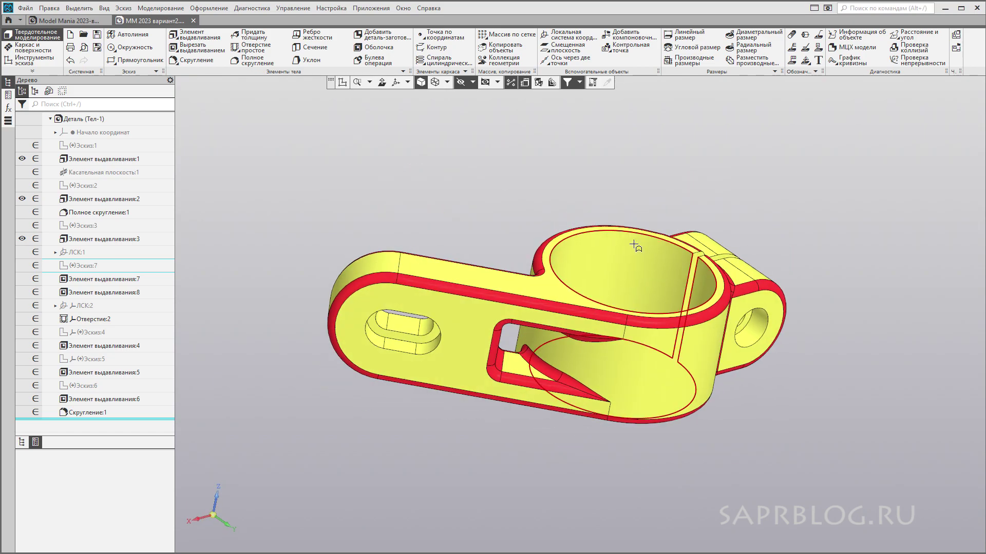
{"action": "mouse_move", "coordinate": [488, 198]}
{"action": "middle_mouse_down"}
{"action": "mouse_move", "coordinate": [479, 182]}
{"action": "mouse_move", "coordinate": [501, 154]}
{"action": "mouse_move", "coordinate": [455, 217]}
{"action": "mouse_move", "coordinate": [472, 198]}
{"action": "middle_mouse_up"}
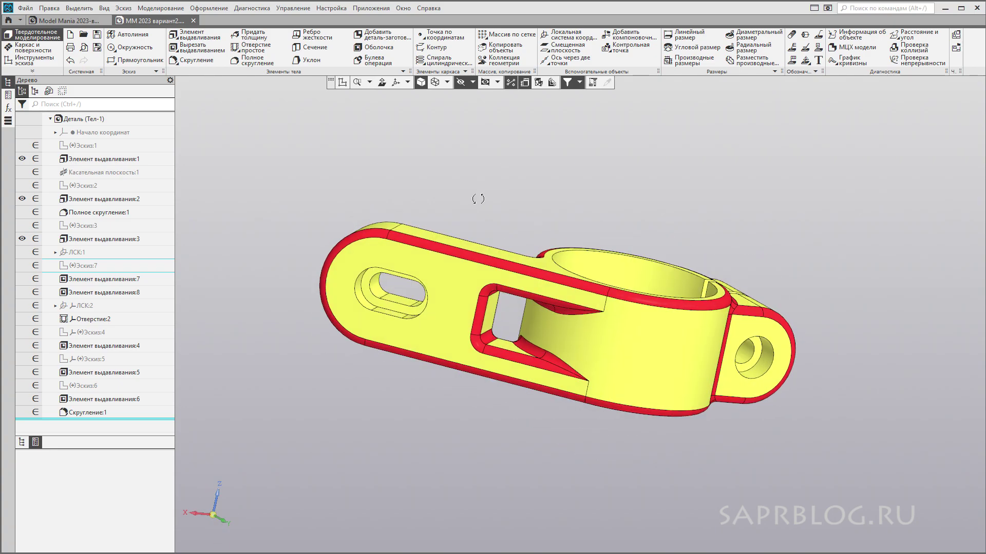
{"action": "left_click", "coordinate": [71, 120]}
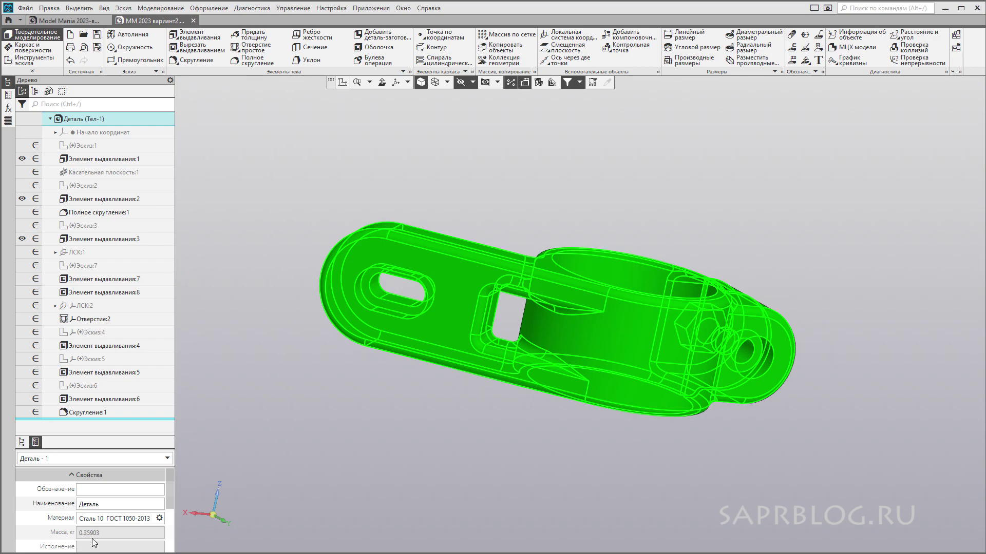
{"action": "left_click", "coordinate": [224, 404]}
{"action": "mouse_move", "coordinate": [317, 467]}
{"action": "middle_mouse_down"}
{"action": "mouse_move", "coordinate": [330, 403]}
{"action": "mouse_move", "coordinate": [321, 492]}
{"action": "middle_mouse_up"}
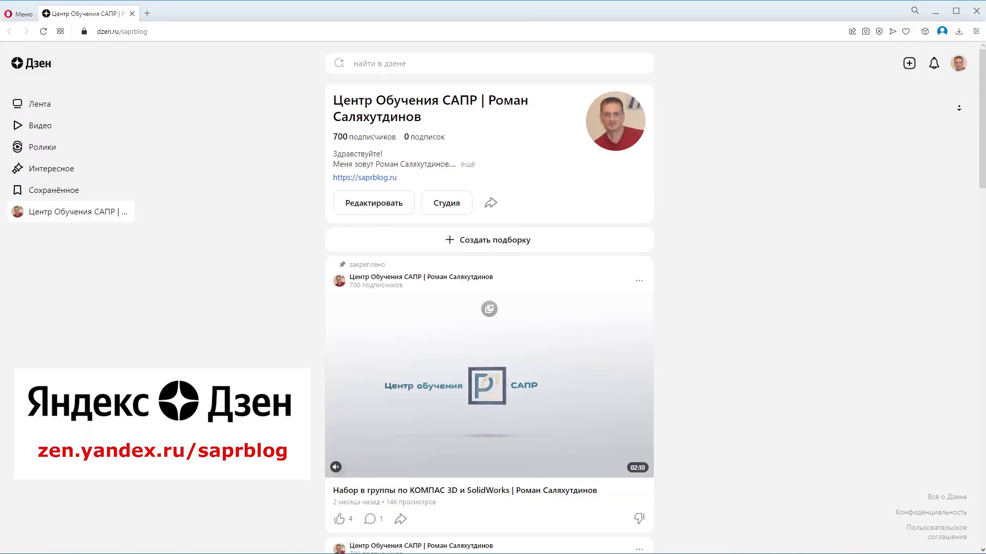
Step: Scroll the dzen.ru/saprblog channel feed down to its second video post
{"action": "scroll", "coordinate": [959, 108], "scroll_direction": "down", "scroll_amount": 1}
{"action": "scroll", "coordinate": [957, 108], "scroll_direction": "down", "scroll_amount": 1}
{"action": "scroll", "coordinate": [956, 109], "scroll_direction": "down", "scroll_amount": 1}
{"action": "scroll", "coordinate": [954, 109], "scroll_direction": "down", "scroll_amount": 1}
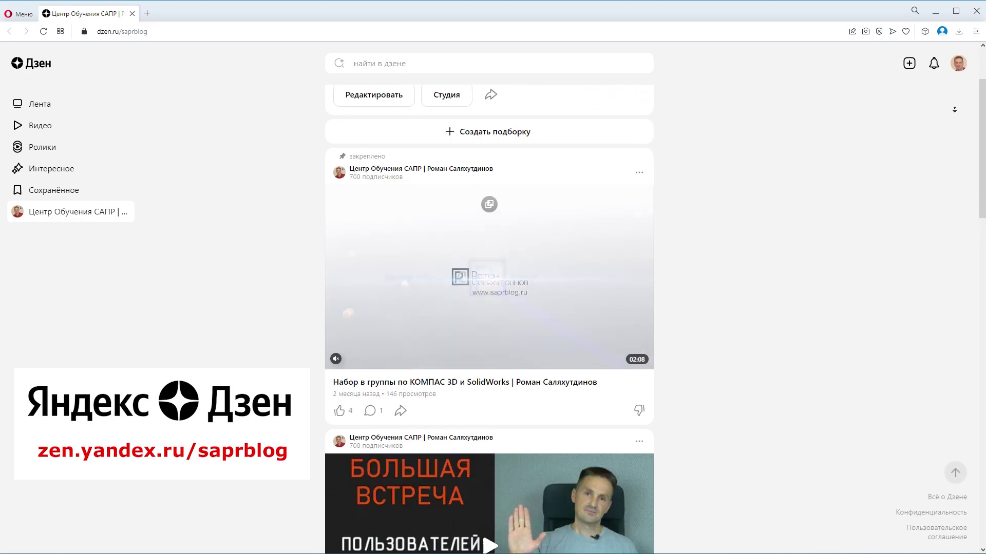